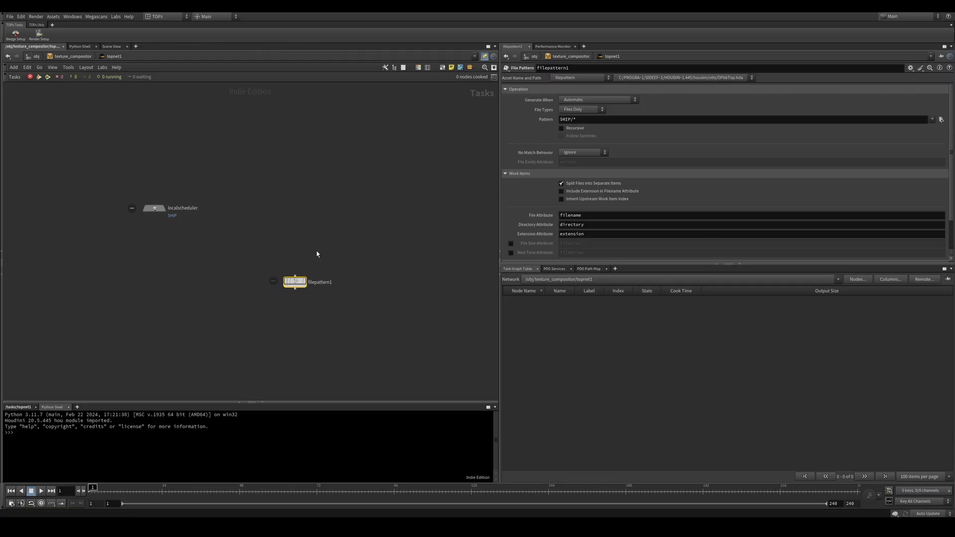
Move the filepattern1 node up so it sits level with the localscheduler node
scroll(316, 253, "up", 2)
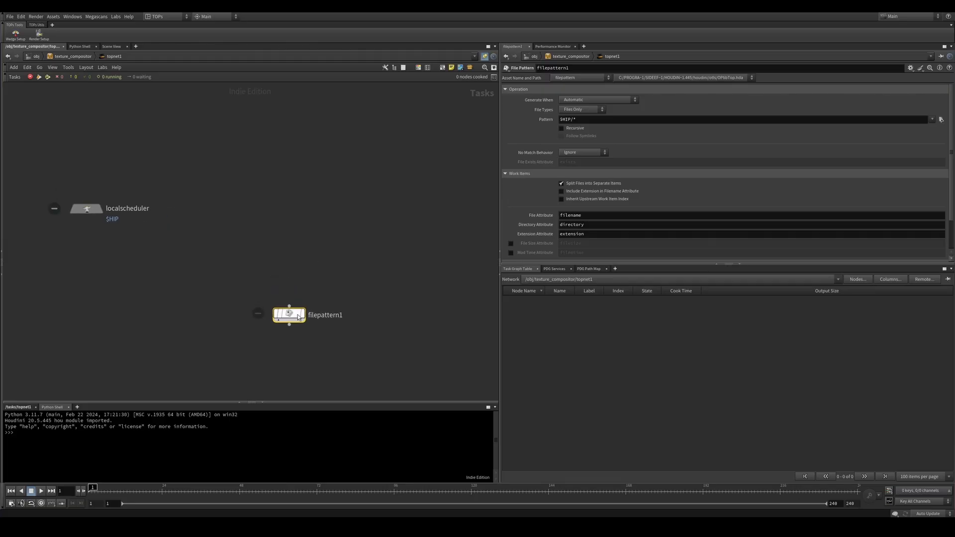
left_click_drag(290, 316, 339, 214)
middle_click_drag(340, 278, 347, 329)
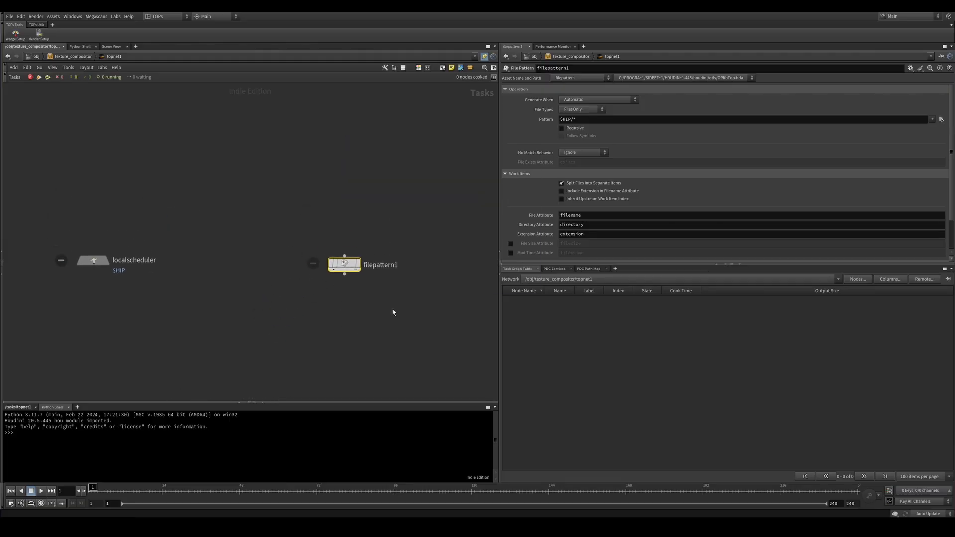
left_click_drag(393, 309, 316, 252)
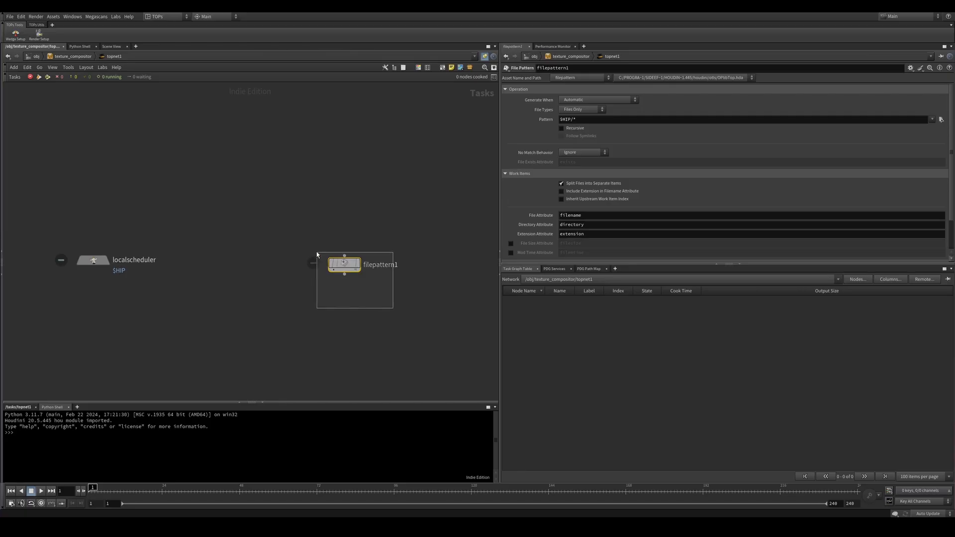
Open the parent texture_compositor asset's parameters, copy its Directory parameter, and close the parameter window
right_click(63, 59)
mouse_move(103, 115)
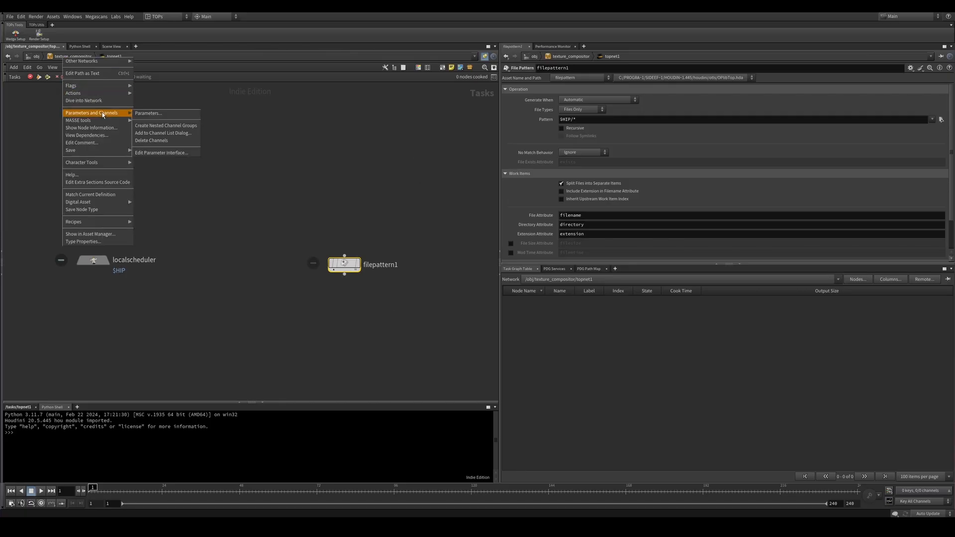
left_click(154, 115)
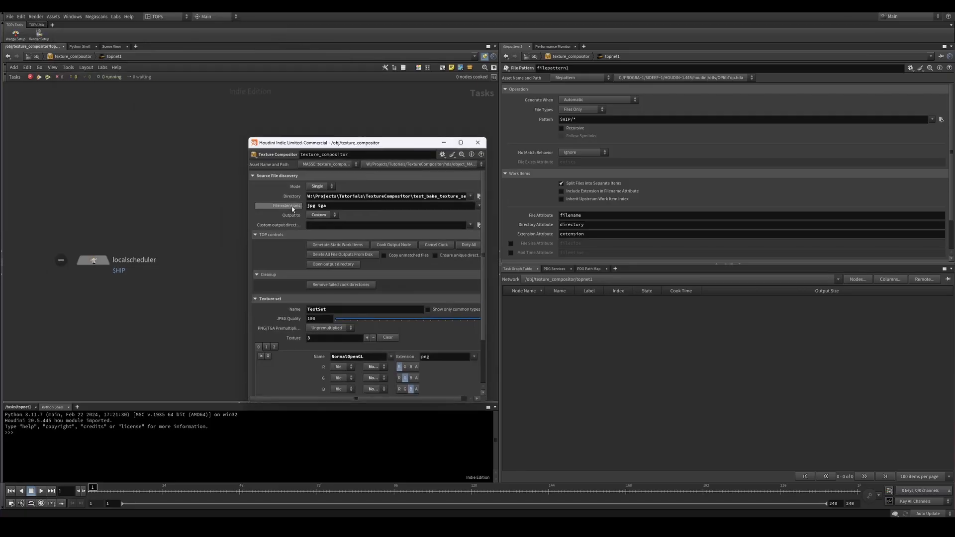
left_click_drag(487, 210, 557, 209)
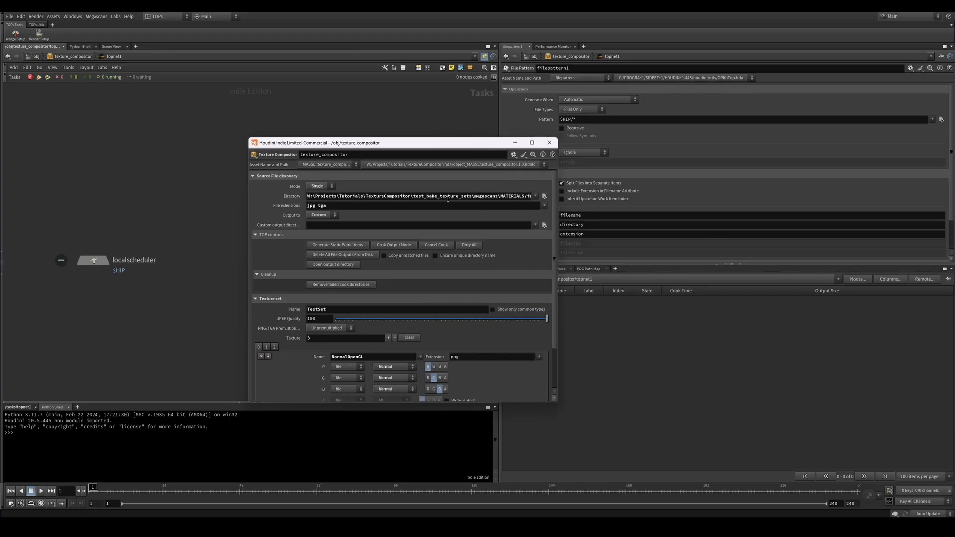
right_click(284, 196)
key("Escape")
left_click(549, 143)
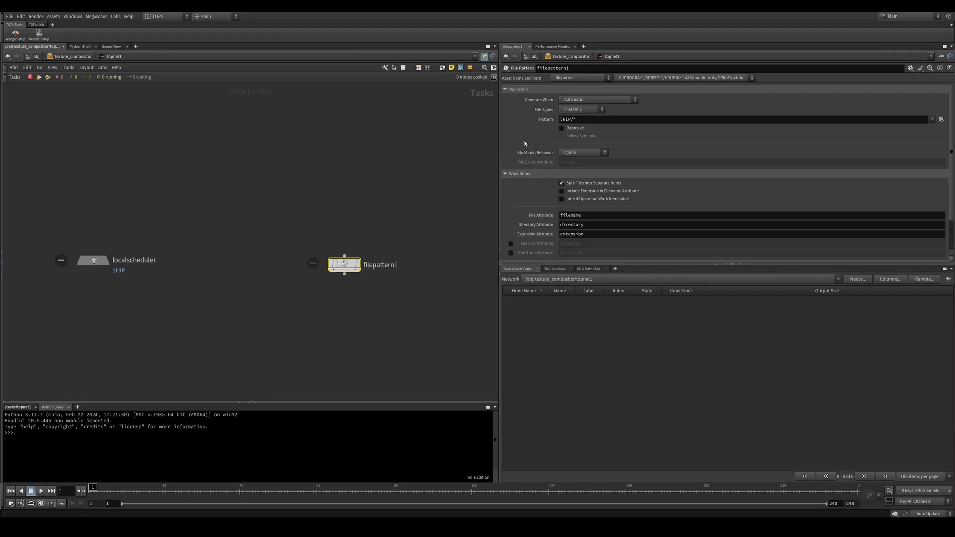
Reference the copied parameter in filepattern1's Pattern and append a wildcard, giving `chs("../../texture_directory")`/*
right_click(531, 118)
left_click(563, 211)
left_click(534, 119)
left_click(534, 120)
left_click(642, 121)
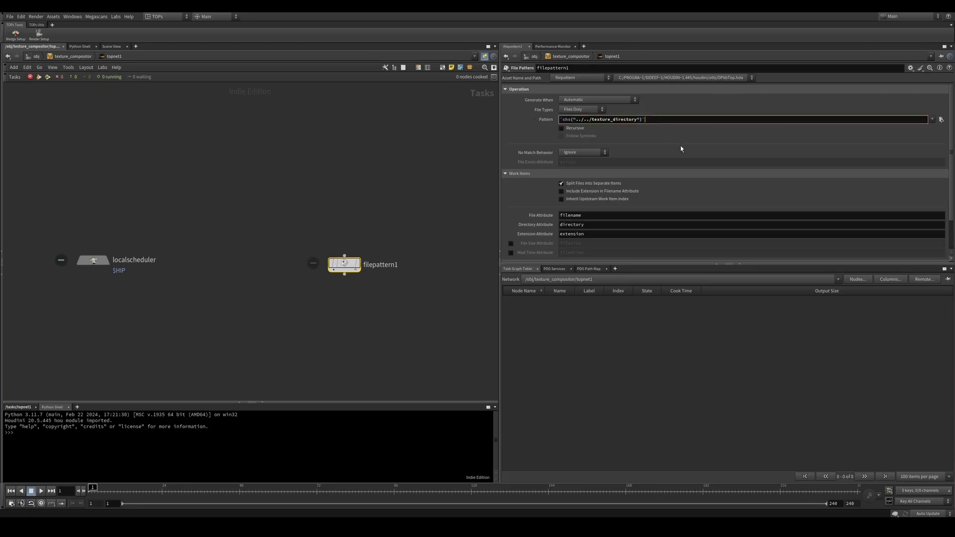
type("/*")
key("Return")
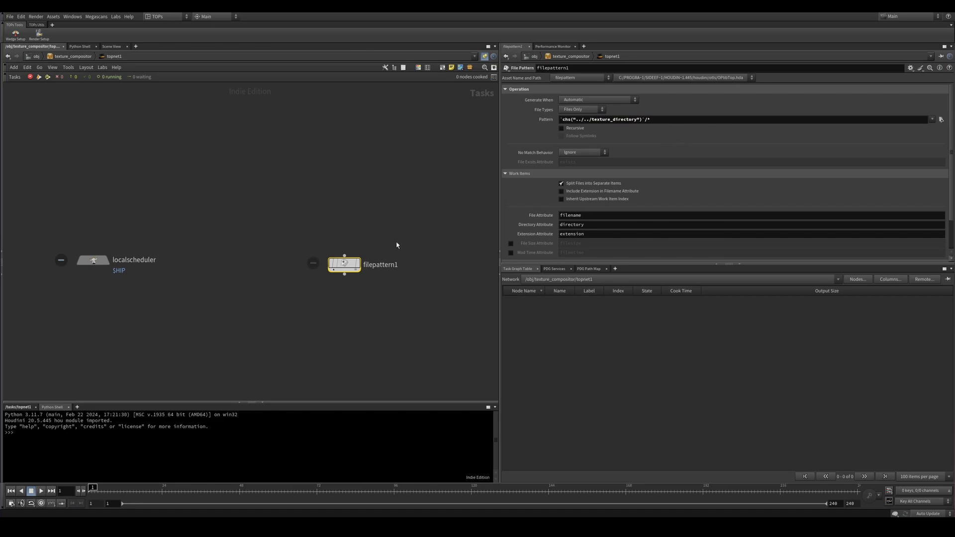
Switch to File Explorer and browse test_bake_texture_sets through megascans to the MATERIALS texture folders, then return to Houdini
left_click(95, 526)
left_click(663, 304)
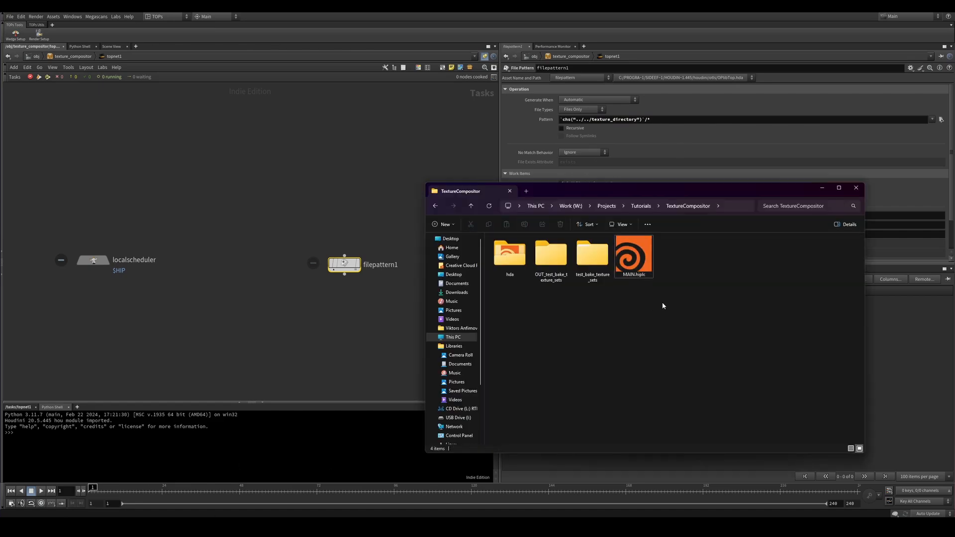
double_click(591, 269)
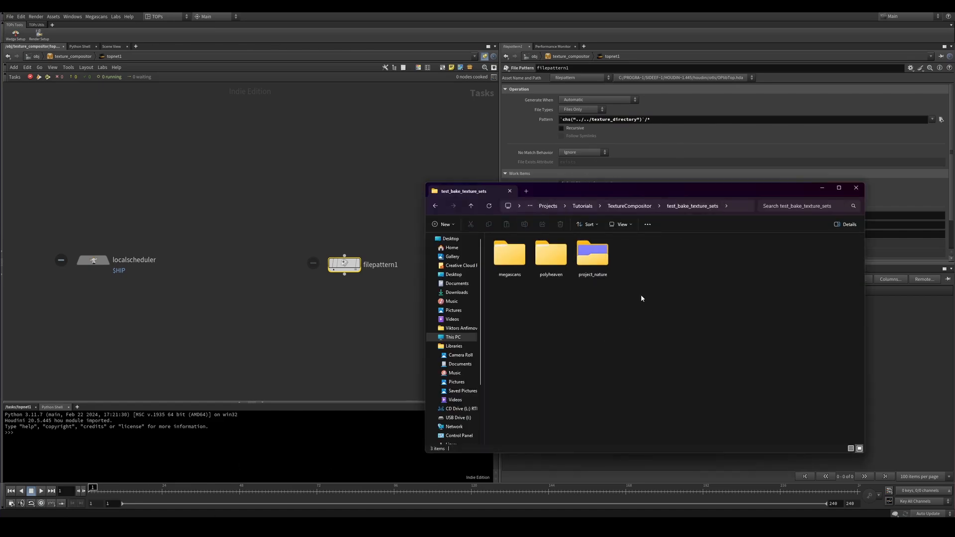
left_click_drag(627, 192, 571, 196)
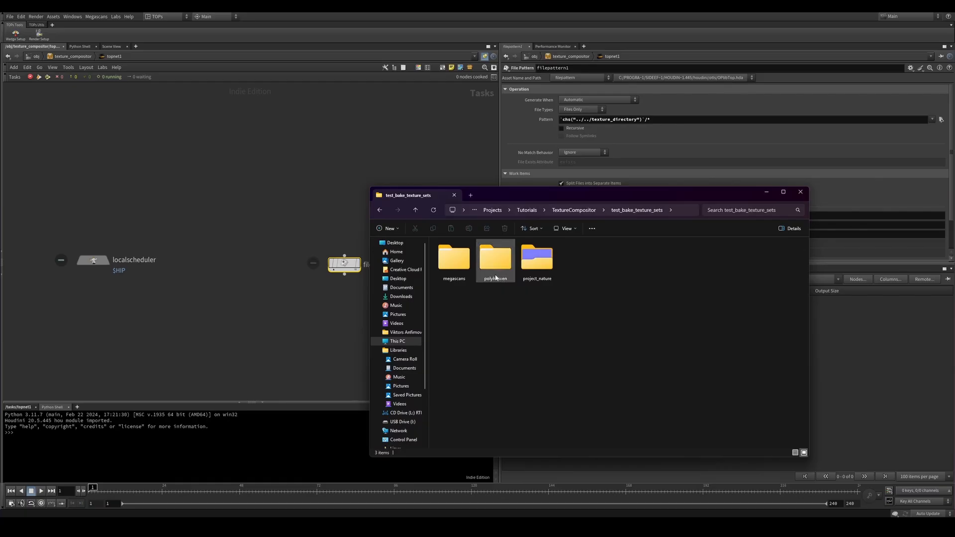
double_click(454, 261)
double_click(454, 269)
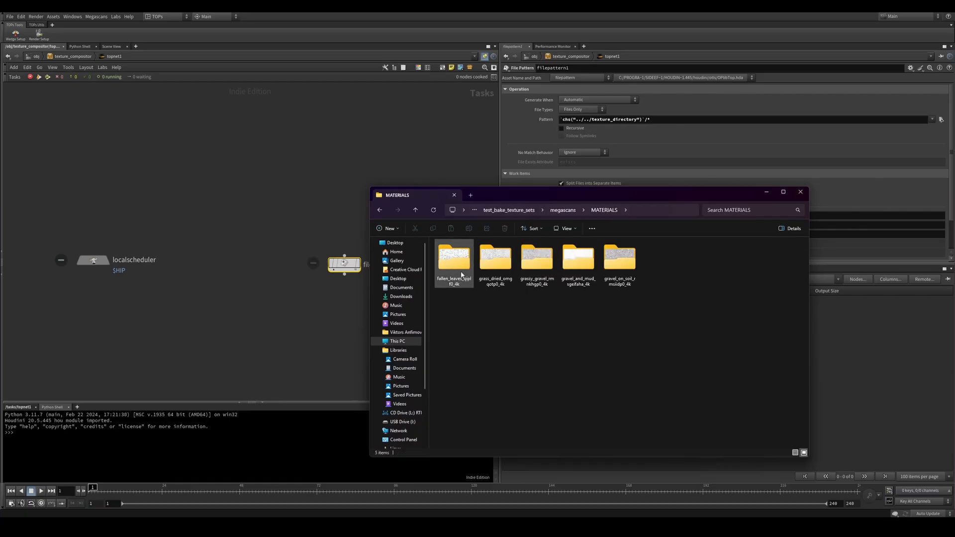
left_click(480, 155)
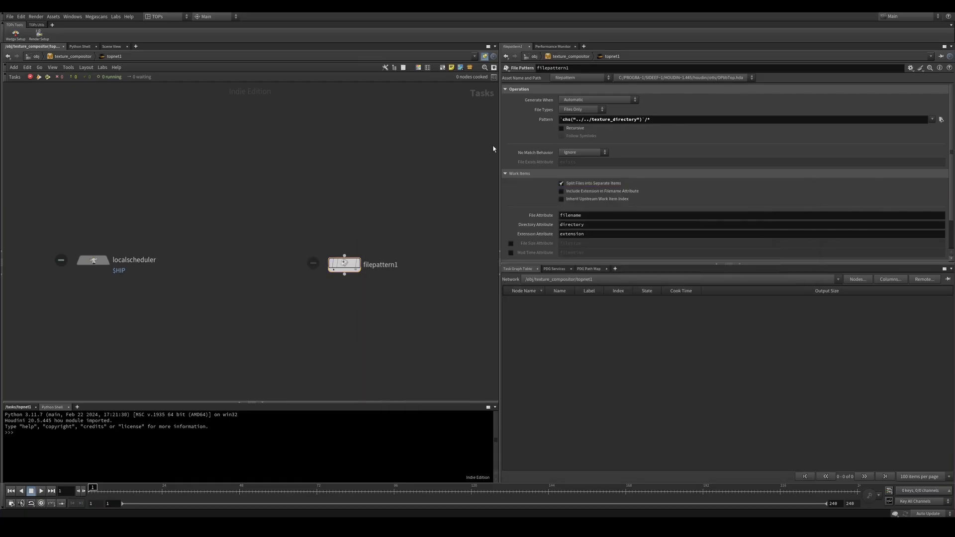
Display the Pattern's evaluated path and generate the work items of filepattern1
left_click(541, 122)
right_click(343, 273)
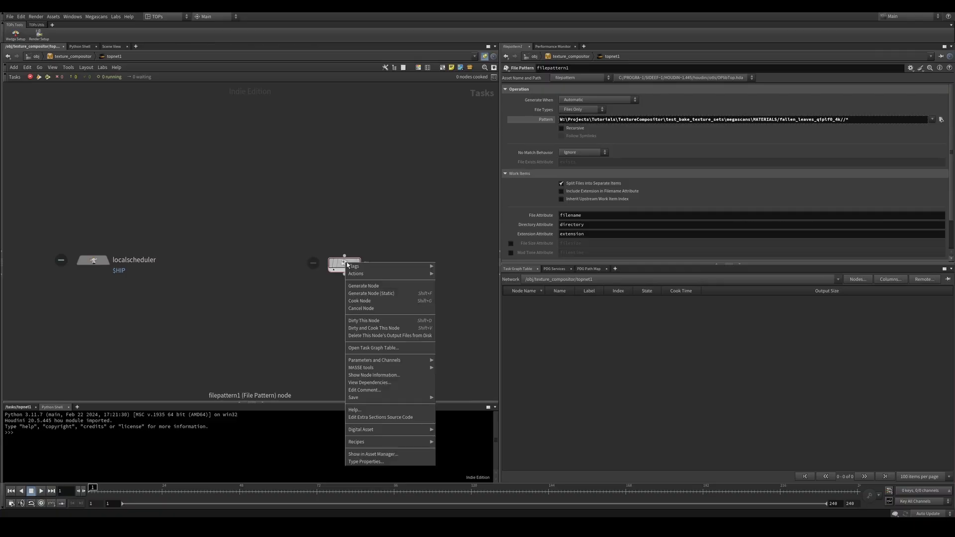
left_click(344, 288)
scroll(338, 282, "up", 3)
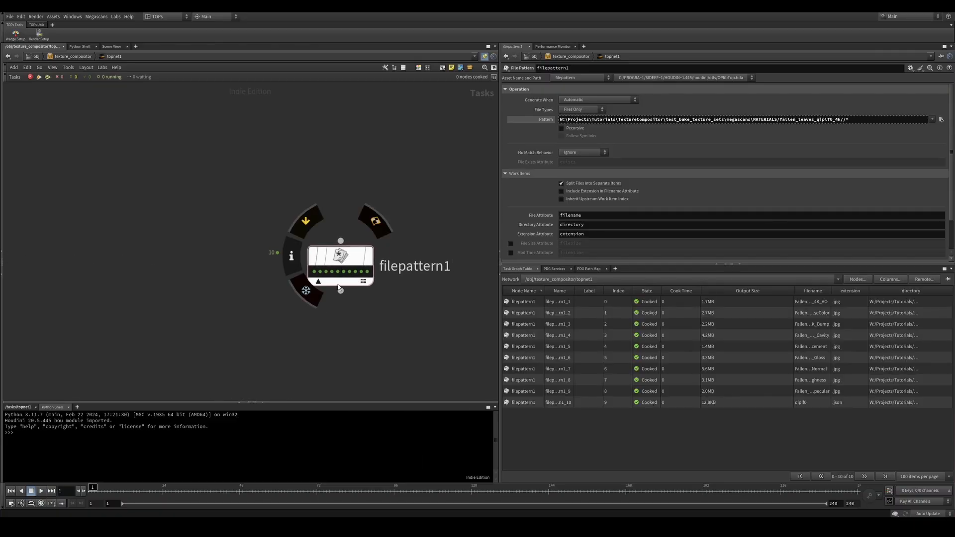
Examine the generated work items' file names and extensions, including the .json item, in the task graph table
left_click_drag(314, 273, 368, 274)
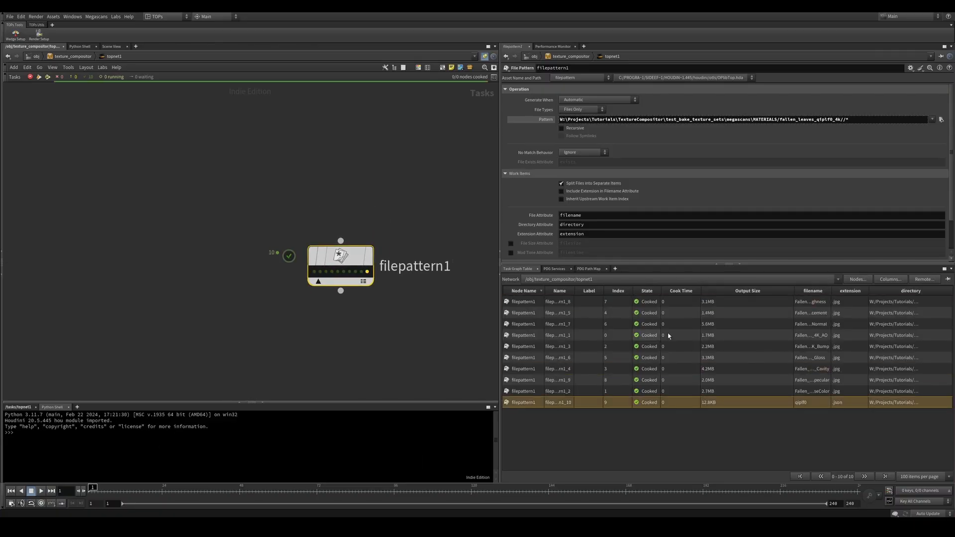
left_click(853, 301)
left_click(844, 393)
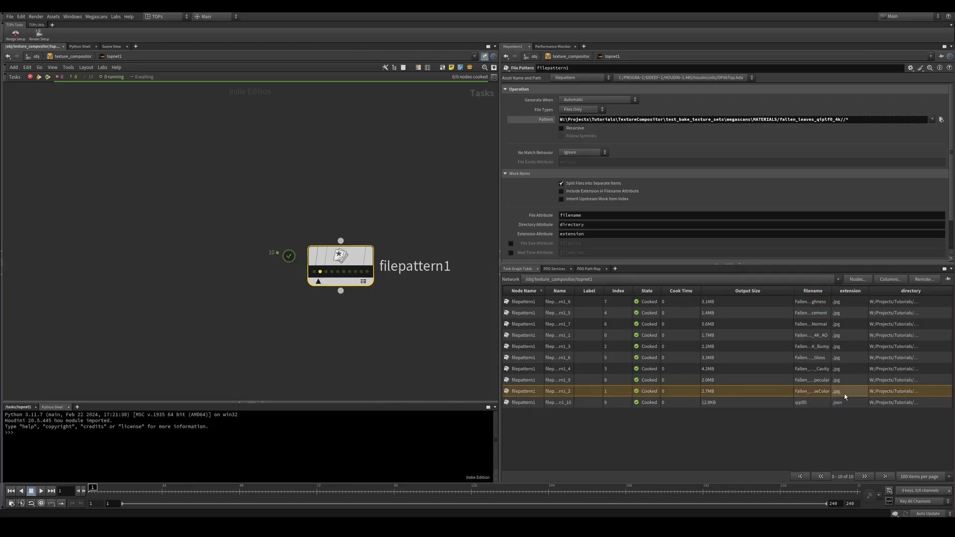
left_click(844, 402)
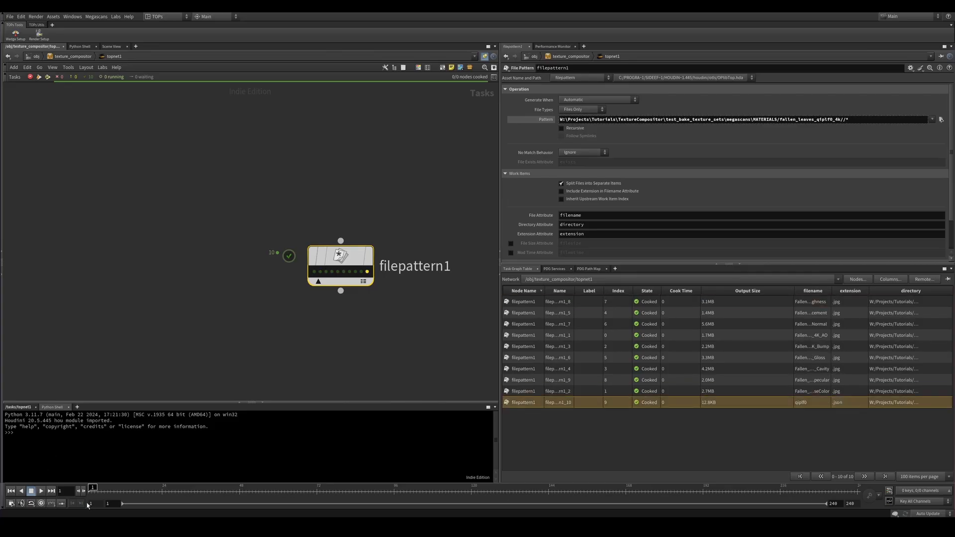
Switch to File Explorer and check the textures and .json file in the fallen_leaves folder, then minimize it
key("alt+Tab")
left_click(453, 316)
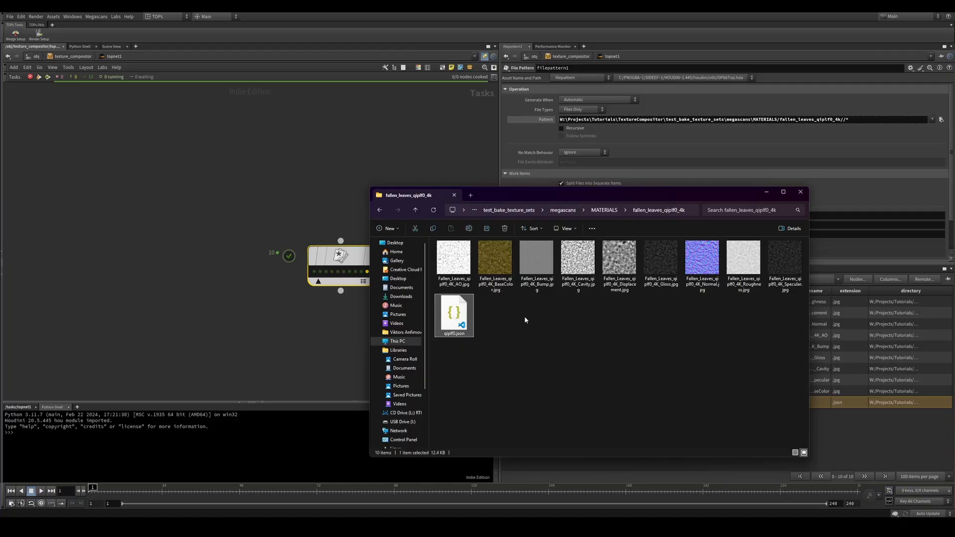
left_click(576, 353)
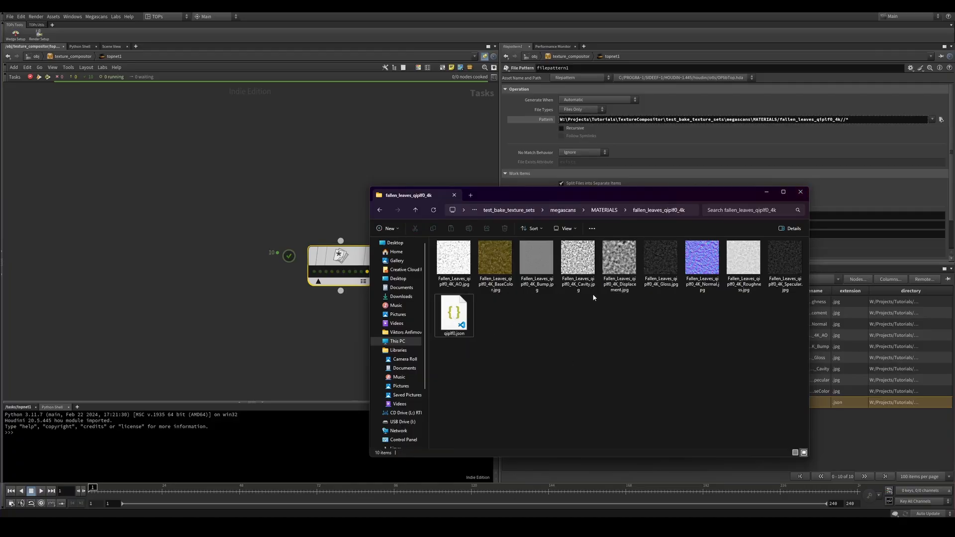
left_click(767, 194)
Paste the sticky note explaining batch mode, single mode and the attributes, and place it above filepattern1
scroll(355, 337, "down", 3)
middle_click_drag(355, 337, 368, 294)
mouse_move(369, 255)
left_mouse_down()
mouse_move(353, 214)
mouse_move(362, 260)
left_mouse_up()
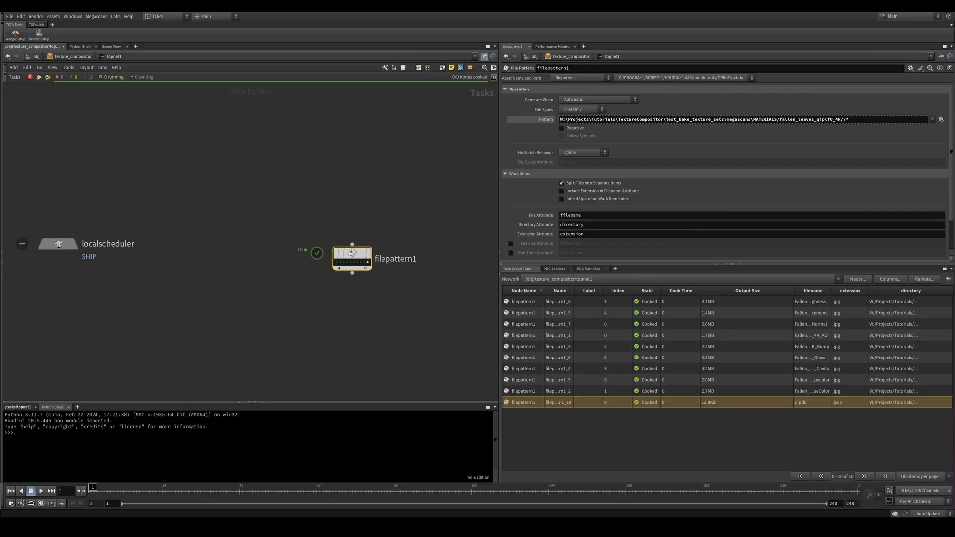
middle_click_drag(353, 165, 357, 279)
key("ctrl+v")
scroll(401, 340, "down", 3)
middle_click_drag(401, 340, 351, 270)
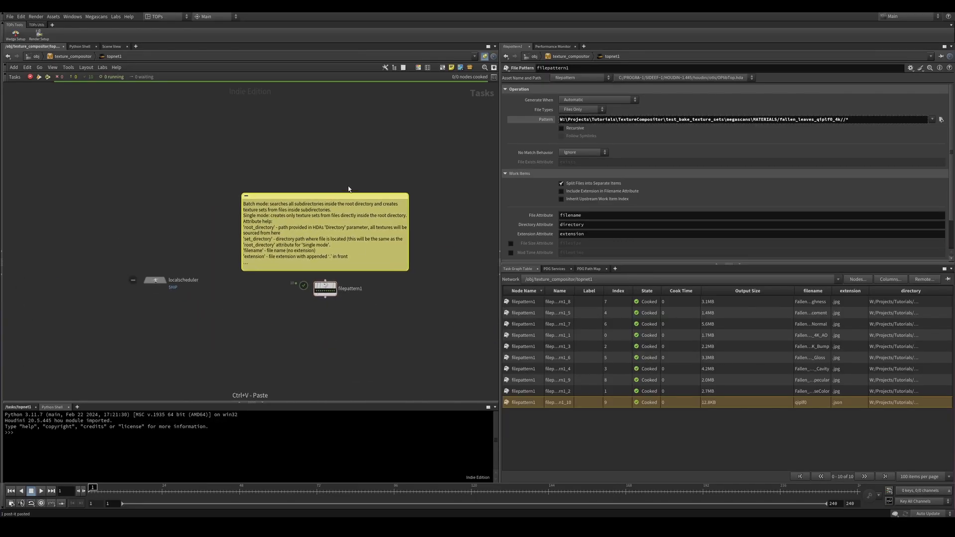
left_click_drag(347, 198, 419, 185)
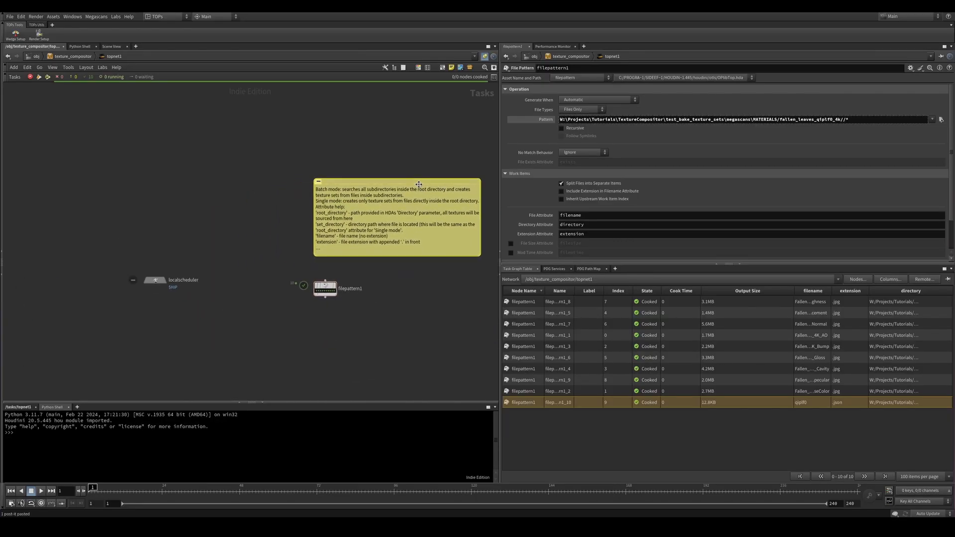
Reposition the filepattern1 node beneath the lower edge of the sticky note and read the note's attribute descriptions
middle_click_drag(369, 282, 342, 251)
scroll(307, 255, "up", 3)
middle_click_drag(410, 286, 308, 299)
left_click_drag(230, 244, 396, 284)
scroll(353, 322, "down", 1)
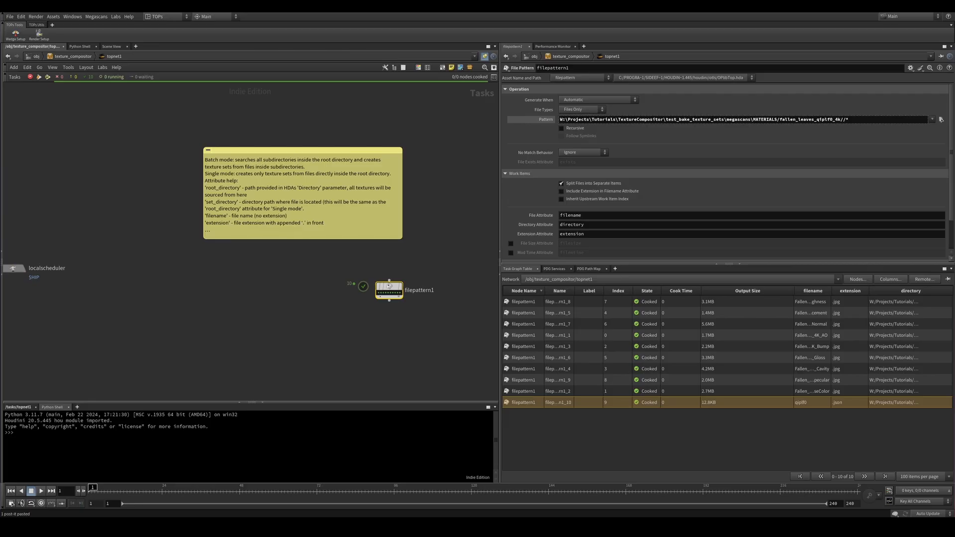
scroll(383, 321, "up", 1)
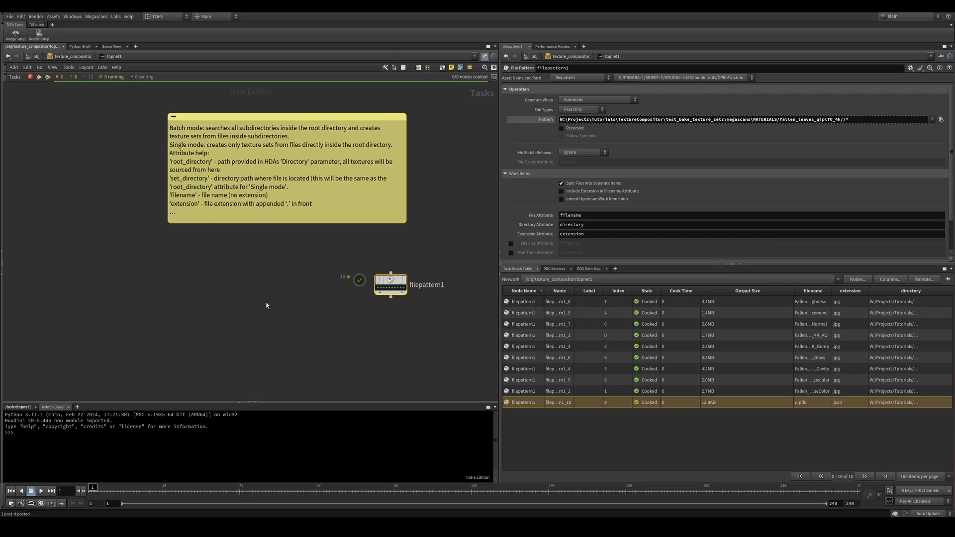
Open the parent texture_compositor asset's parameter window to review its settings
right_click(68, 56)
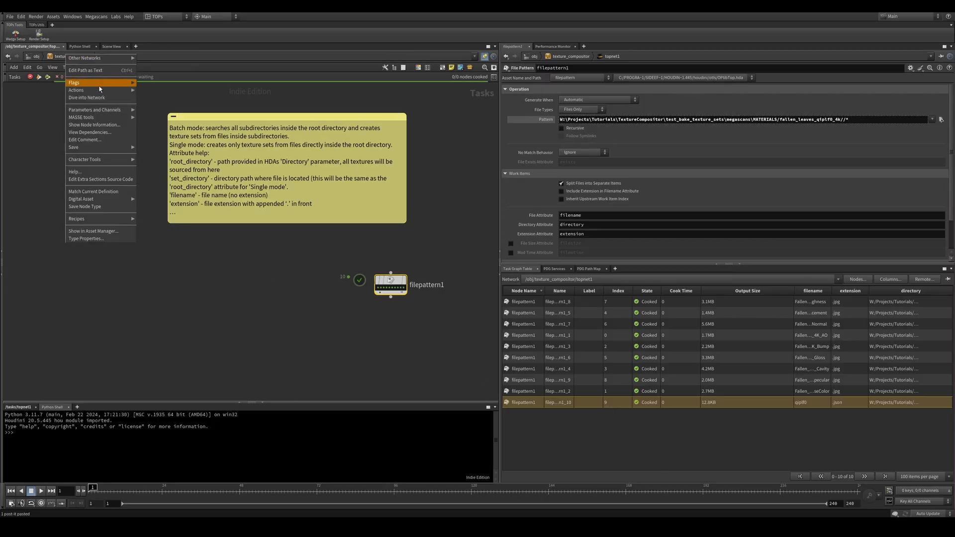
mouse_move(110, 110)
left_click(149, 110)
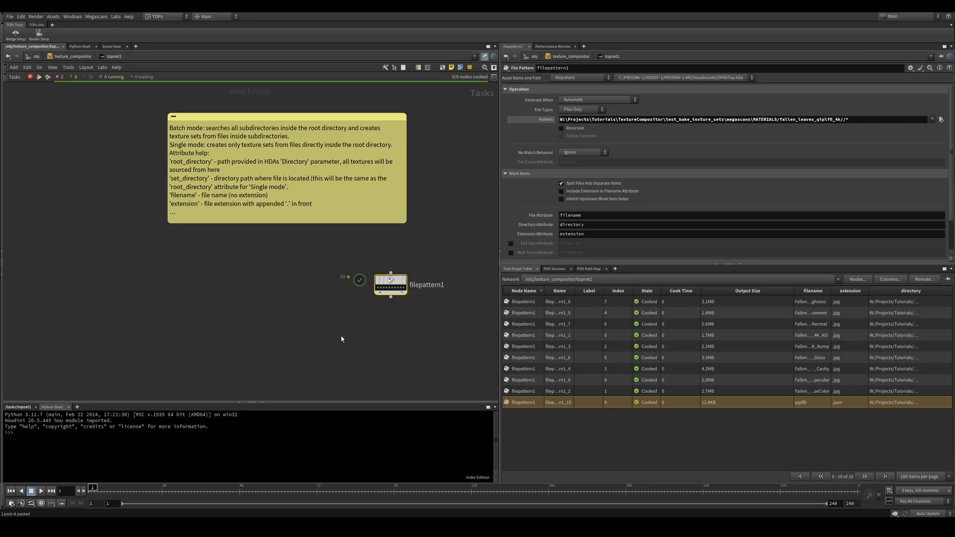
Shift filepattern1 farther under the sticky note and inspect the attributes of its Cavity texture work item
scroll(393, 286, "up", 3)
left_click_drag(395, 287, 337, 285)
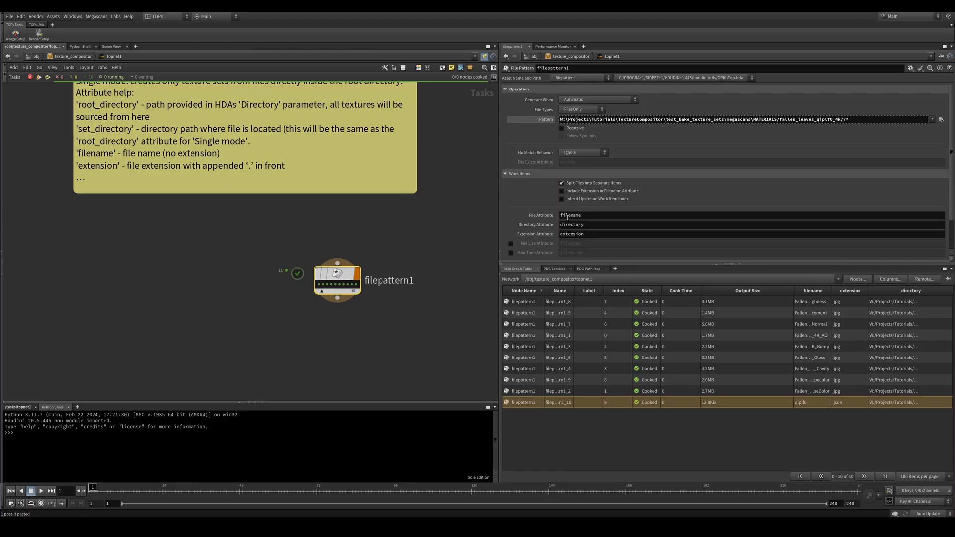
left_click(331, 285)
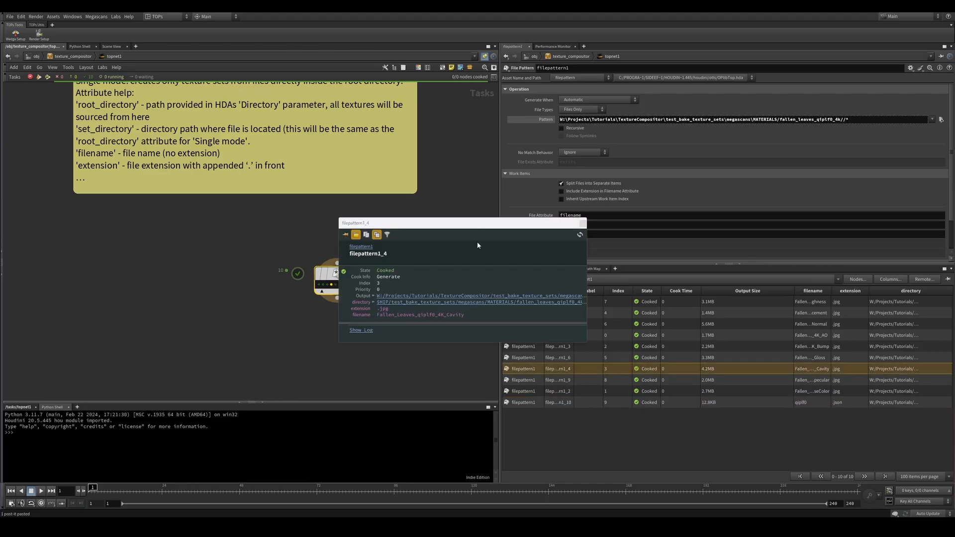
left_click(583, 223)
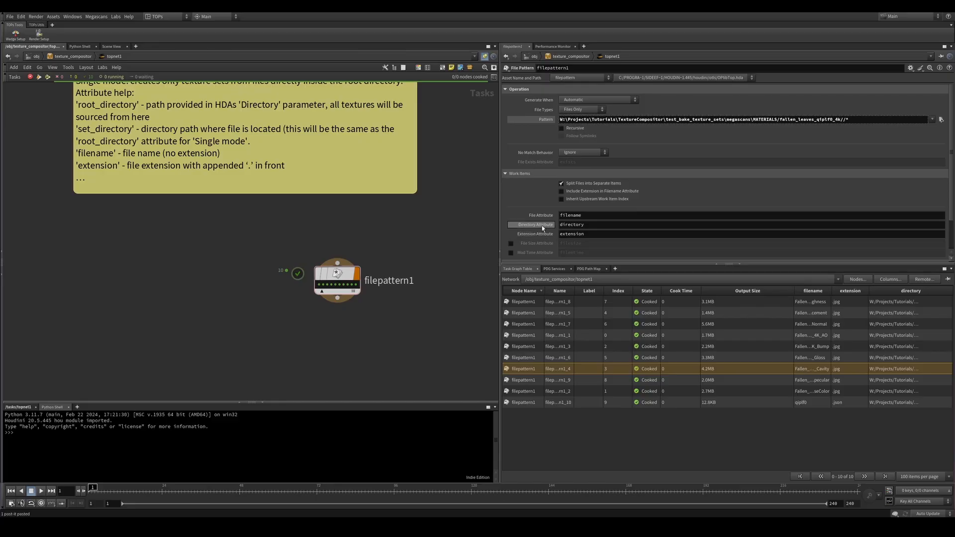
Set filepattern1's Directory Attribute to root_directory
middle_click_drag(432, 214, 429, 235)
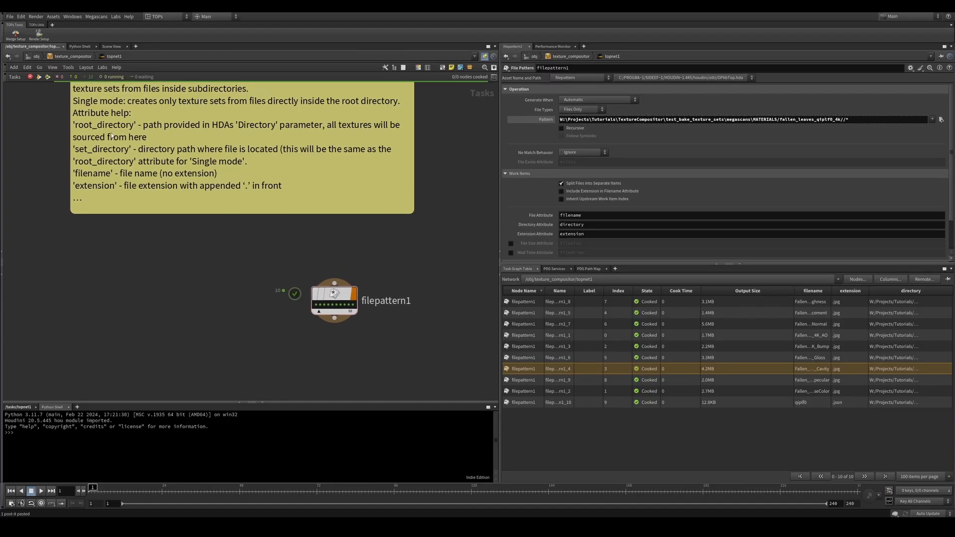
left_click(626, 224)
type("root_")
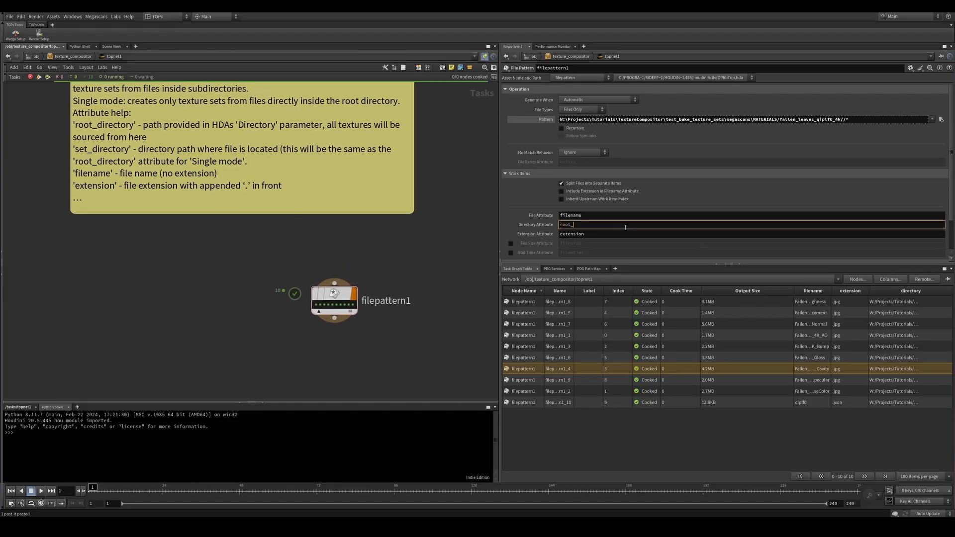
type("directory")
key("Return")
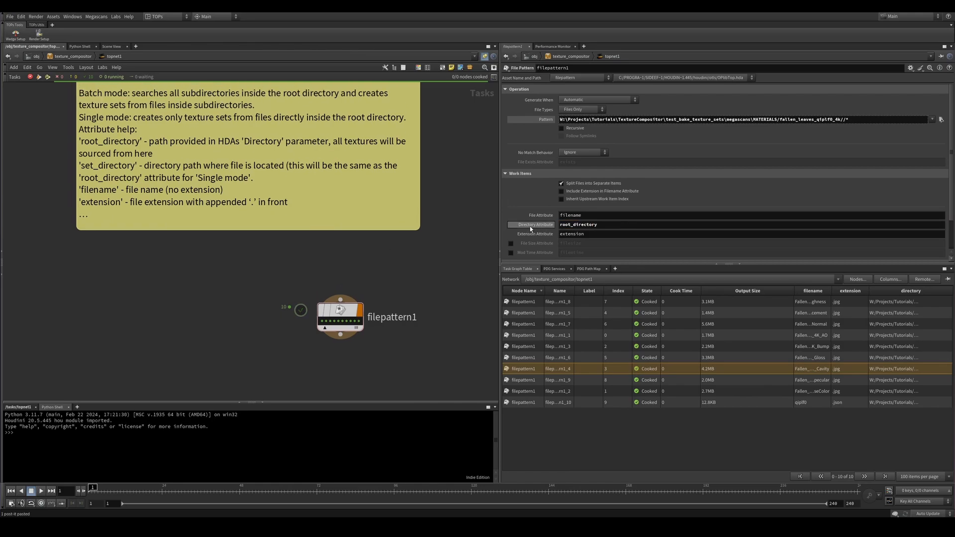
left_click(525, 229)
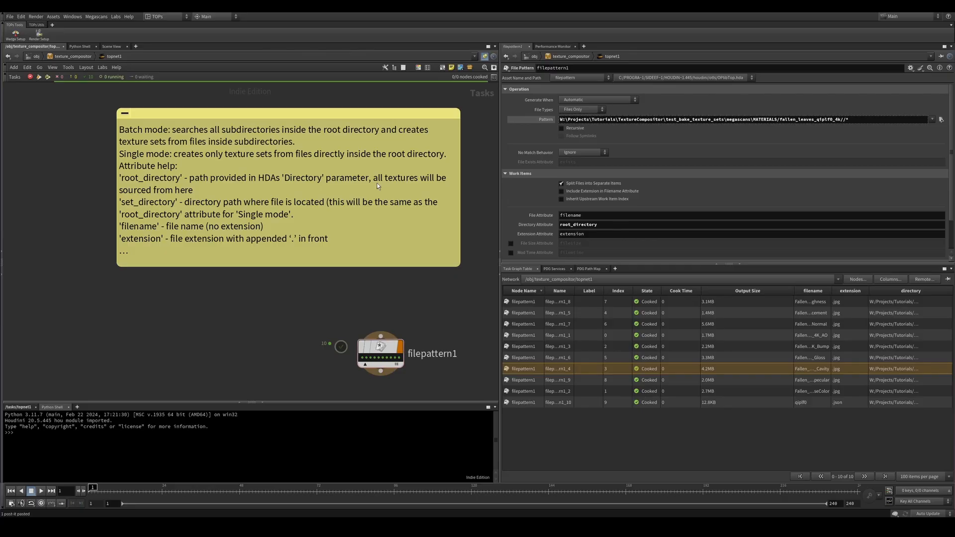
Switch to File Explorer and examine the texture set subfolders inside MATERIALS, including the fallen leaves and gravel and mud sets
middle_click_drag(324, 316, 299, 291)
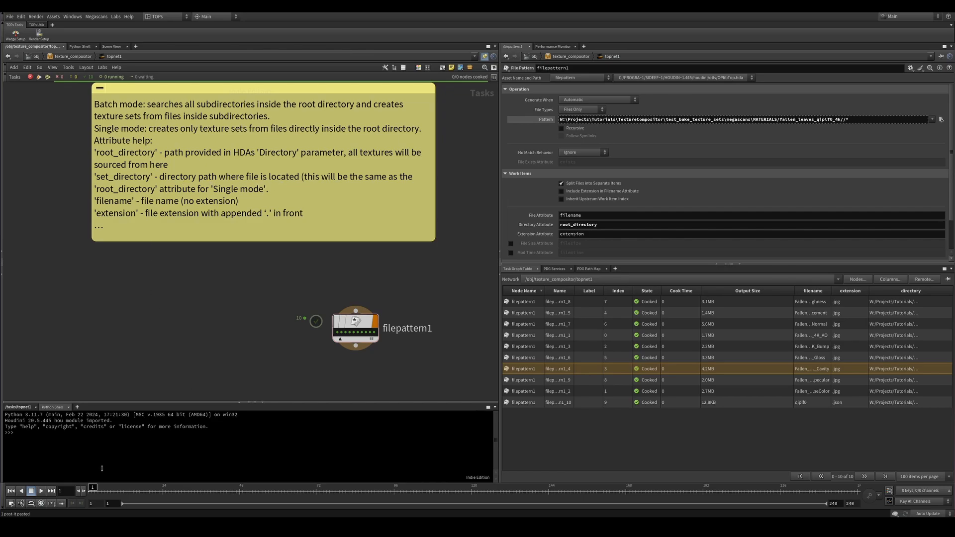
left_click(222, 526)
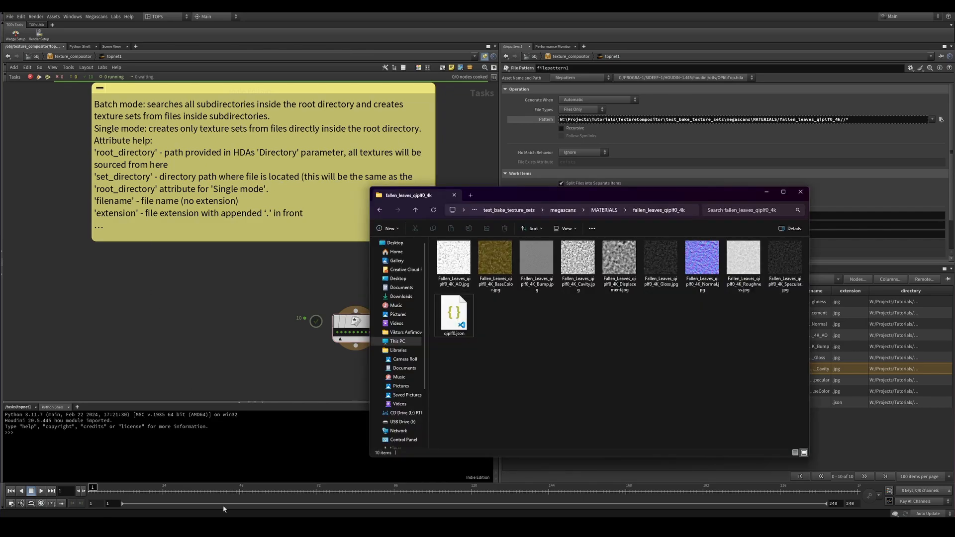
left_click(607, 210)
left_click(623, 346)
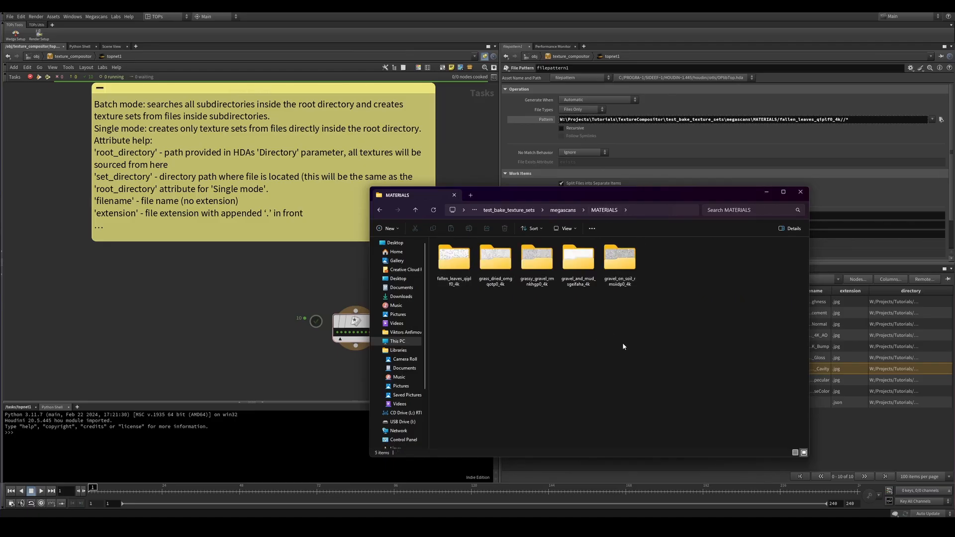
left_click_drag(705, 335, 446, 245)
left_click(667, 313)
left_click(472, 279)
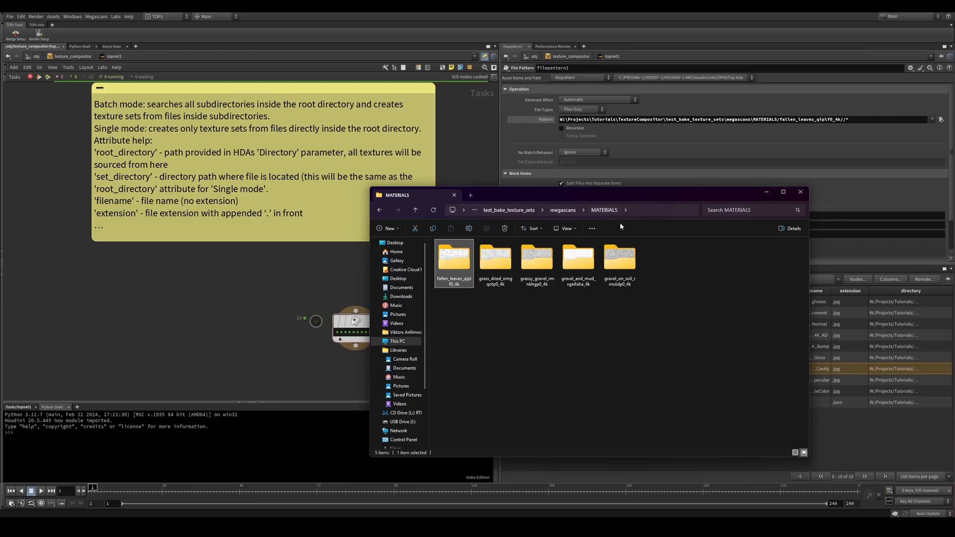
double_click(453, 260)
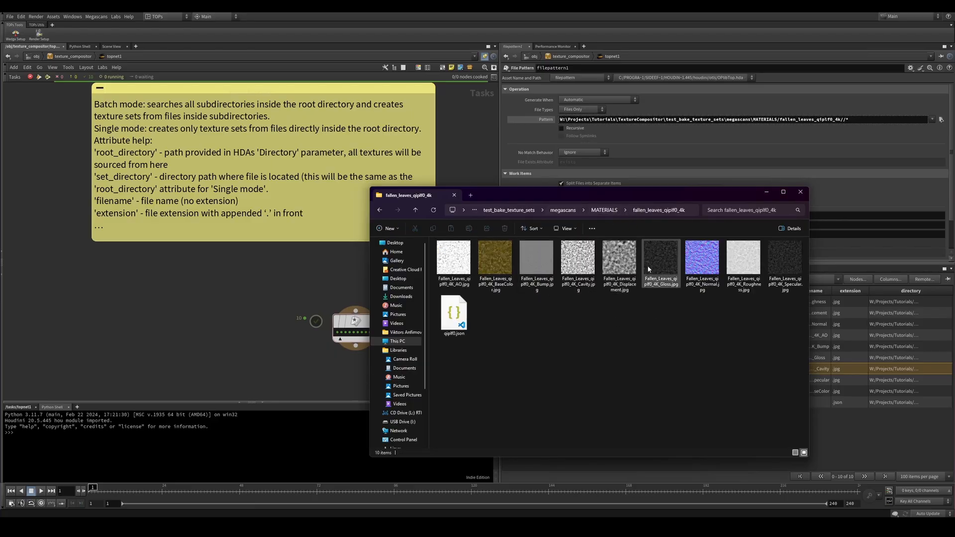
left_click(605, 211)
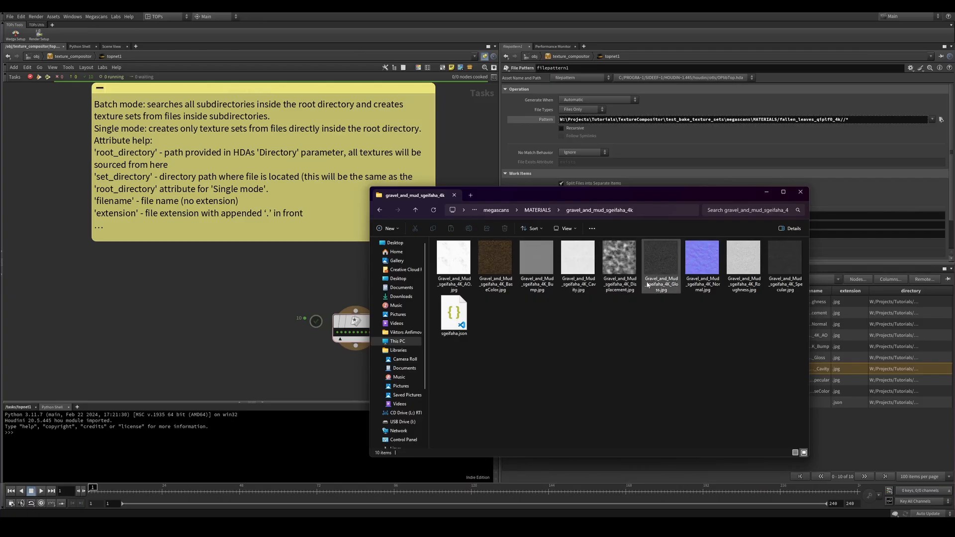
left_click(766, 192)
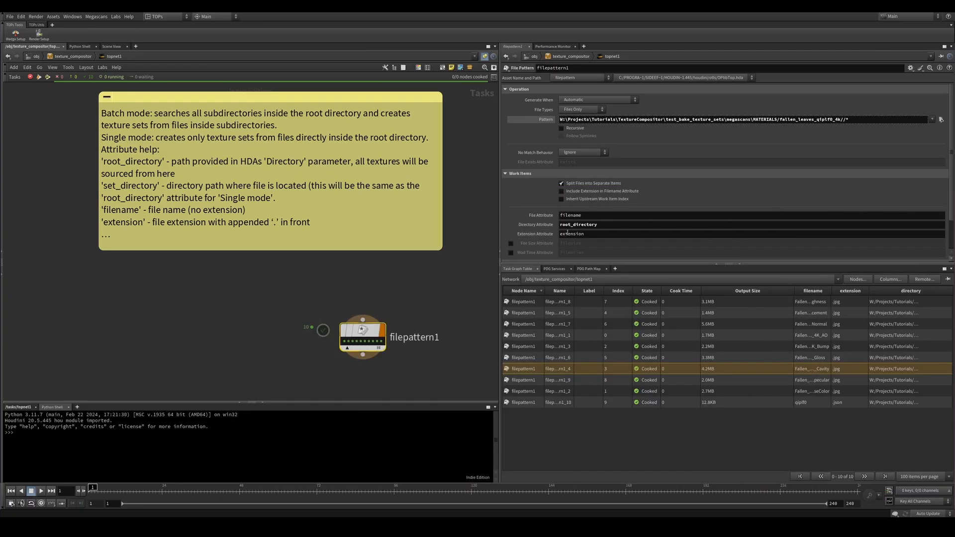
middle_click_drag(398, 301, 371, 231)
scroll(307, 353, "down", 1)
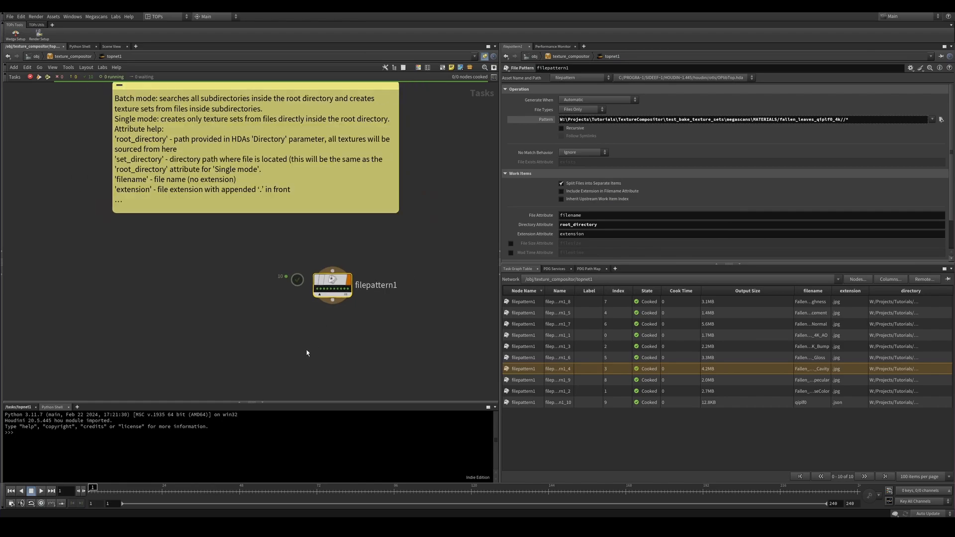
middle_click_drag(307, 354, 314, 333)
left_click_drag(418, 296, 332, 248)
left_click_drag(396, 307, 288, 253)
left_click_drag(614, 225, 539, 245)
left_click(417, 304)
Paste the set_directory Attribute Create node, connect it to filepattern1's output and align it directly beneath filepattern1
middle_click_drag(368, 325, 339, 312)
scroll(363, 318, "down", 2)
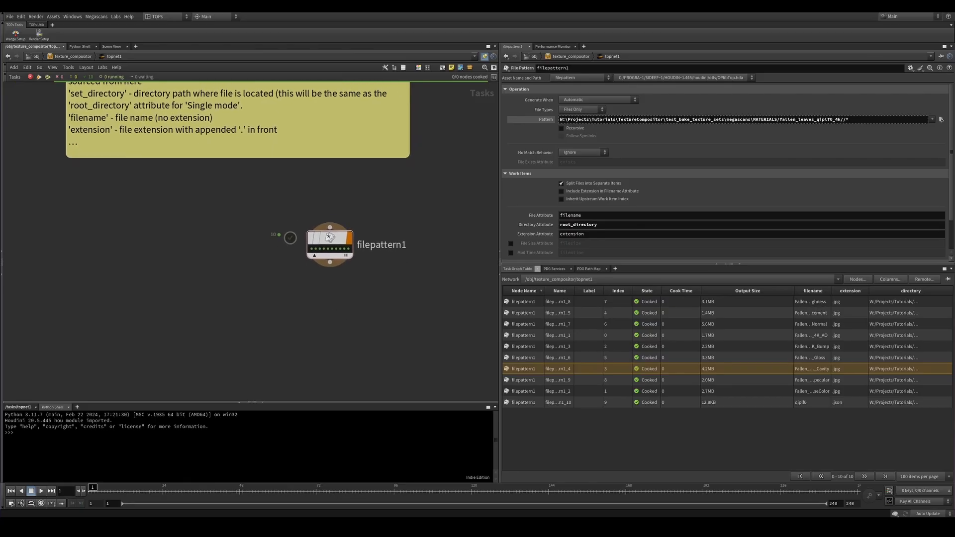
key("ctrl+v")
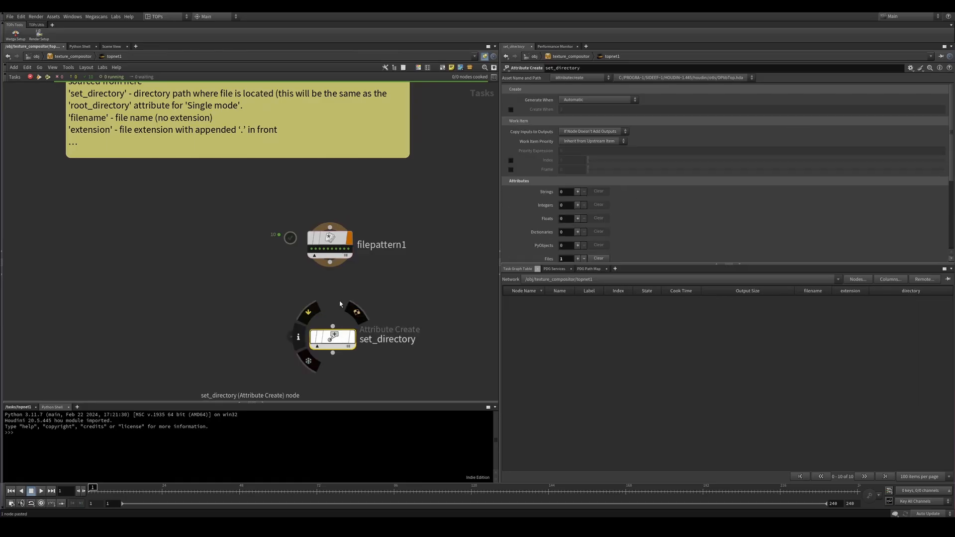
left_click_drag(332, 342, 338, 320)
scroll(652, 212, "down", 3)
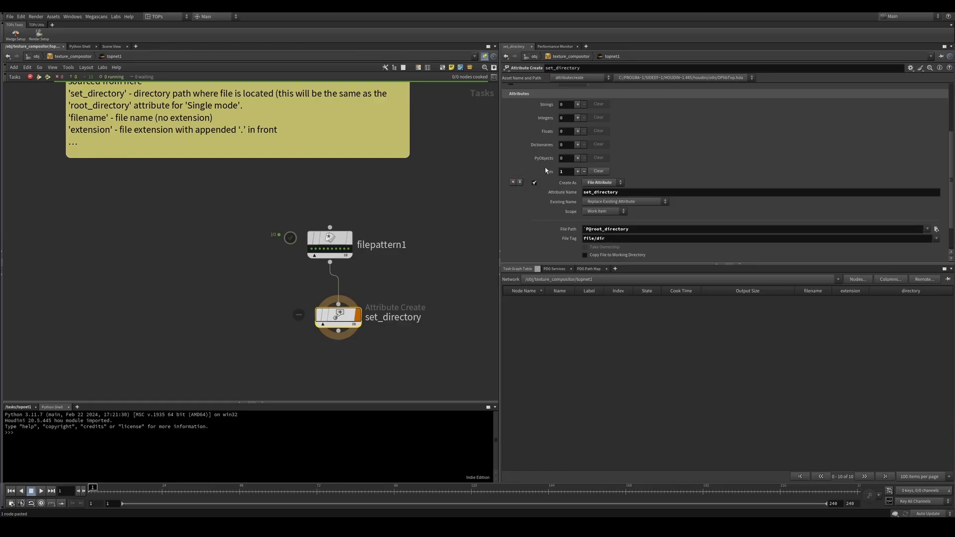
scroll(547, 173, "up", 1)
left_click_drag(341, 317, 332, 323)
Cook the set_directory node and inspect the directory attributes of its Cavity texture work item
scroll(622, 234, "down", 1)
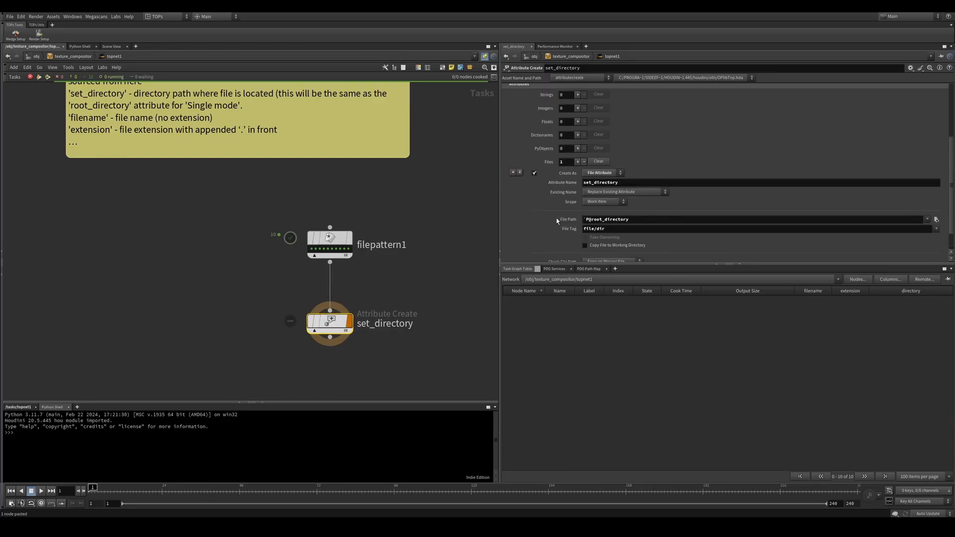
left_click(584, 220)
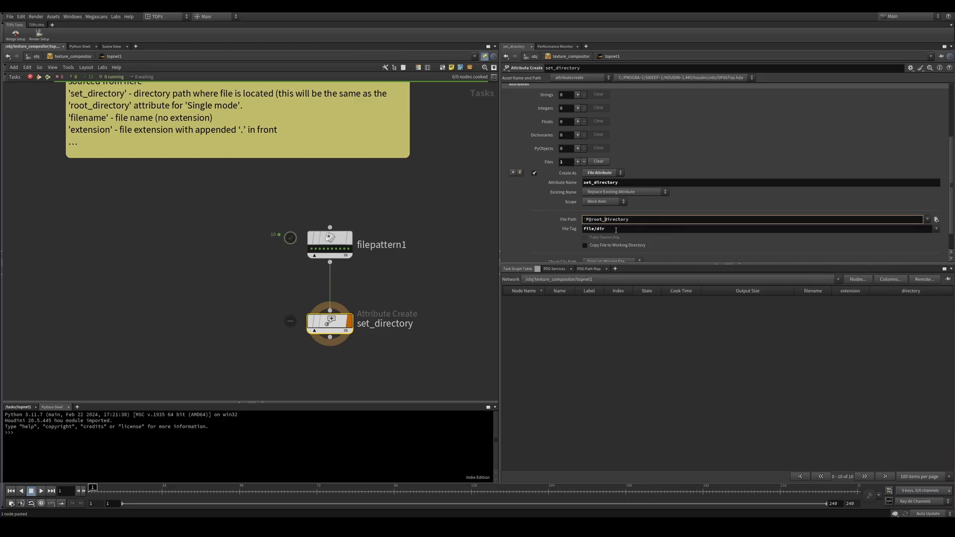
right_click(328, 324)
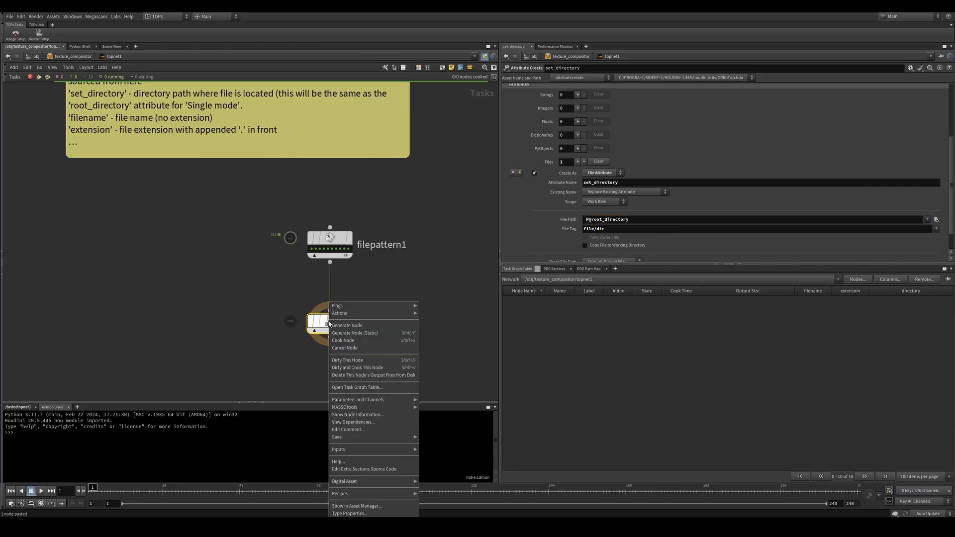
left_click(343, 340)
left_click(324, 333)
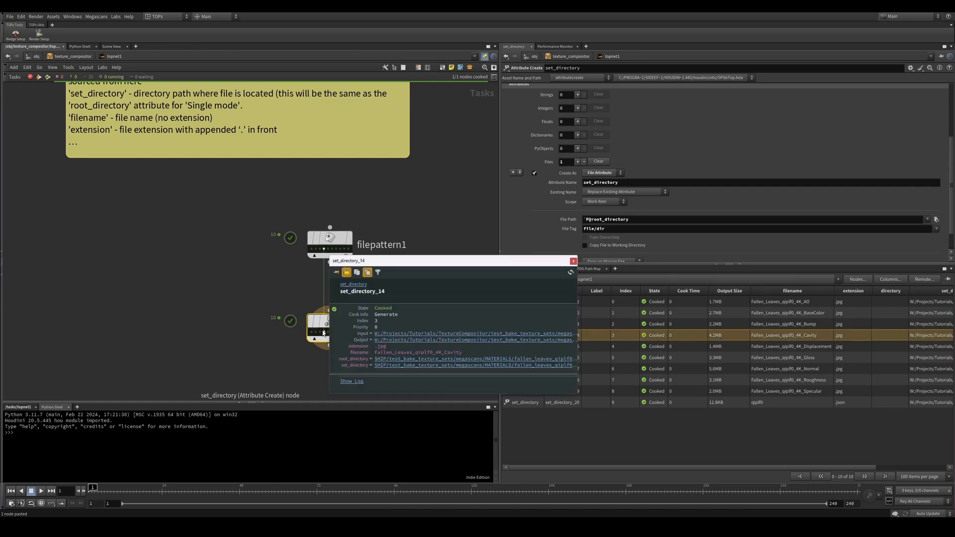
left_click_drag(572, 395, 714, 448)
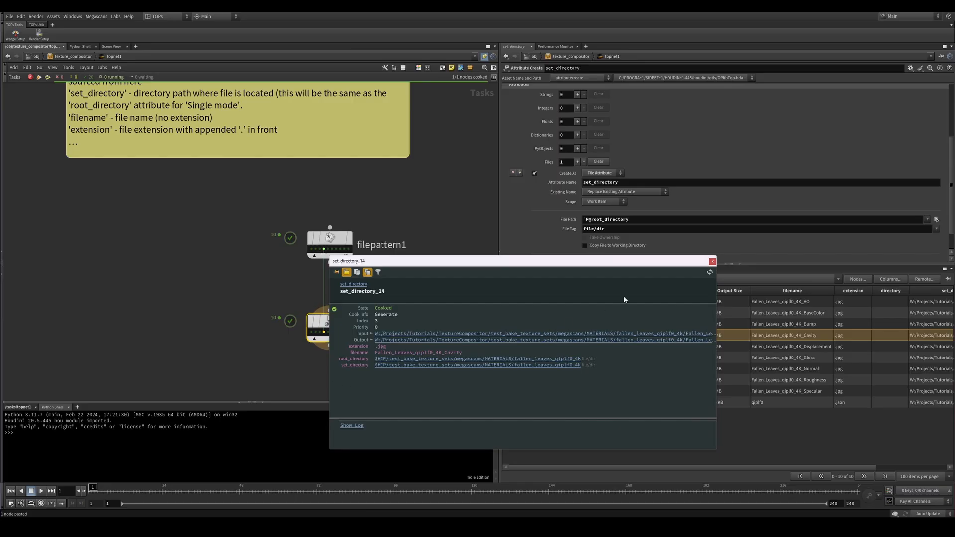
left_click(713, 262)
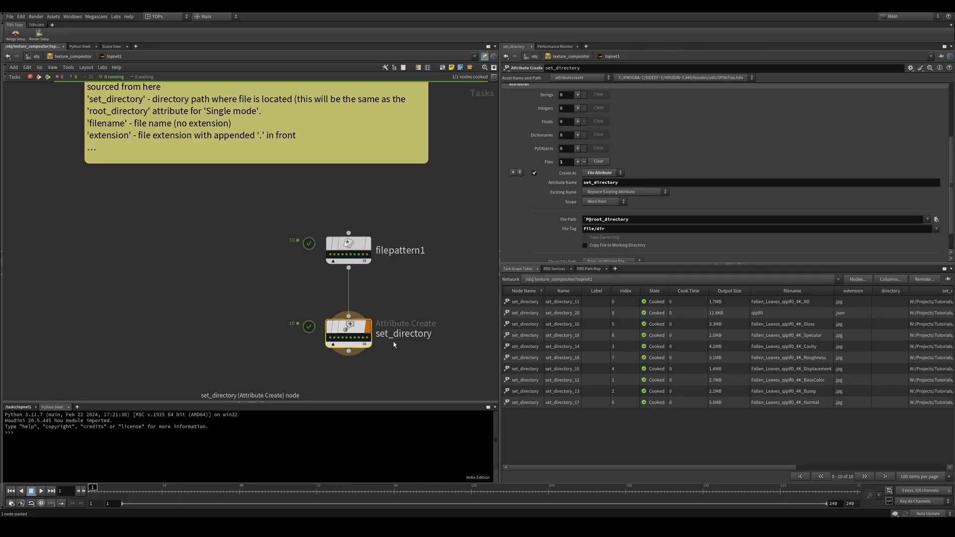
Select set_directory's Specular texture work item and review the node's File Path expression
left_click(363, 337)
left_click(608, 221)
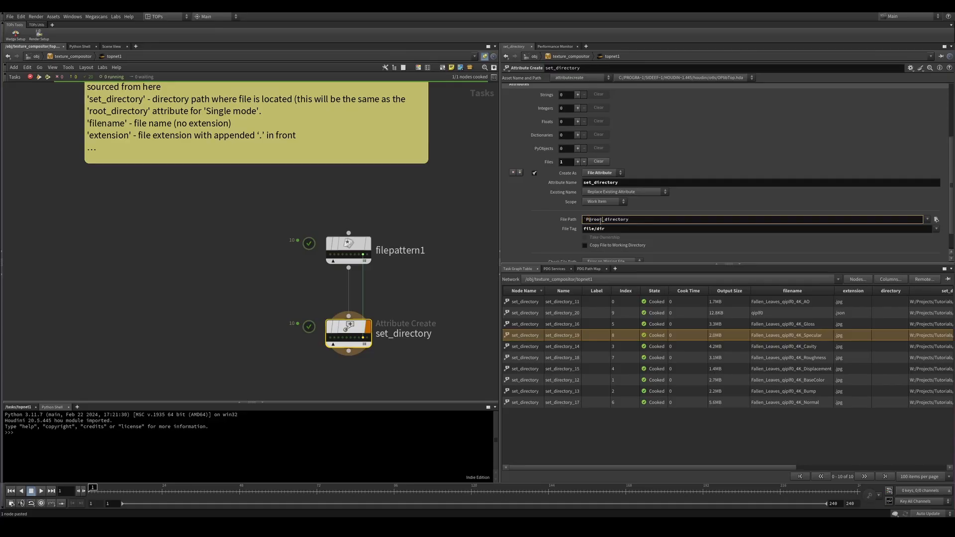
left_click(420, 286)
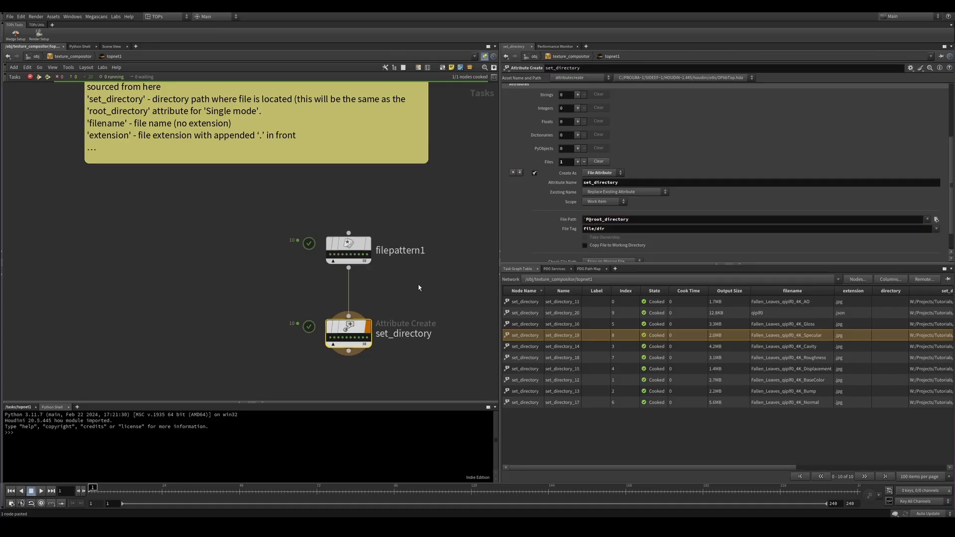
left_click_drag(425, 219, 367, 346)
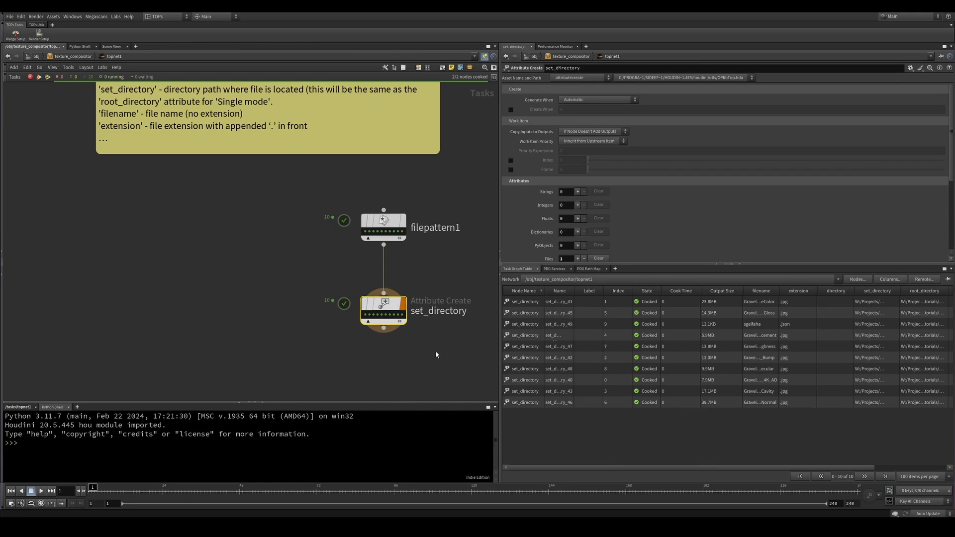
Duplicate filepattern1, place the copy to the left of the existing chain, and set its File Types to Directories Only
scroll(366, 354, "down", 1)
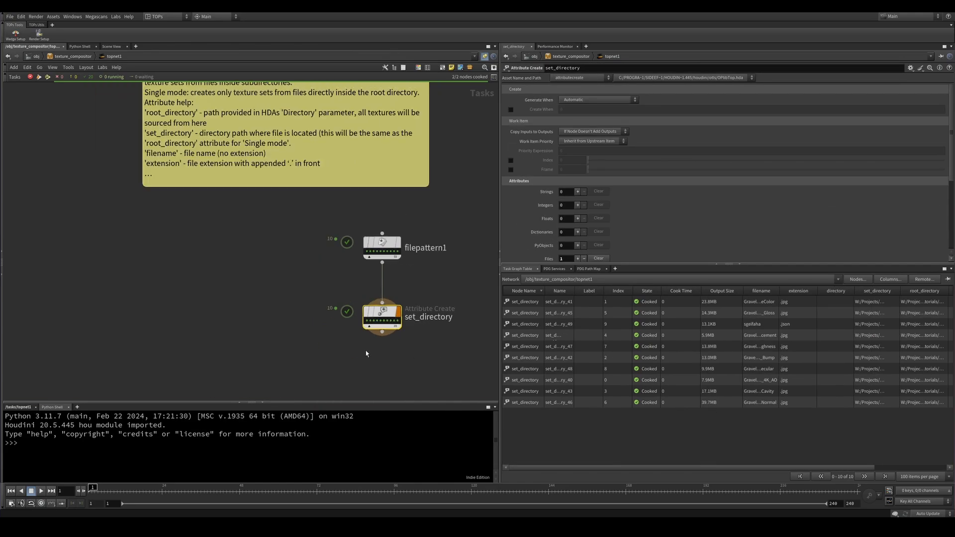
middle_click_drag(313, 351, 322, 348)
scroll(323, 296, "up", 1)
middle_click_drag(393, 273, 389, 278)
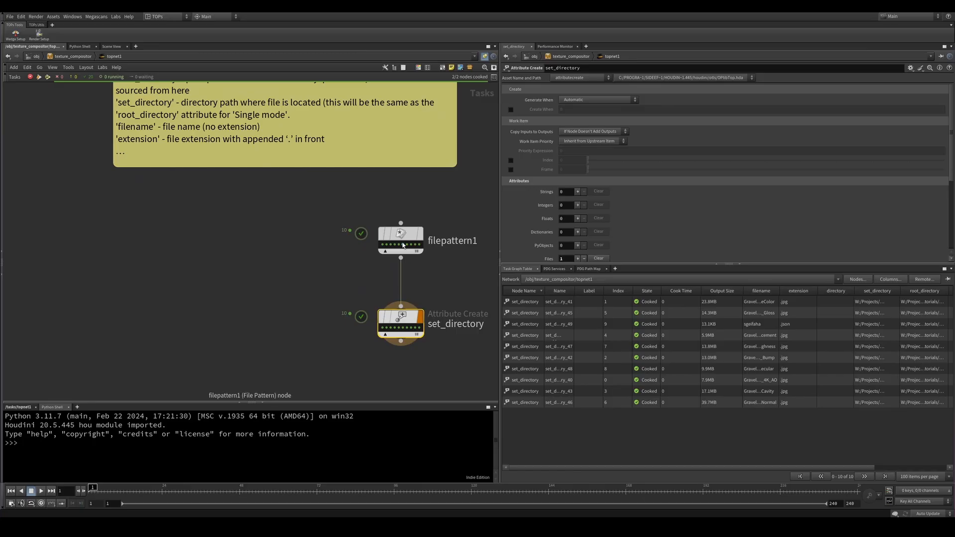
left_click_drag(405, 243, 183, 244, "alt")
middle_click_drag(213, 288, 315, 319)
left_click_drag(276, 262, 262, 259)
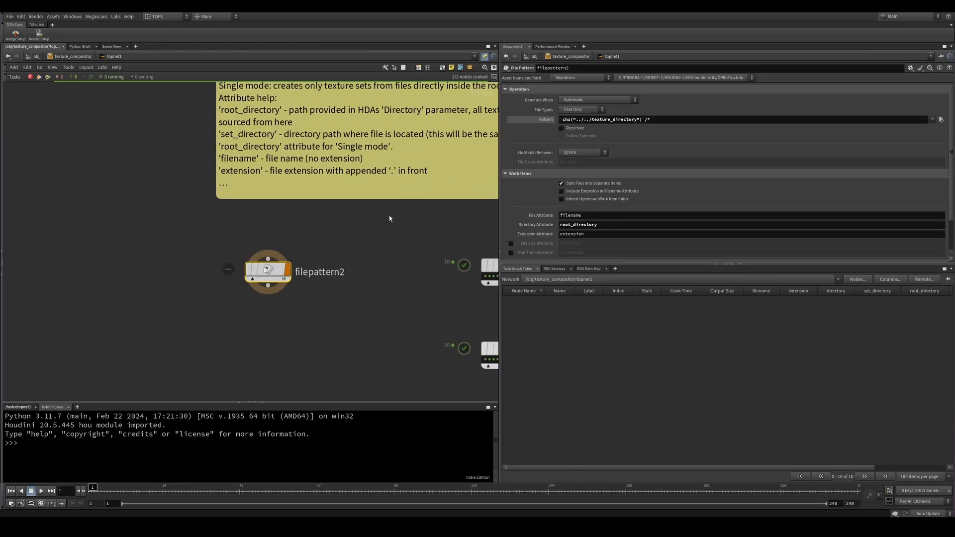
middle_click_drag(389, 219, 372, 249)
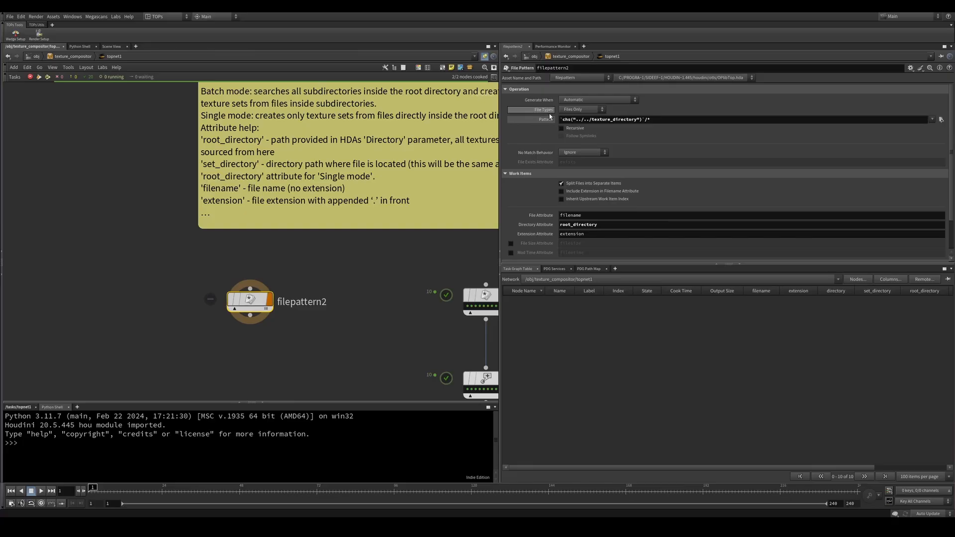
left_click(582, 110)
left_click(578, 132)
Set the texture_compositor asset's Directory to W:\Projects\Tutorials\TextureCompositor\test_bake_texture_sets\megascans\MATERIALS
mouse_move(520, 525)
left_click(573, 503)
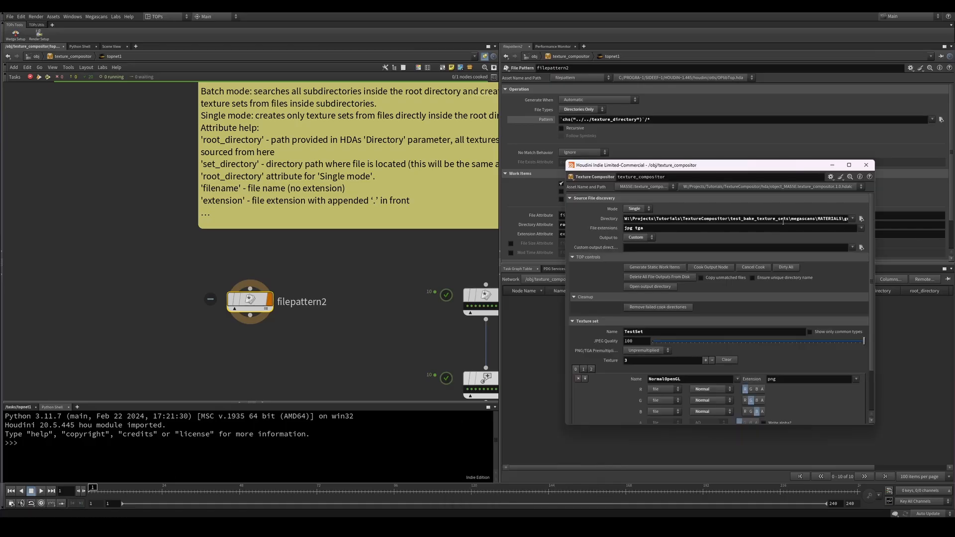
left_click_drag(790, 221, 854, 221)
left_click(783, 221)
left_click(776, 219)
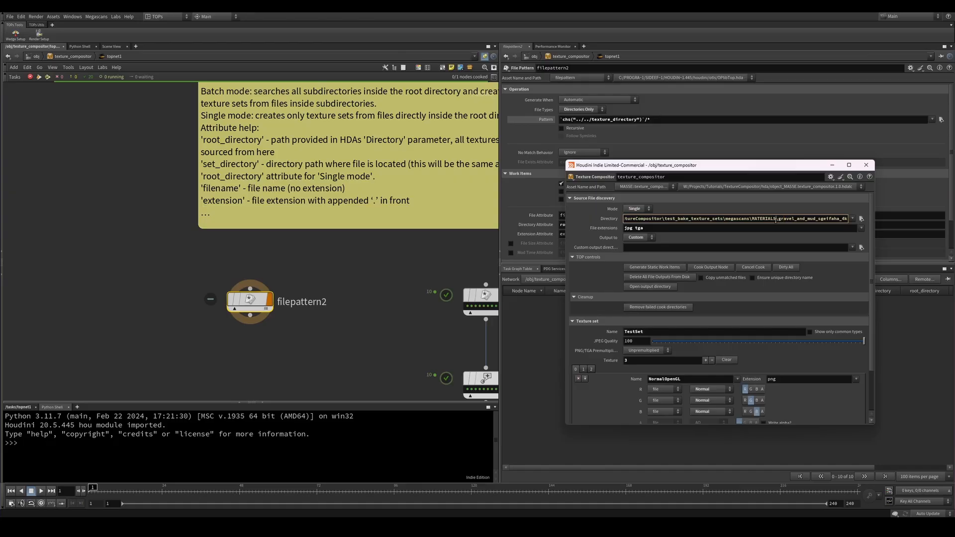
left_click_drag(776, 220, 849, 219)
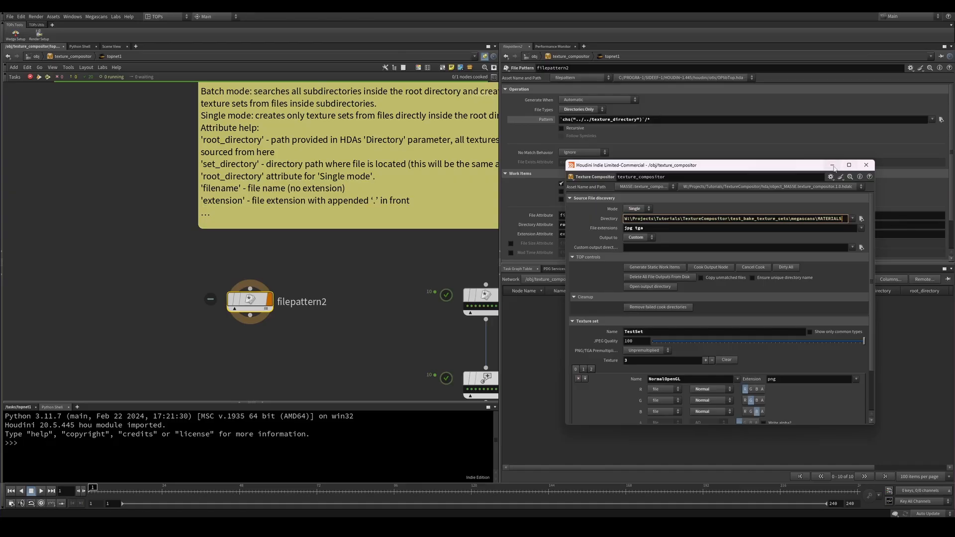
left_click(832, 165)
Cook filepattern2 to generate work items for the subdirectories
right_click(249, 298)
left_click(260, 325)
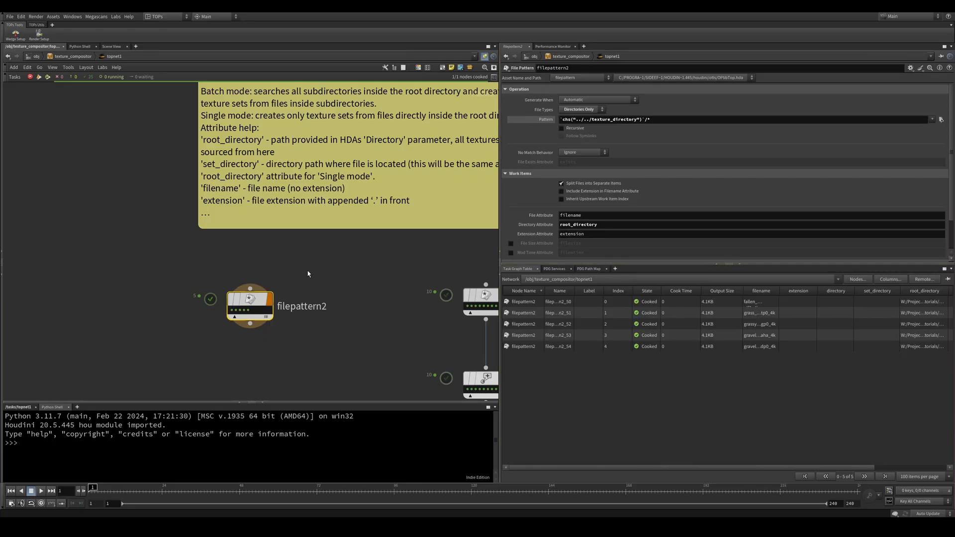
middle_click_drag(308, 271, 322, 254)
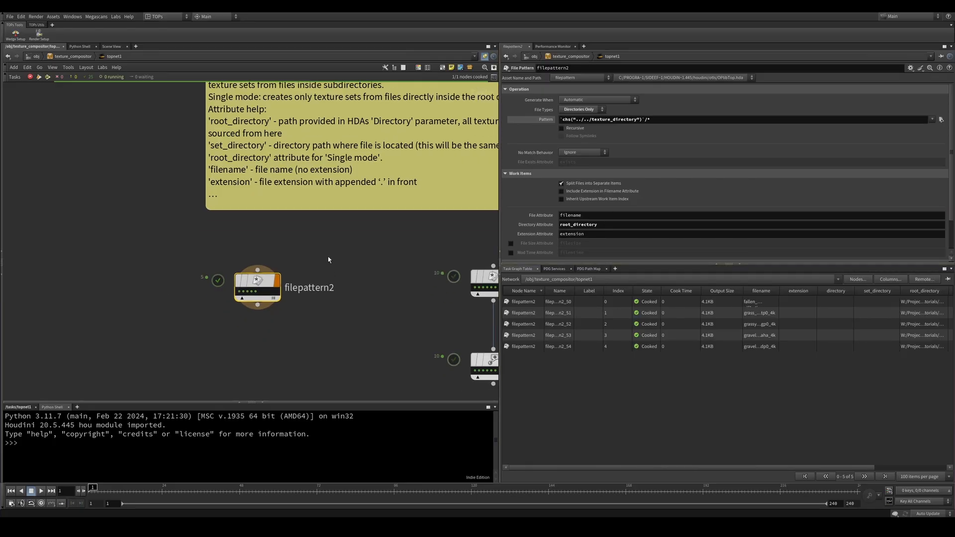
Clear filepattern2's File Attribute and Extension Attribute, keeping root_directory as the Directory Attribute
double_click(600, 215)
key("BackSpace")
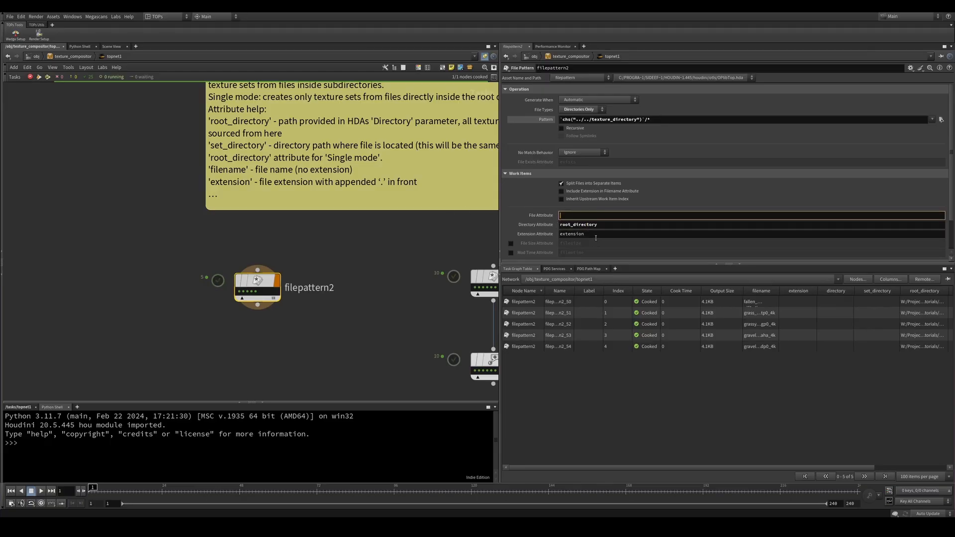
double_click(603, 233)
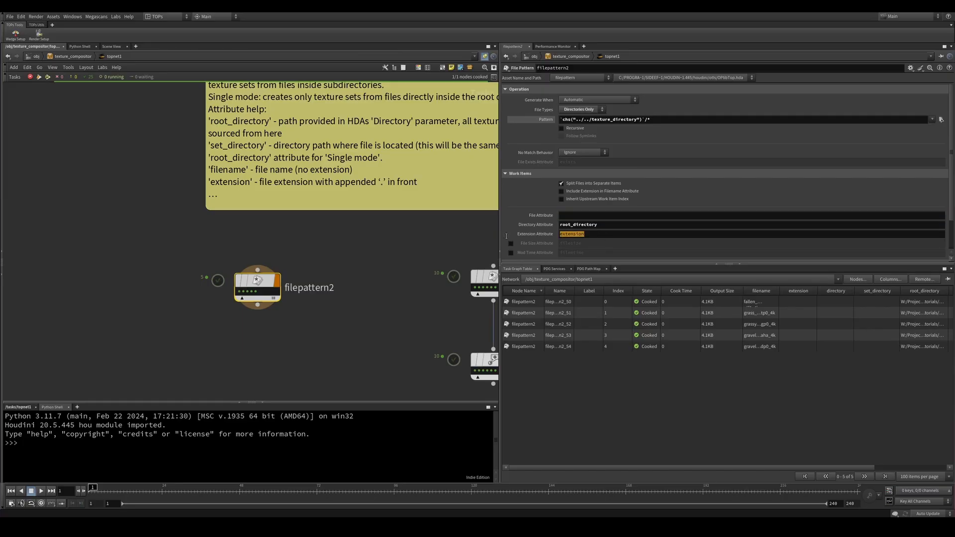
key("BackSpace")
key("Return")
left_click(610, 225)
left_click(609, 225)
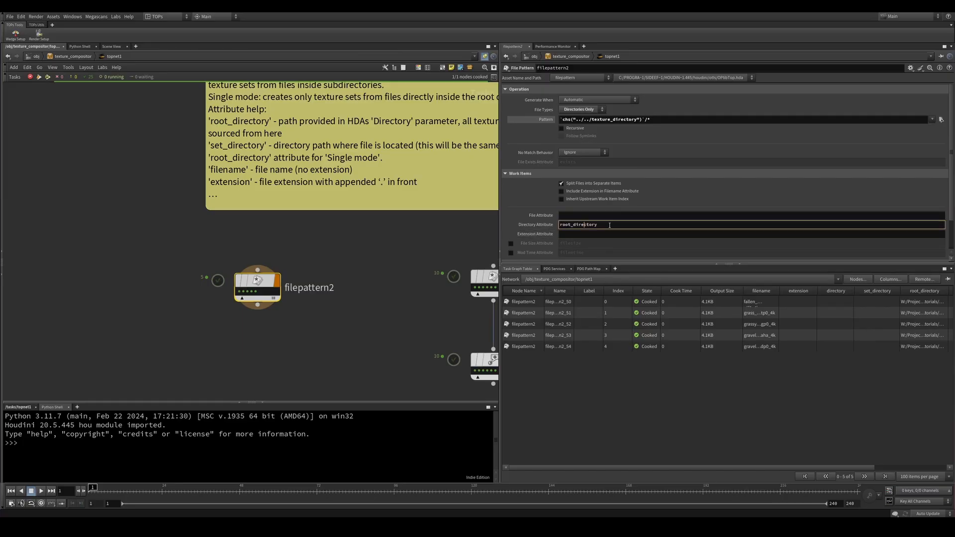
Paste the get_textures1 File Pattern node below filepattern2, connect filepattern2's output to it, and select it
key("ctrl+v")
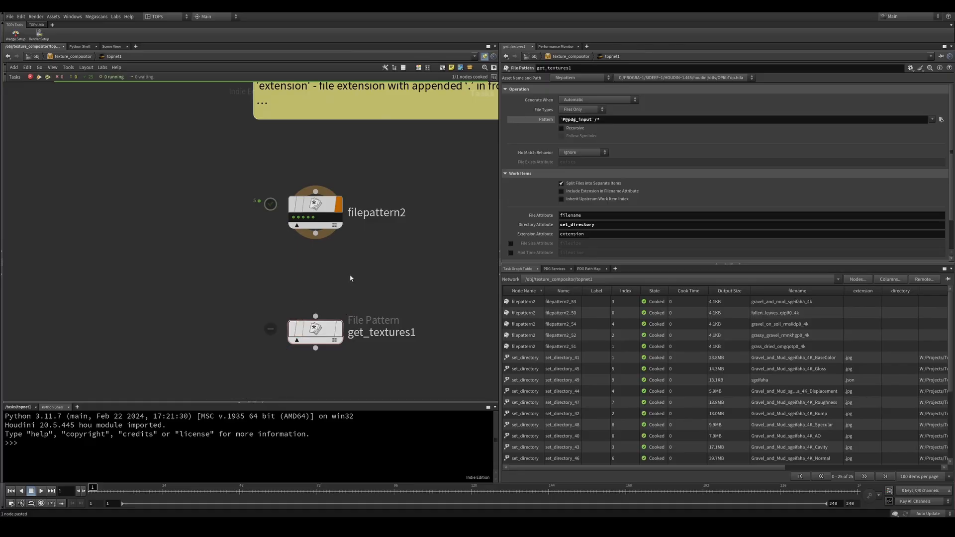
left_click_drag(315, 234, 318, 315)
left_click_drag(398, 291, 317, 322)
left_click(340, 329)
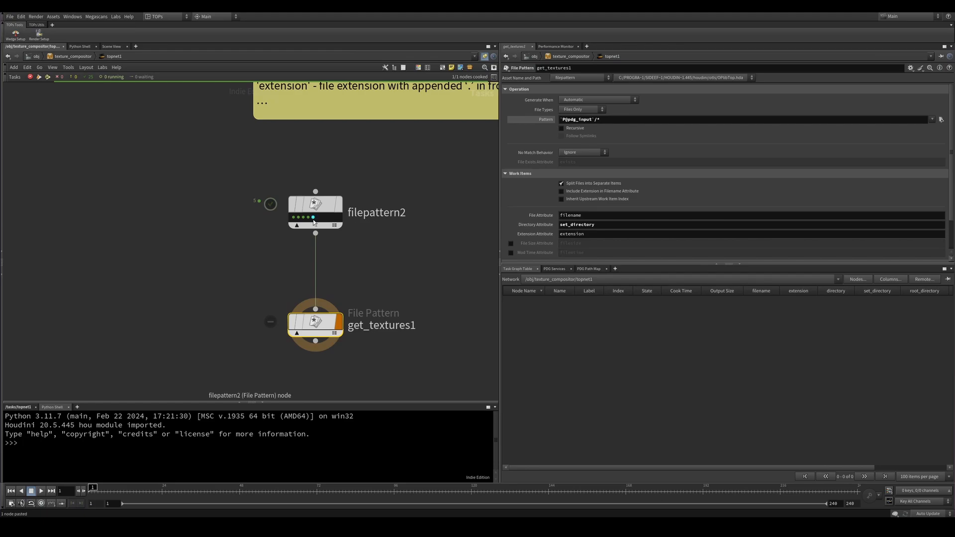
Compare filepattern2 with get_textures1 and examine get_textures1's Pattern expression
left_click(320, 210)
left_click(320, 323)
left_click(608, 120)
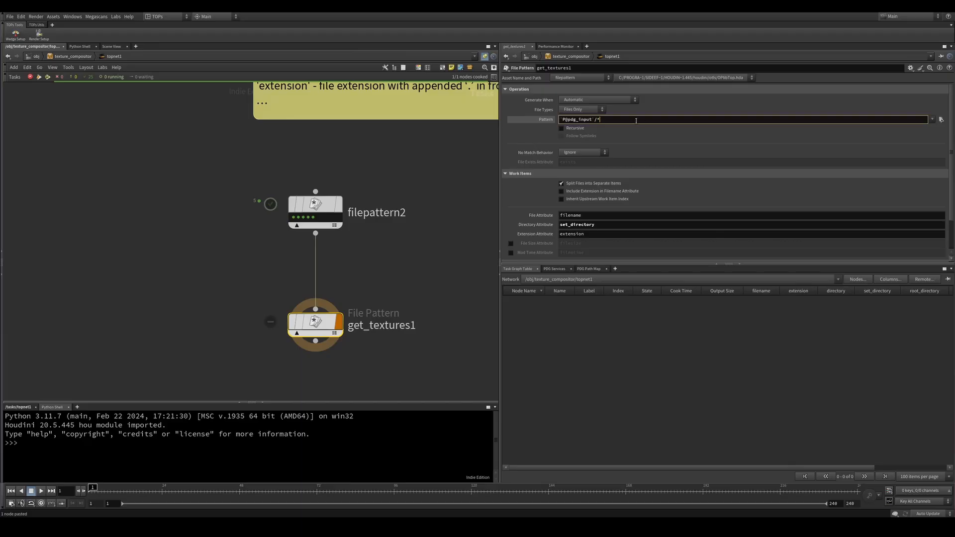
Examine filepattern2's parameters and the output and root_directory attributes of one of its work items
left_click(316, 209)
scroll(319, 279, "down", 3)
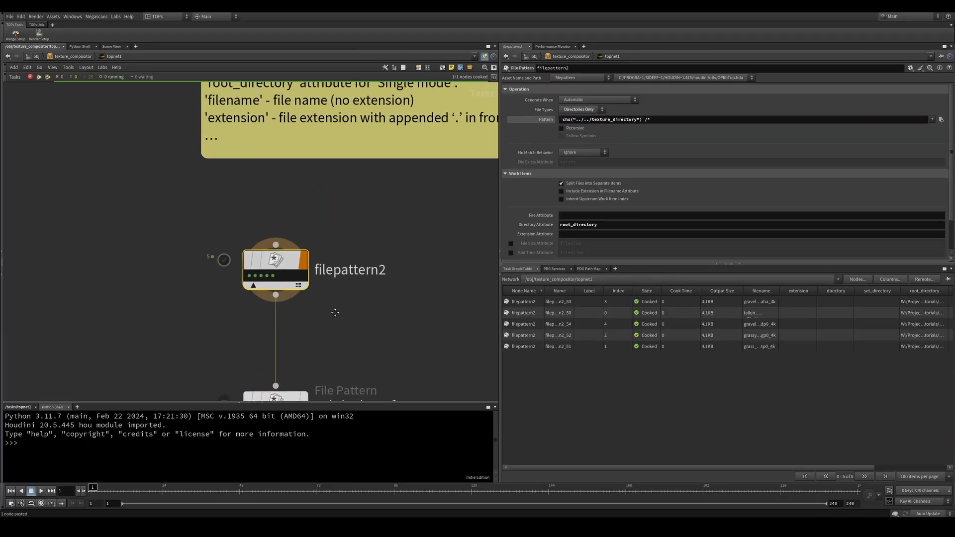
scroll(328, 315, "up", 3)
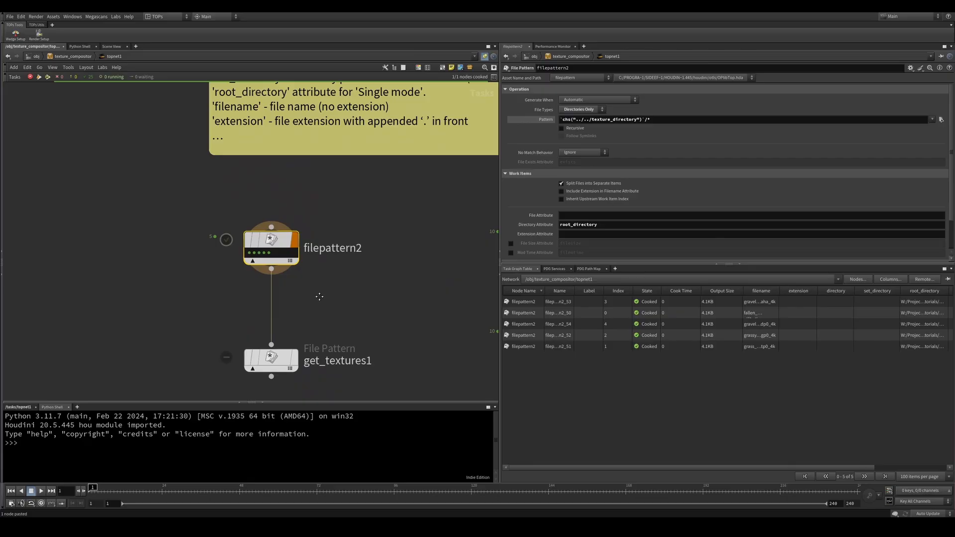
left_click(270, 253)
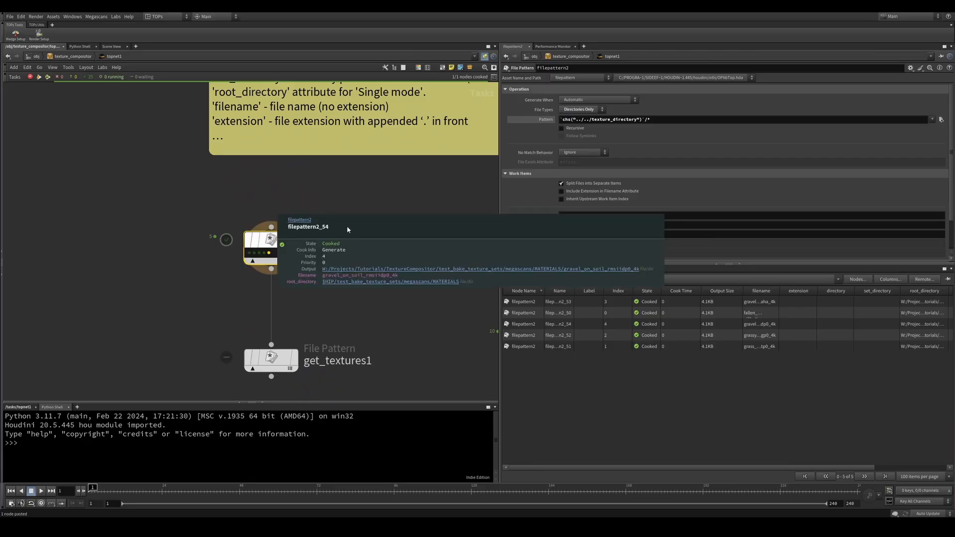
left_click(308, 269)
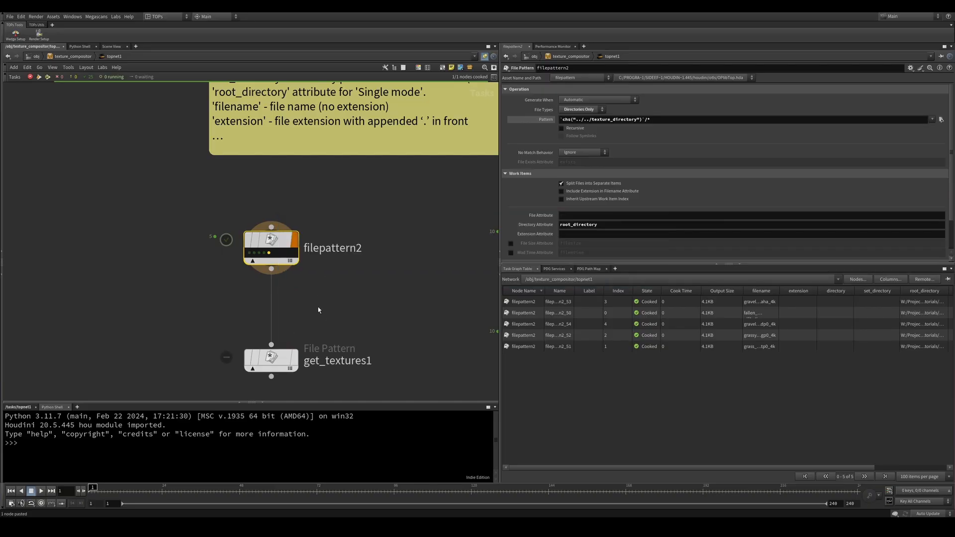
middle_click_drag(291, 258, 315, 231)
Select get_textures1 and cook it to generate work items for the texture files in each subdirectory
left_click_drag(371, 300, 243, 352)
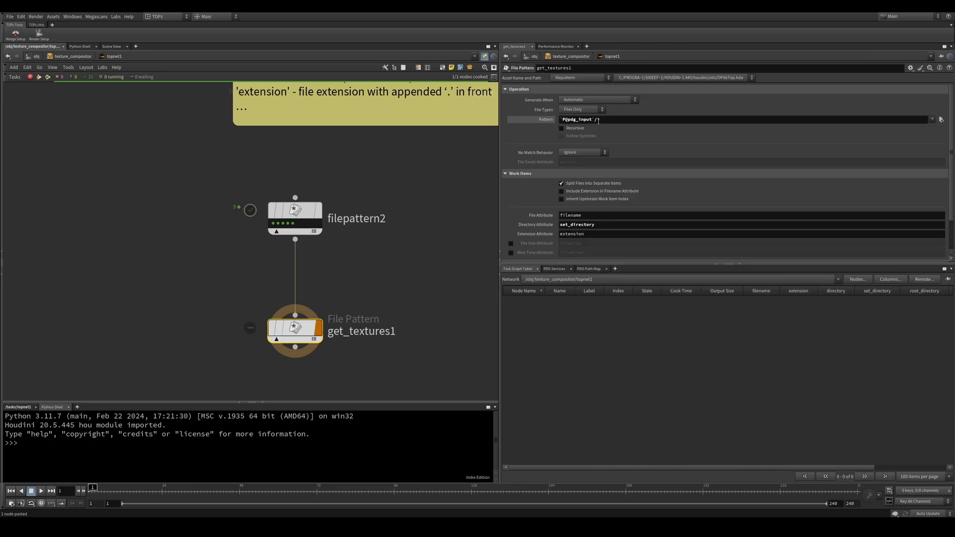
left_click(285, 224)
left_click_drag(374, 295, 300, 355)
left_click(535, 122)
left_click(536, 122)
right_click(297, 305)
left_click(335, 333)
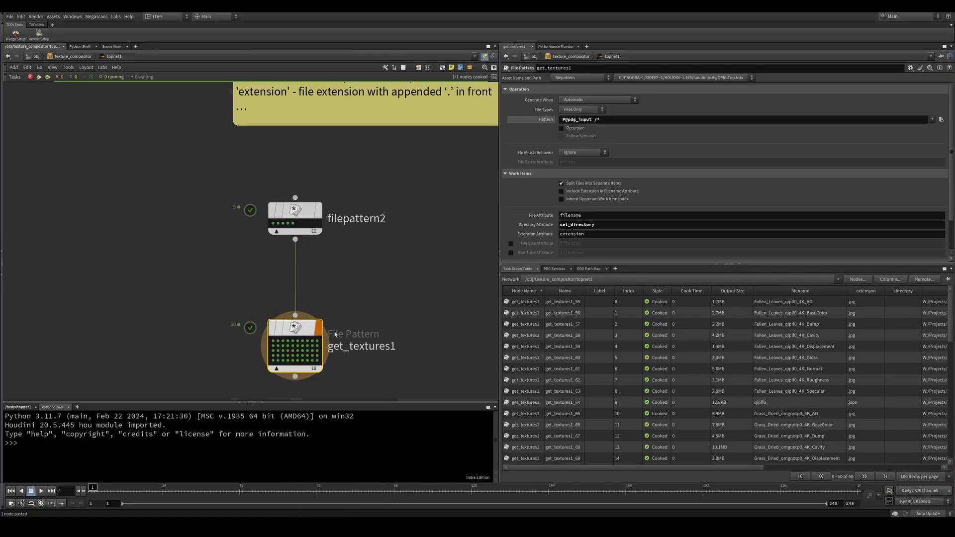
Inspect individual get_textures1 work items across the rows and trace them to their parent items in filepattern2
scroll(335, 335, "up", 2)
middle_click_drag(397, 383, 407, 339)
scroll(258, 313, "up", 1)
left_click(277, 296)
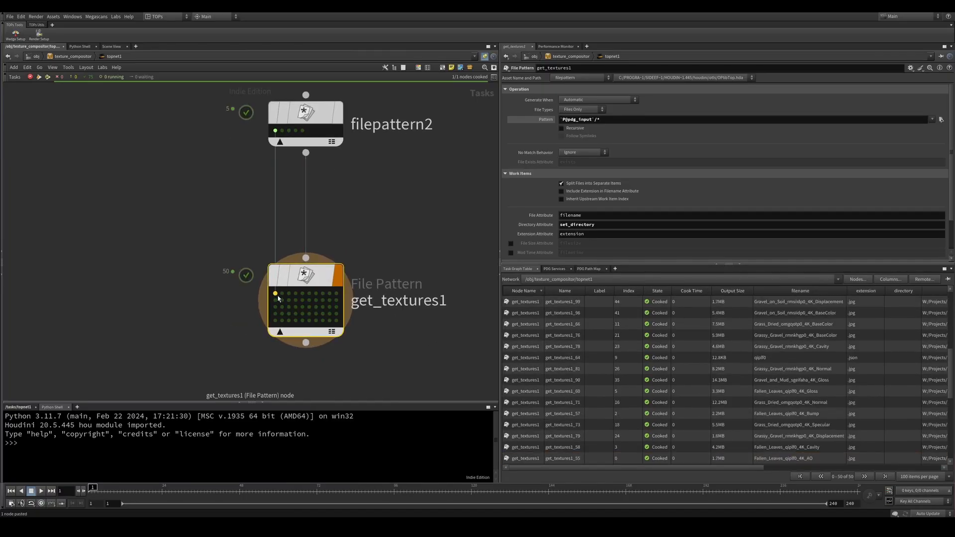
left_click(309, 296)
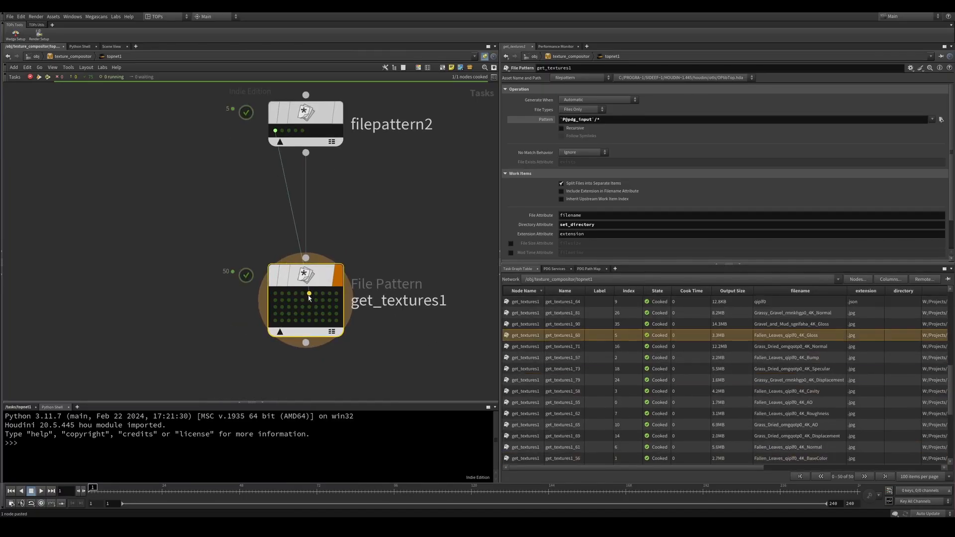
left_click(322, 301)
left_click(317, 301)
left_click(296, 308)
middle_click_drag(394, 183, 392, 190)
left_click(307, 313)
left_click(307, 319)
left_click(314, 327)
scroll(816, 331, "up", 4)
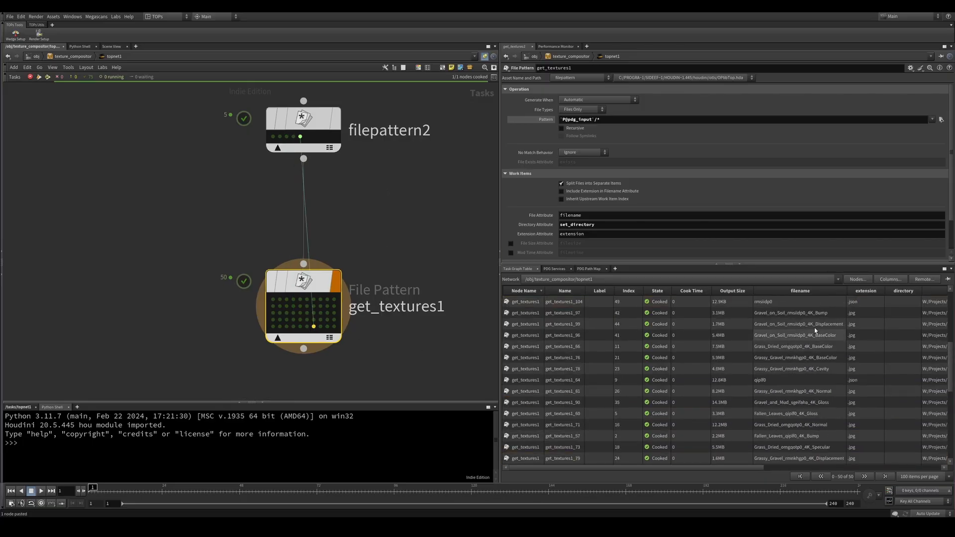
Review the filename and extension values of get_textures1's work items in the task graph table
scroll(816, 331, "down", 4)
left_click(850, 363)
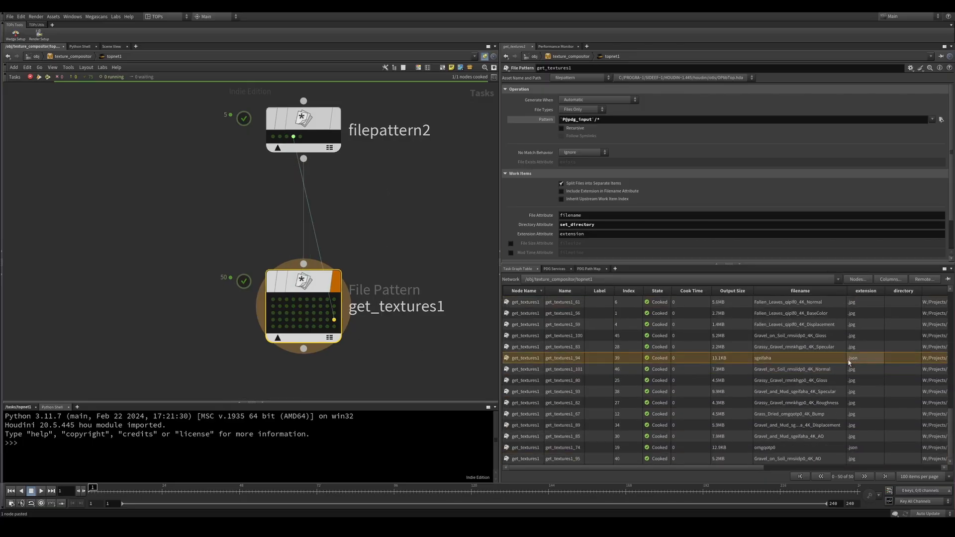
scroll(824, 343, "up", 5)
left_click(385, 254)
mouse_move(385, 241)
middle_mouse_down()
mouse_move(379, 251)
mouse_move(386, 242)
middle_mouse_up()
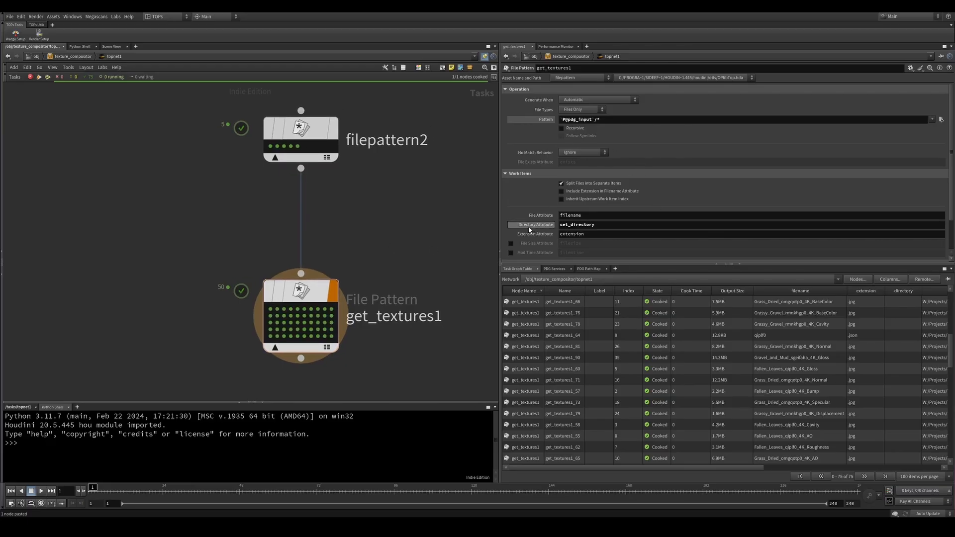
Check get_textures1's Directory Attribute and move the set_directory node further down below filepattern1
left_click(617, 225)
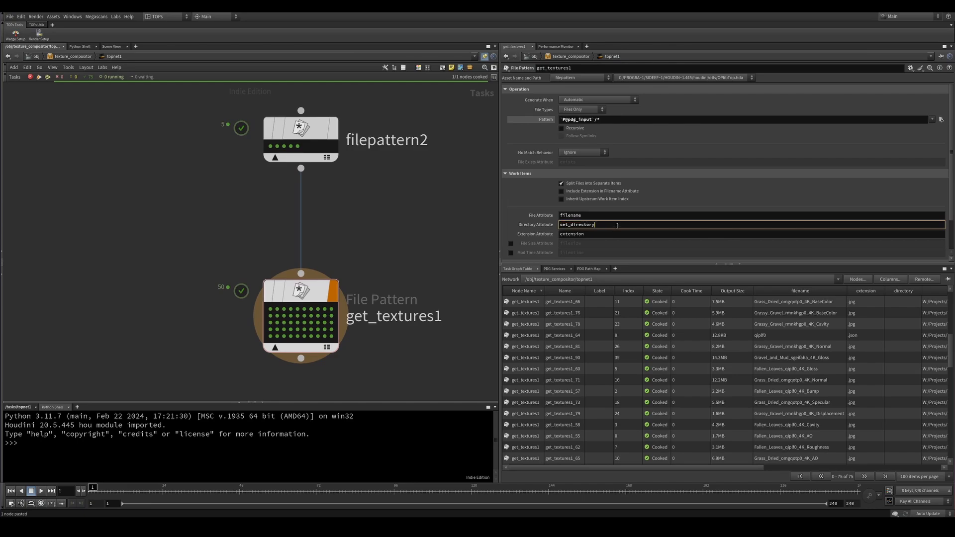
scroll(371, 234, "down", 6)
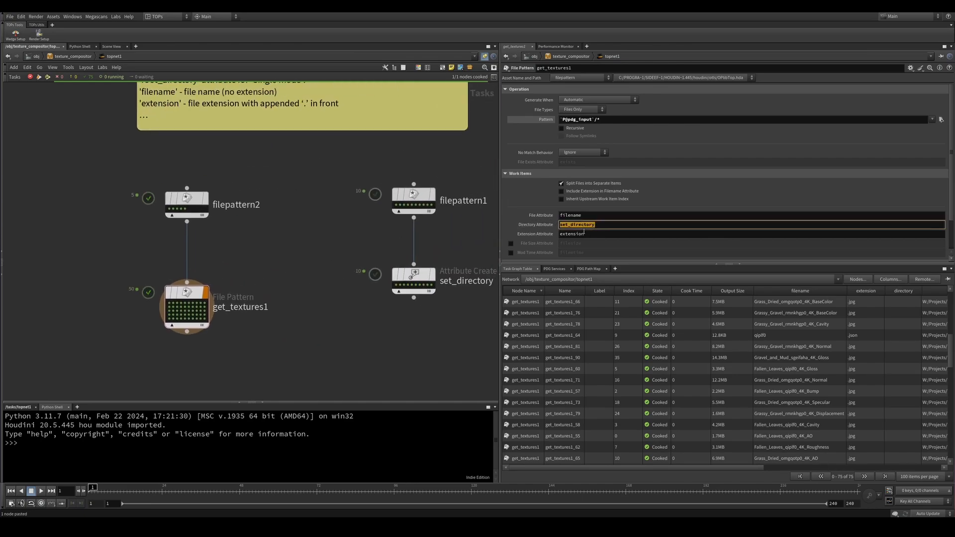
left_click(422, 284)
left_click_drag(422, 285, 422, 310)
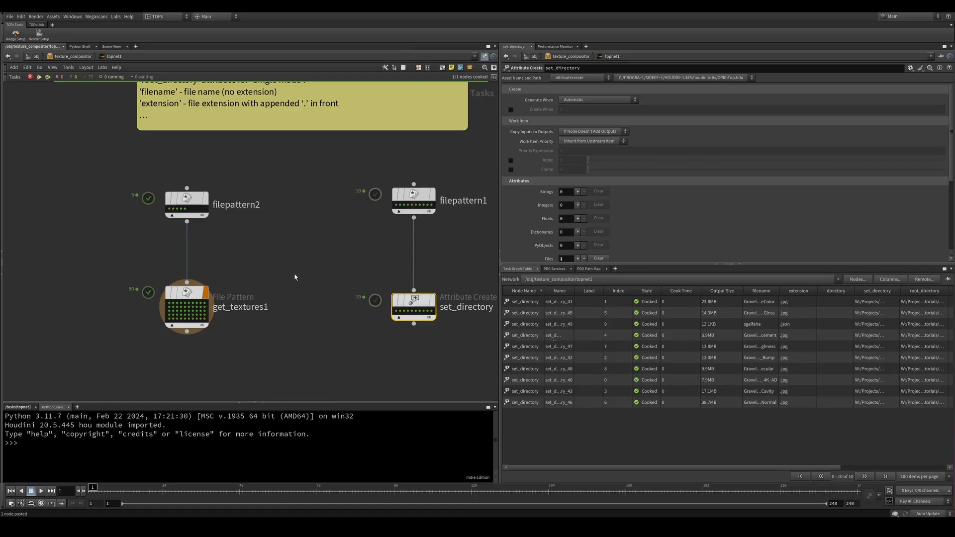
left_click(293, 274)
middle_click_drag(269, 247, 270, 284)
left_click_drag(254, 303, 224, 336)
left_click(415, 237)
middle_click_drag(291, 311, 299, 245)
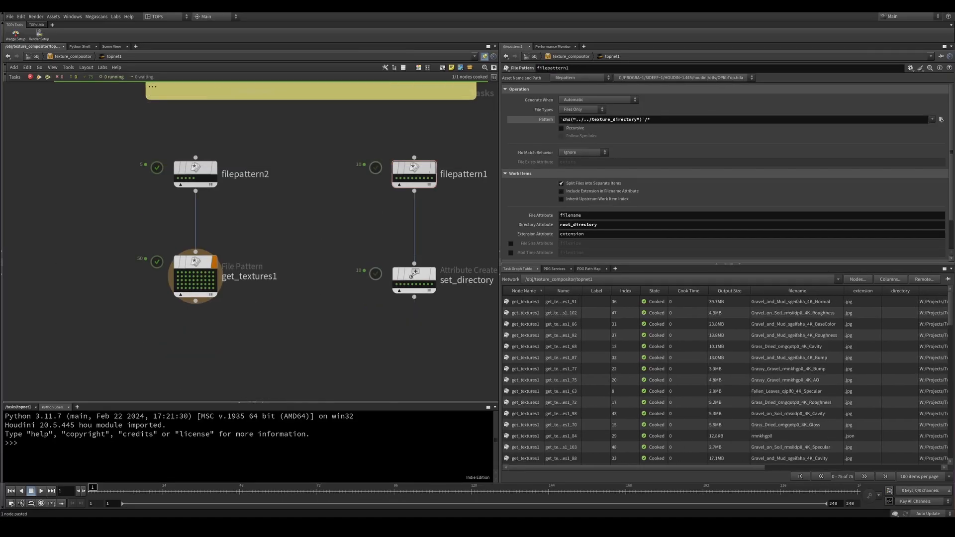
Paste the sticky note explaining the 'ifs' and 'strcmp' expression functions and place it beside the filepattern2 branch
scroll(75, 299, "down", 2)
key("ctrl+v")
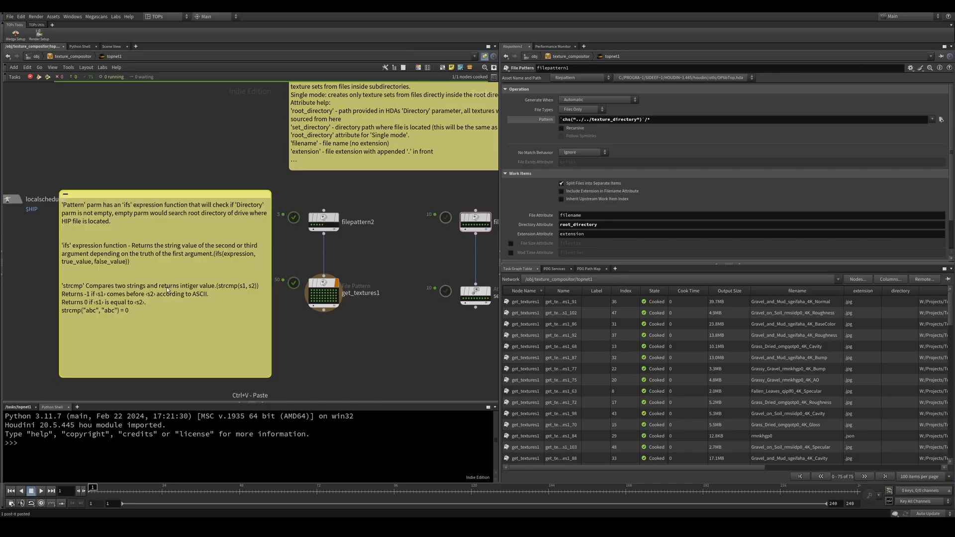
left_click_drag(188, 204, 183, 225)
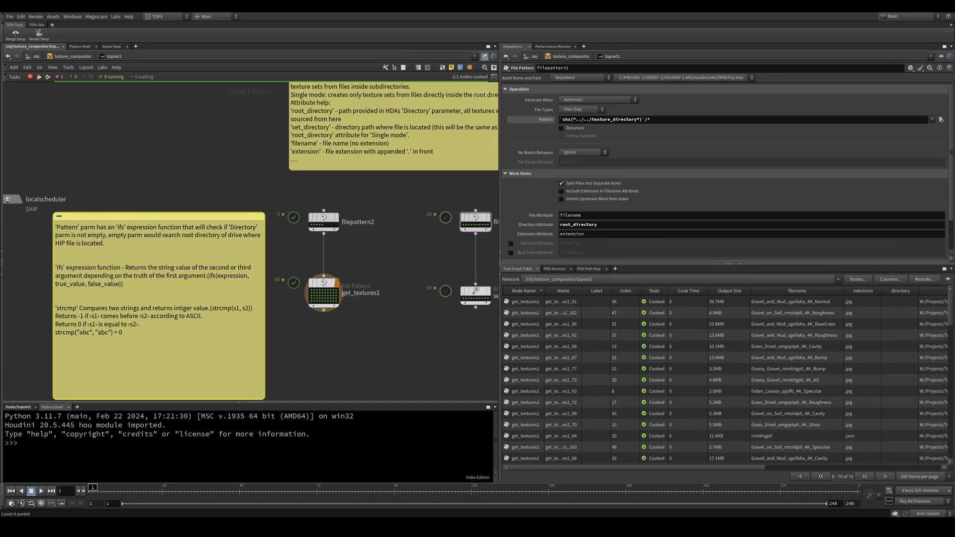
Paste the sticky note about copying 'root_directory' into 'set_directory' and place it beside the set_directory node
middle_click_drag(355, 369, 169, 344)
key("ctrl+v")
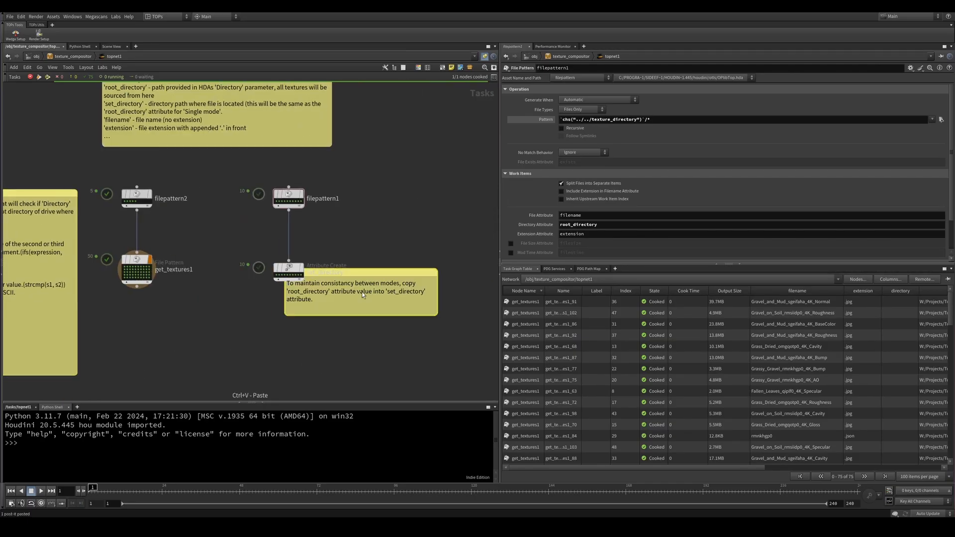
middle_click_drag(363, 294, 297, 311)
left_click_drag(298, 288, 427, 291)
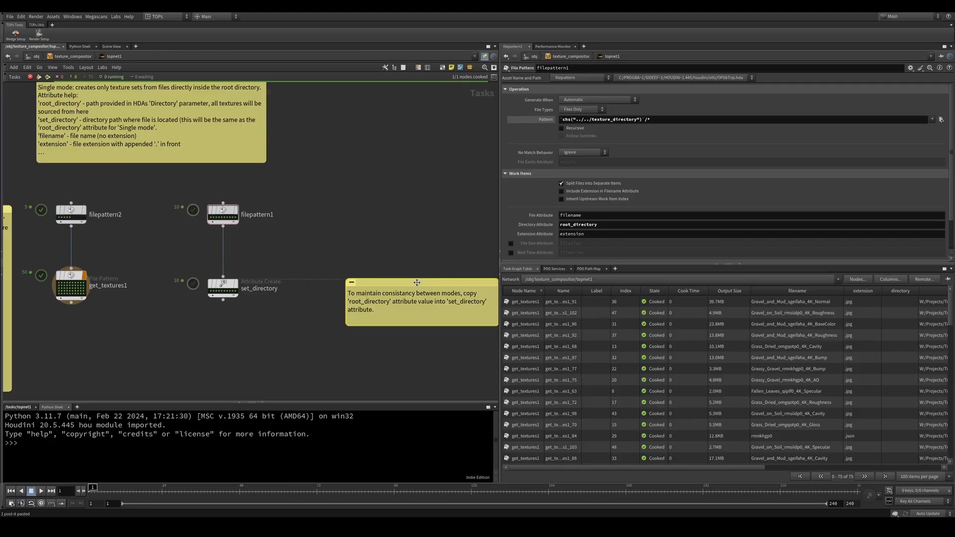
scroll(388, 356, "down", 2)
middle_click_drag(380, 357, 351, 340)
scroll(372, 335, "up", 2)
middle_click_drag(410, 318, 339, 340)
scroll(339, 341, "up", 2)
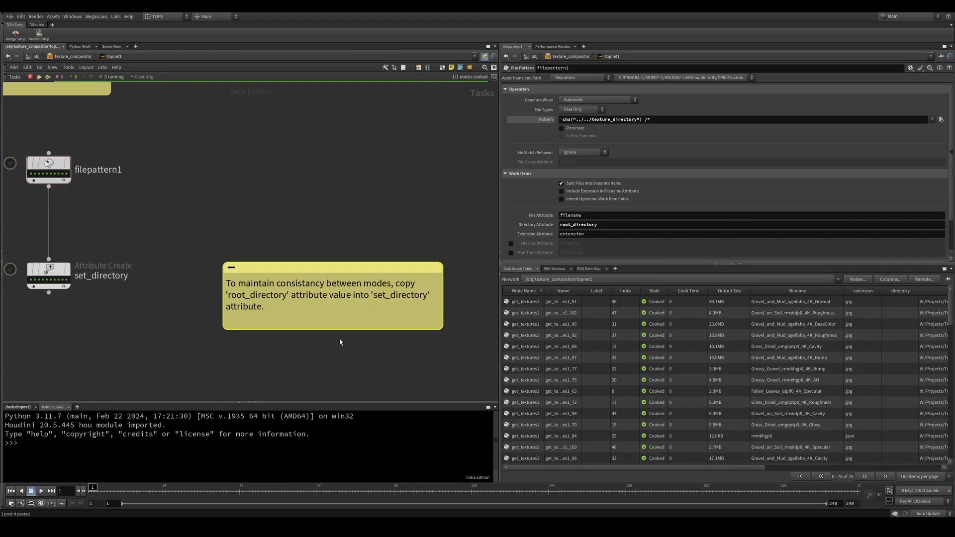
scroll(292, 346, "down", 3)
scroll(255, 375, "up", 3)
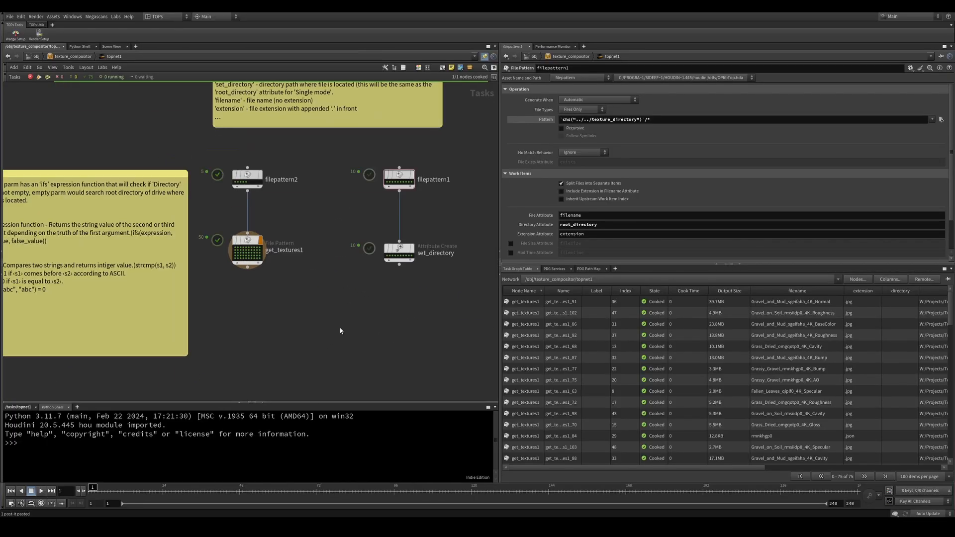
Add a Switch node below both branches and connect get_textures1 as its first input and set_directory as its second
scroll(337, 358, "up", 2)
middle_click_drag(337, 359, 441, 368)
scroll(441, 369, "down", 2)
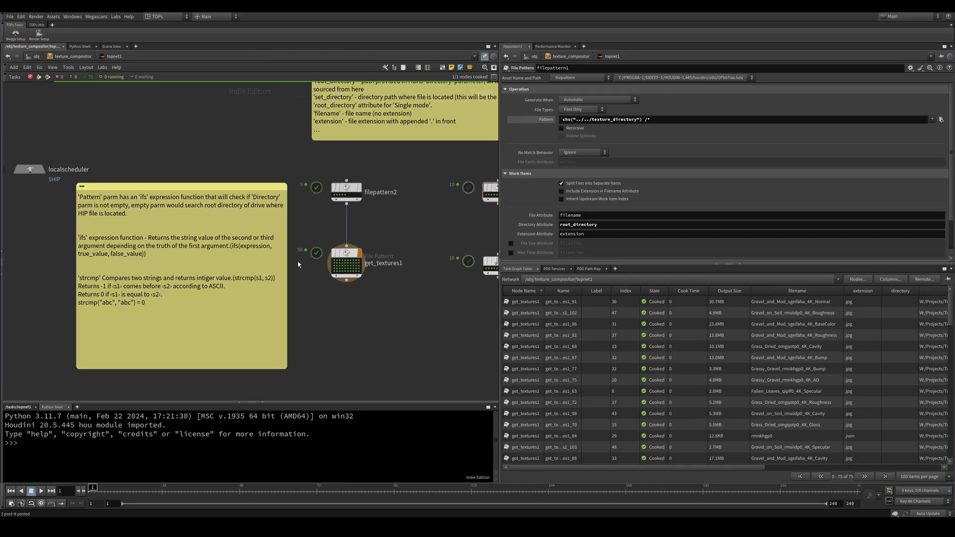
middle_click_drag(419, 337, 341, 314)
key("Tab")
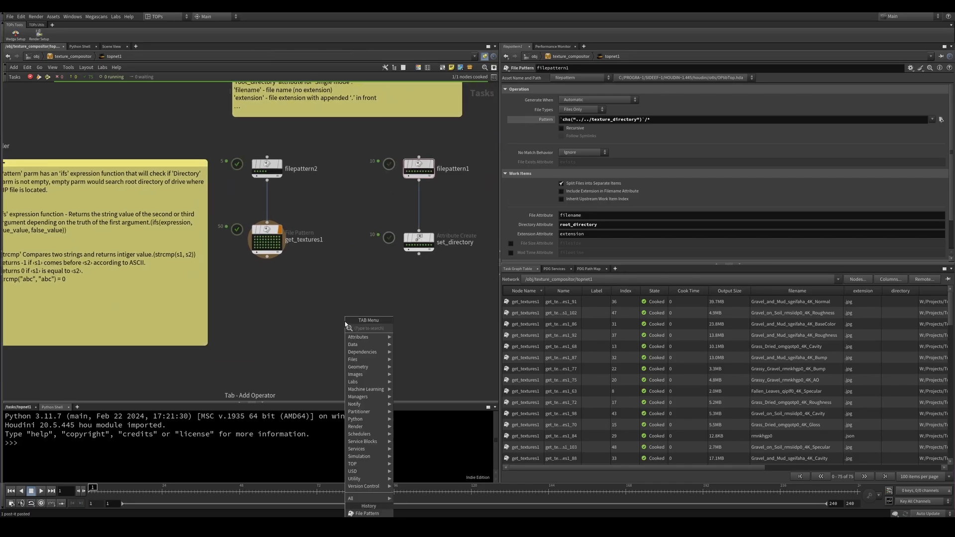
type("sw")
key("BackSpace")
key("BackSpace")
type("sw")
key("Return")
left_click(345, 321)
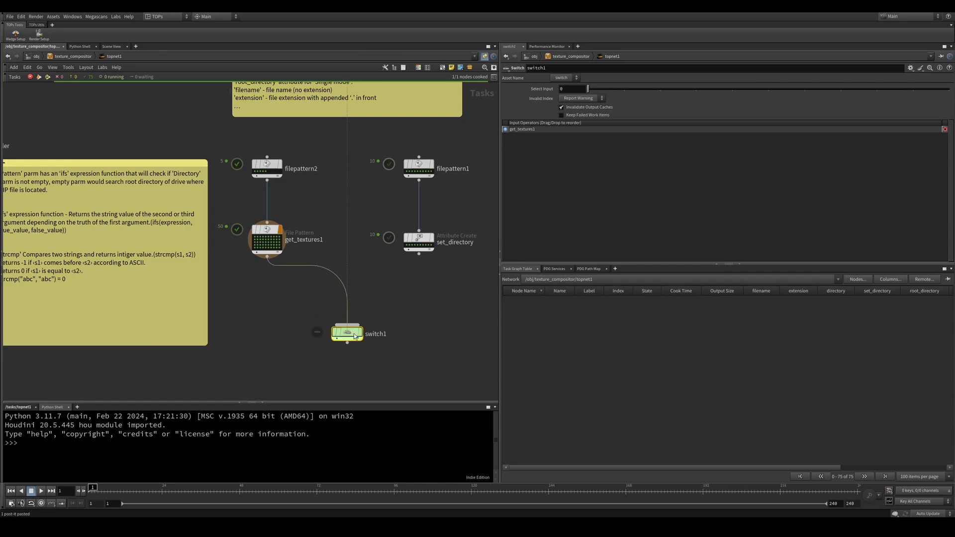
left_click_drag(419, 255, 351, 331)
Link switch1's Select Input to the Texture Compositor's Mode parameter with the relative reference ch("../../mode")
mouse_move(522, 526)
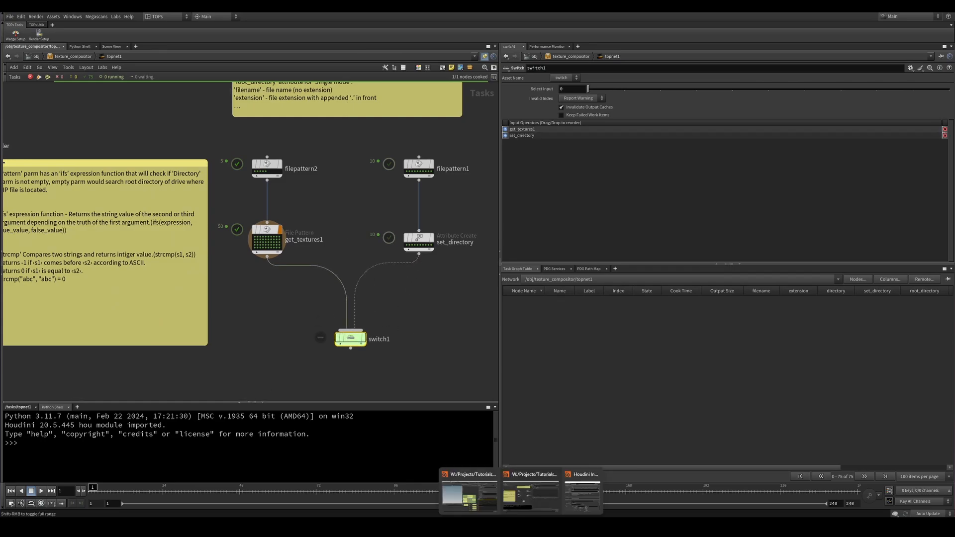
left_click(580, 497)
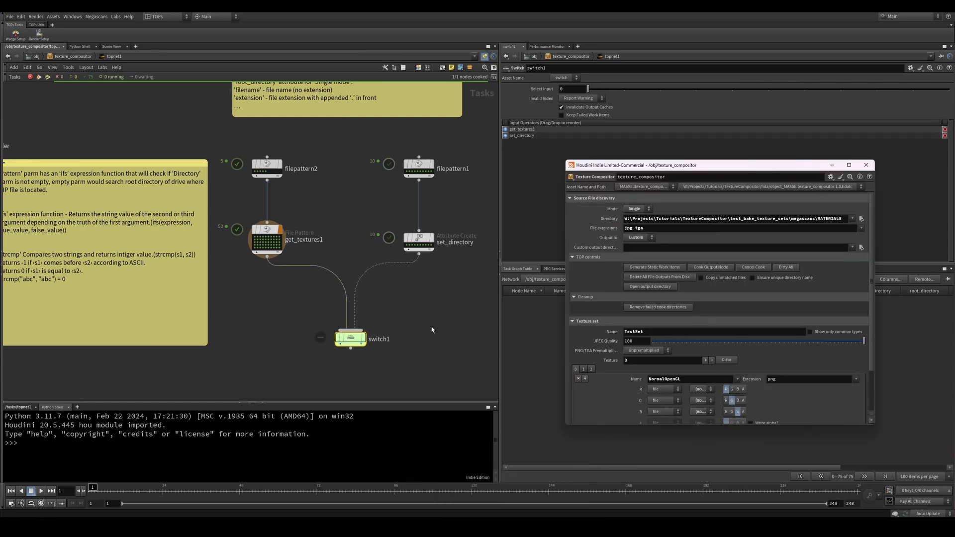
right_click(540, 90)
left_click(567, 182)
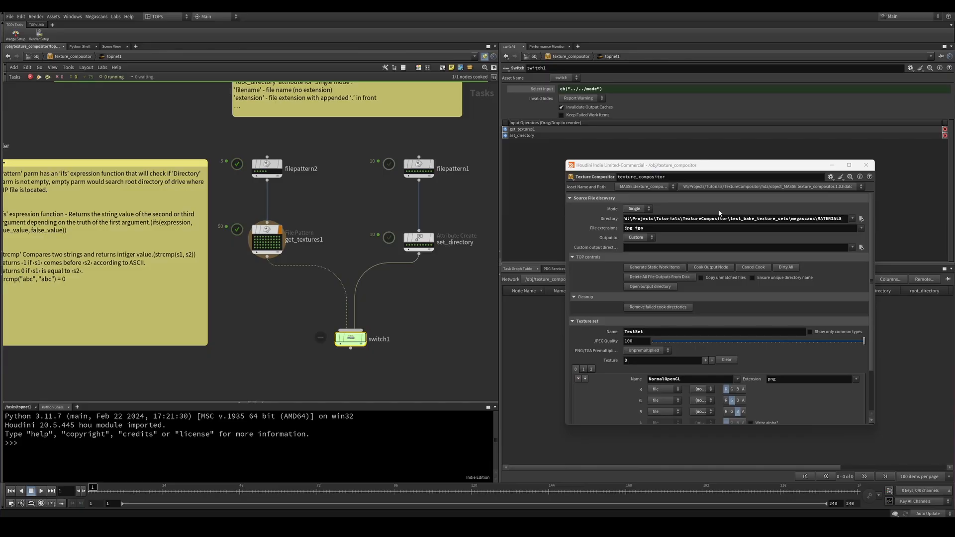
left_click(832, 165)
Compare the Pattern and attribute settings of filepattern1 and filepattern2 against the pasted notes
middle_click_drag(268, 340, 351, 368)
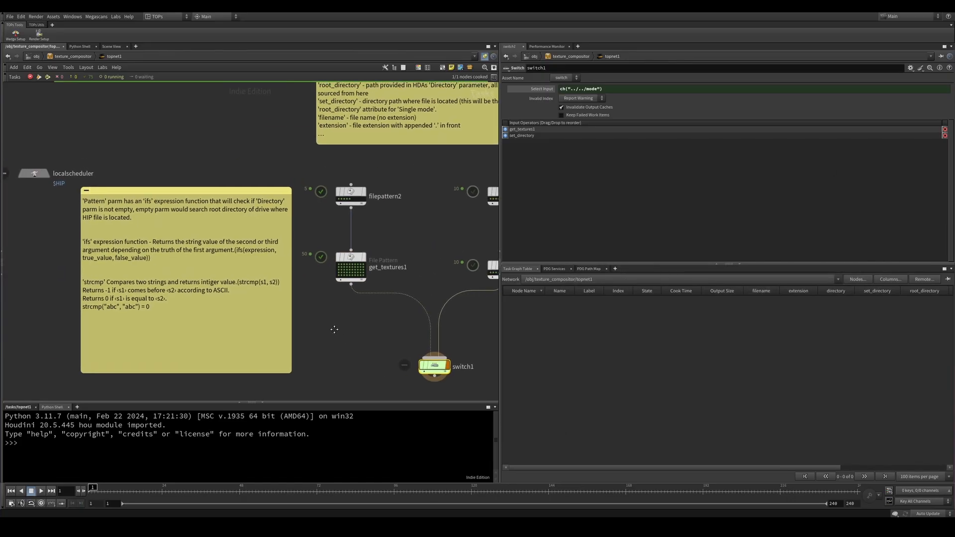
middle_click_drag(382, 303, 390, 360)
scroll(391, 360, "up", 4)
middle_click_drag(417, 284, 241, 357)
left_click_drag(302, 217, 446, 314)
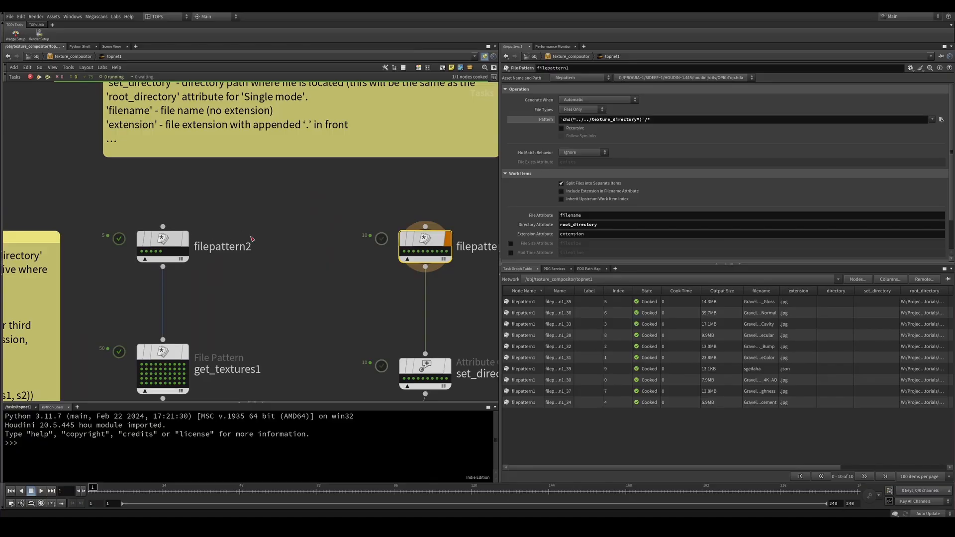
middle_click_drag(272, 260, 365, 282)
scroll(365, 282, "down", 1)
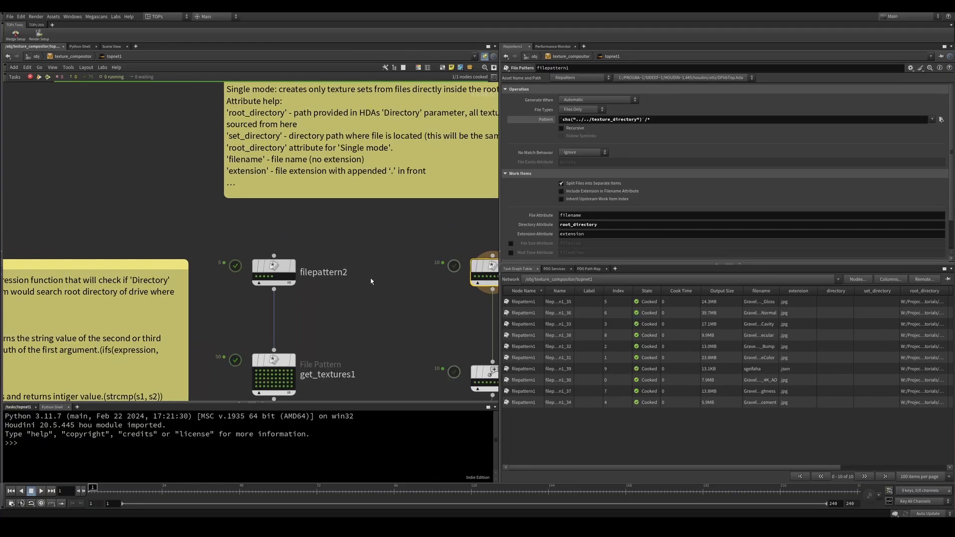
left_click_drag(358, 237, 257, 294)
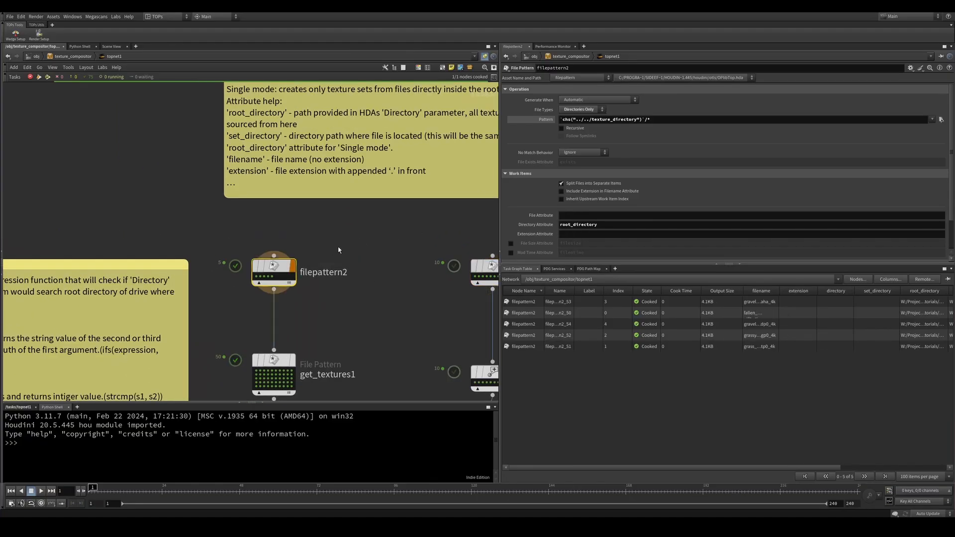
middle_click_drag(423, 236, 359, 242)
left_click_drag(390, 250, 469, 305)
key("shift+r")
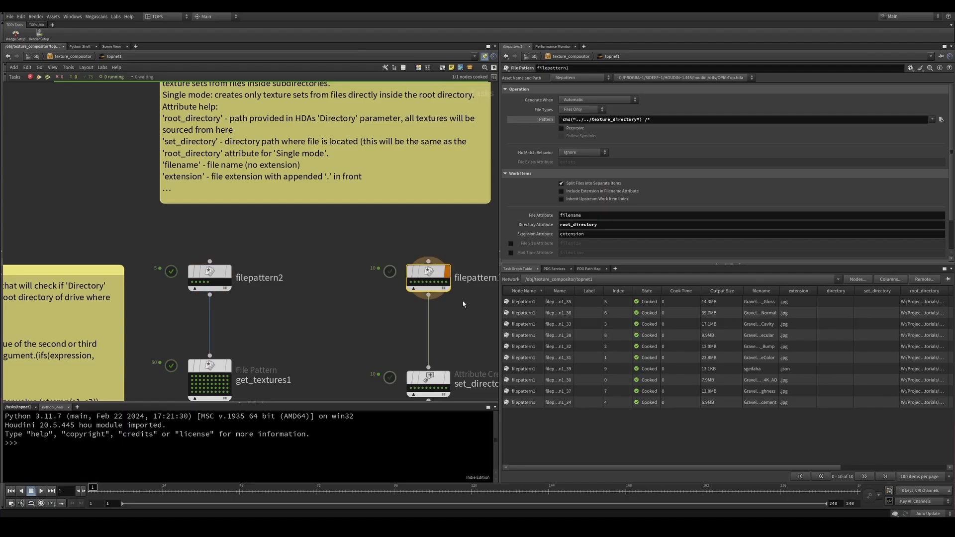
middle_click_drag(305, 305, 321, 315)
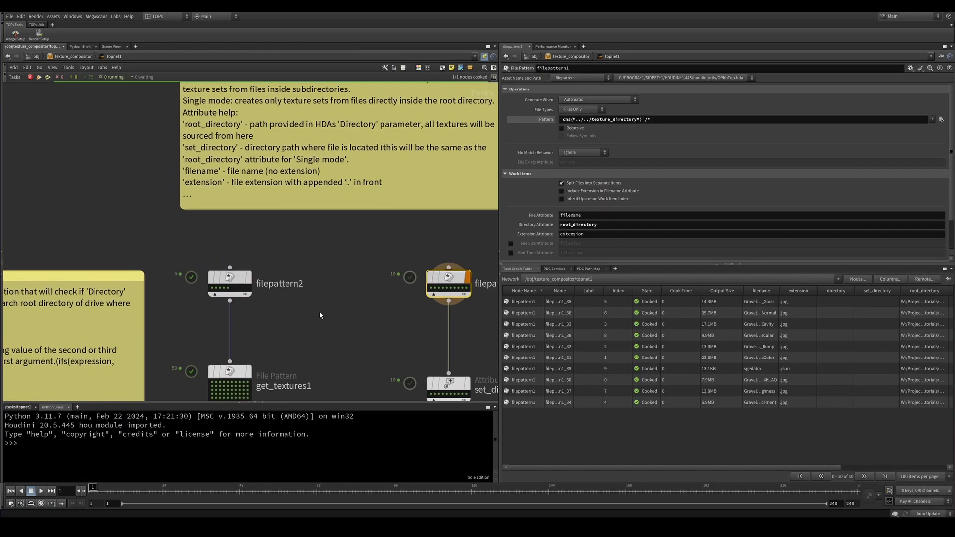
Clear the Texture Compositor's Directory parameter and minimize its parameter window
left_click(248, 280)
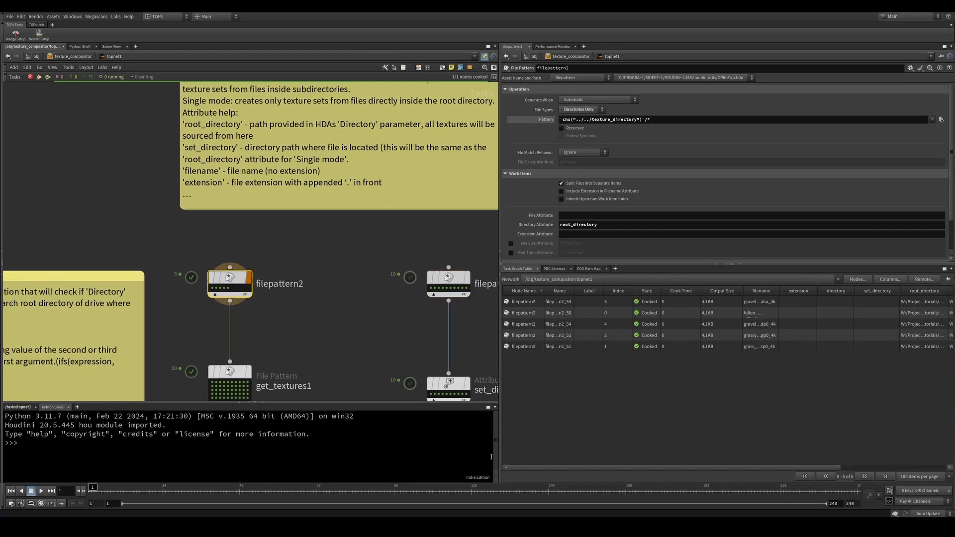
mouse_move(521, 525)
left_click(572, 501)
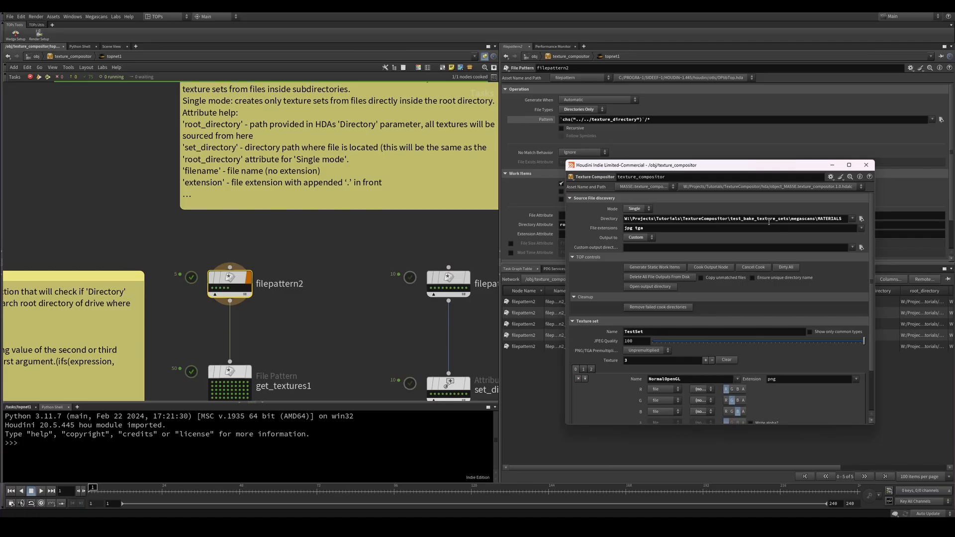
left_click(816, 219)
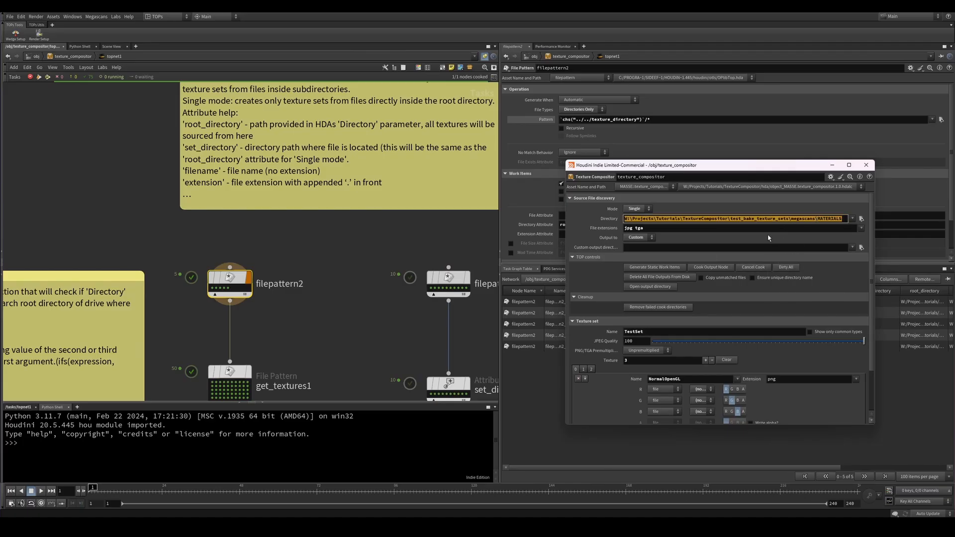
key("BackSpace")
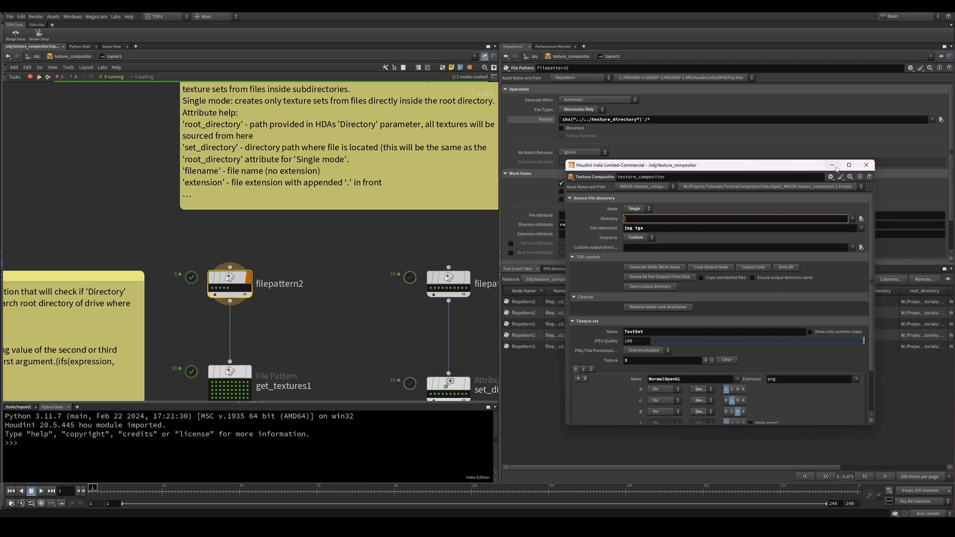
left_click(833, 167)
Recook the filepattern2 node with the empty Directory parameter
middle_click_drag(284, 263, 359, 257)
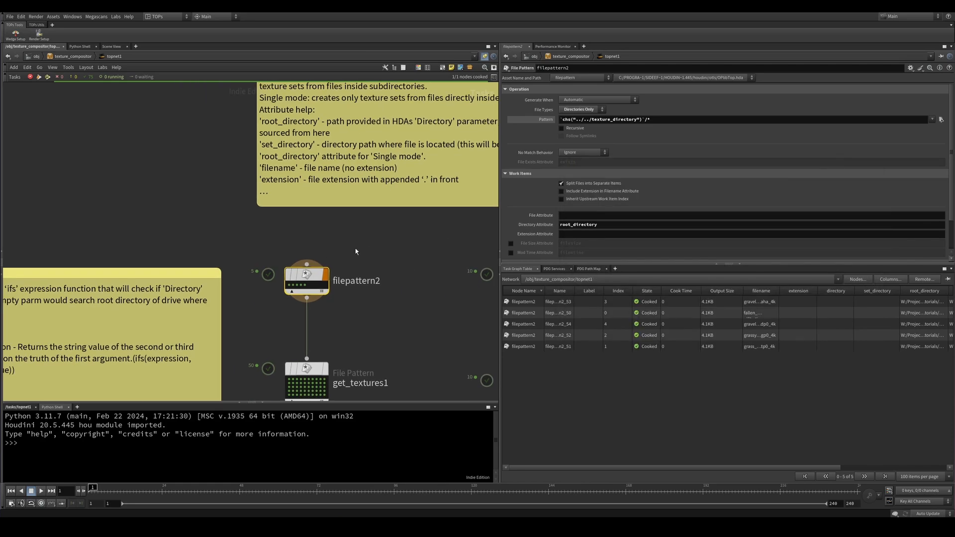
right_click(301, 279)
left_click(326, 302)
Inspect the output and root_directory attribute of several filepattern2 work items
scroll(331, 304, "up", 4)
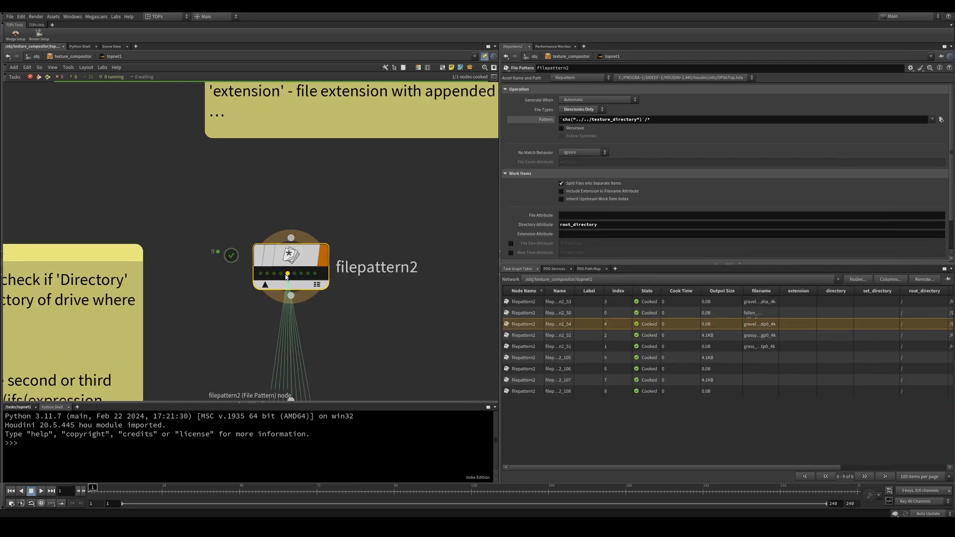
left_click(262, 276)
scroll(384, 334, "down", 4)
middle_click_drag(392, 350, 387, 326)
left_click(383, 276)
scroll(348, 268, "up", 4)
left_click(287, 269)
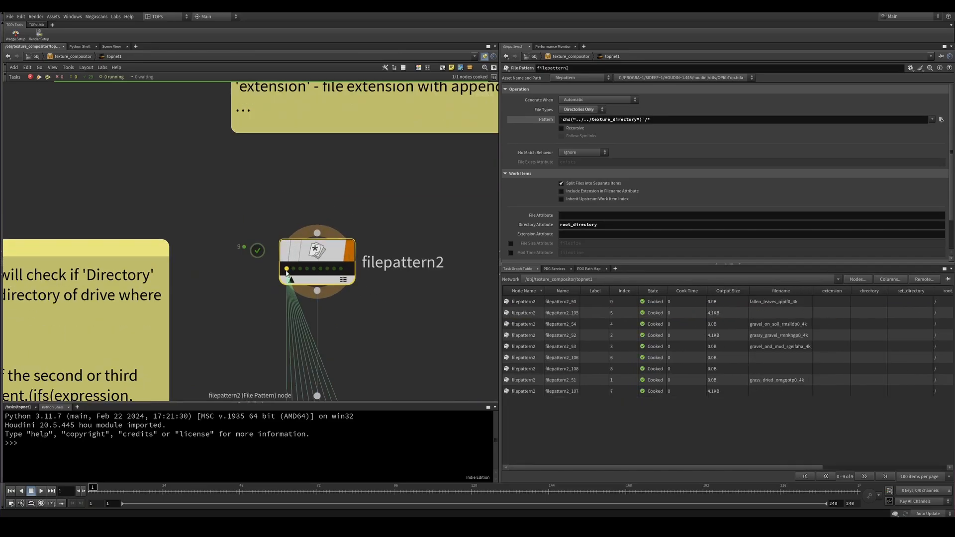
middle_click(287, 269)
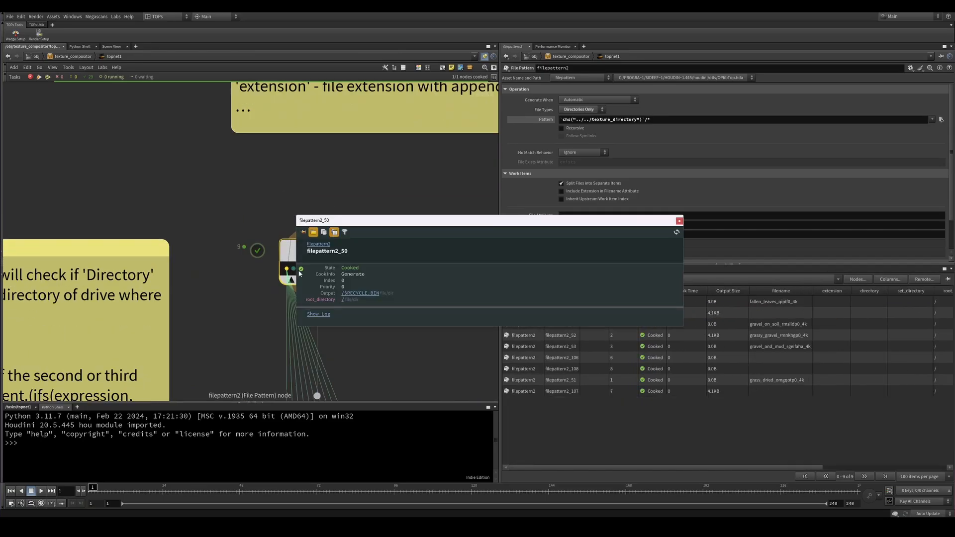
middle_click(315, 269)
left_click(314, 270)
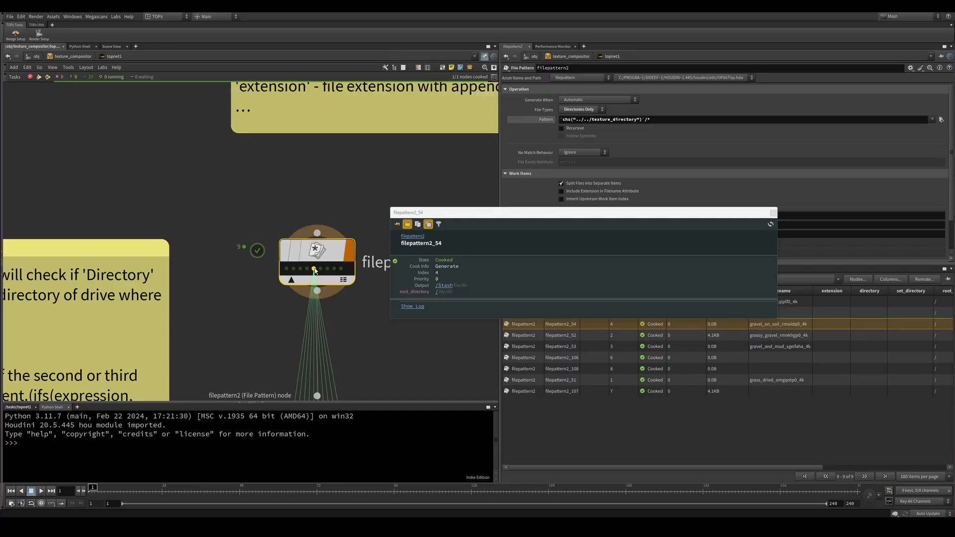
middle_click(300, 269)
left_click(301, 269)
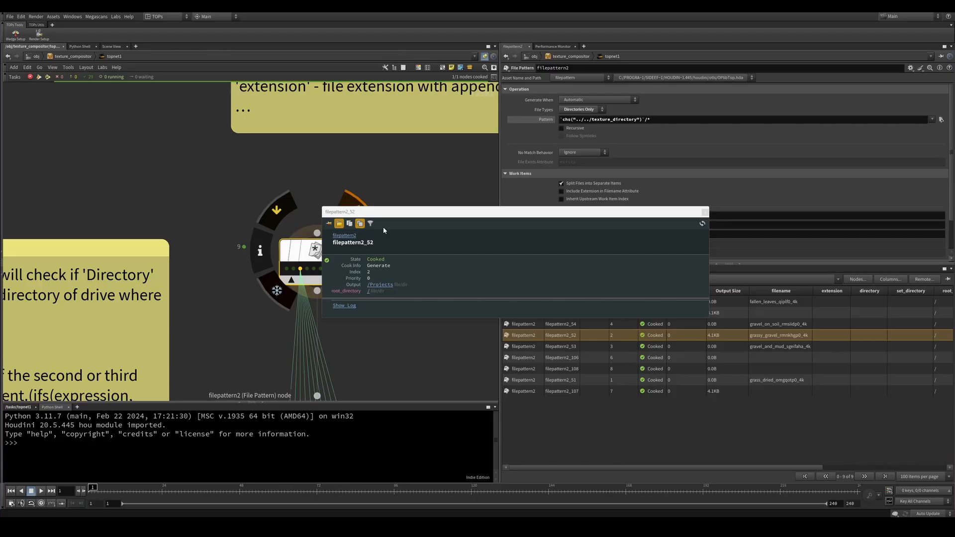
left_click(334, 270)
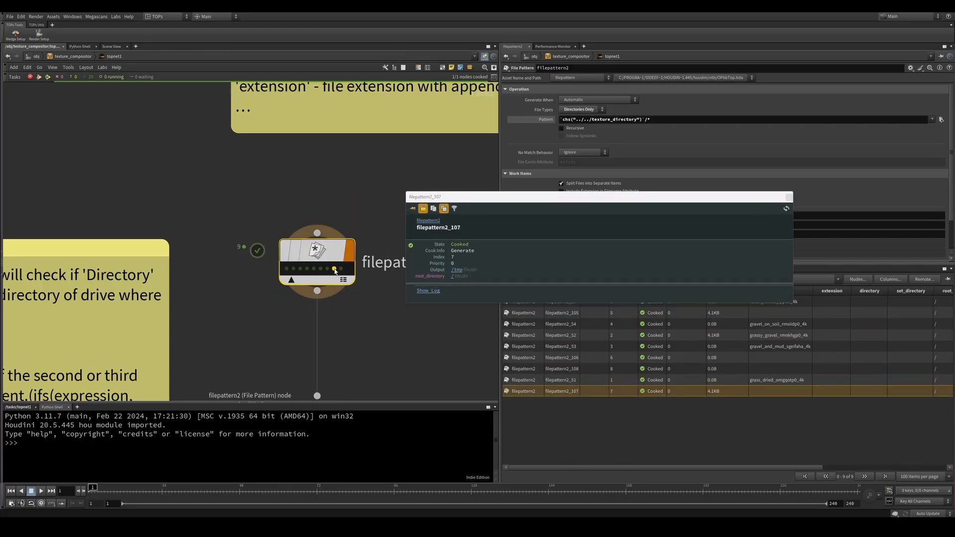
left_click(328, 269)
left_click(321, 269)
left_click(314, 269)
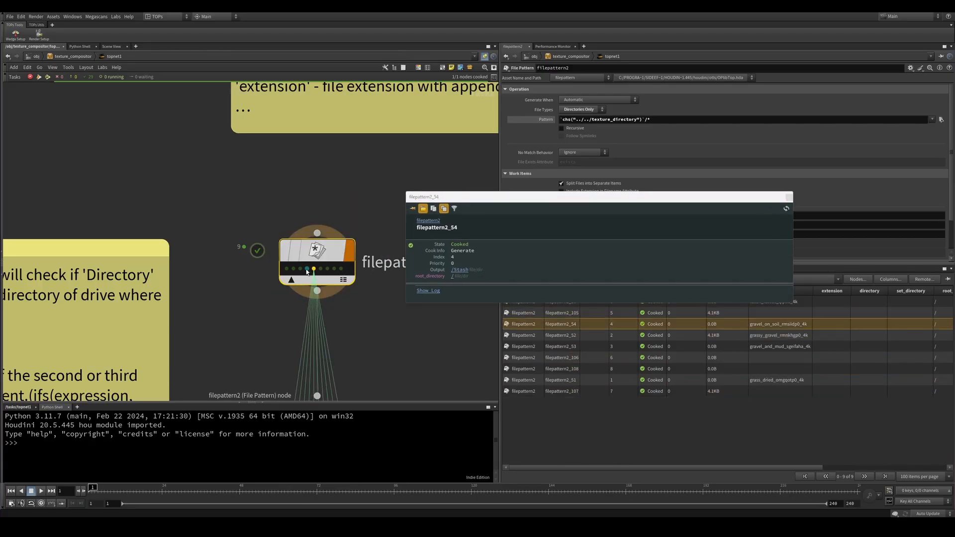
left_click(307, 270)
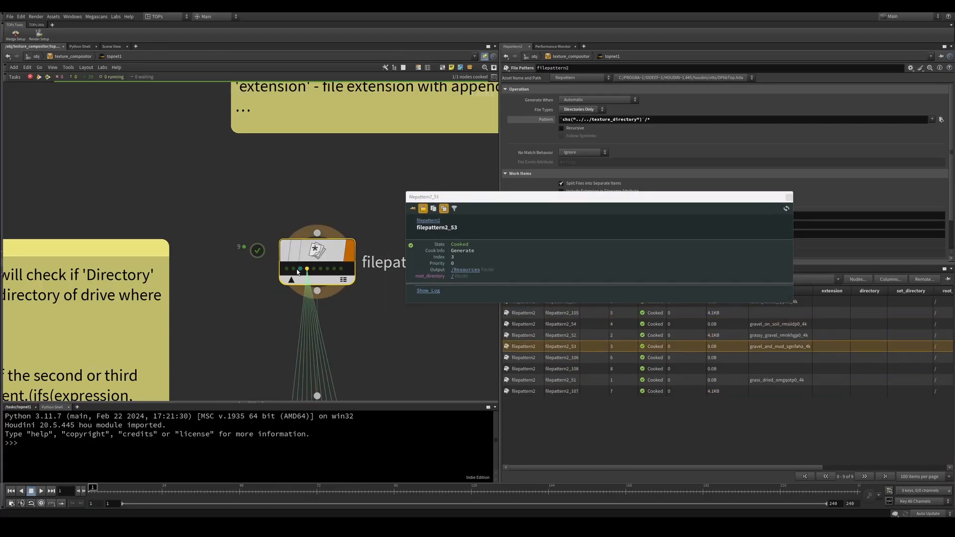
left_click(335, 269)
middle_click(341, 269)
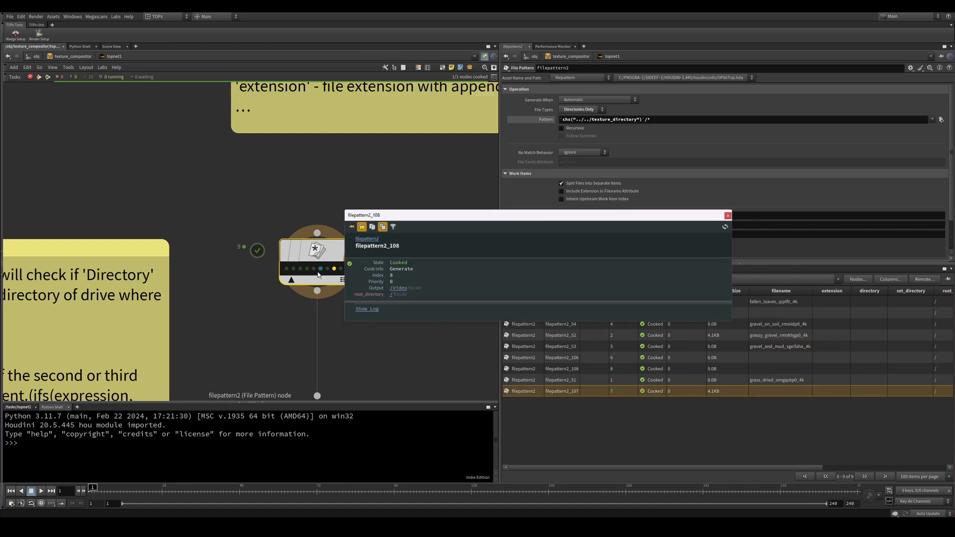
left_click(319, 272)
left_click(728, 216)
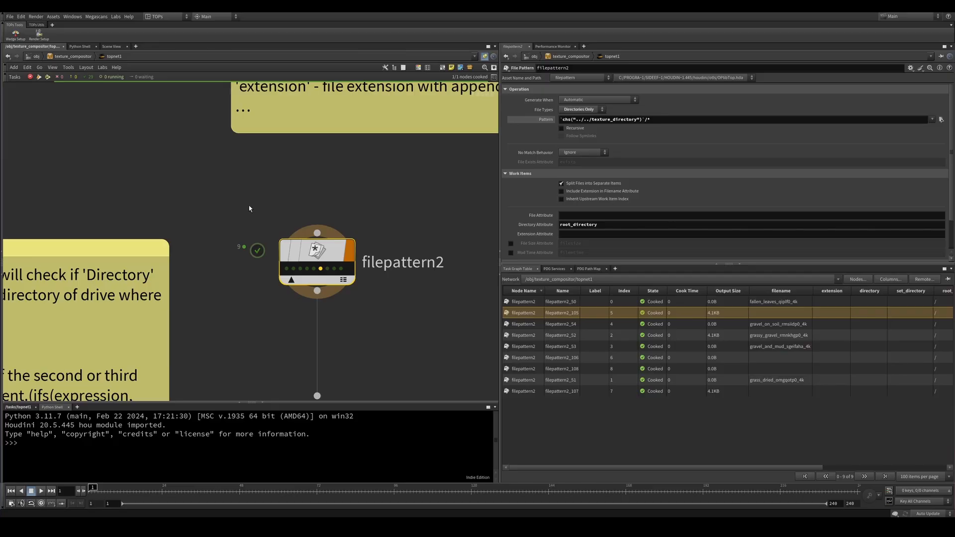
Read the sticky note on the 'ifs' expression function, checking its expression, true_value and false_value arguments
scroll(230, 197, "down", 6)
middle_click_drag(231, 197, 424, 170)
scroll(209, 209, "up", 2)
middle_click_drag(243, 247, 245, 205)
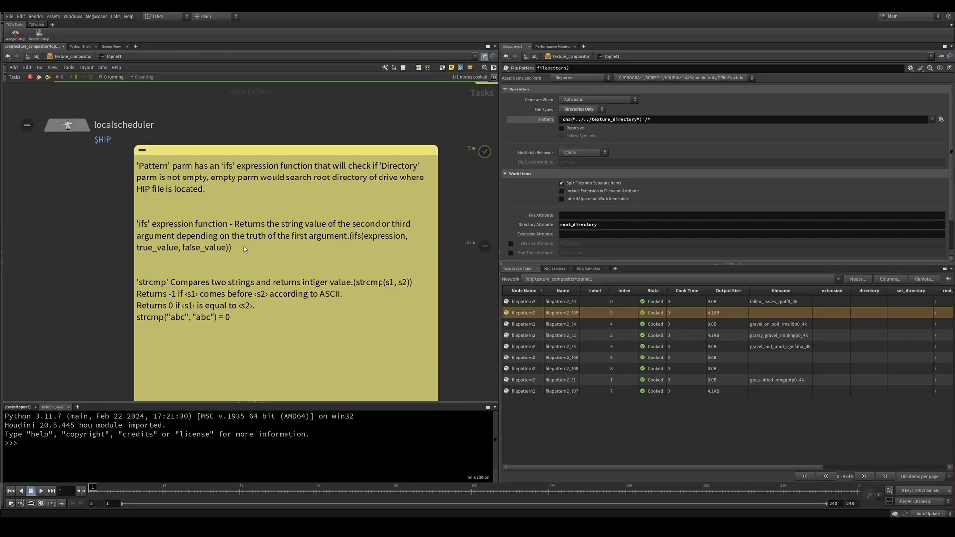
double_click(369, 249)
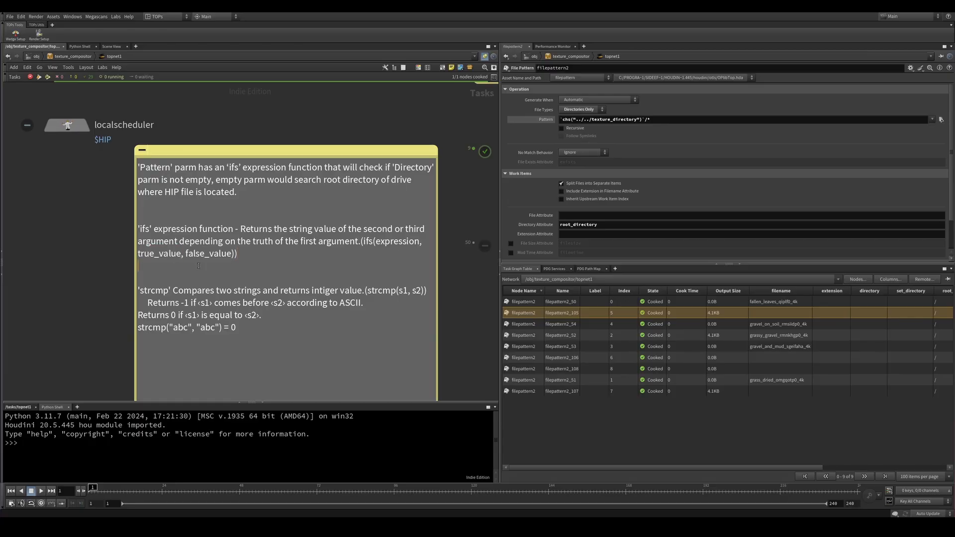
left_click_drag(185, 254, 232, 254)
left_click(238, 264)
left_click(462, 289)
middle_click_drag(394, 333, 401, 306)
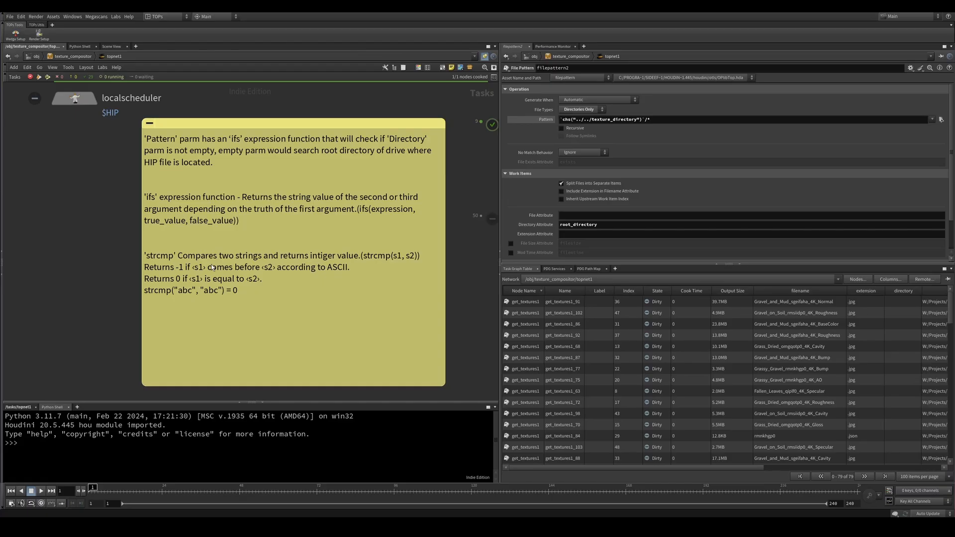
Compare the note's strcmp explanation and its strcmp("abc", "abc") example with the Texture Compositor's Directory parameter
left_click(577, 495)
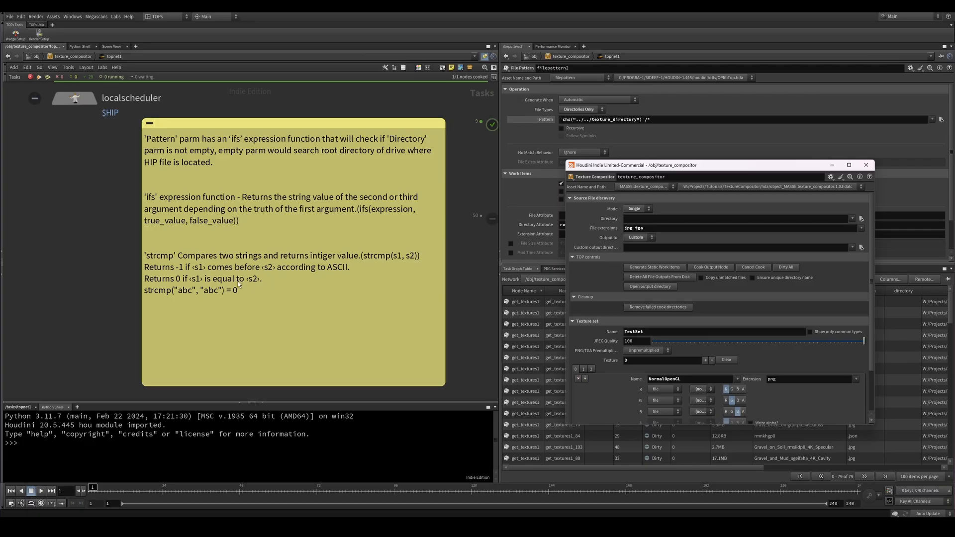
double_click(177, 291)
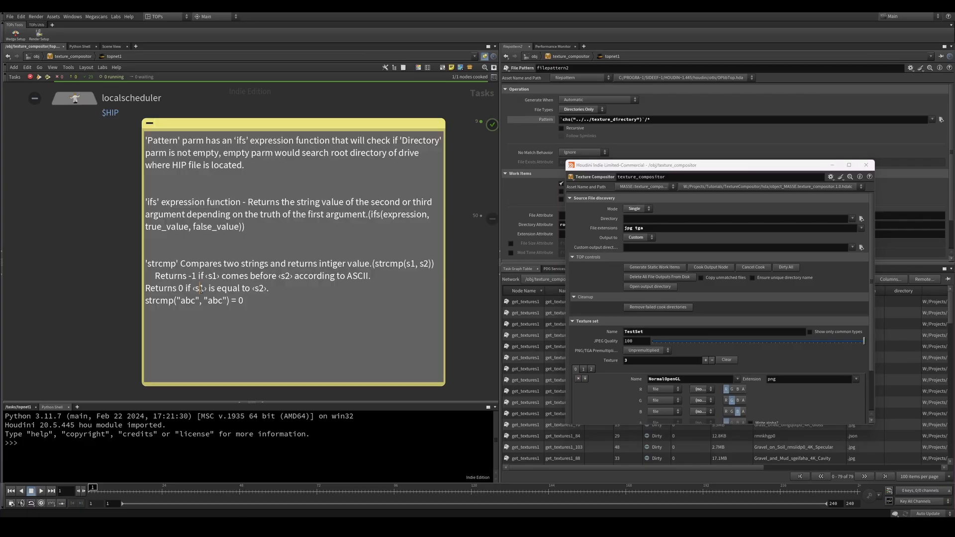
left_click_drag(243, 300, 237, 301)
left_click(252, 322)
left_click(866, 165)
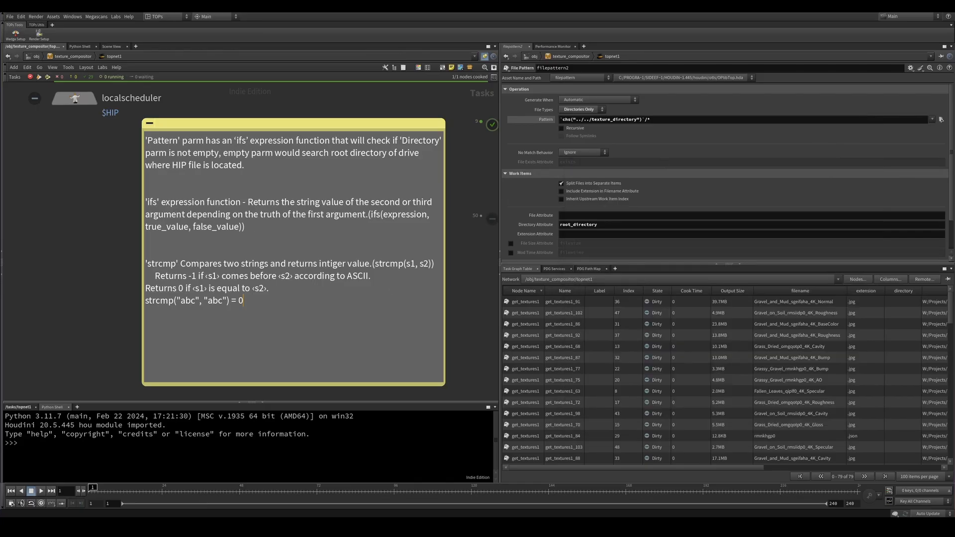
left_click(448, 259)
Set filepattern2's Pattern as a String Value to `ifs(strcmp(chs('../../texture_directory'),'') == 0, '', chs('../../texture_directory') + '/*')` and apply it
scroll(446, 260, "up", 2)
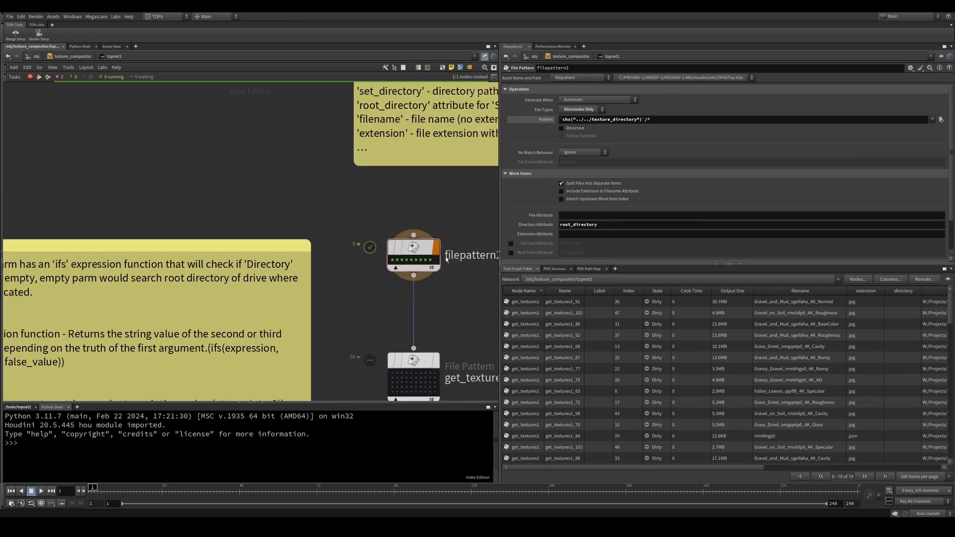
right_click(587, 121)
mouse_move(622, 147)
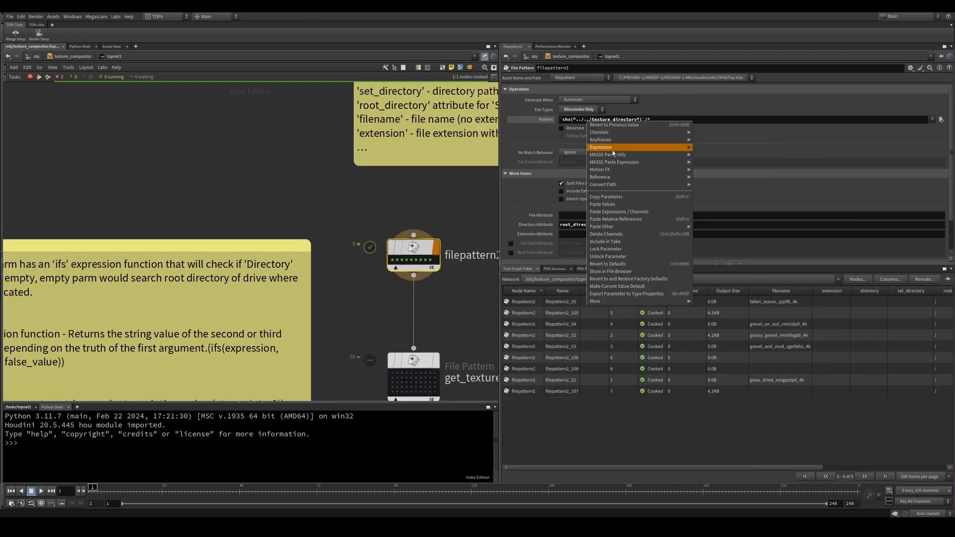
left_click(741, 156)
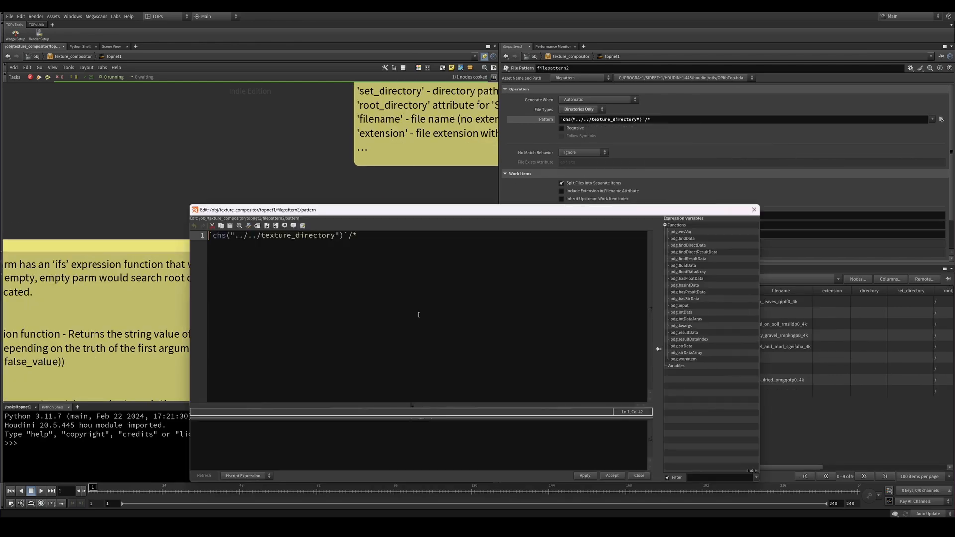
left_click(236, 477)
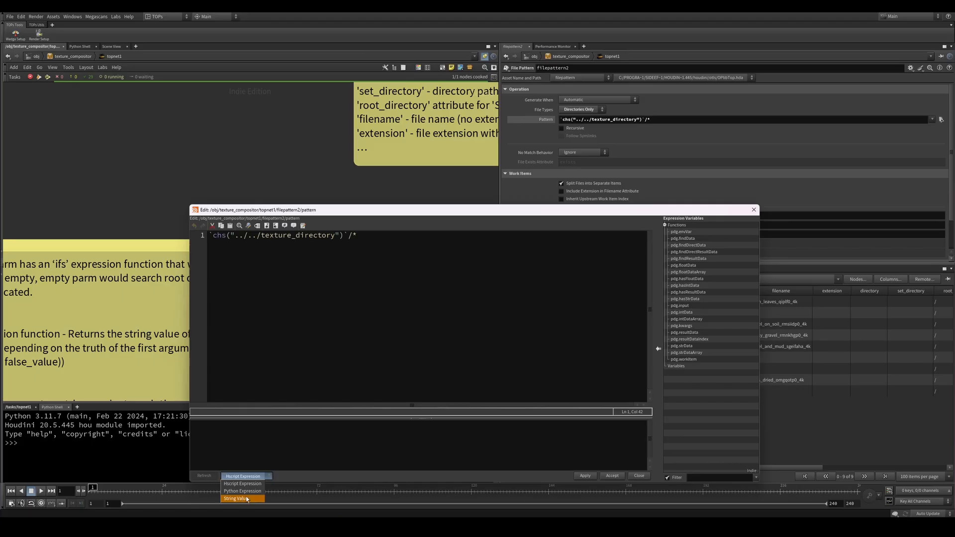
left_click(241, 500)
left_click_drag(359, 236, 214, 237)
left_click(403, 250)
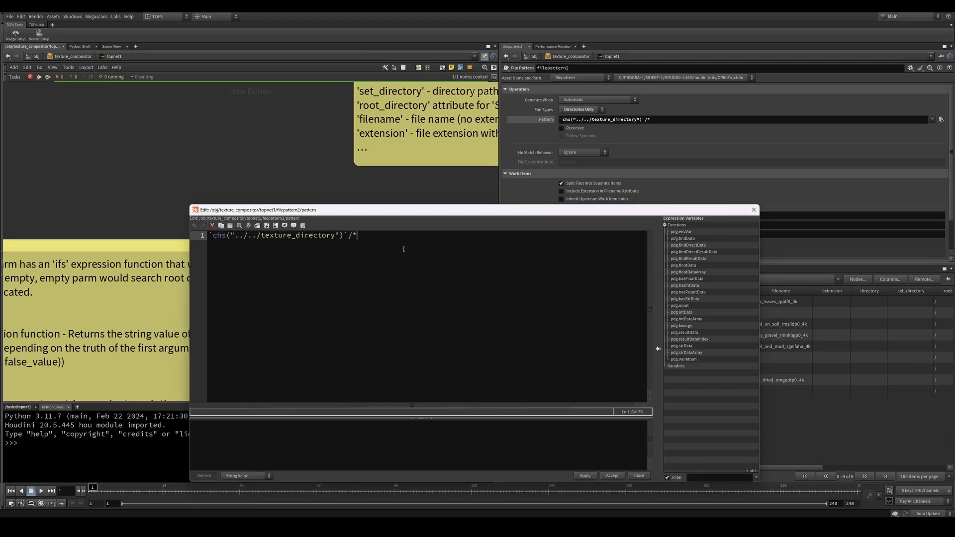
key("ctrl+a")
key("BackSpace")
type("`ifs(strcmp(chs('../../texture_directory'),'') == 0, '', chs('../../texture_directory') + '/*')")
left_click(585, 476)
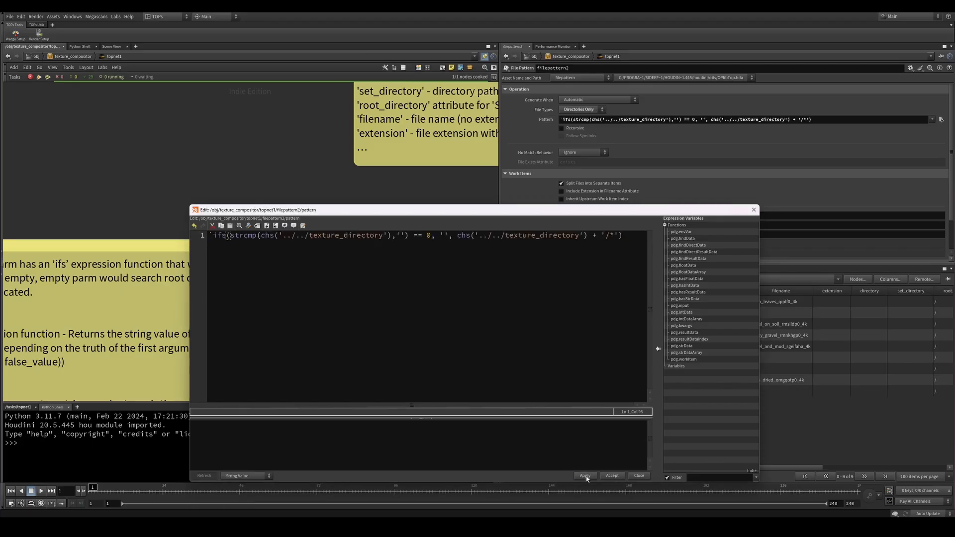
Review the strcmp condition and the true and false values of the ifs expression, and accept the Pattern edit
left_click(214, 236)
left_click_drag(230, 239, 281, 236)
left_click_drag(406, 236, 398, 237)
left_click(415, 239)
left_click(426, 236)
key("Right")
double_click(442, 236)
key("Right")
key("Right")
left_click_drag(453, 238, 618, 240)
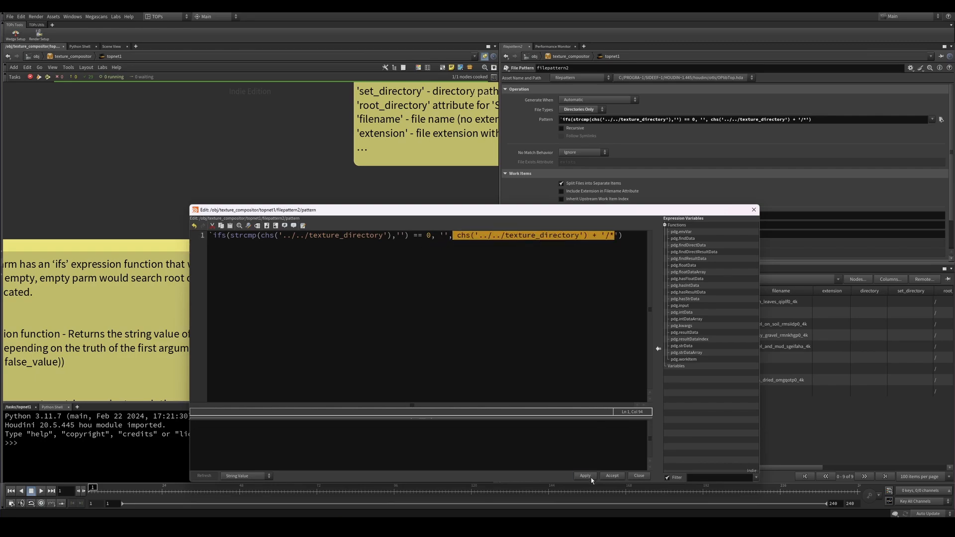
left_click(610, 476)
Dirty the cooked work items and compare filepattern2's evaluated Pattern value with its expression
left_click(532, 120)
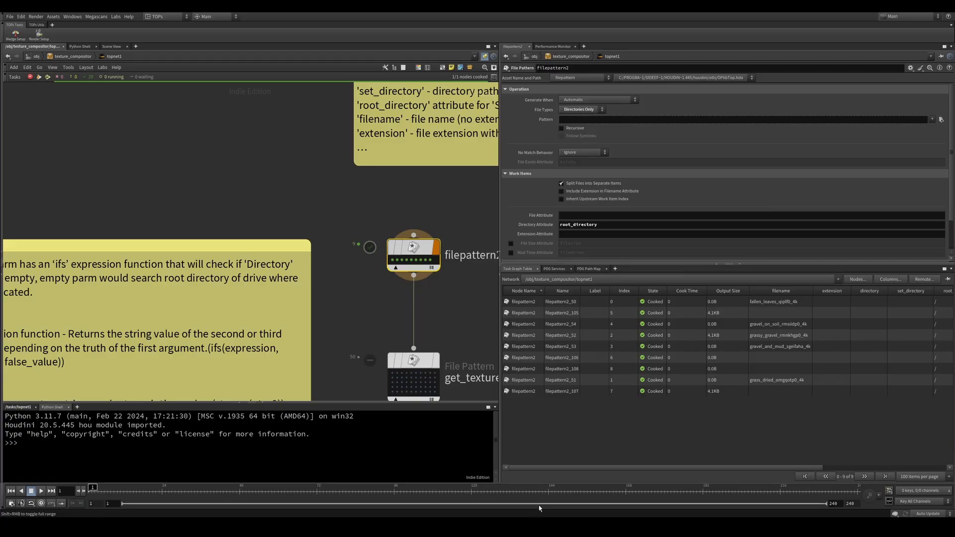
key("shift+d")
middle_click_drag(453, 295, 422, 316)
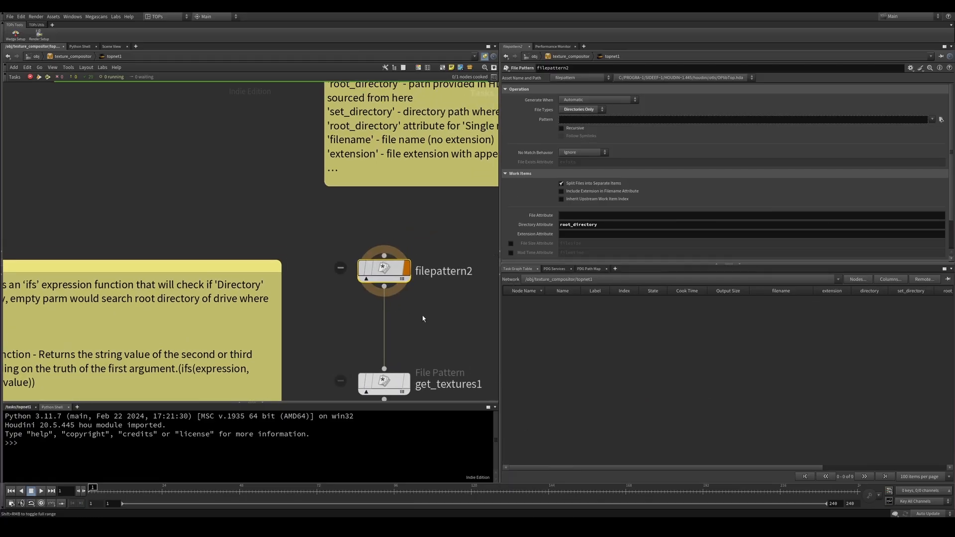
left_click(544, 123)
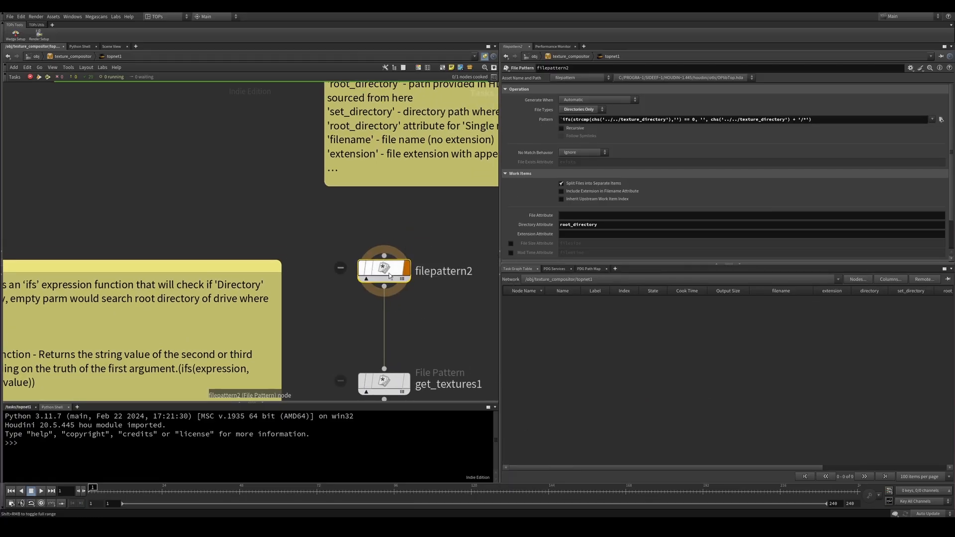
left_click(545, 120)
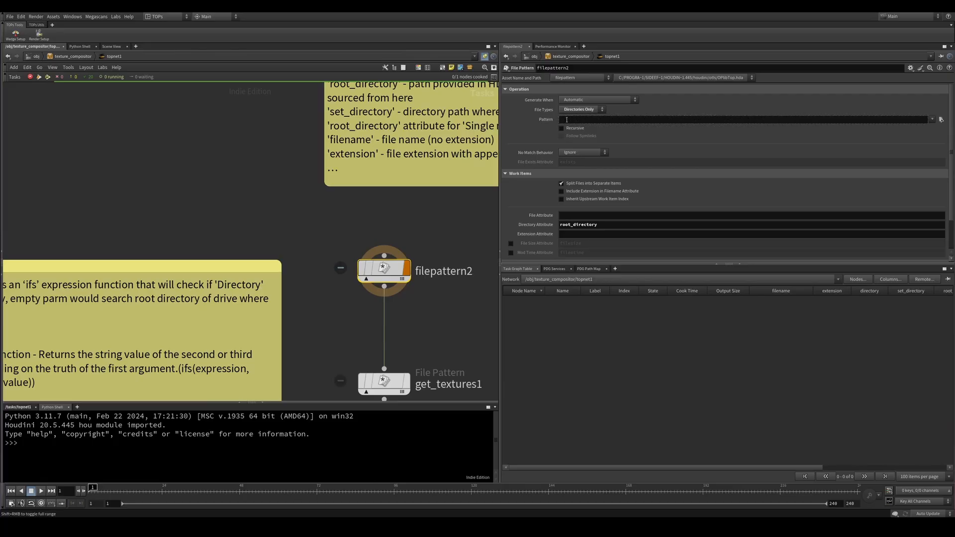
left_click(545, 120)
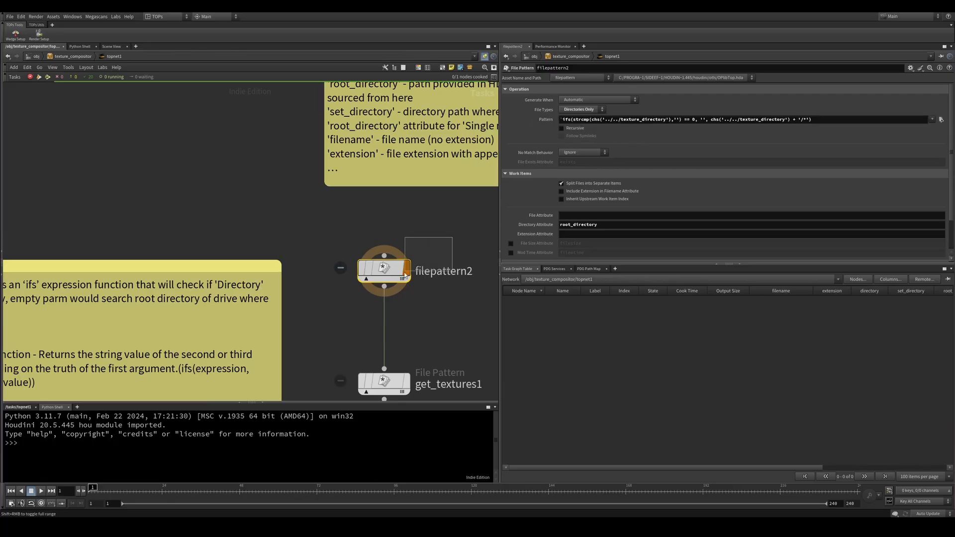
Select get_textures1 to check its File Pattern parameters
middle_click_drag(410, 344, 344, 305)
left_click(371, 311)
scroll(344, 305, "down", 1)
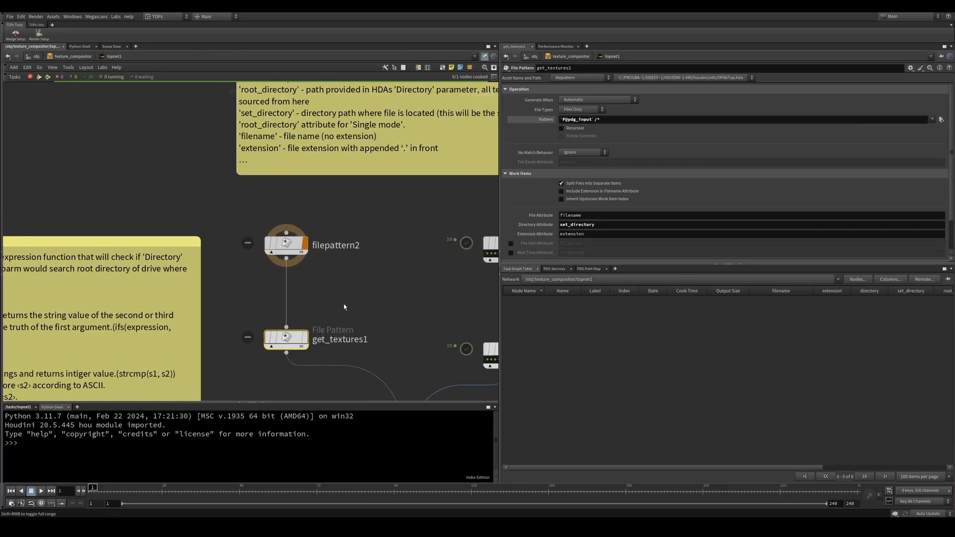
scroll(329, 306, "down", 3)
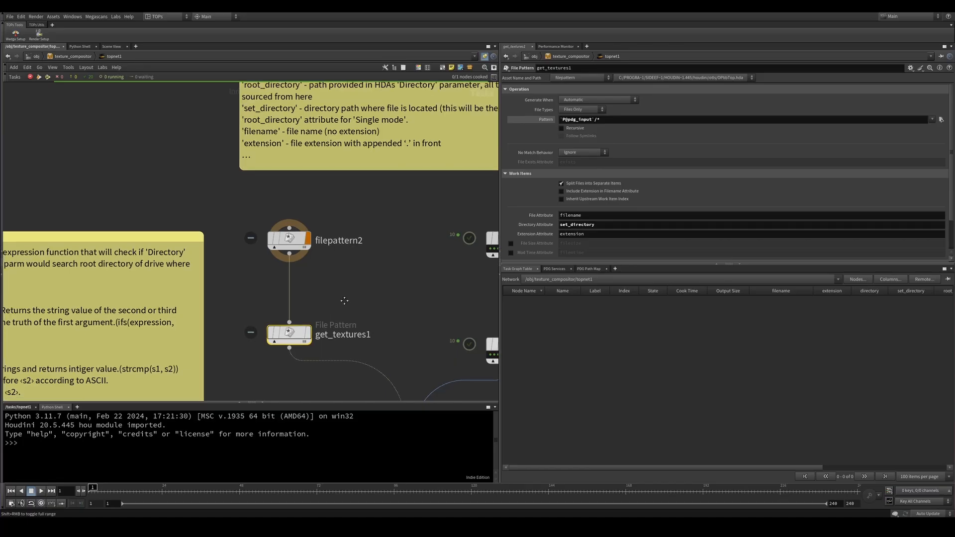
Review the get_textures1 and set_directory branches that feed switch1
middle_click_drag(338, 327, 333, 256)
left_click(380, 336)
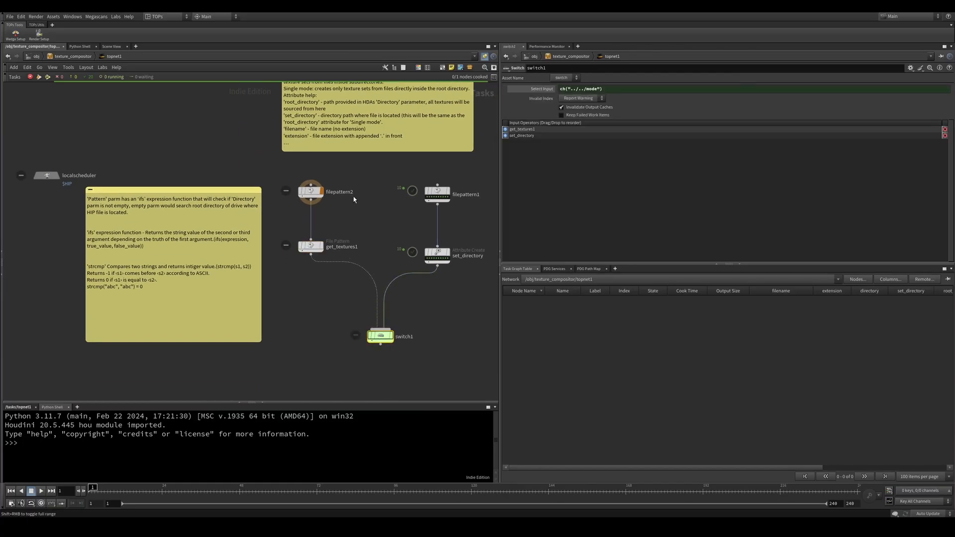
scroll(354, 200, "up", 2)
left_click(334, 298)
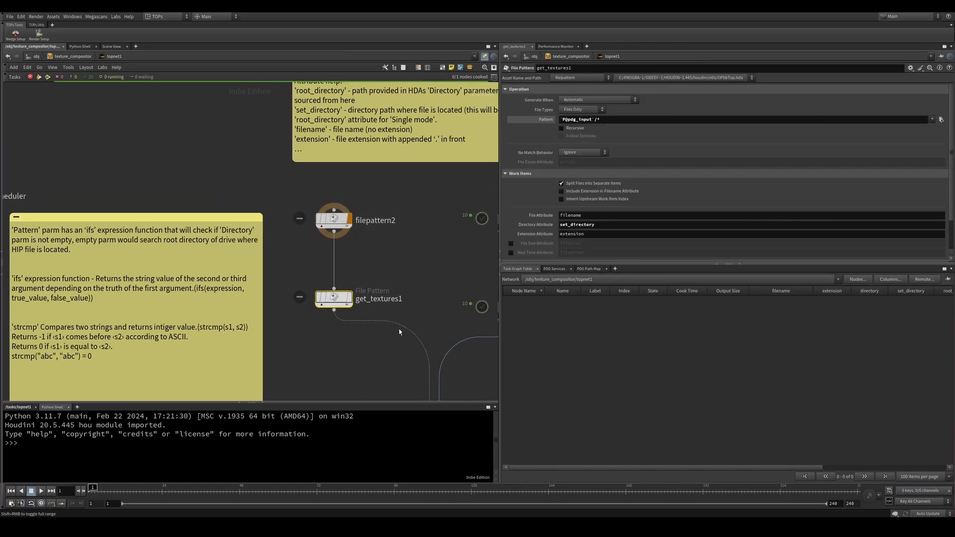
middle_click_drag(400, 332, 319, 307)
left_click_drag(453, 223, 421, 180)
left_click_drag(450, 261, 421, 297)
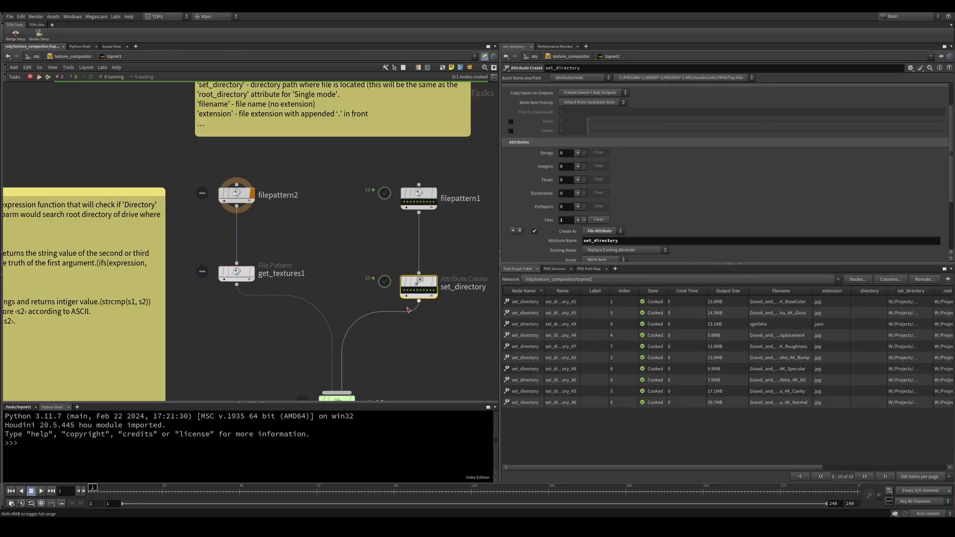
Make switch1 the displayed output node and dirty the network's cooked work items
middle_click_drag(405, 364, 421, 291)
left_click_drag(423, 290, 364, 336)
right_click(360, 327)
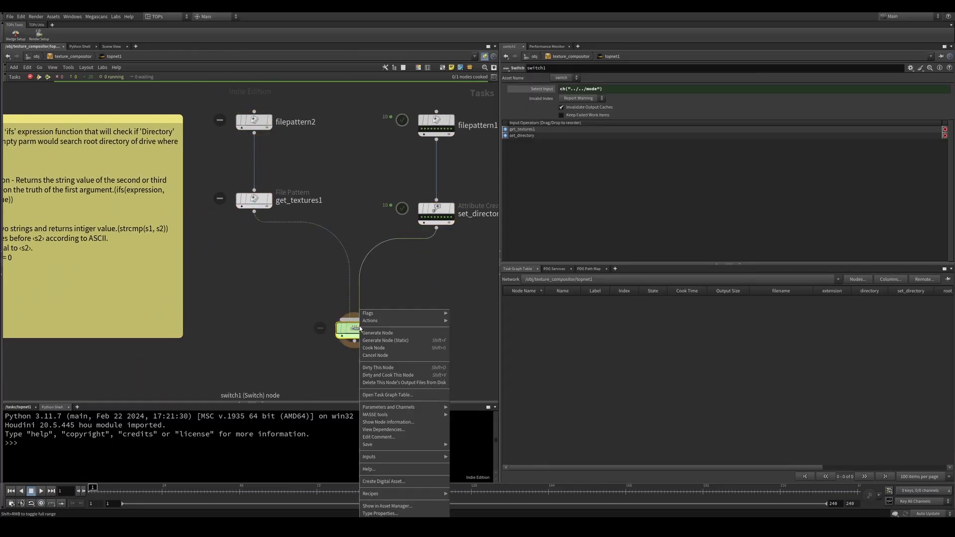
left_click(316, 326)
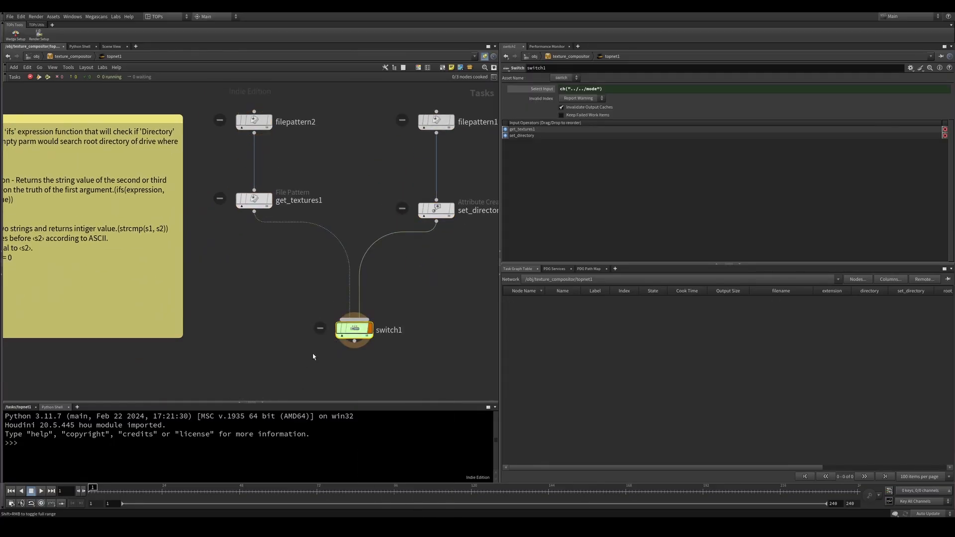
Align get_textures1 level with set_directory and move filepattern2 slightly downward
middle_click_drag(282, 302, 294, 376)
left_click_drag(474, 326, 457, 258)
left_click_drag(268, 274, 268, 284)
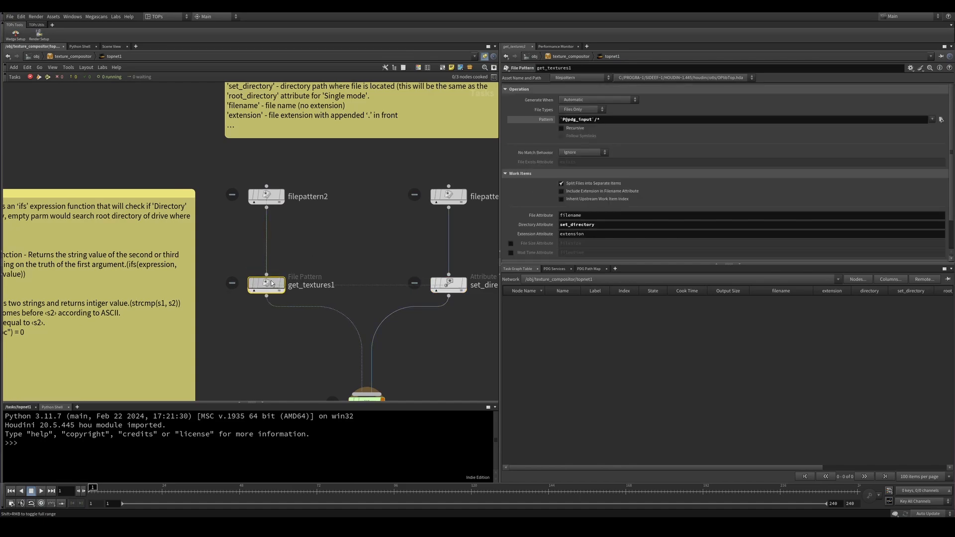
middle_click_drag(328, 258, 332, 258)
left_click_drag(357, 193, 271, 303)
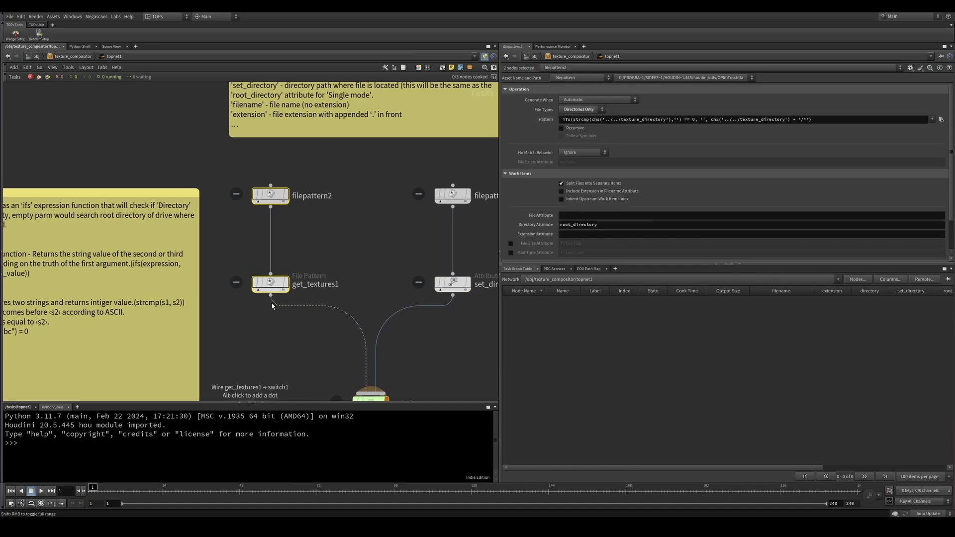
middle_click_drag(270, 283, 262, 300)
left_click(262, 300)
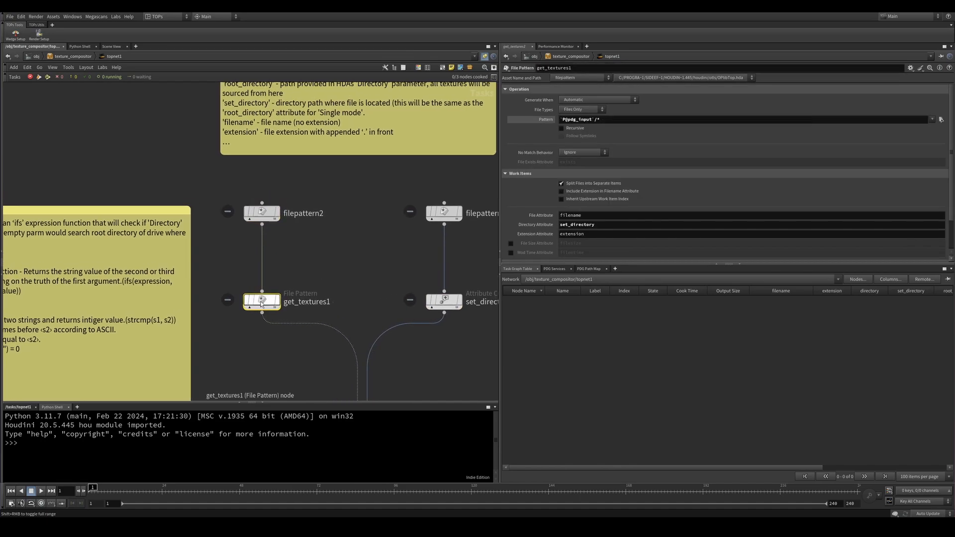
left_click_drag(264, 211, 264, 217)
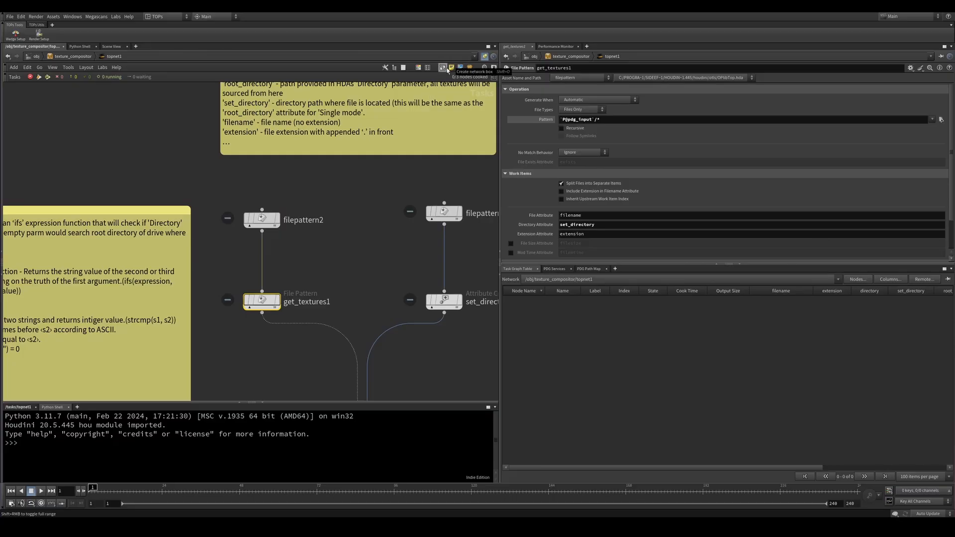
left_click_drag(348, 192, 230, 334)
scroll(454, 393, "down", 2)
middle_click_drag(454, 391, 437, 273)
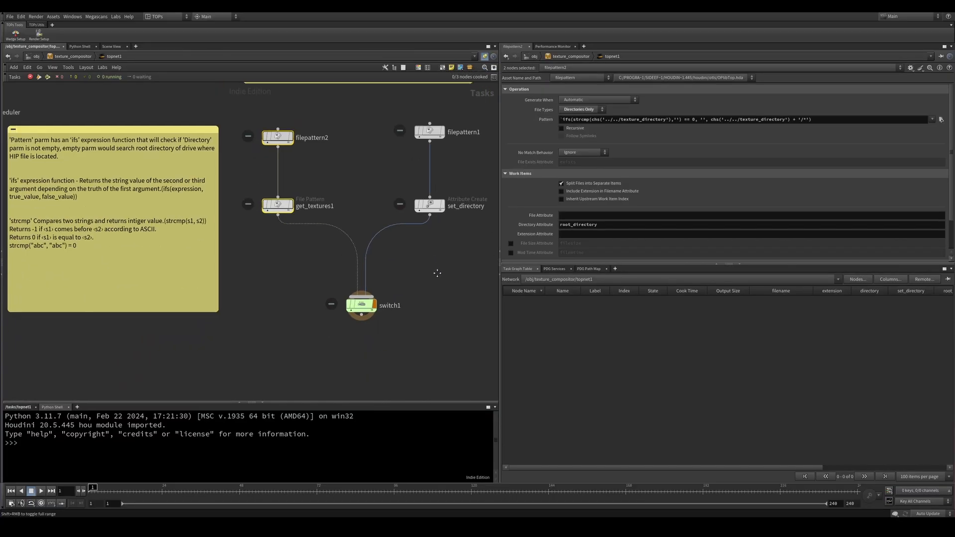
left_click_drag(438, 272, 361, 314)
Copy filepattern2's ifs/strcmp Pattern expression and replace filepattern1's Pattern with it
left_click(249, 201)
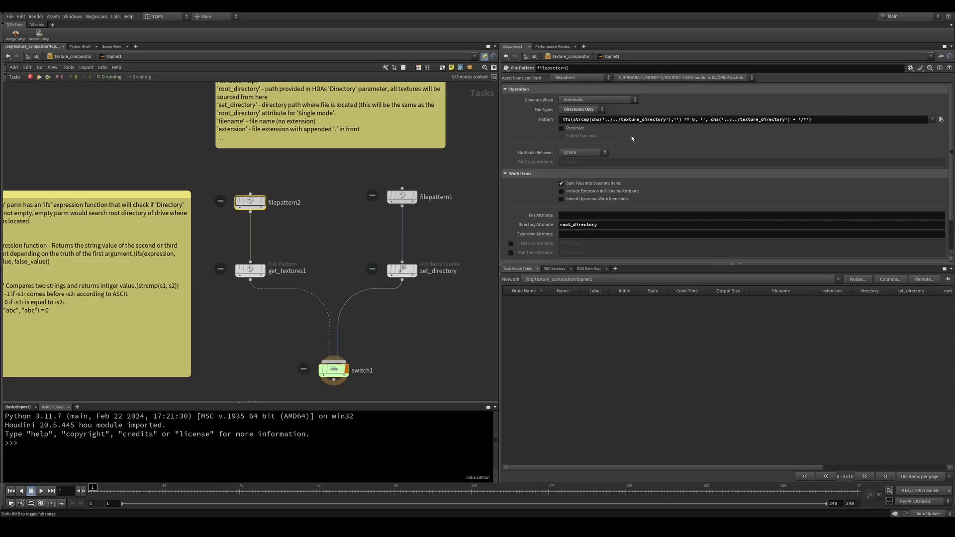
triple_click(634, 119)
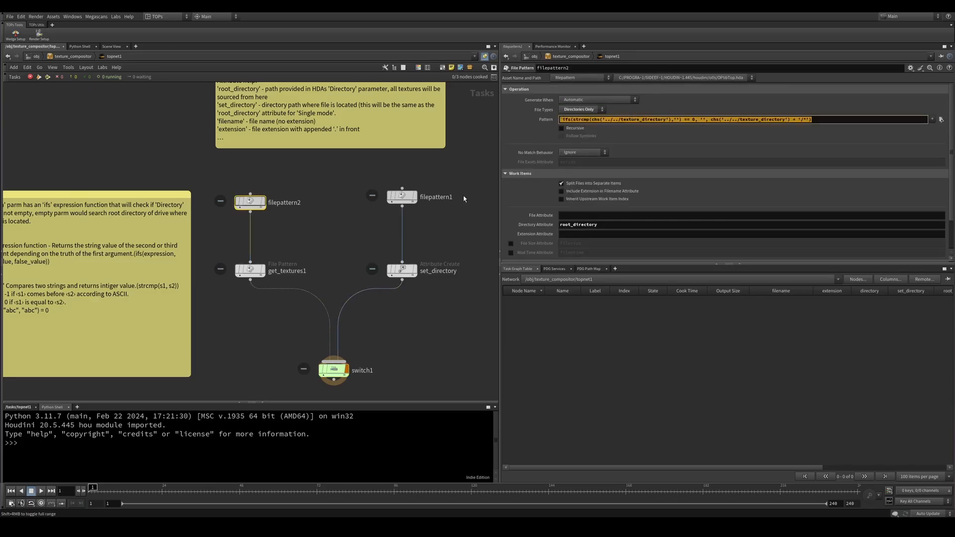
left_click(409, 197)
triple_click(634, 119)
key("ctrl+v")
key("Return")
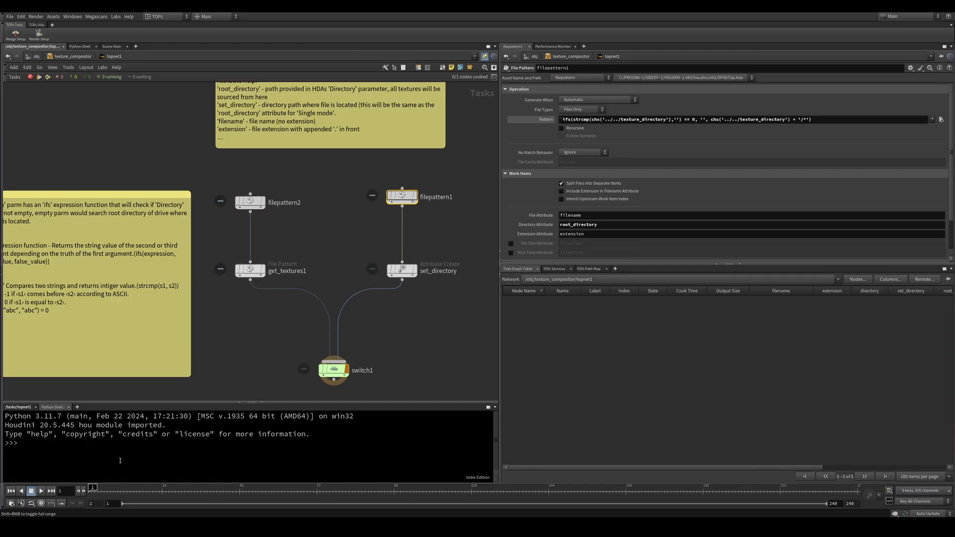
Copy the gravel_and_mud_sgeifaha_4k folder path from File Explorer, return to Houdini's TOP network and select switch1
key("alt+Tab")
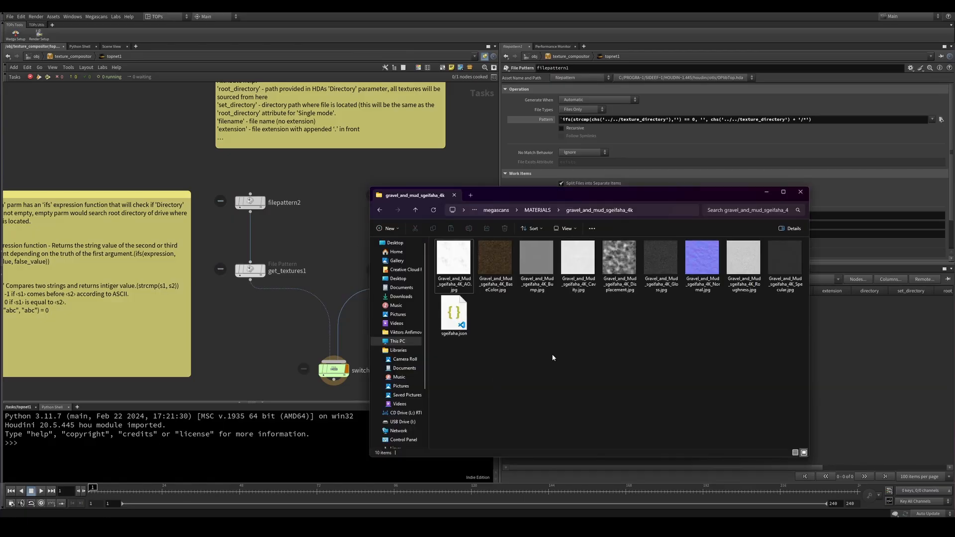
left_click(676, 215)
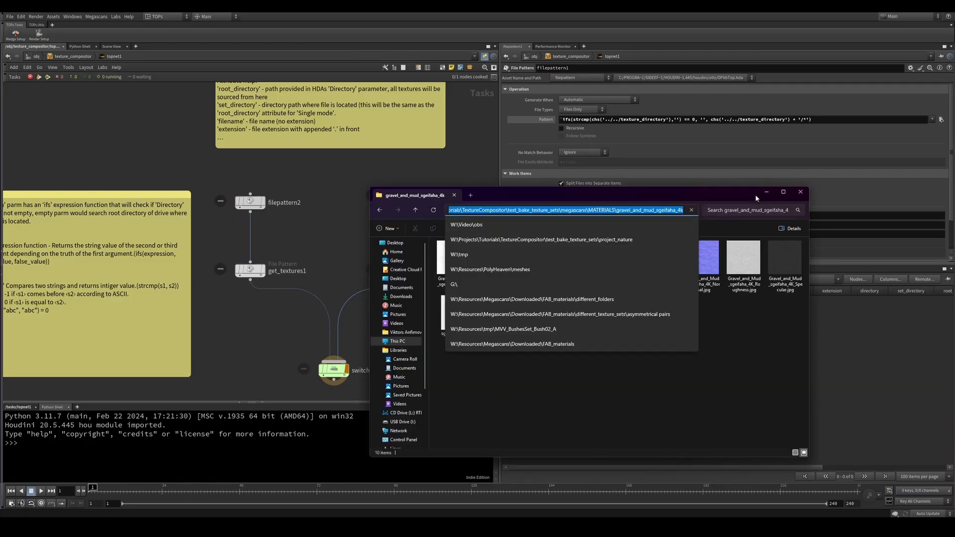
key("alt+Tab")
middle_click_drag(390, 335, 411, 270)
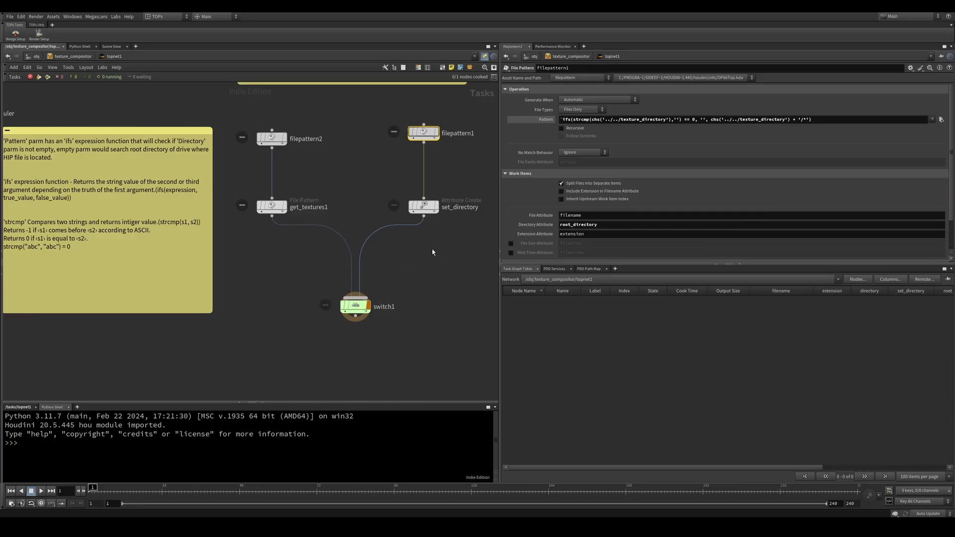
middle_click_drag(448, 178, 420, 266)
scroll(423, 265, "up", 1)
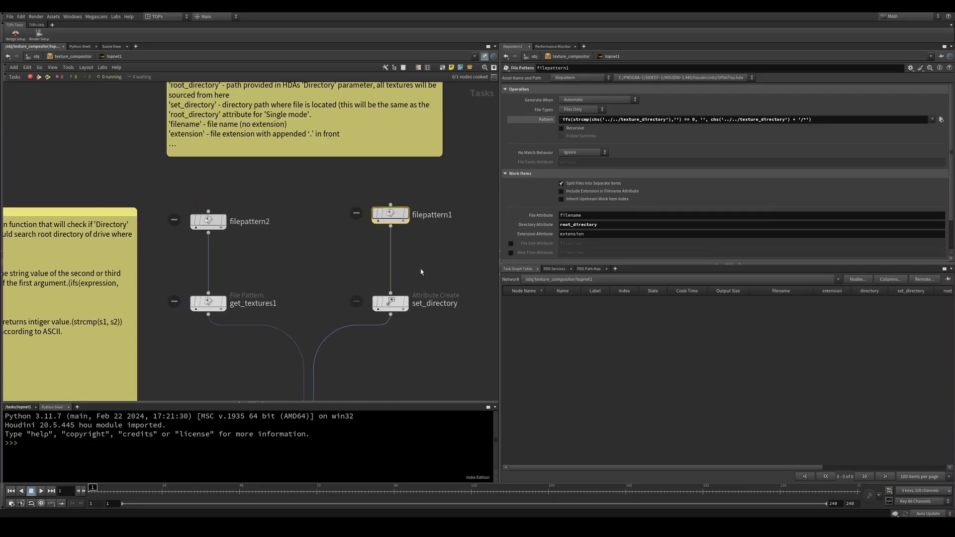
middle_click_drag(429, 292, 454, 225)
left_click_drag(430, 293, 326, 393)
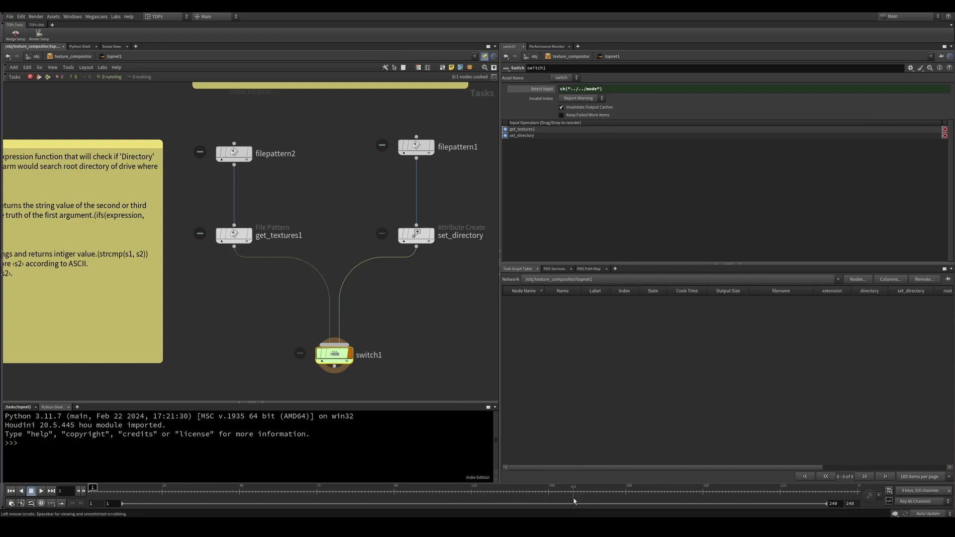
Paste the copied folder path into texture_compositor's Directory parameter, keeping Mode at Single, and close its parameter window
right_click(87, 56)
mouse_move(139, 108)
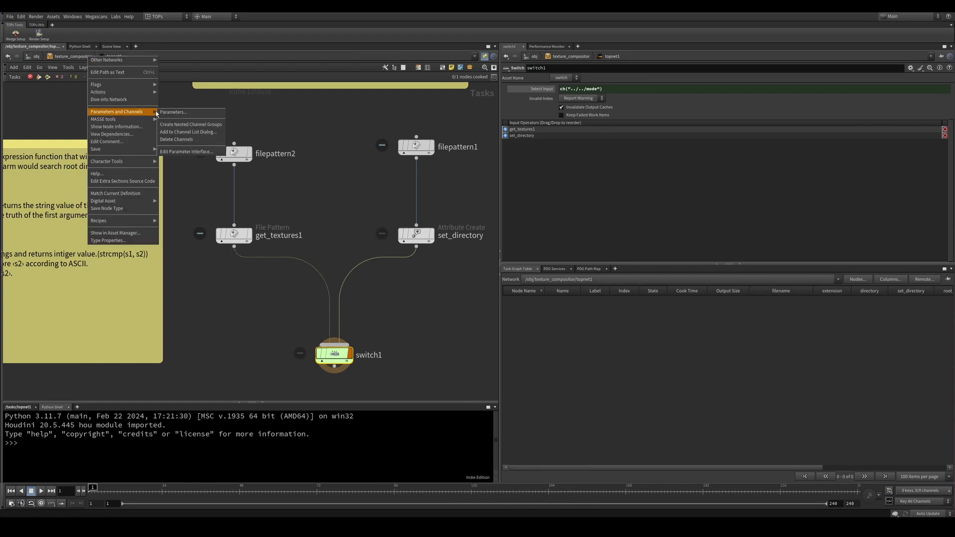
left_click(170, 110)
left_click(196, 62)
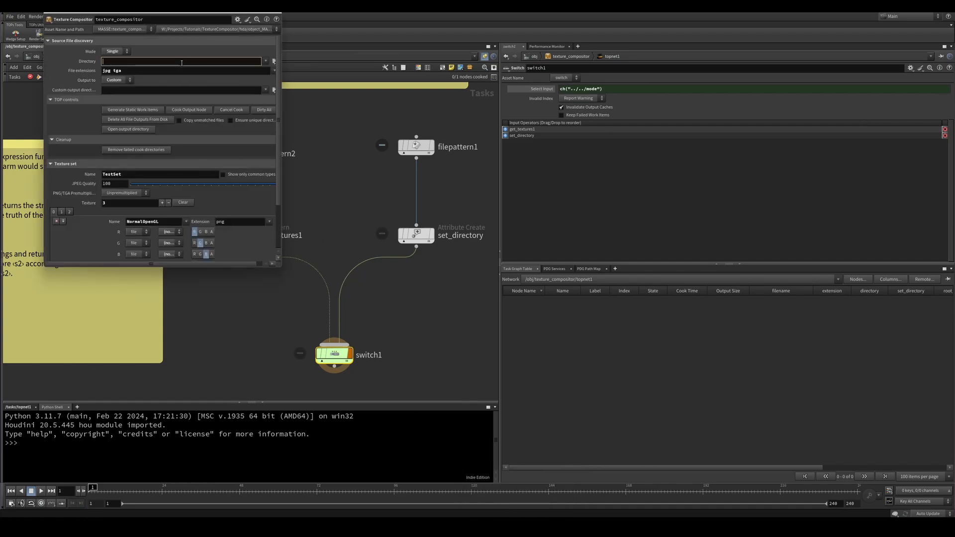
key("ctrl+v")
key("Return")
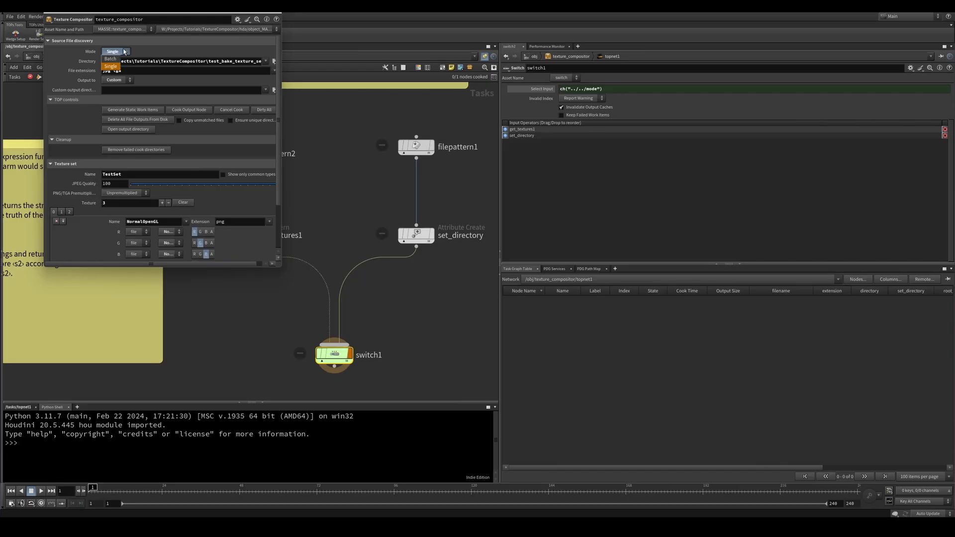
left_click(275, 13)
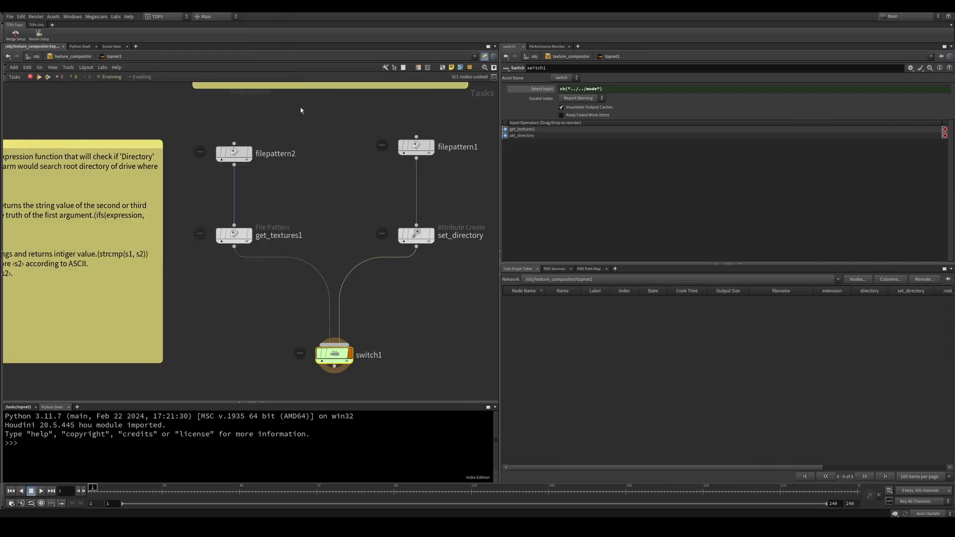
Dirty and cook switch1, and check individual work items against their rows in the task graph table
key("shift+v")
middle_click_drag(393, 367, 396, 278)
scroll(359, 280, "up", 4)
left_click(309, 267)
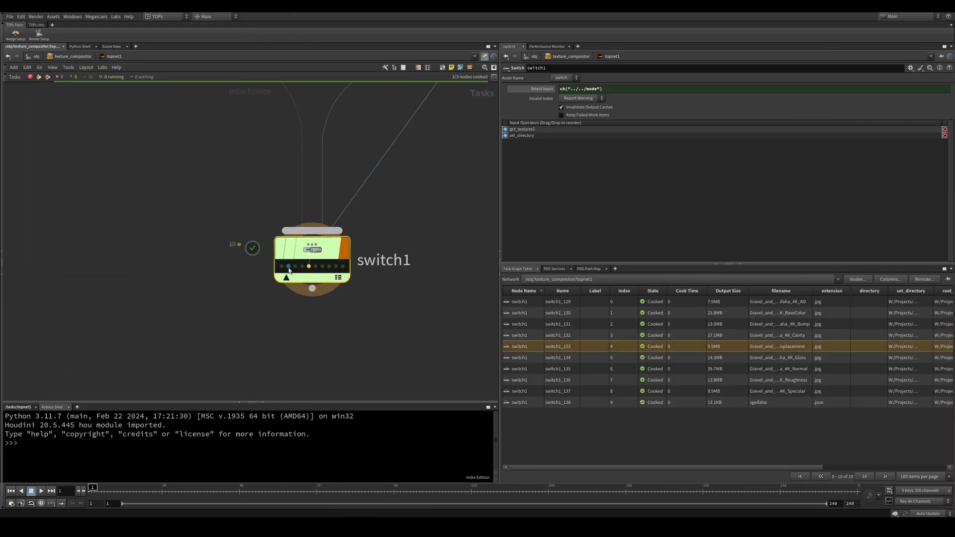
left_click(288, 267)
scroll(361, 326, "down", 3)
middle_click_drag(362, 330, 335, 355)
scroll(331, 356, "down", 1)
scroll(384, 276, "down", 1)
left_click(384, 280)
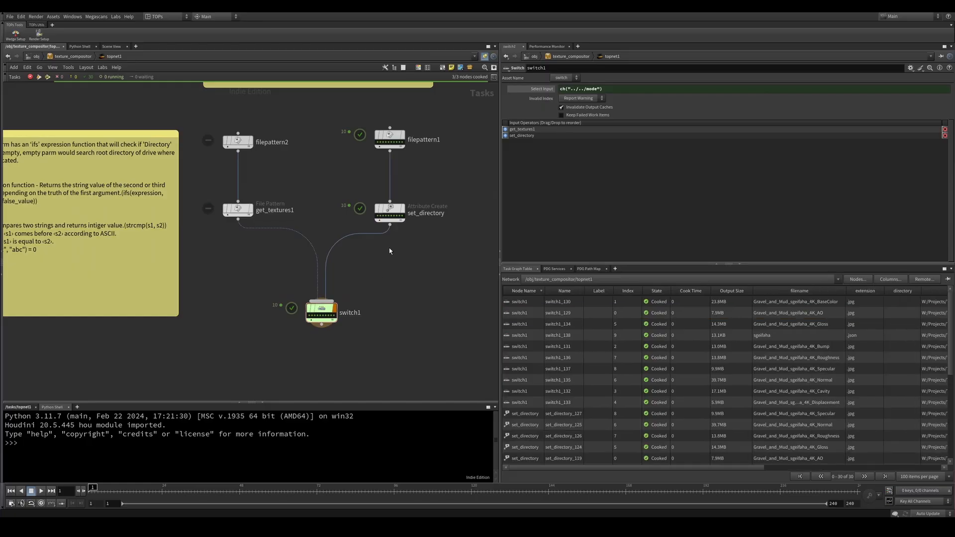
scroll(321, 310, "up", 3)
left_click(338, 312)
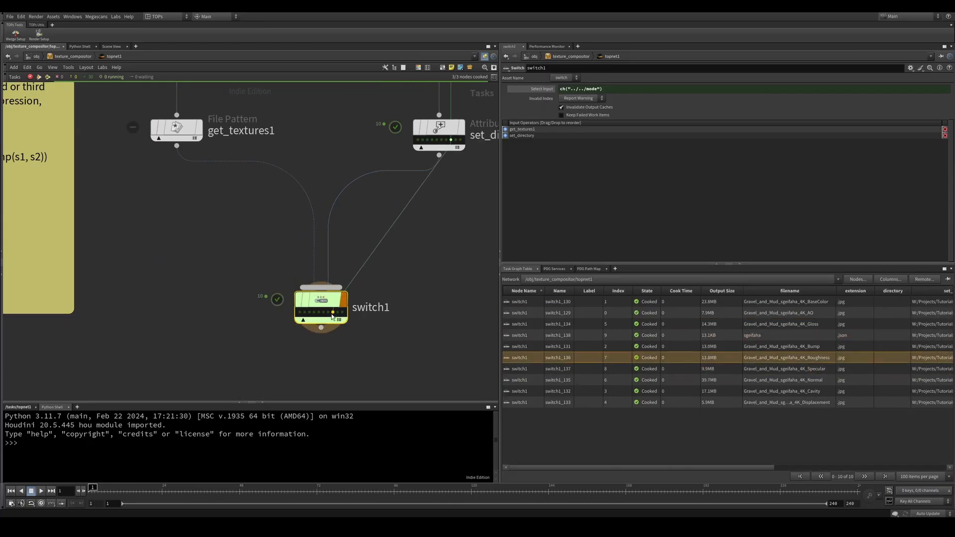
Align filepattern1 level with filepattern2 in the network
scroll(399, 323, "down", 3)
middle_click_drag(387, 354, 341, 352)
left_click(378, 286)
scroll(378, 282, "up", 2)
scroll(376, 283, "down", 2)
middle_click_drag(402, 252, 389, 303)
scroll(393, 329, "down", 1)
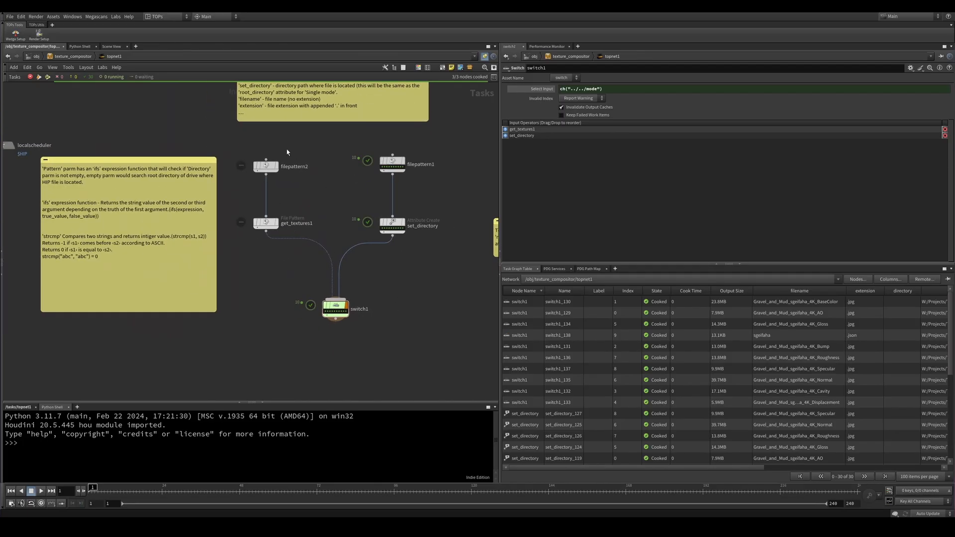
left_click_drag(427, 145, 380, 177)
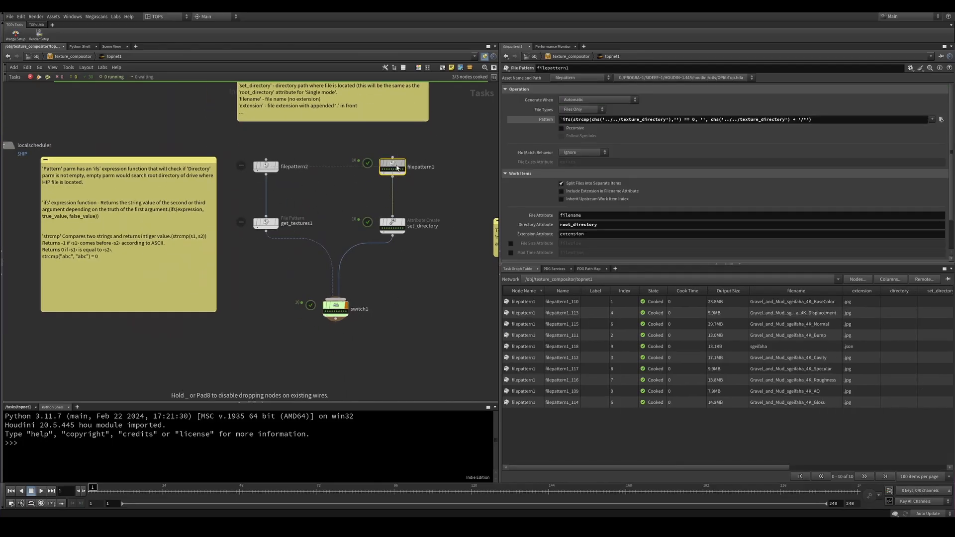
Step through switch1's work items and examine which texture file each one carries
left_click(339, 309)
scroll(343, 321, "up", 3)
middle_click_drag(344, 322, 363, 305)
scroll(364, 306, "up", 2)
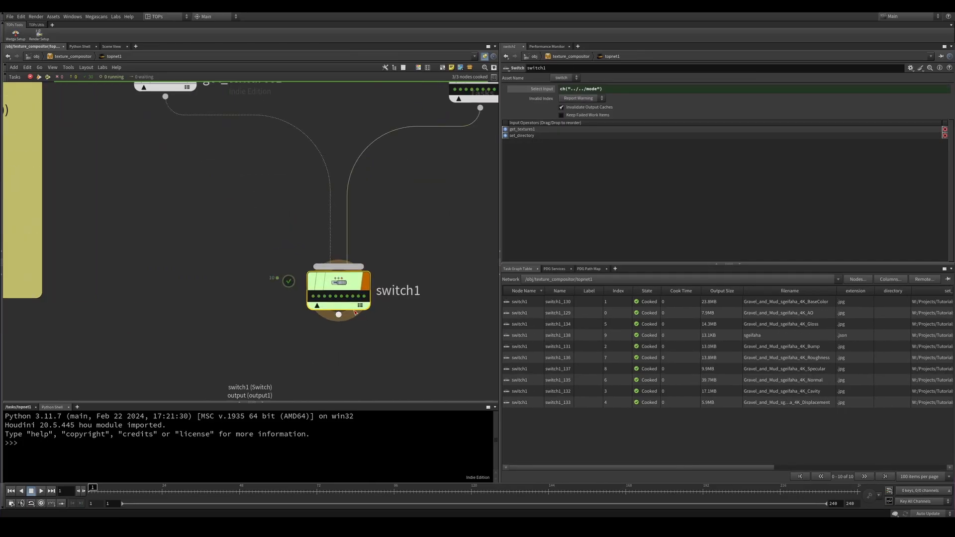
left_click(319, 298)
left_click(348, 297)
left_click(364, 297)
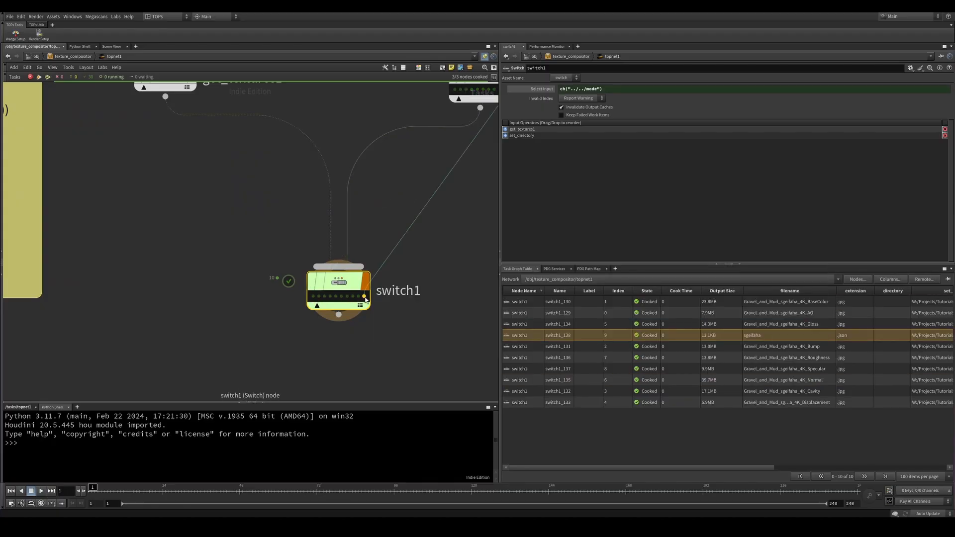
left_click(358, 296)
left_click(348, 297)
left_click(336, 296)
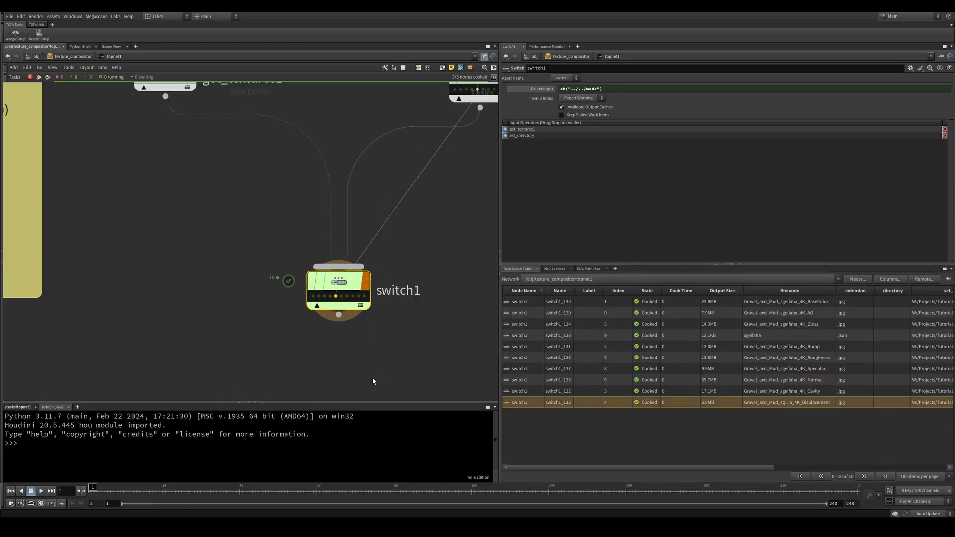
Compare the extension attribute of the sgeifaha work item with those of the texture work items
middle_click_drag(338, 397, 334, 307)
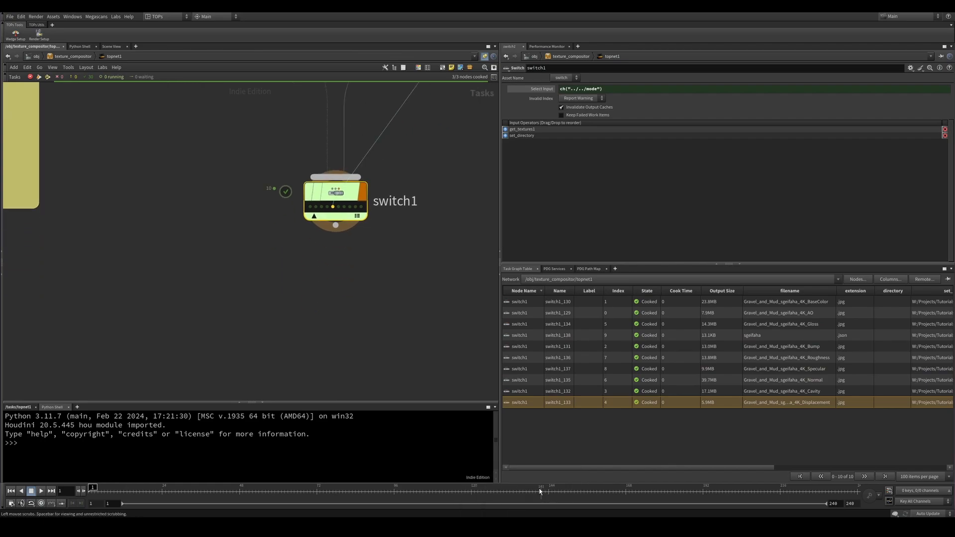
middle_click_drag(325, 197, 310, 236)
left_click(335, 246)
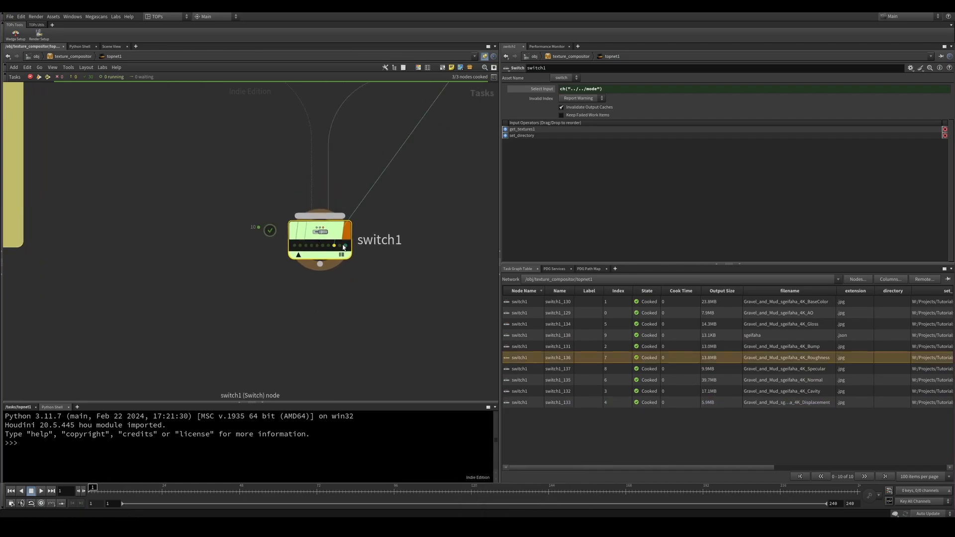
left_click(346, 246)
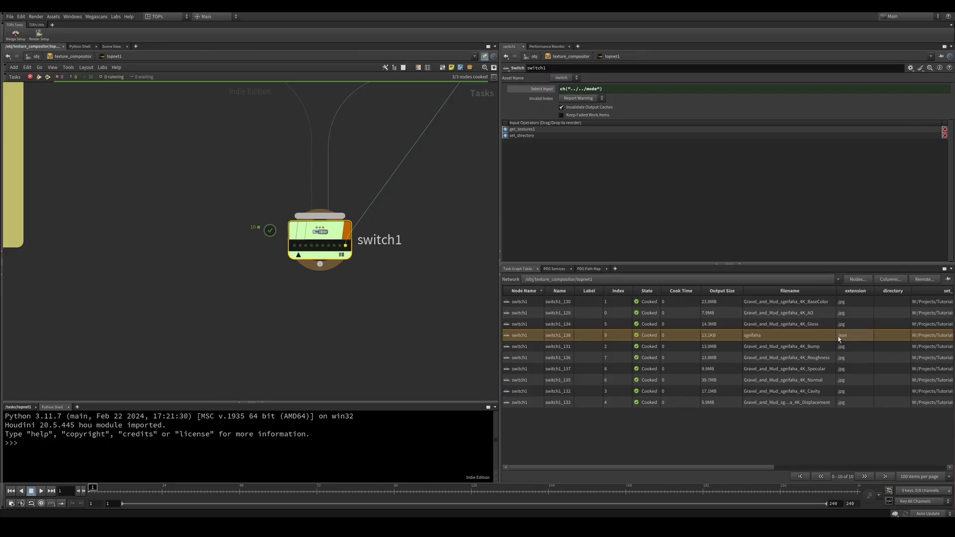
left_click(854, 302)
left_click(863, 401)
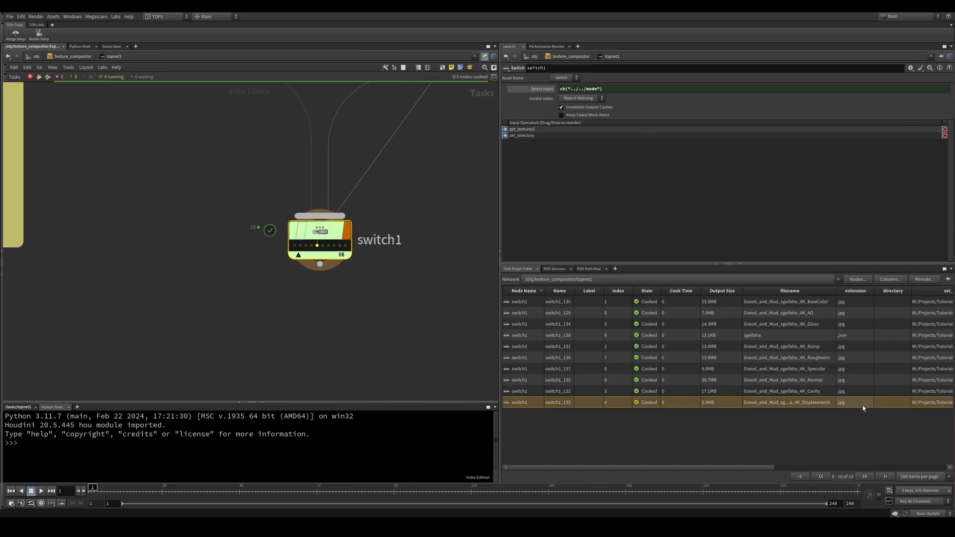
left_click(858, 313)
left_click(856, 324)
left_click(855, 334)
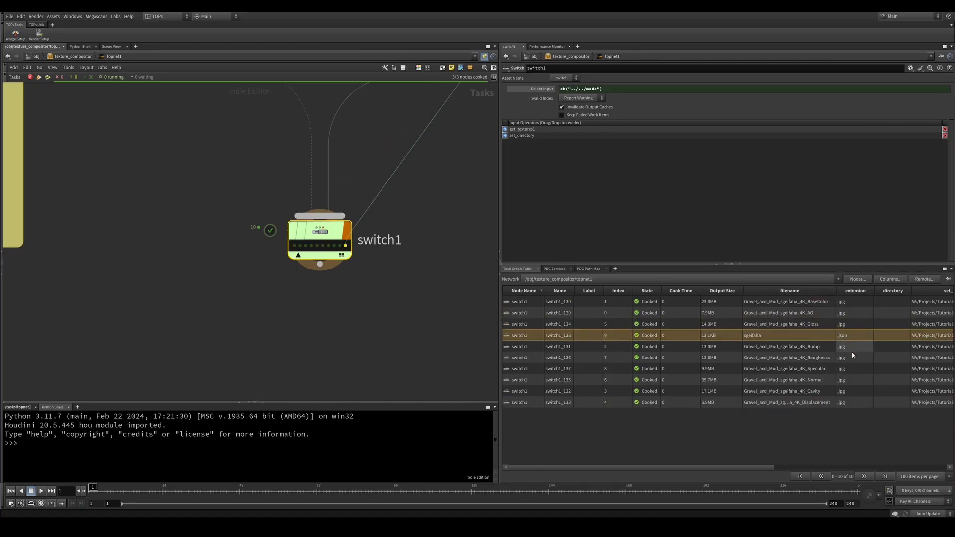
Compare the extension values of the Bump, sgeifaha, BaseColor and Displacement work items in the task graph table
left_click(859, 348)
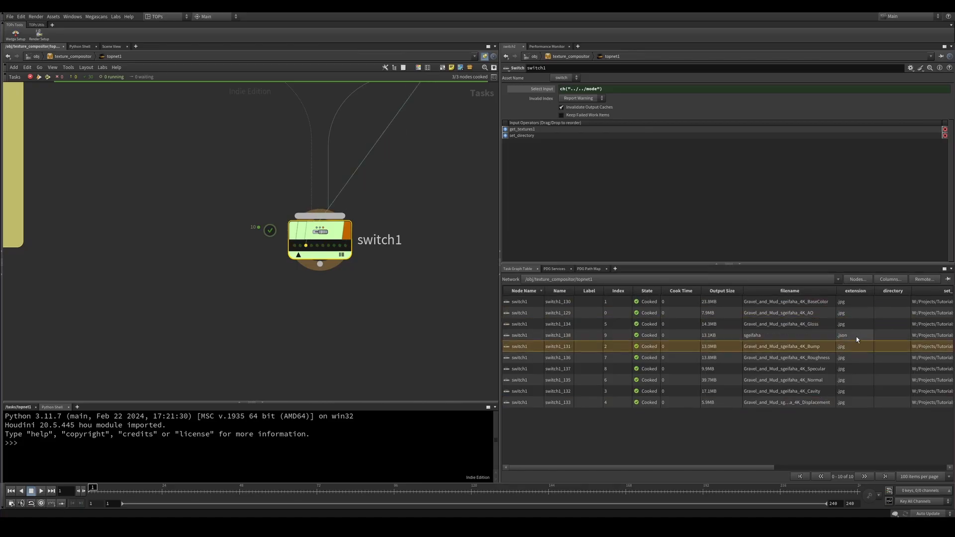
left_click(857, 337)
left_click(860, 302)
left_click(861, 402)
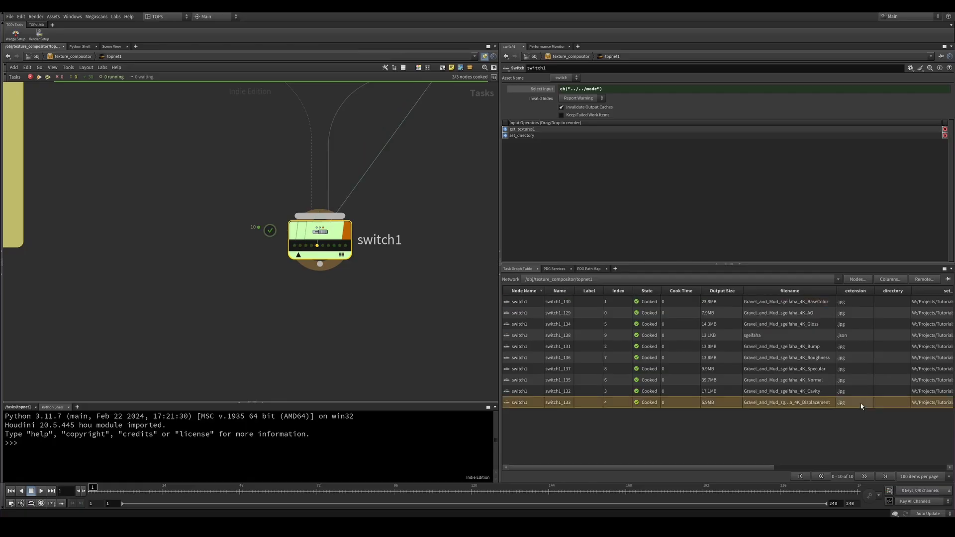
left_click(860, 302)
left_click(862, 402)
Add a Python Processor node directly below switch1 in the TOP network
key("Tab")
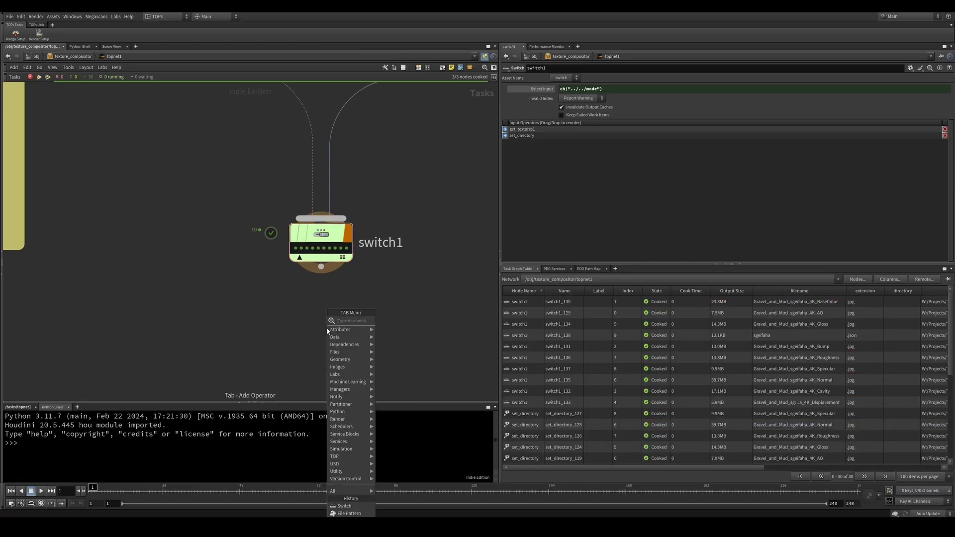
type("pyt")
key("Down")
key("Return")
left_click(327, 328)
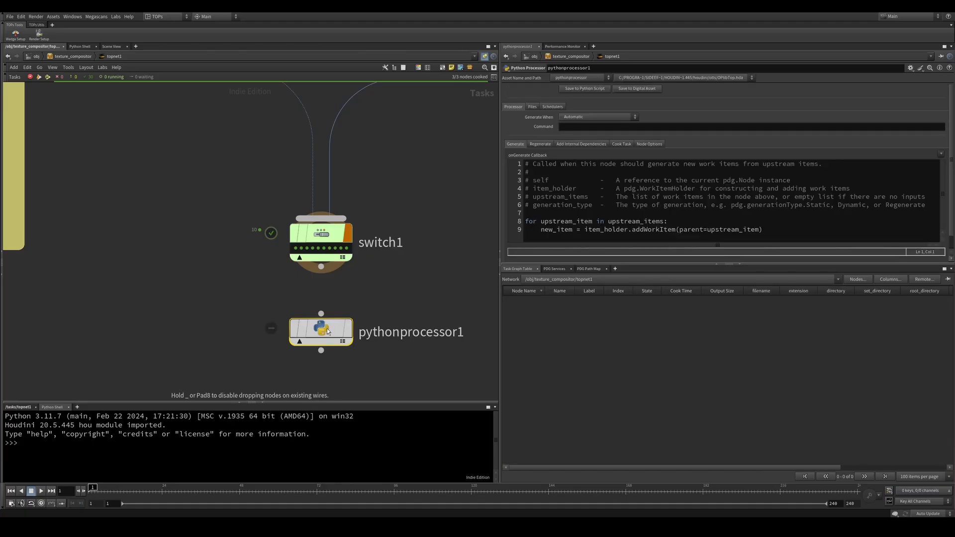
Connect switch1's output to the input of pythonprocessor1 and move pythonprocessor1 slightly lower
middle_click_drag(425, 290, 422, 235)
left_click(318, 196)
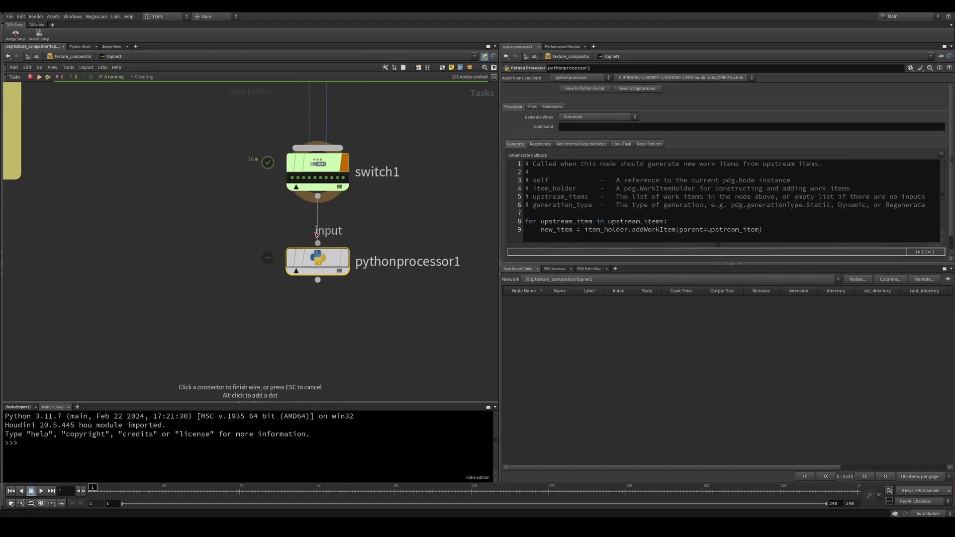
left_click(318, 243)
left_click_drag(326, 271, 328, 312)
scroll(416, 322, "down", 3)
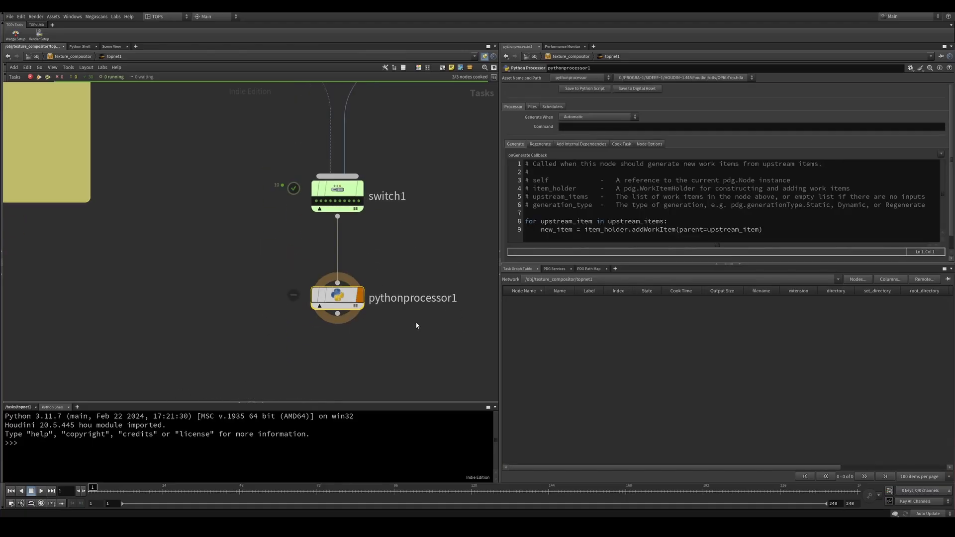
Cook pythonprocessor1 to generate its work items from switch1
right_click(349, 299)
left_click(361, 335)
scroll(334, 307, "up", 3)
middle_click_drag(383, 346, 356, 341)
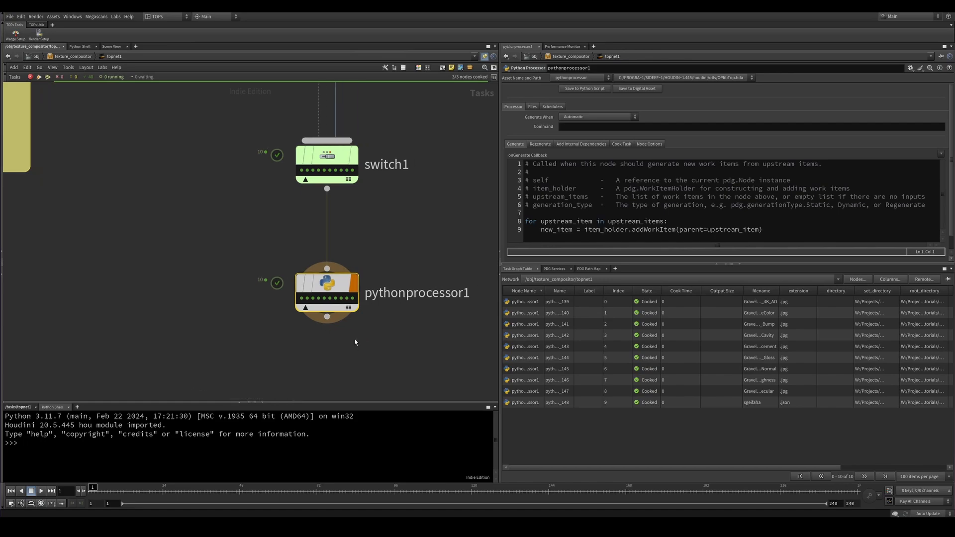
middle_click_drag(379, 249, 367, 268)
Examine the default generate script of pythonprocessor1, especially the loop that adds a work item for each upstream item
left_click_drag(747, 241, 499, 219)
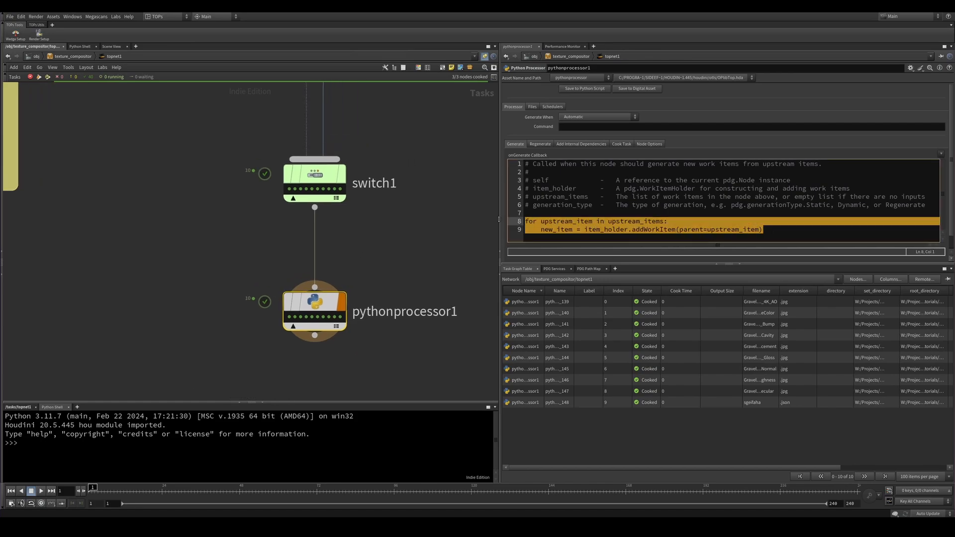
left_click(607, 229)
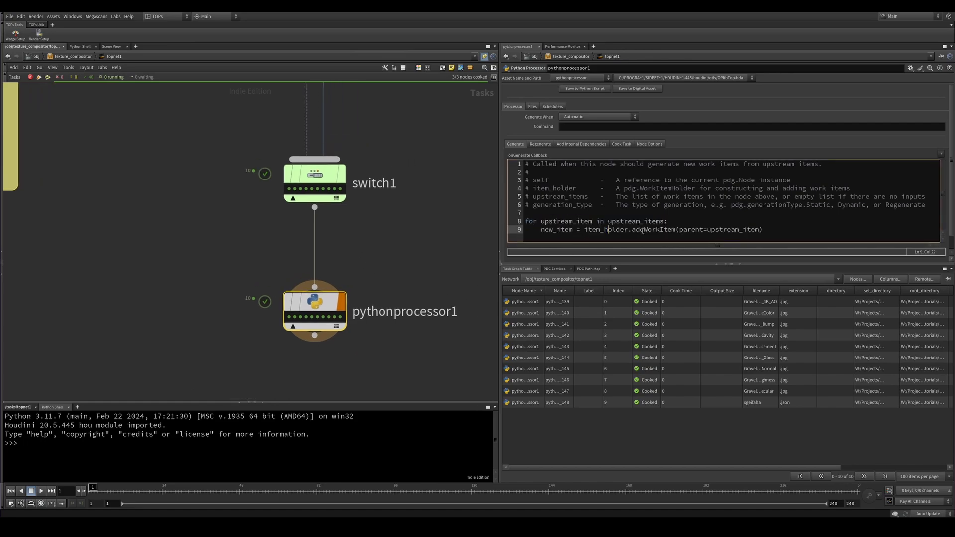
left_click_drag(637, 230, 787, 231)
left_click(786, 231)
left_click(704, 230)
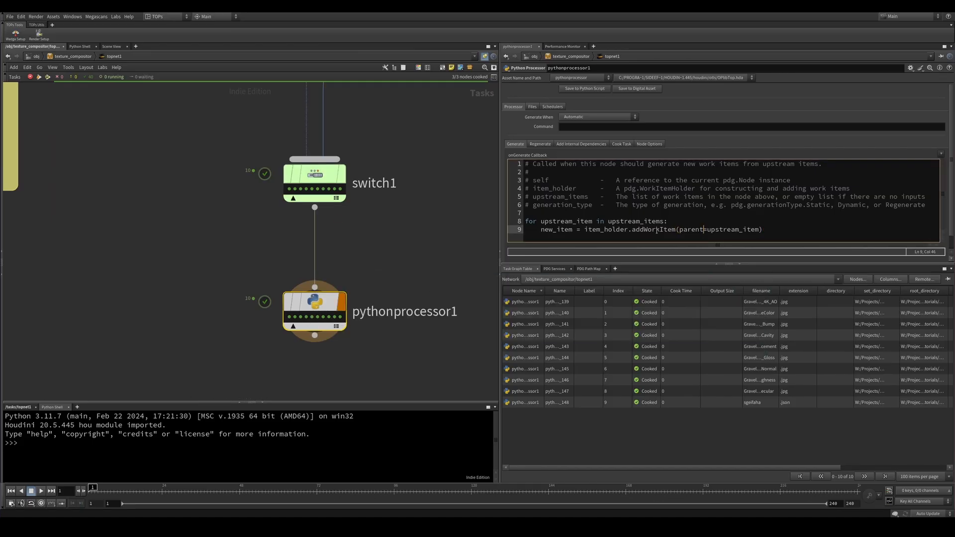
left_click(783, 228)
Move pythonprocessor1 down to widen its gap below switch1
scroll(344, 365, "down", 3)
middle_click_drag(348, 344, 306, 219)
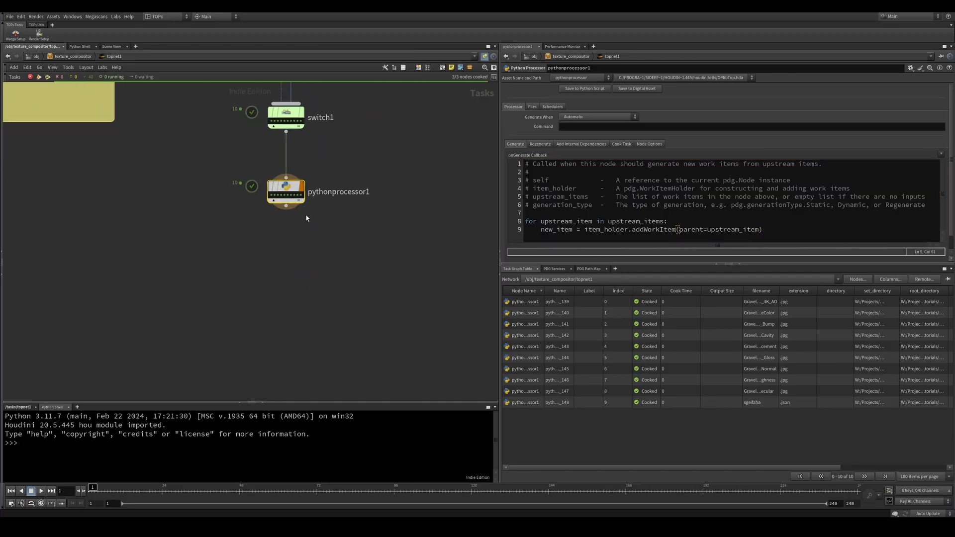
left_click_drag(289, 191, 289, 231)
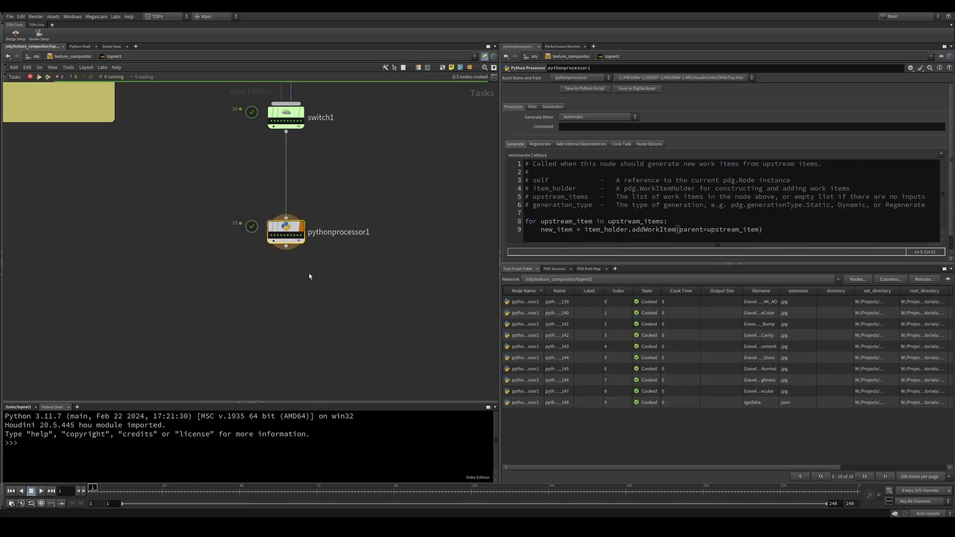
right_click(82, 56)
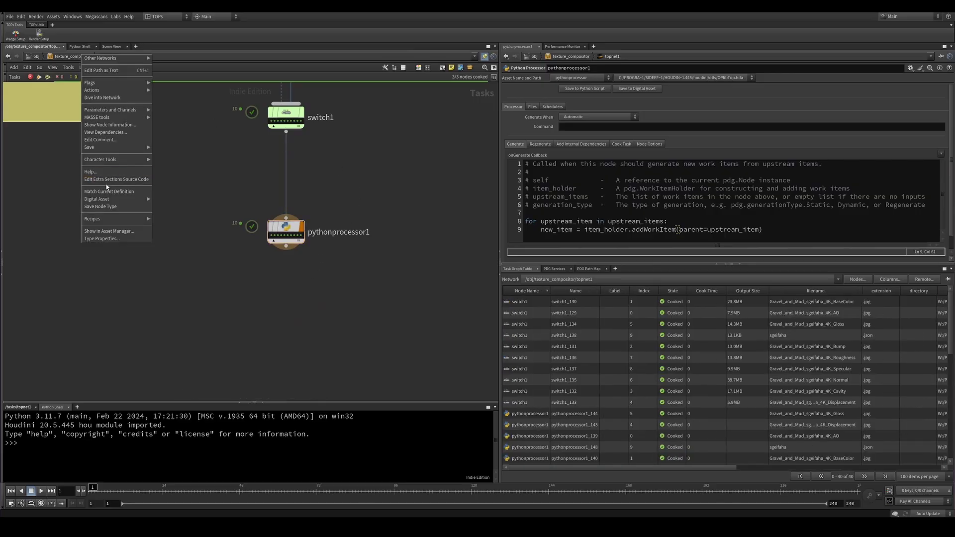
left_click(117, 240)
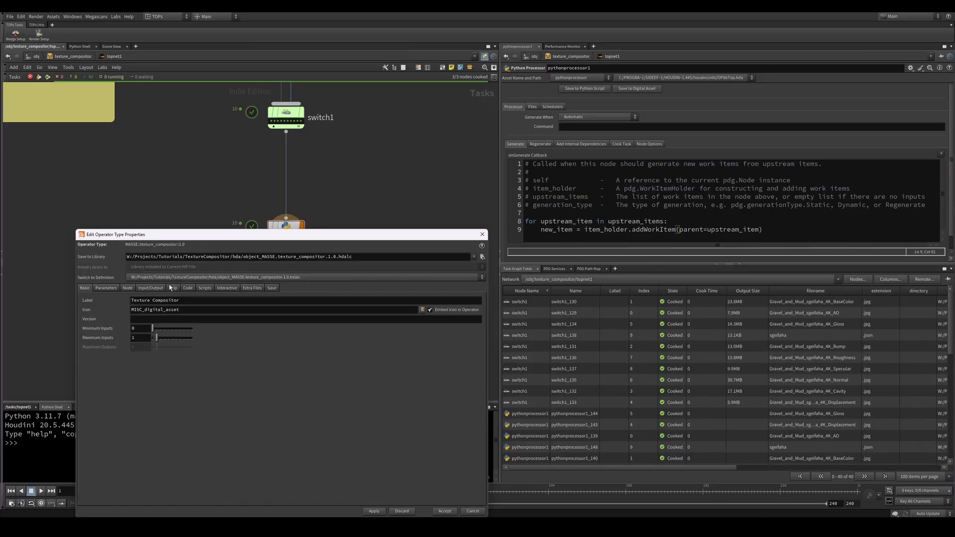
left_click(204, 288)
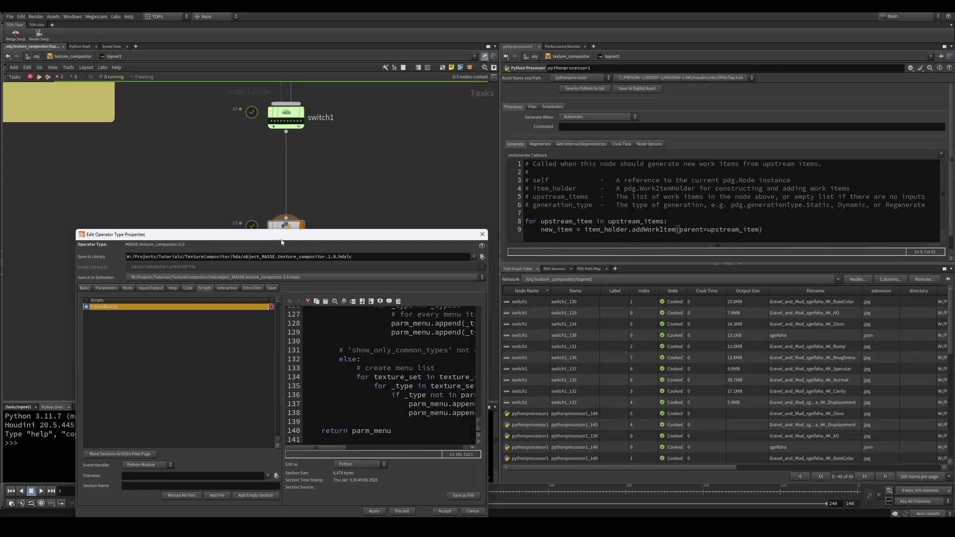
left_click_drag(292, 239, 216, 106)
left_click(406, 102)
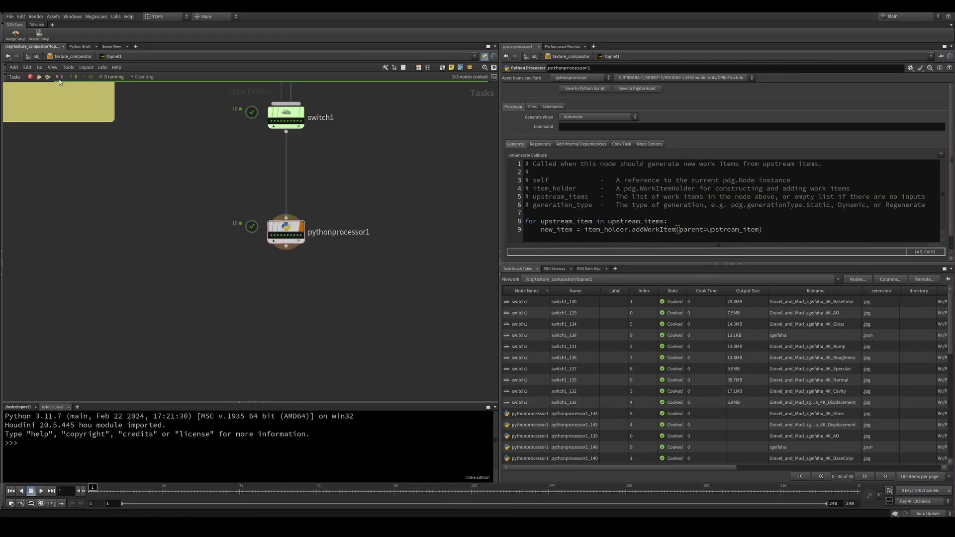
Open the PythonModule section of the texture_compositor asset for editing in the external source editor
right_click(68, 57)
left_click(112, 183)
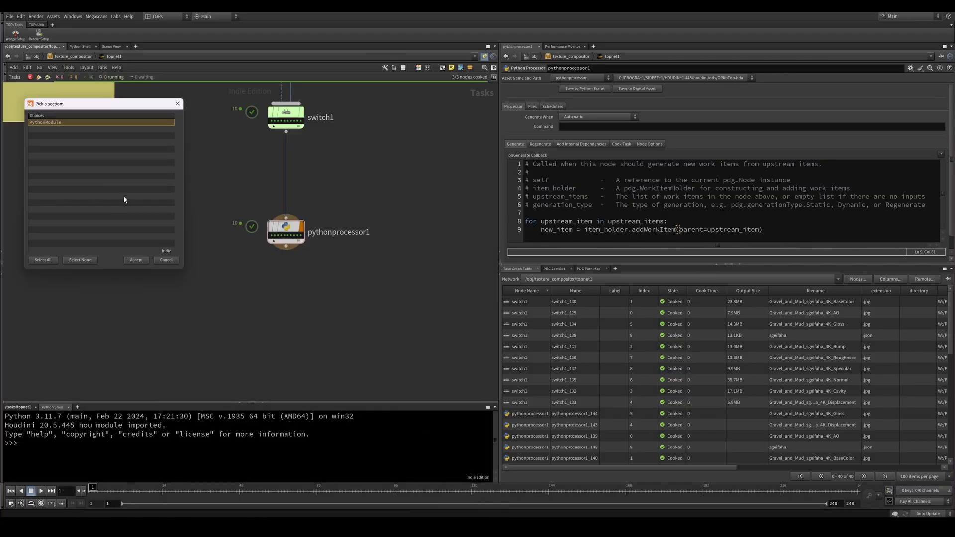
left_click(136, 261)
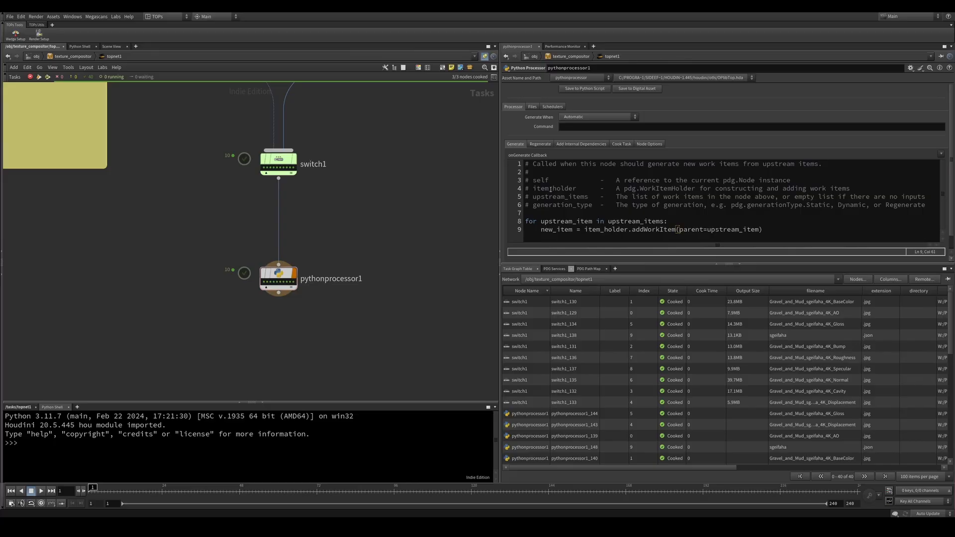
Move pythonprocessor1 a little further below switch1, keeping both nodes aligned
left_click_drag(533, 188, 589, 198)
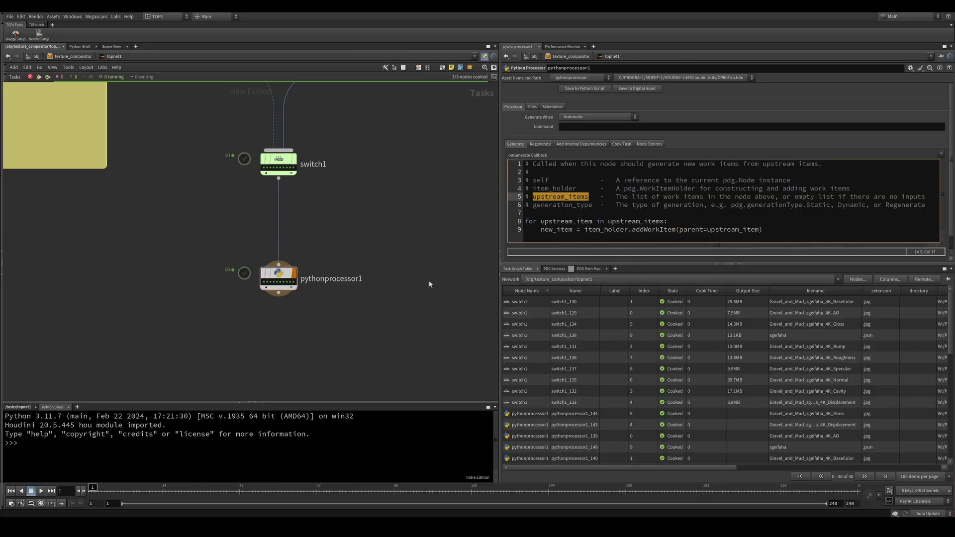
left_click(278, 279)
scroll(370, 265, "up", 2)
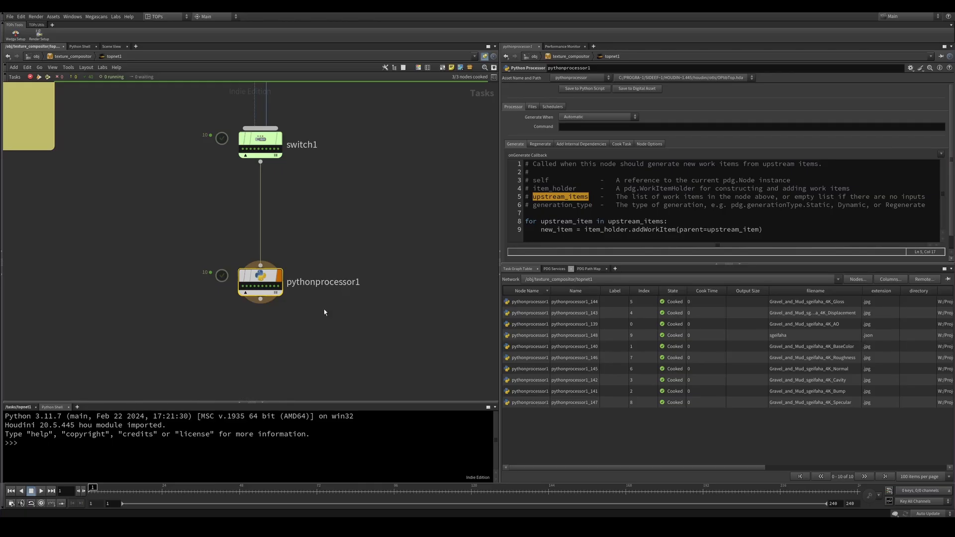
middle_click_drag(323, 309, 351, 273)
left_click_drag(287, 240, 286, 271)
left_click(357, 318)
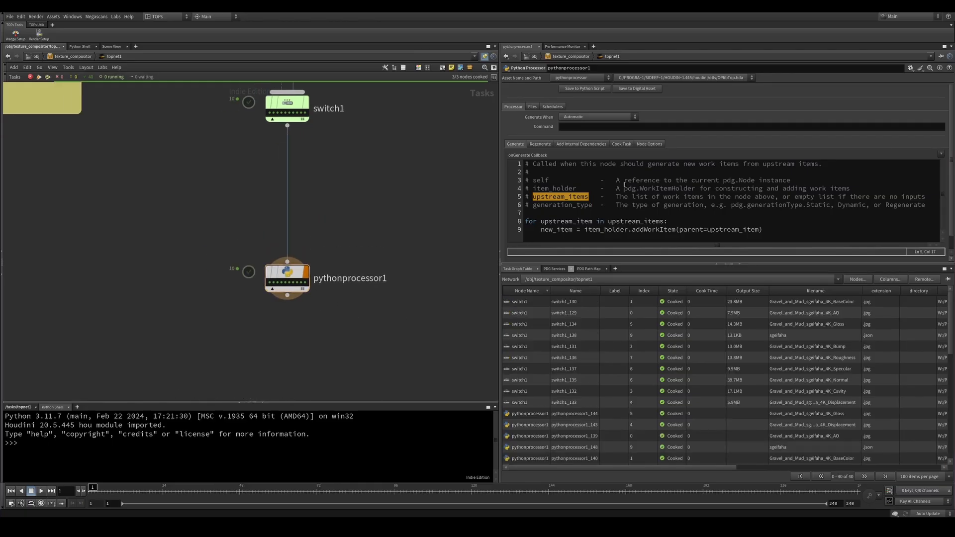
Examine how pythonprocessor1's generate script uses item_holder, addWorkItem and upstream_items with the work items coming from switch1
double_click(565, 188)
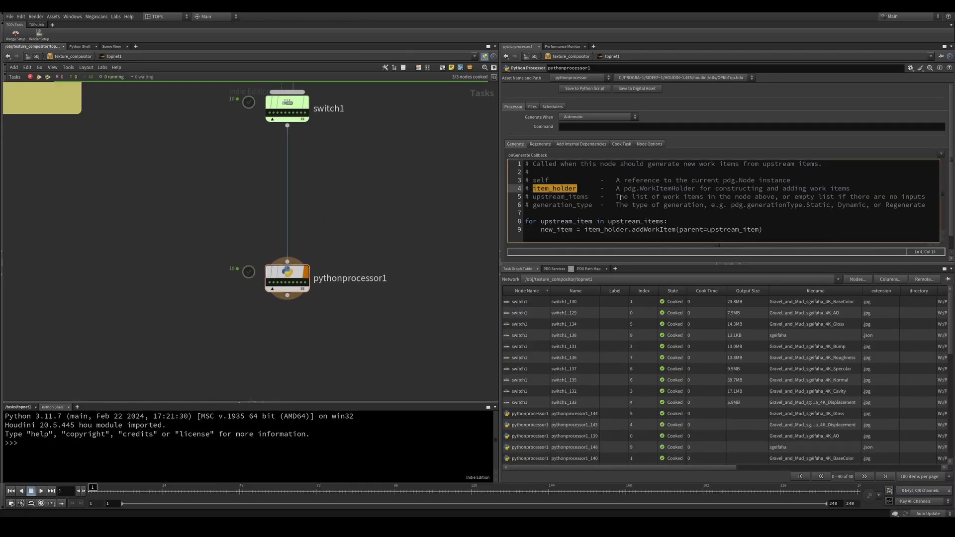
left_click(605, 186)
left_click(595, 181)
double_click(562, 189)
double_click(602, 230)
double_click(651, 230)
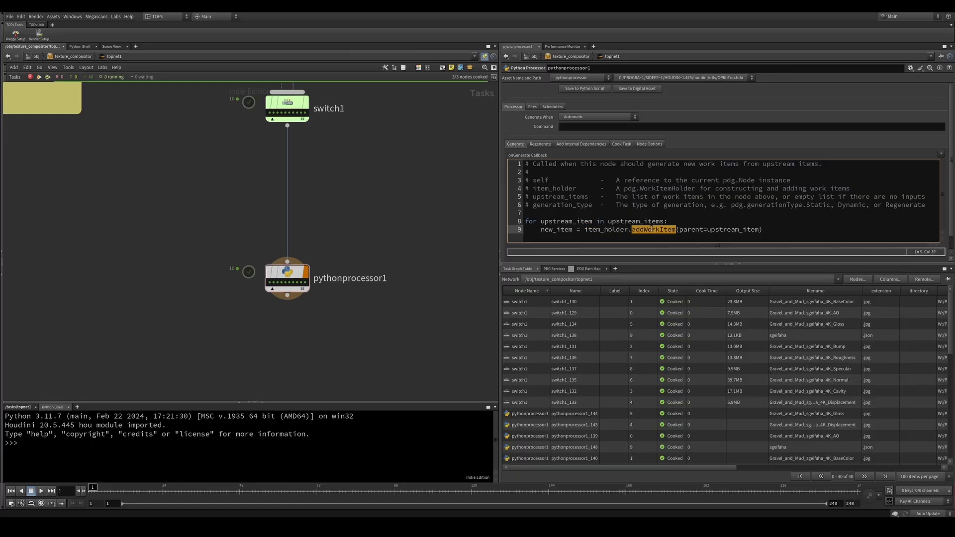
left_click(709, 223)
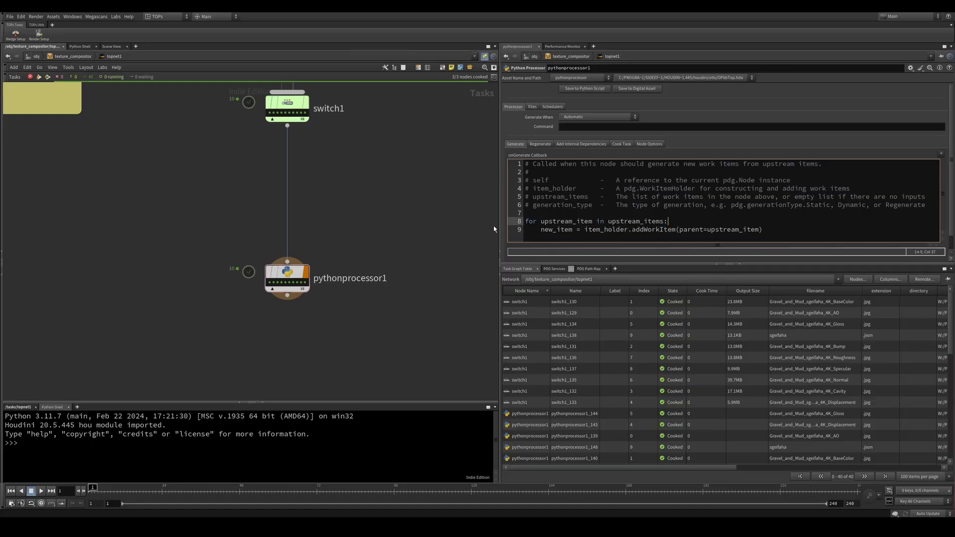
middle_click_drag(369, 210, 357, 253)
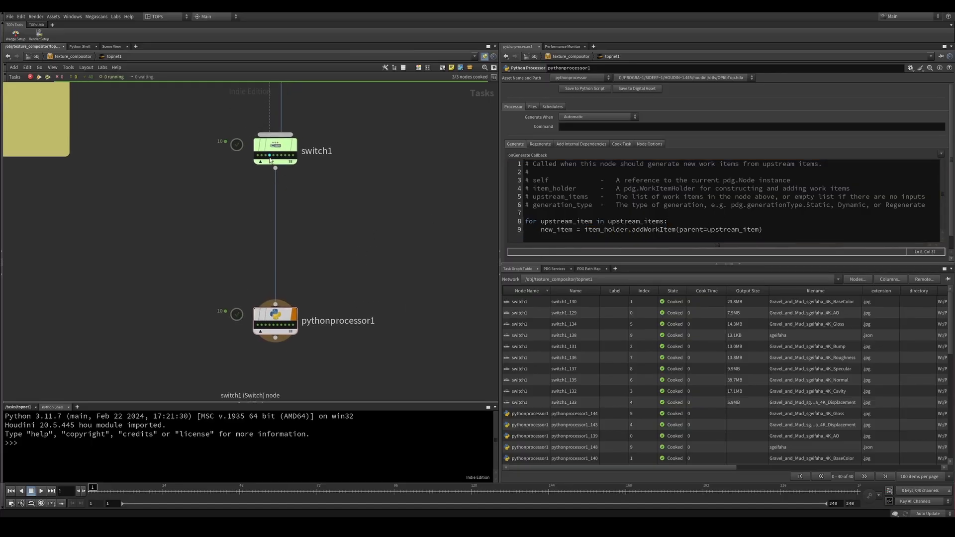
mouse_move(298, 163)
left_click(648, 221)
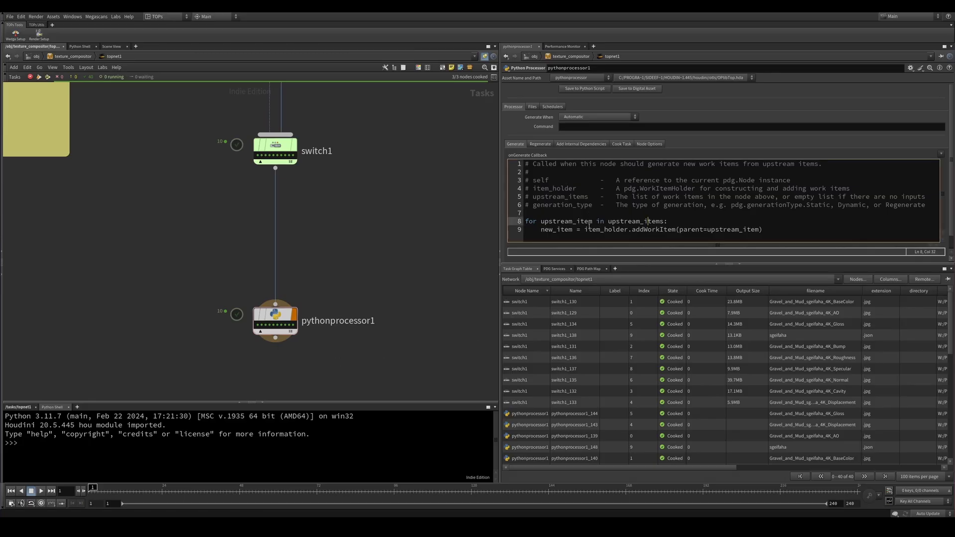
double_click(574, 197)
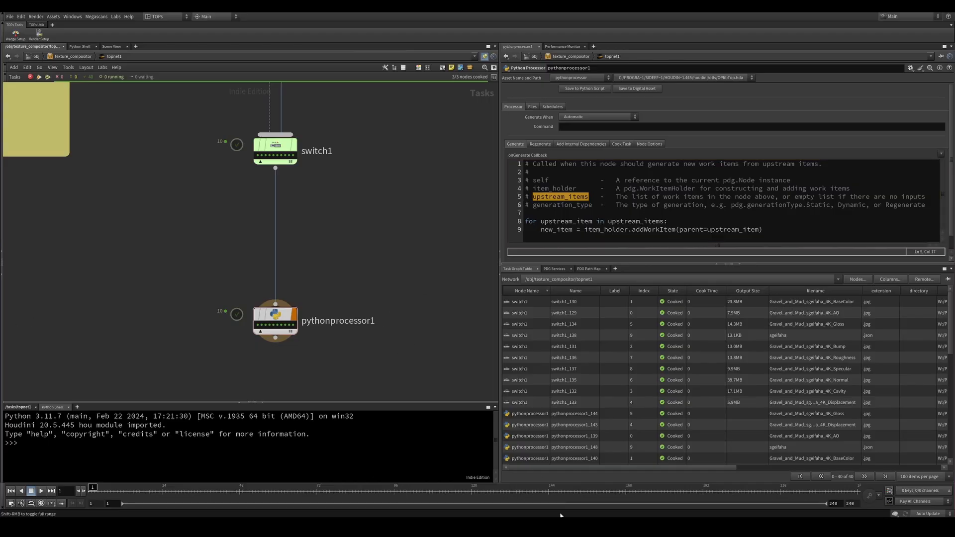
Switch to PyCharm and append a commented workitems_by_extension function with parameters upstream_items, item_holder, extensions_array, invert=False, starting a loop over upstream_items
key("alt+Tab")
left_click(467, 306)
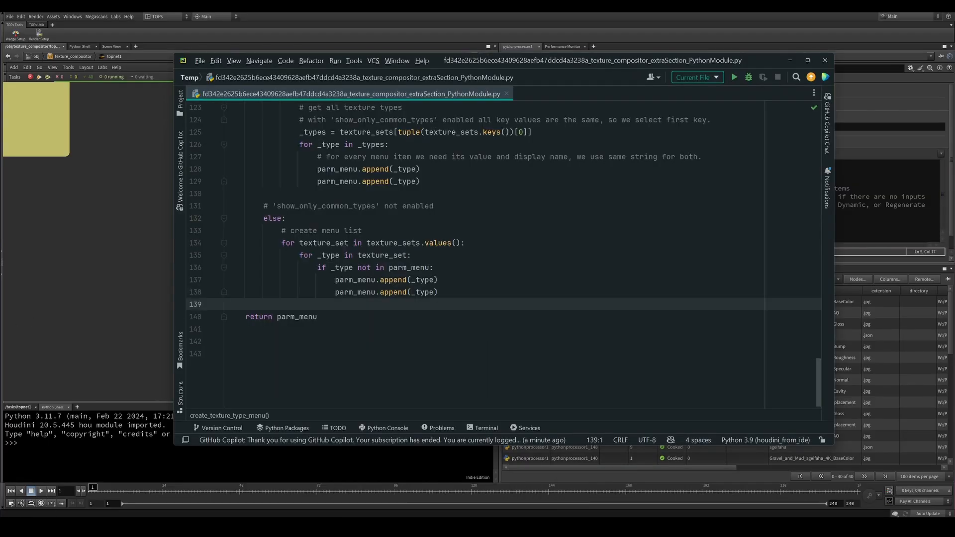
key("Down")
key("Down")
key("Down")
key("Down")
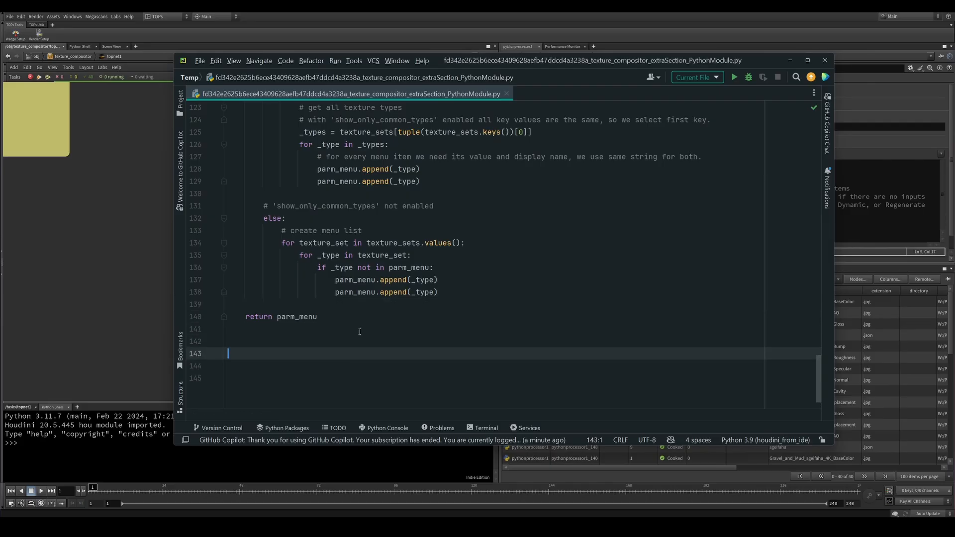
type("# wrapper for 'pythonprocessor' nodes inside TOP network that filters upstream work items by file extension. def workitems_by_extension(upstream_items, item_holder, extensions_array, invert=False):     for upstream_item in upstream_items:")
left_click(382, 293)
key("Delete")
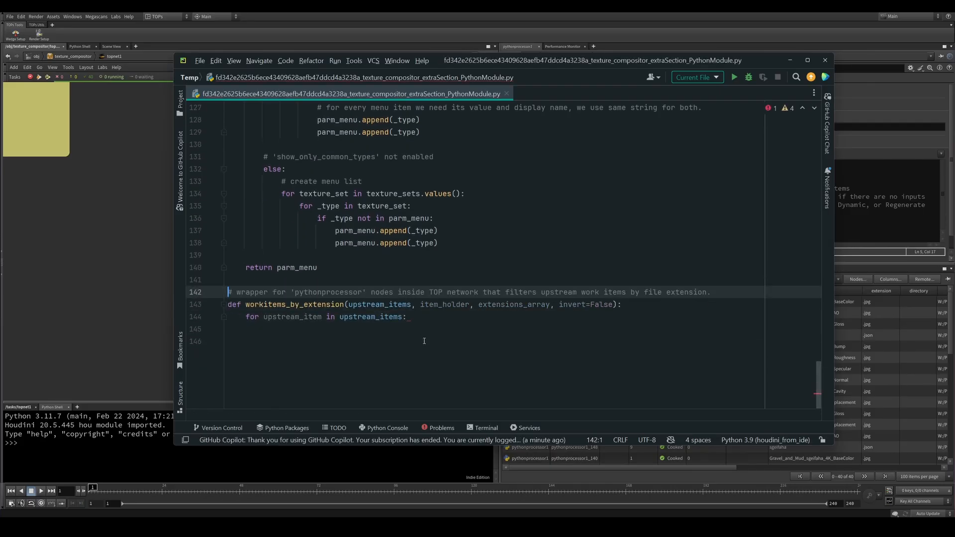
Insert an extra blank line between return parm_menu and the comment above workitems_by_extension
left_click(456, 333)
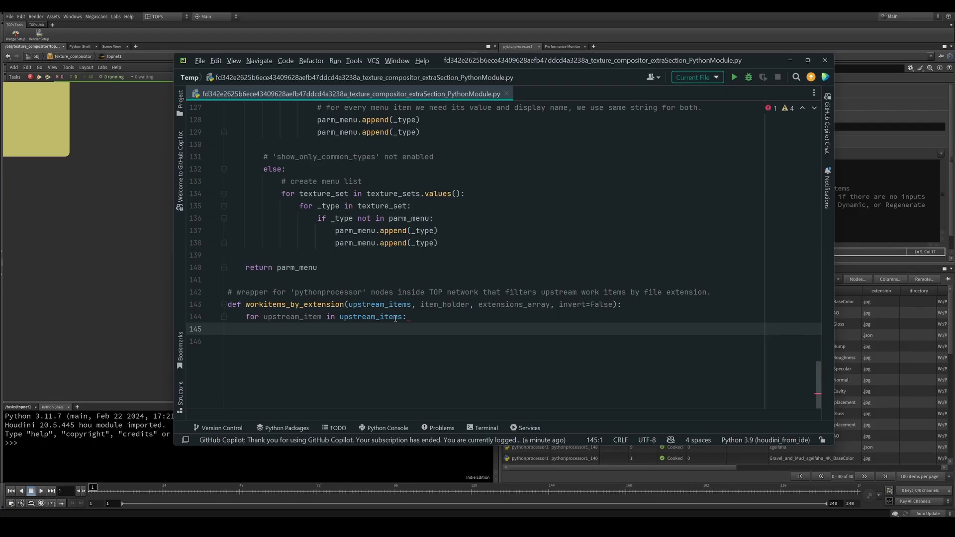
left_click(309, 276)
key("Return")
scroll(330, 352, "down", 1)
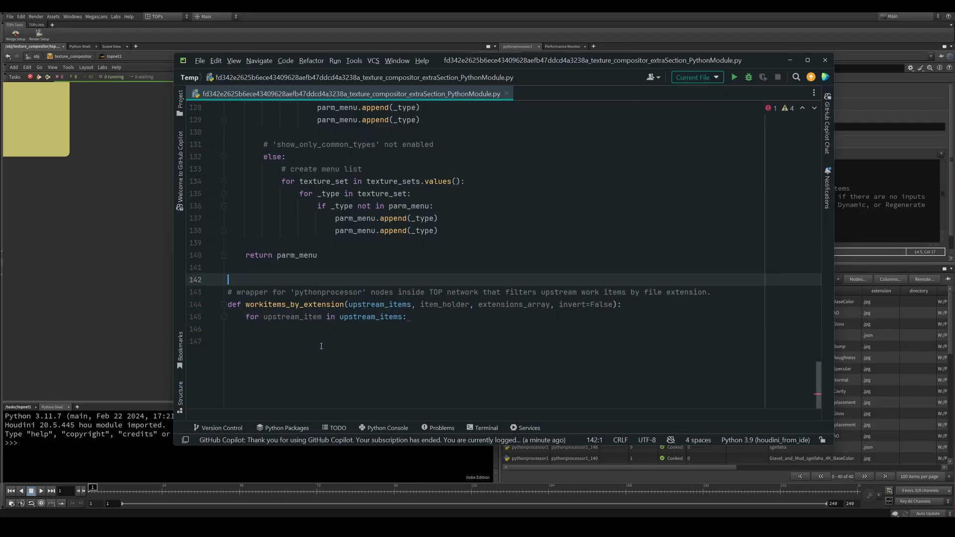
Compare the upstream_items and item_holder parameters of workitems_by_extension with the variables listed in pythonprocessor1's generate script
left_click(380, 304)
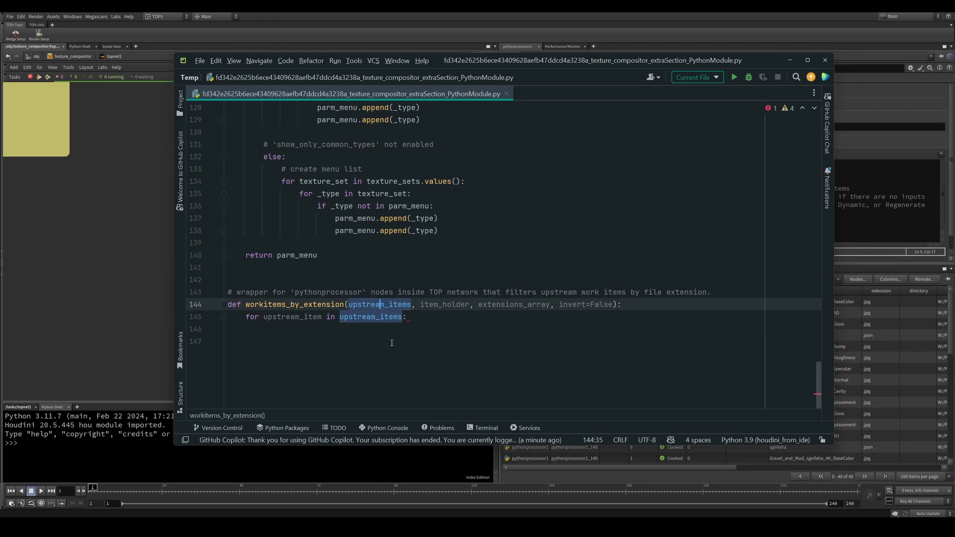
left_click_drag(763, 61, 778, 267)
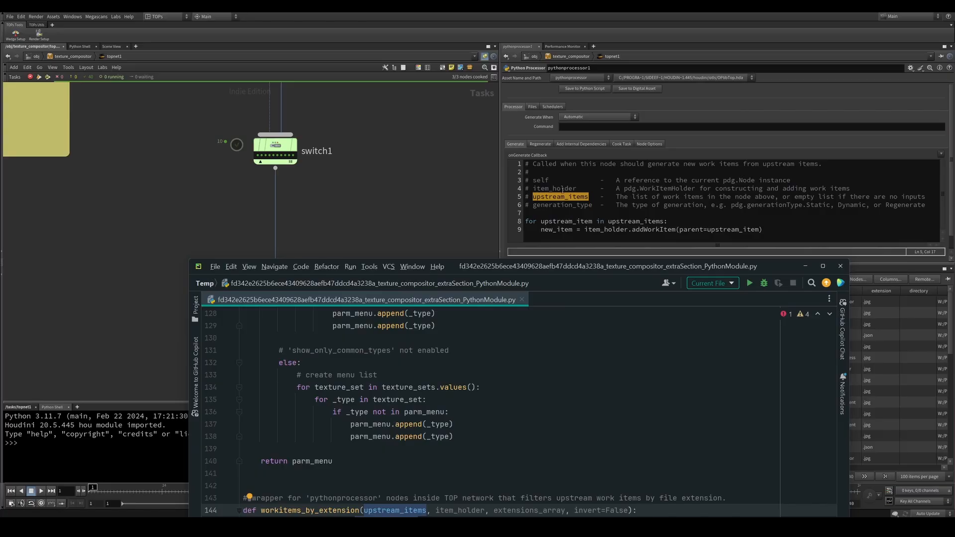
left_click_drag(775, 264, 751, 77)
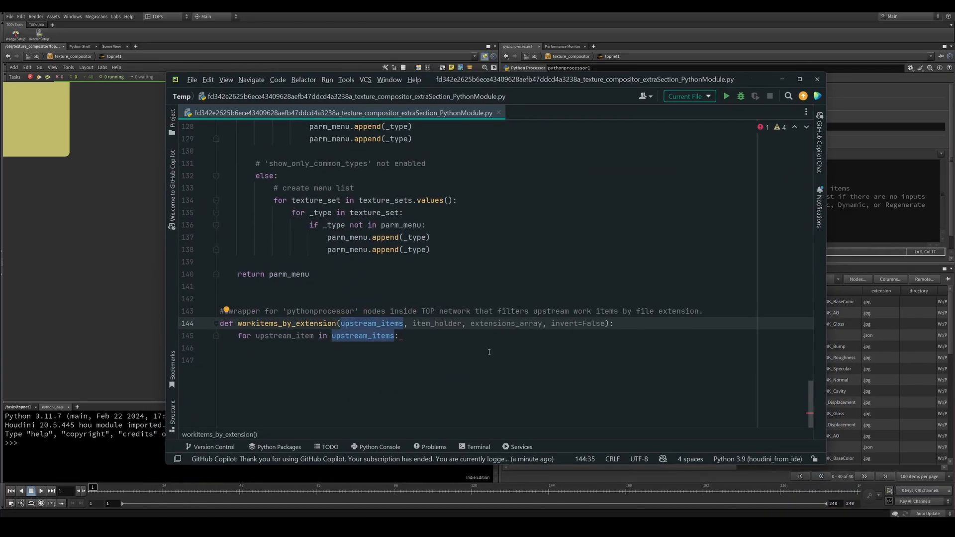
Examine the extensions_array and invert parameters of workitems_by_extension and compare them with the list returned by get_extension_array
left_click(451, 368)
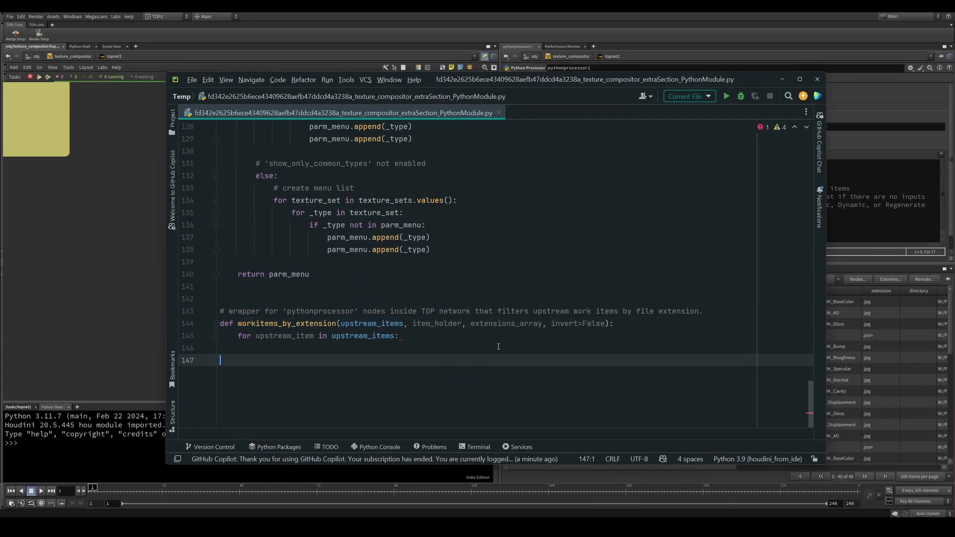
left_click(499, 324)
left_click(515, 348)
double_click(523, 325)
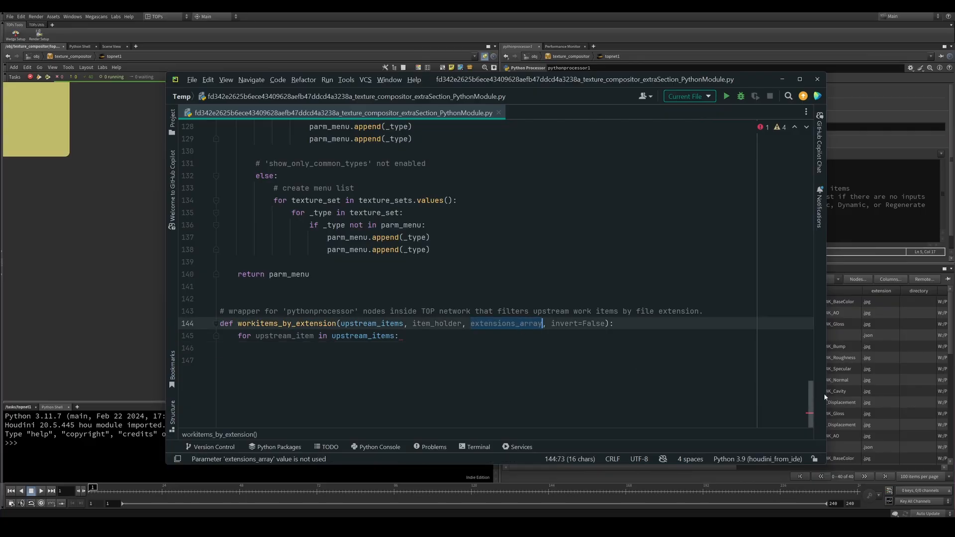
left_click_drag(813, 394, 759, 191)
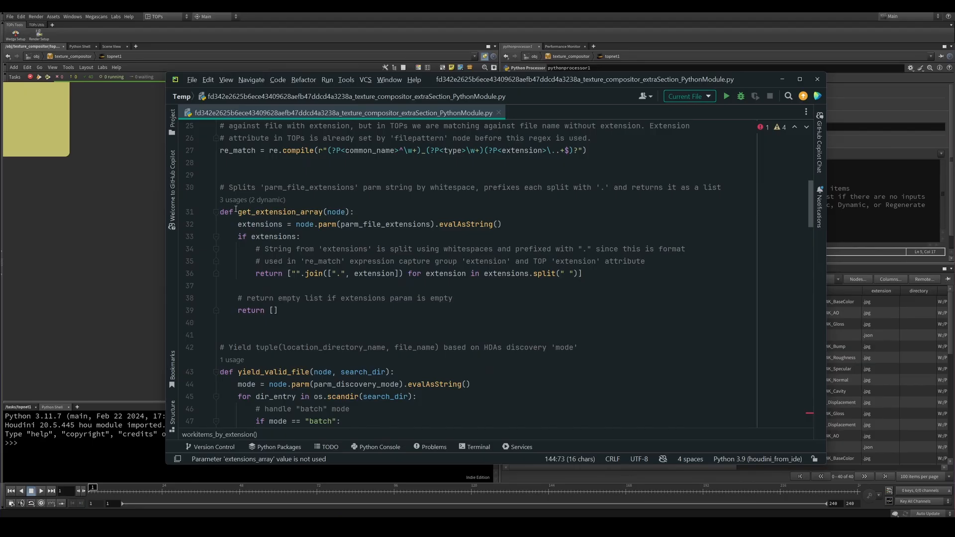
left_click_drag(810, 195, 805, 387)
left_click(708, 363)
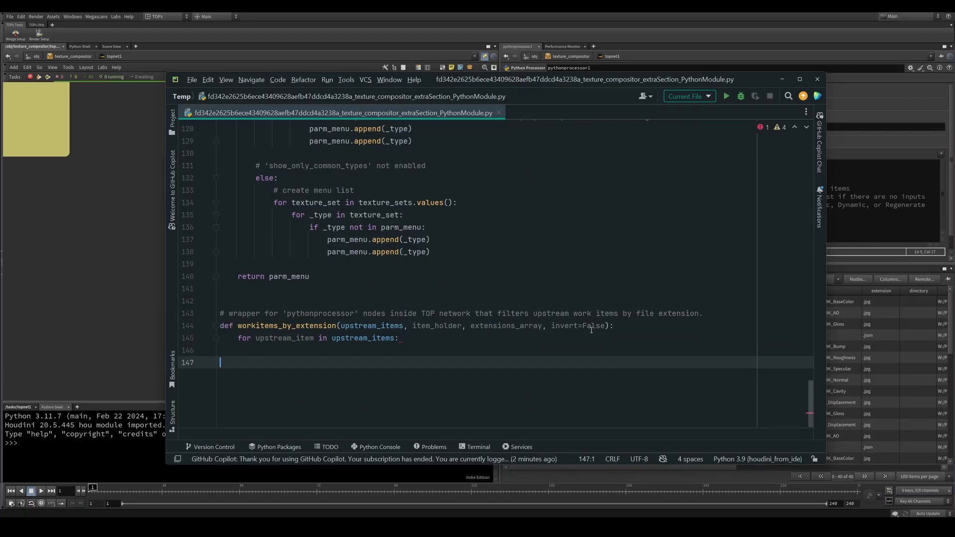
left_click(513, 341)
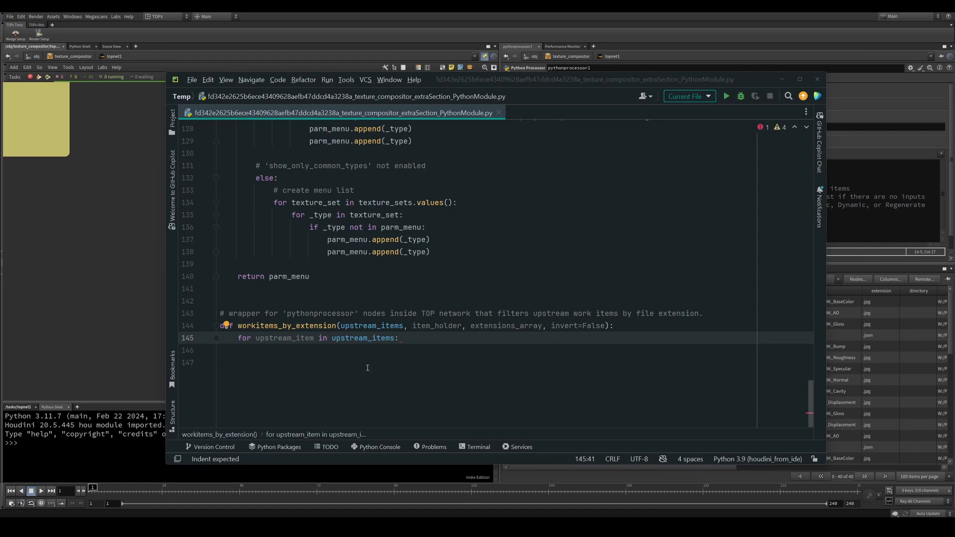
left_click(447, 327)
Inside the upstream_items loop, assign extension = upstream_item.stringAttribute("extension")
left_click(400, 338)
key("Return")
type("extension = upstream_item.stringAttribute(\"extension\")")
left_click(275, 372)
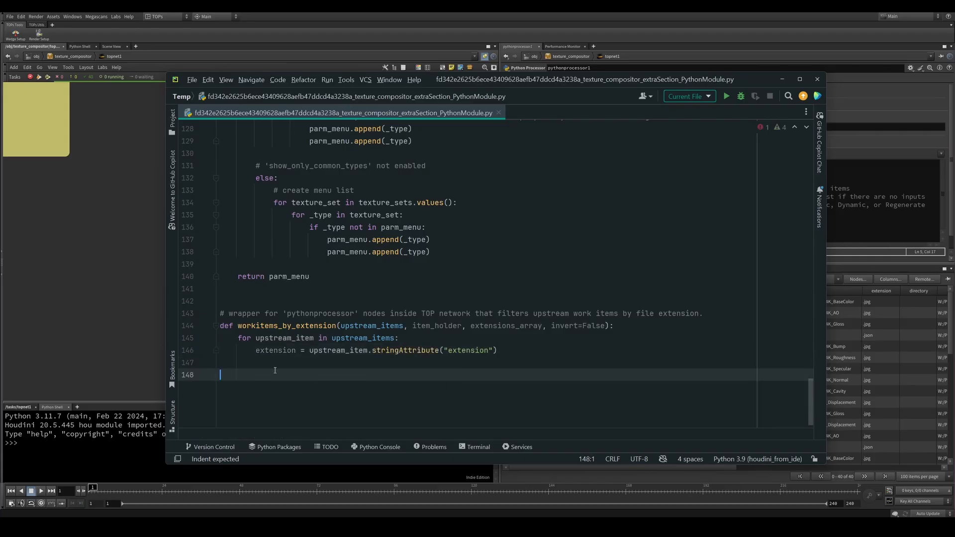
left_click(466, 352)
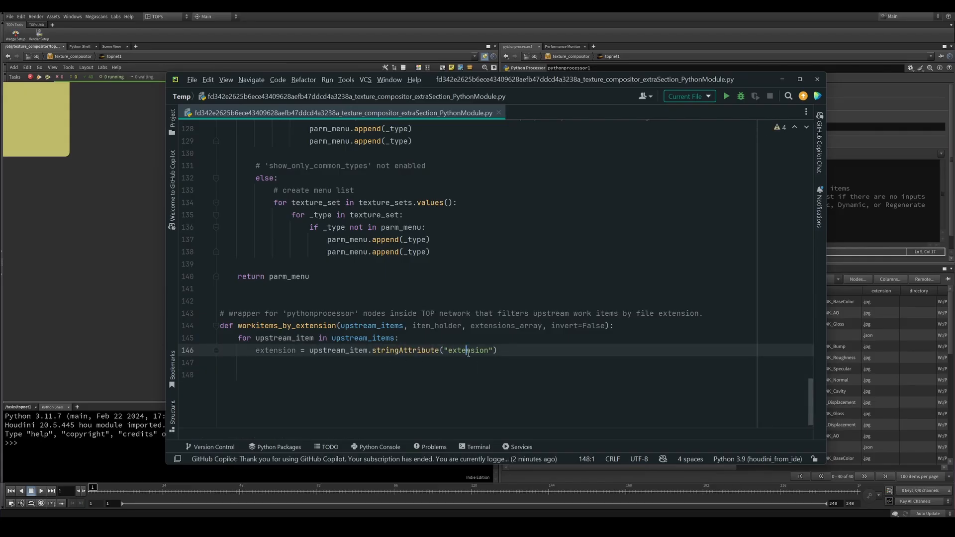
left_click(495, 360)
left_click(496, 400)
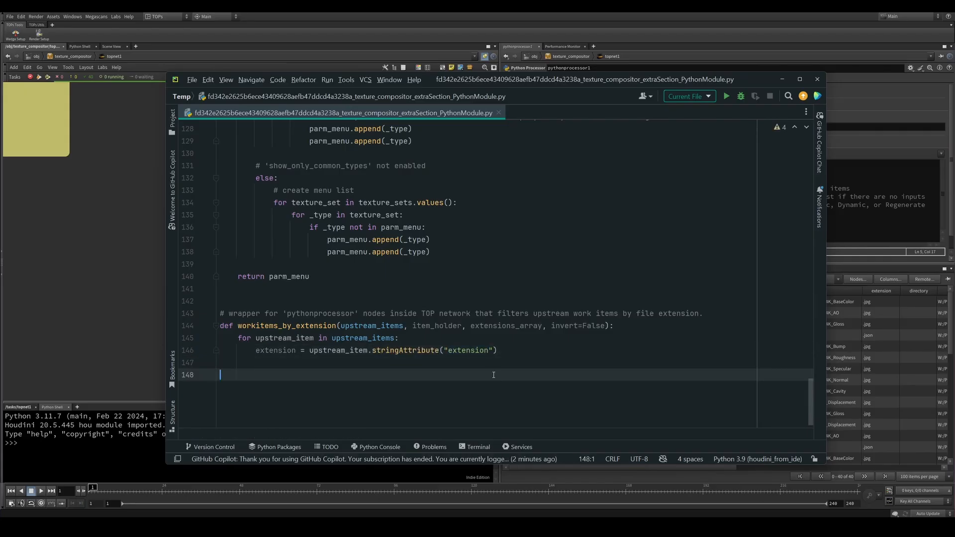
Add a commented 'if not invert' block creating new_item from upstream_item with its output file when extension is in extensions_array or the array is empty
left_click(507, 350)
key("Return")
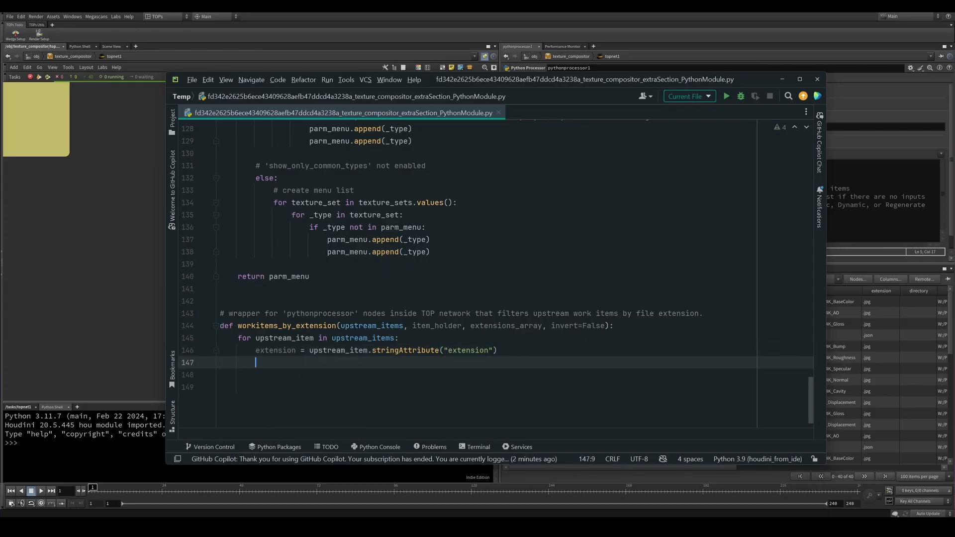
scroll(517, 345, "down", 1)
key("Return")
type("# handle if we are not inverting         if not invert:             # if 'extension' is in 'extensions_array' or             # extension array is empty, return all work items from upstream             if extension in extensions_array or not extensions_array:                 new_item = item_holder.addWorkItem(parent=upstream_item)                 # new work items has no output files. We must add it back from 'upstream_item'                 new_item.addOutputFile(upstream_item.outputFiles[0].path)")
left_click(365, 313)
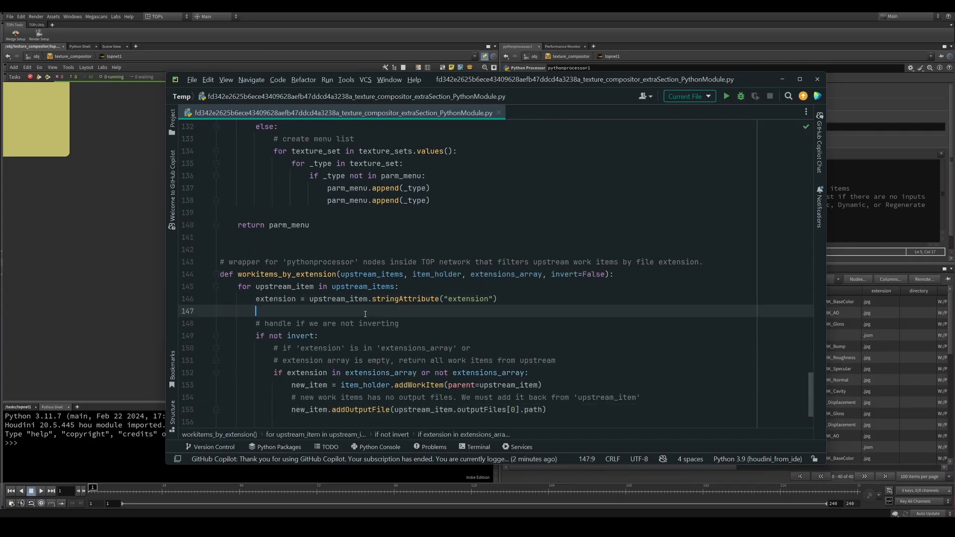
Examine the non-inverted condition on extension and extensions_array, and how new_item is created through item_holder.addWorkItem
scroll(399, 347, "down", 2)
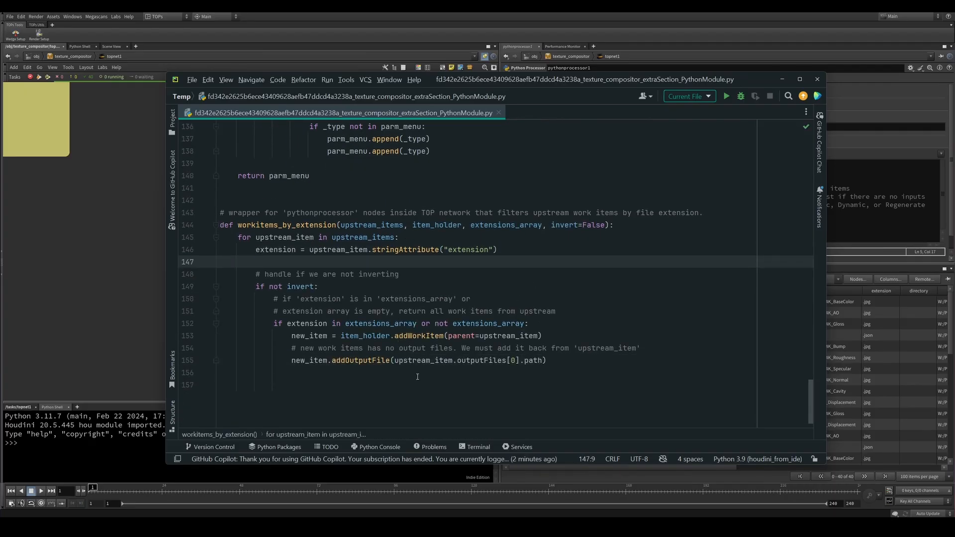
double_click(312, 324)
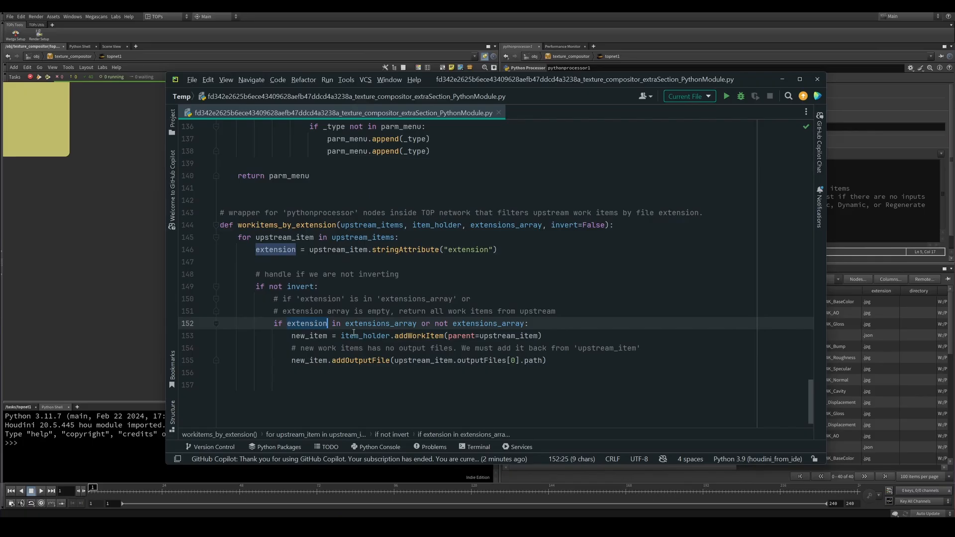
left_click(374, 324)
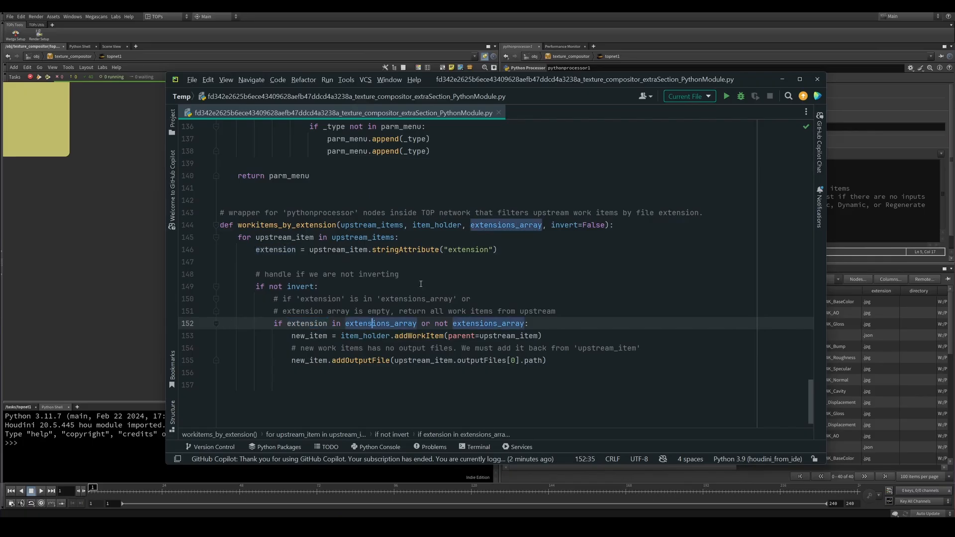
left_click(508, 299)
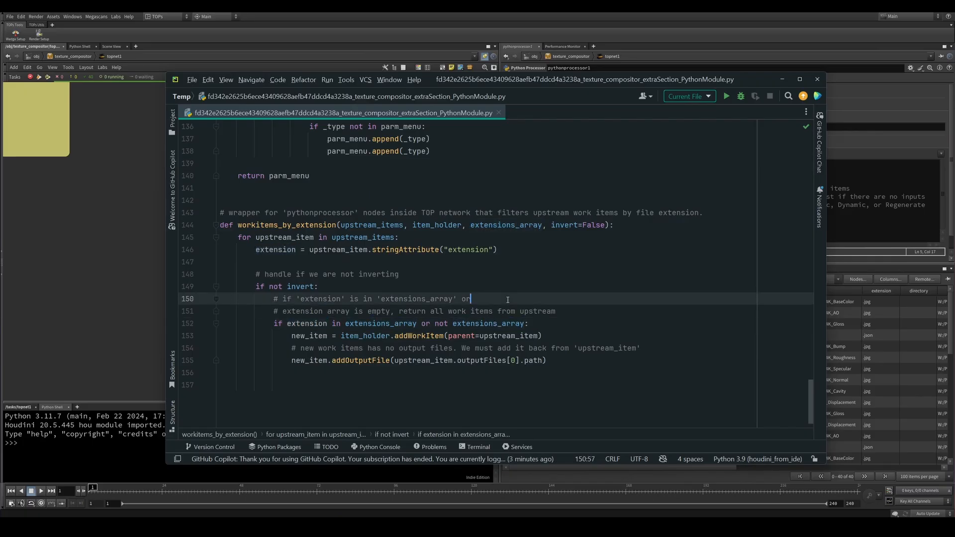
mouse_move(490, 325)
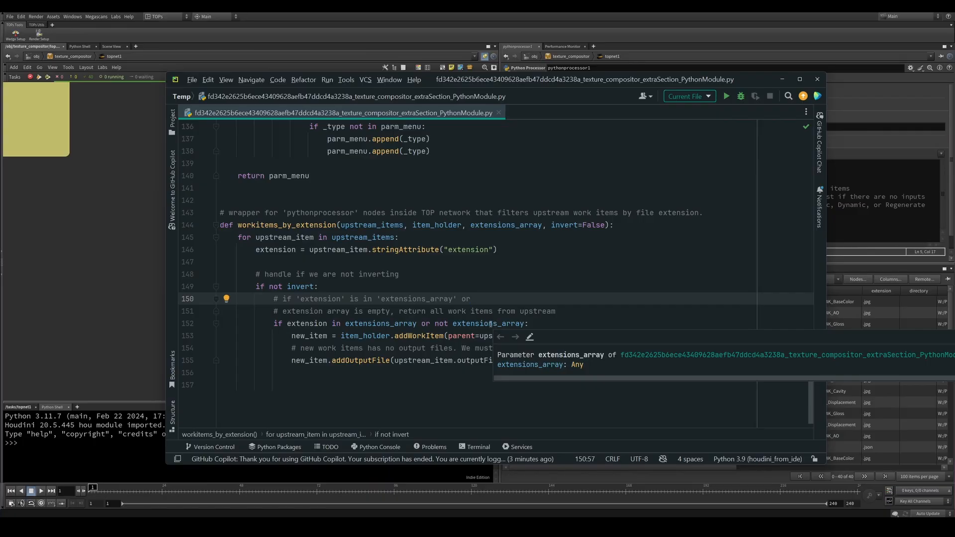
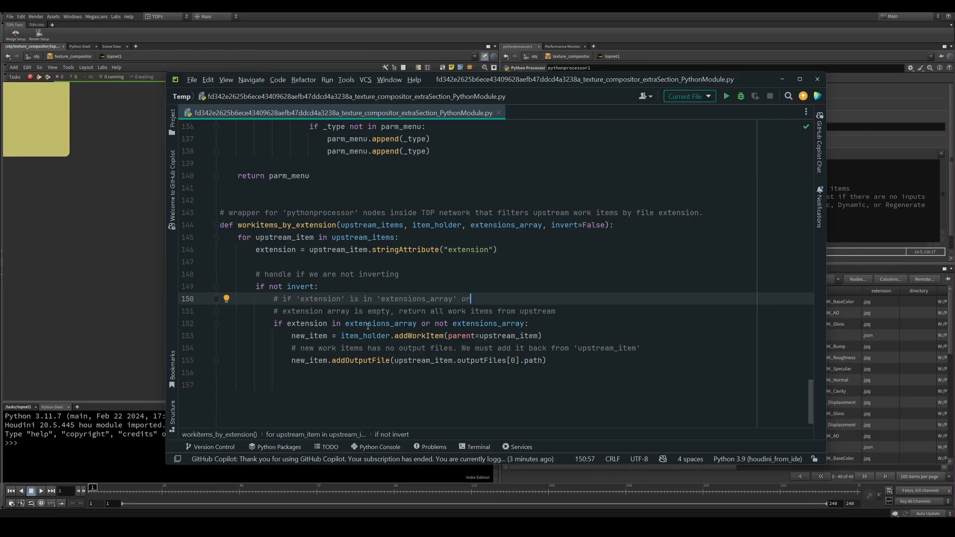
double_click(314, 325)
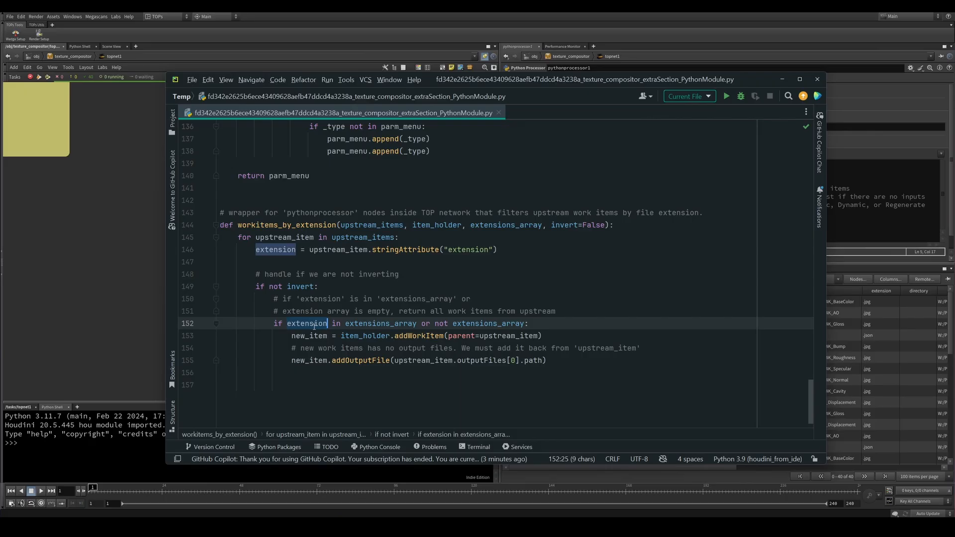
double_click(392, 325)
left_click(427, 300)
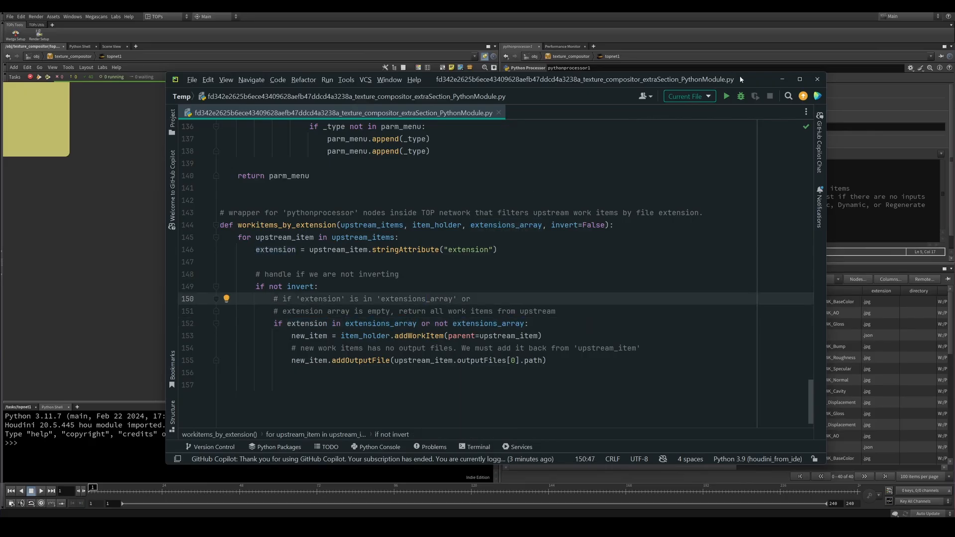
left_click_drag(740, 80, 745, 113)
double_click(321, 366)
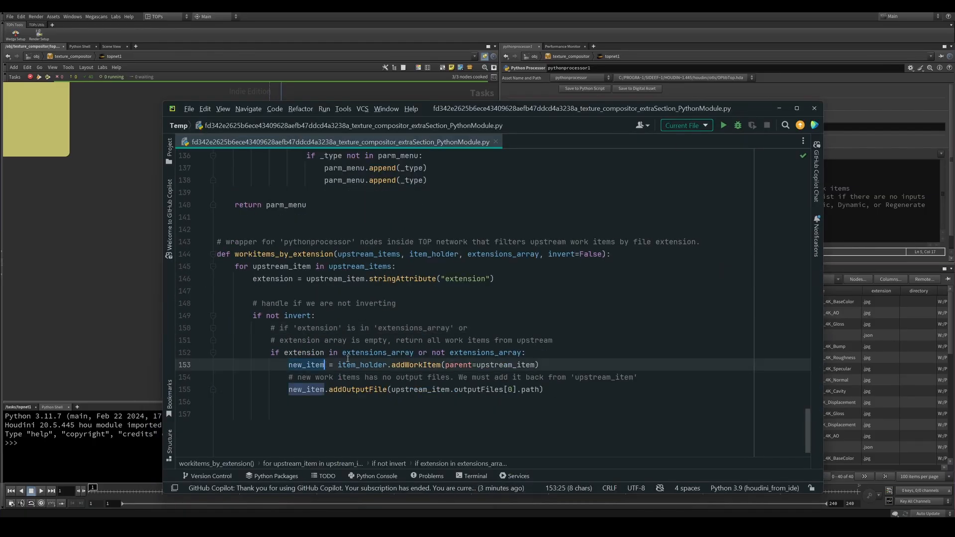
double_click(437, 255)
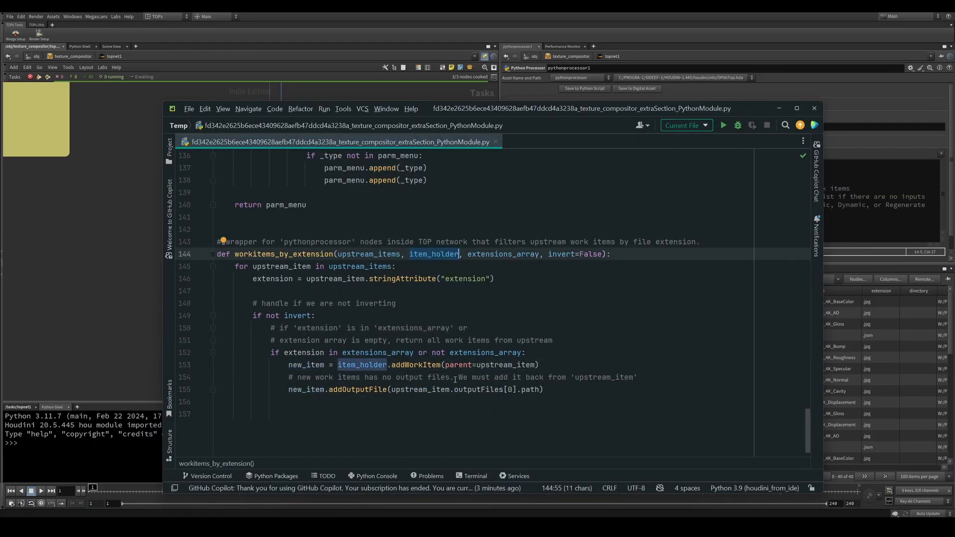
left_click(546, 363)
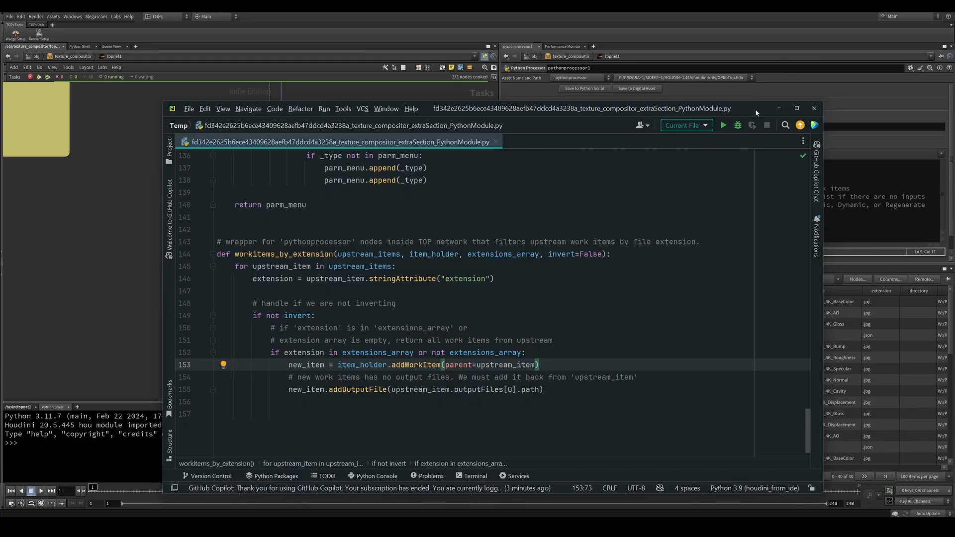
Examine how new_item.addOutputFile restores the output file from upstream_item.outputFiles[0].path
left_click_drag(755, 109, 727, 75)
left_click(368, 366)
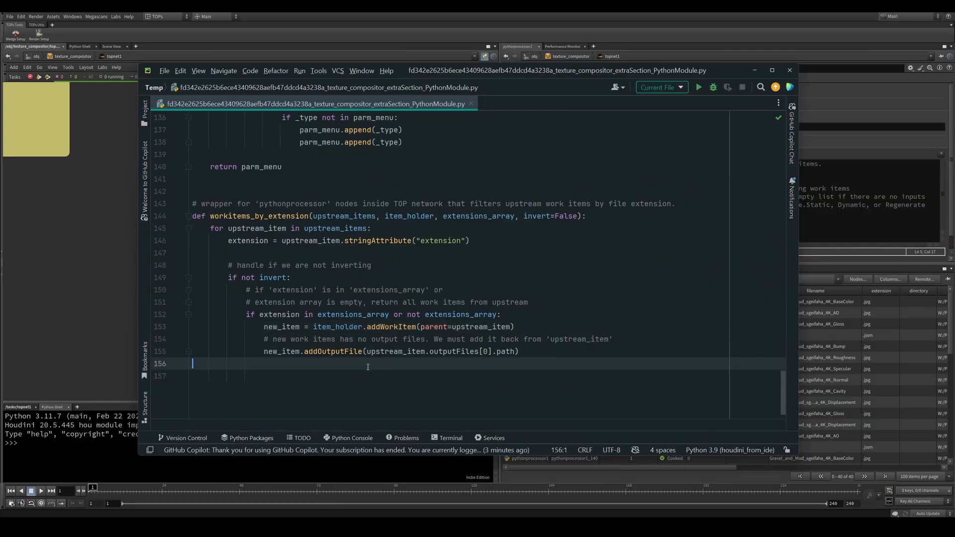
left_click(283, 352)
left_click(331, 352)
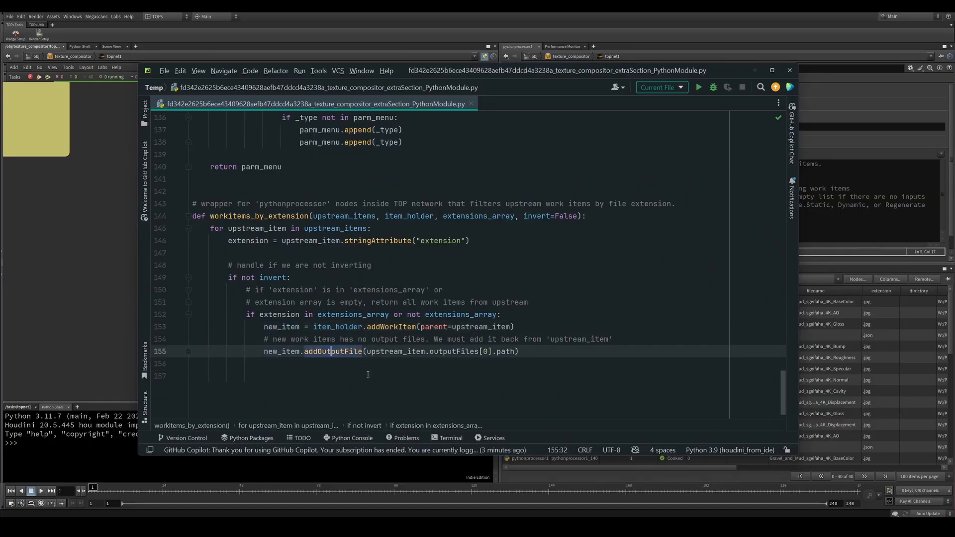
key("ctrl+w")
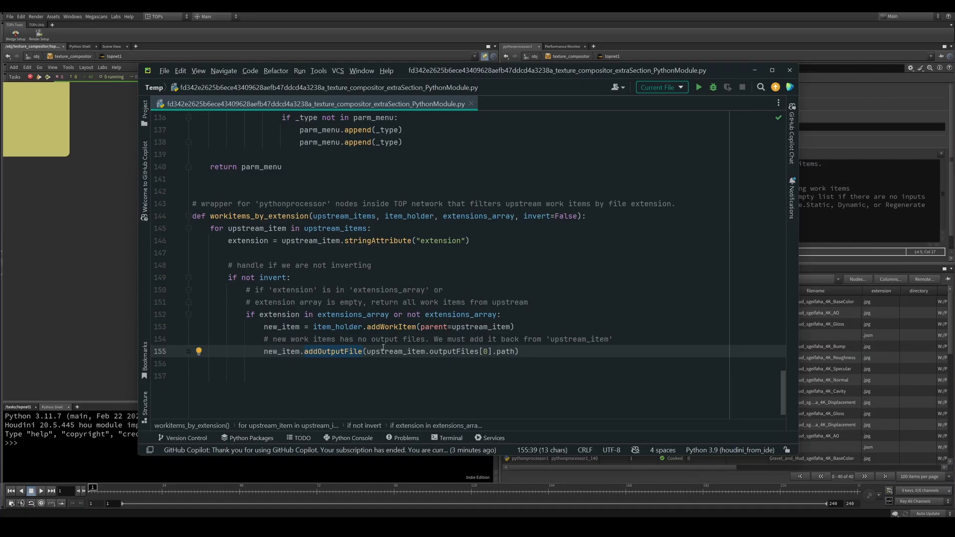
double_click(383, 350)
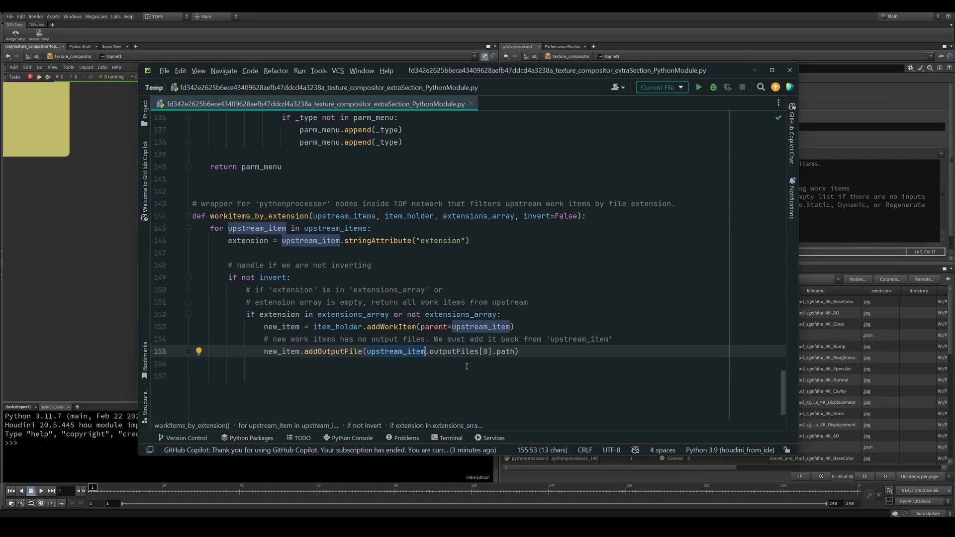
double_click(445, 357)
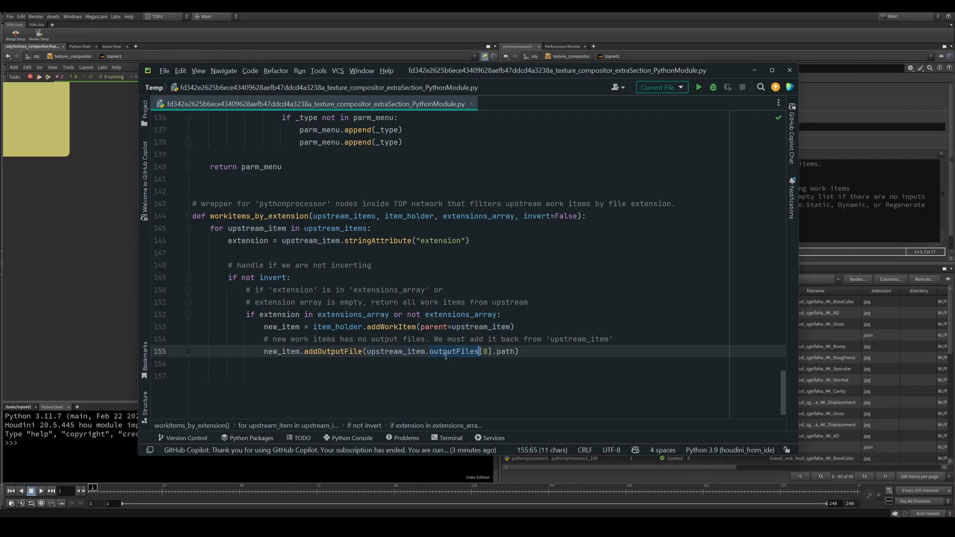
double_click(505, 353)
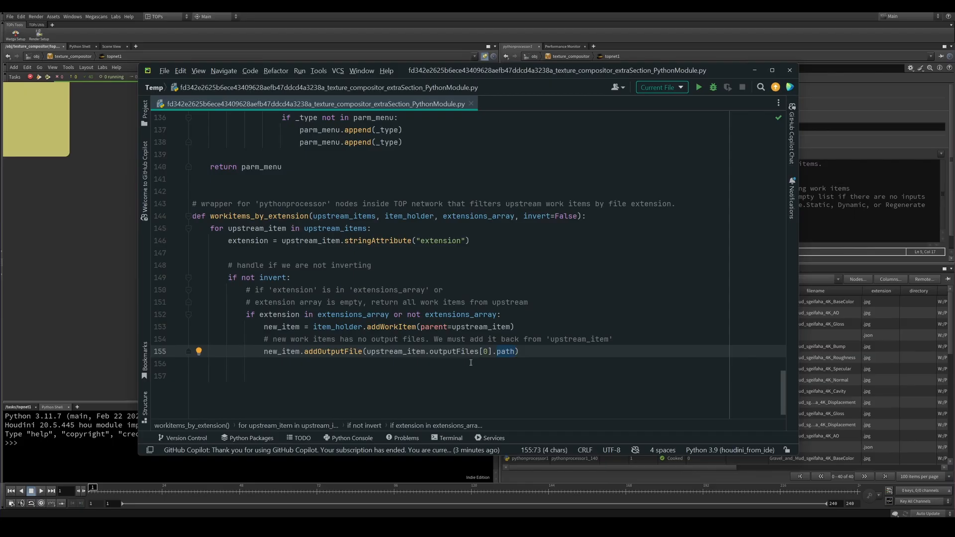
left_click(507, 368)
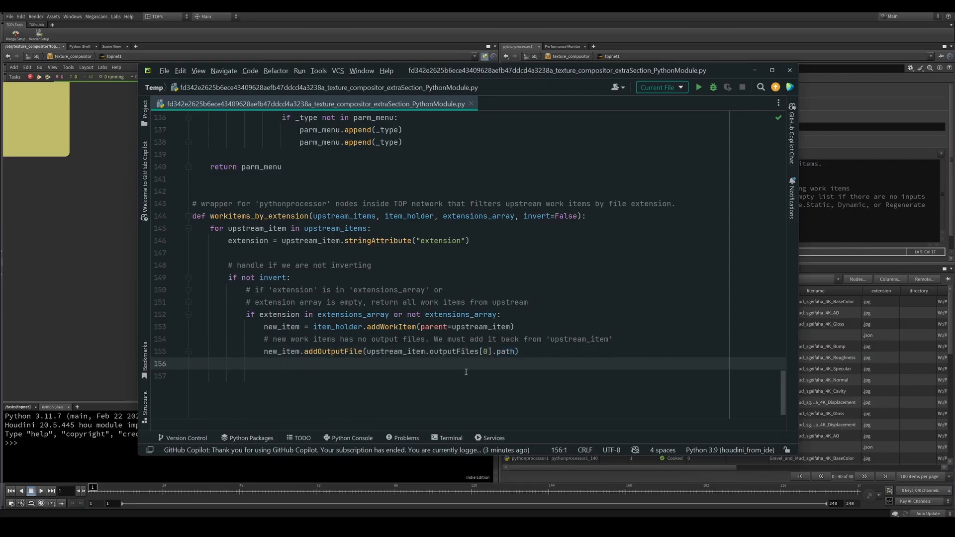
Add a commented 'if invert' block that continues when extensions_array is empty and otherwise adds work items with output files for extensions not in extensions_array
left_click_drag(723, 75, 728, 85)
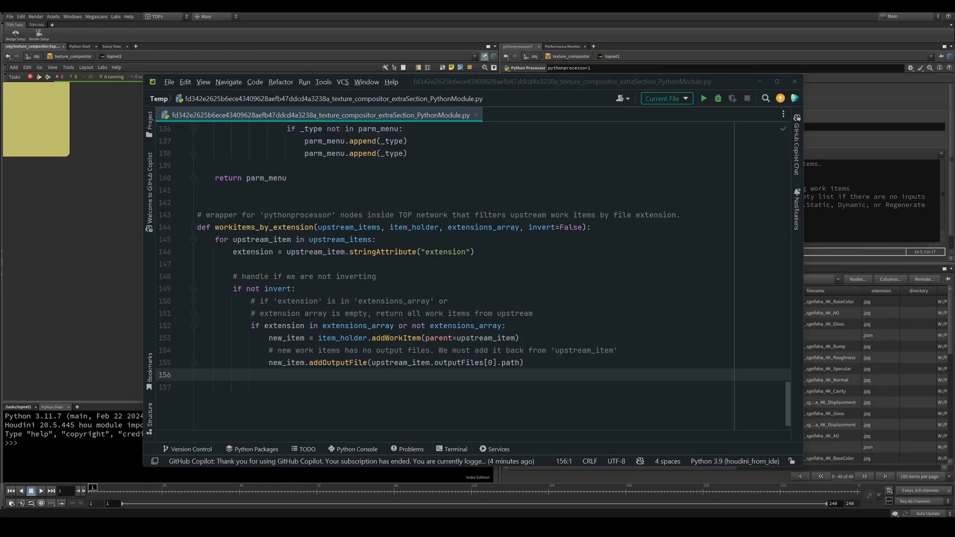
left_click(583, 371)
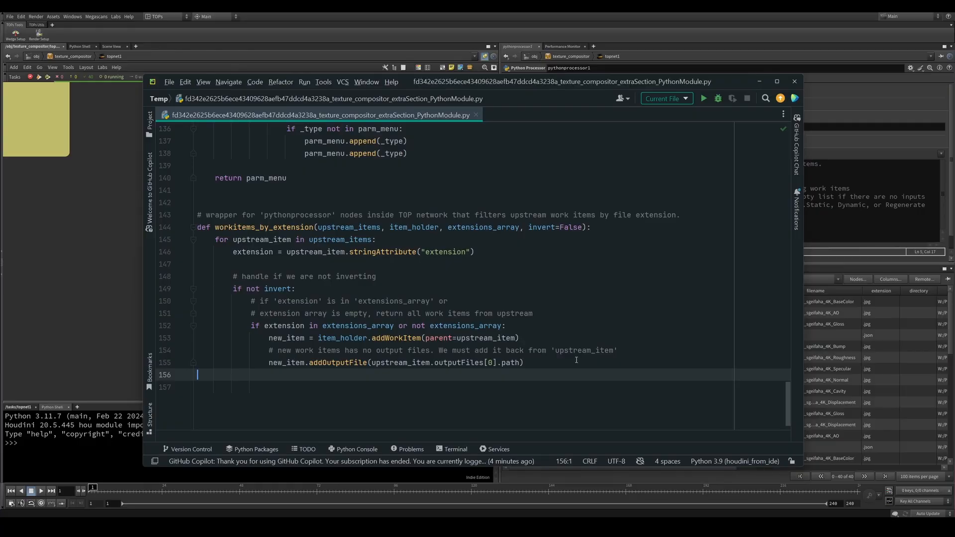
left_click(578, 361)
key("Return")
key("Return")
key("Home")
type("# handle if we are inverting         if invert:             # if 'extensions_array' is empty, return no work items, since we are returning all             # items when not inverting             if not extensions_array:                 continue             # if extension array is not empty add inverted work items             if extension not in extensions_array:                 new_item = item_holder.addWorkItem(parent=upstream_item)                 new_item.addOutputFile(upstream_item.outputFiles[0].path)")
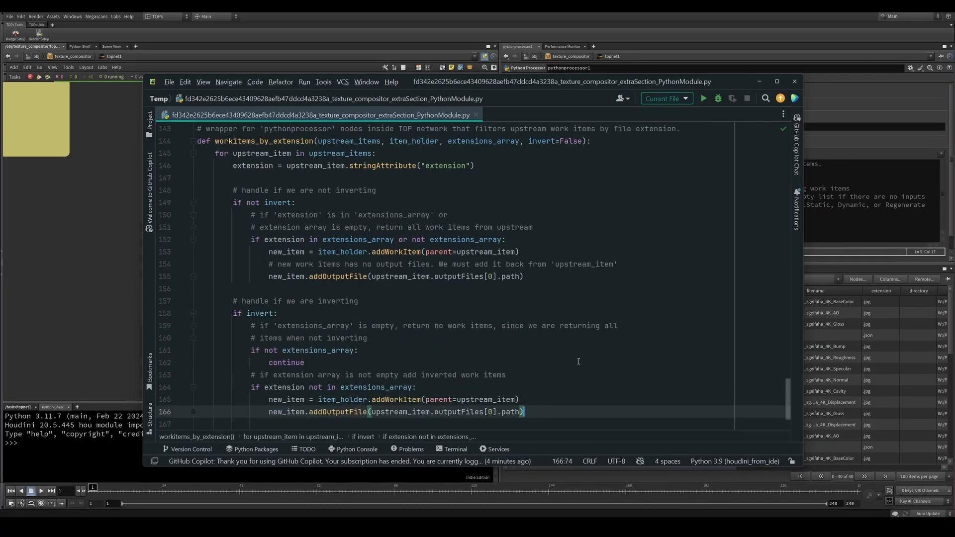
Review the invert=False default and how the inverted branch handles an empty and a filled extensions_array
scroll(337, 255, "up", 3)
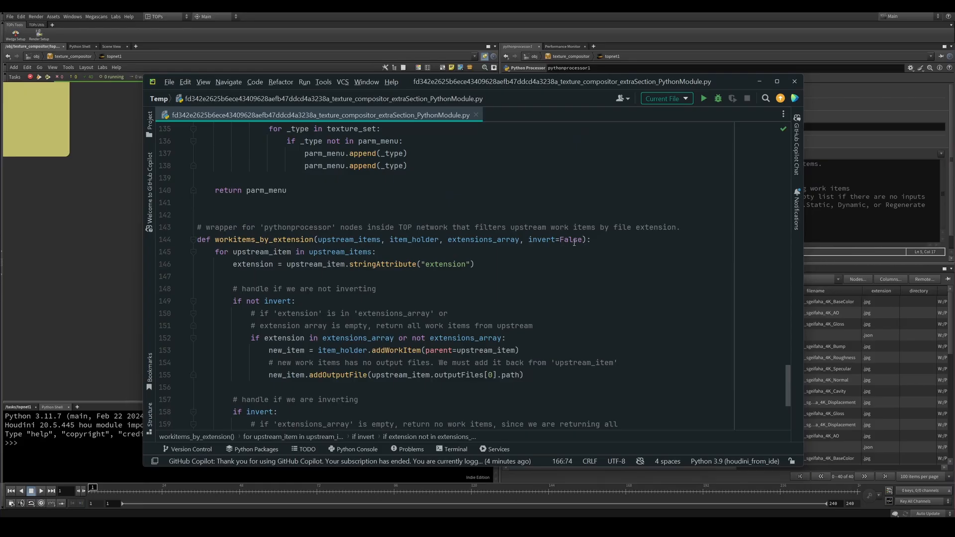
double_click(572, 239)
scroll(564, 314, "down", 3)
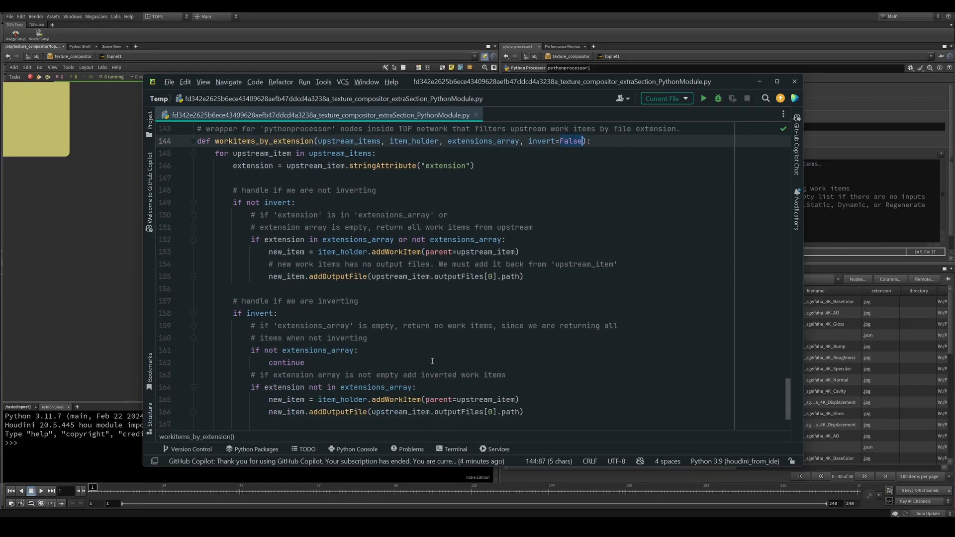
left_click(427, 362)
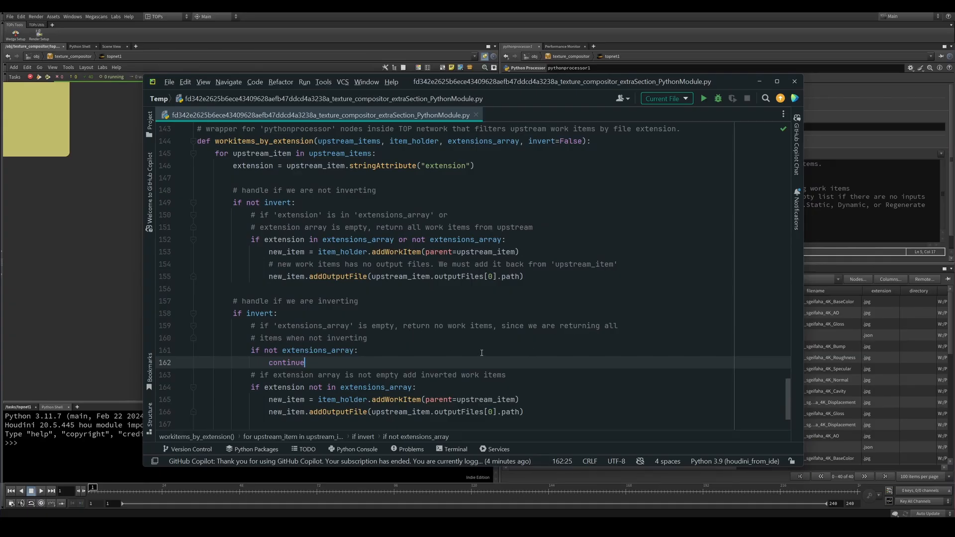
left_click(447, 341)
scroll(427, 355, "down", 2)
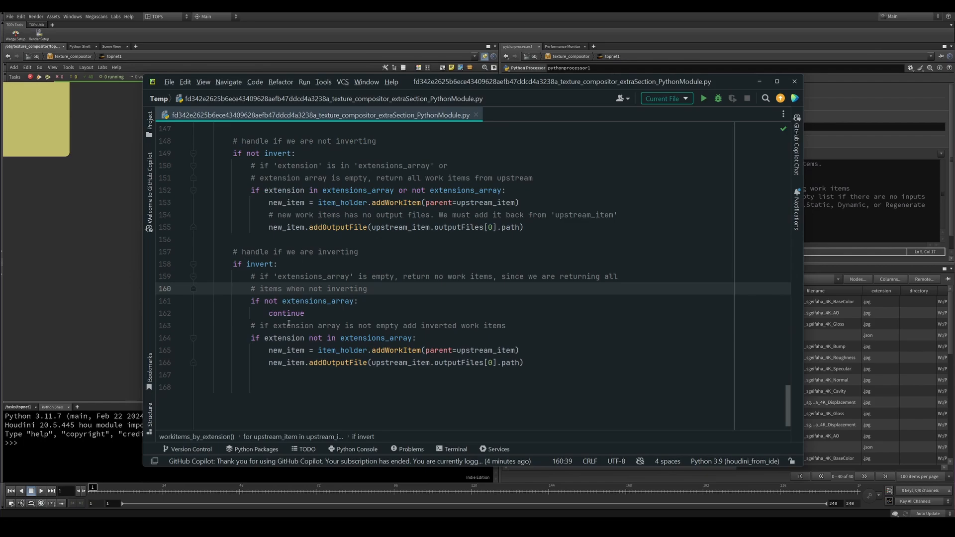
Examine the inverted branch's continue for an empty extensions_array and the work item and output file lines under 'if extension not in extensions_array'
double_click(309, 301)
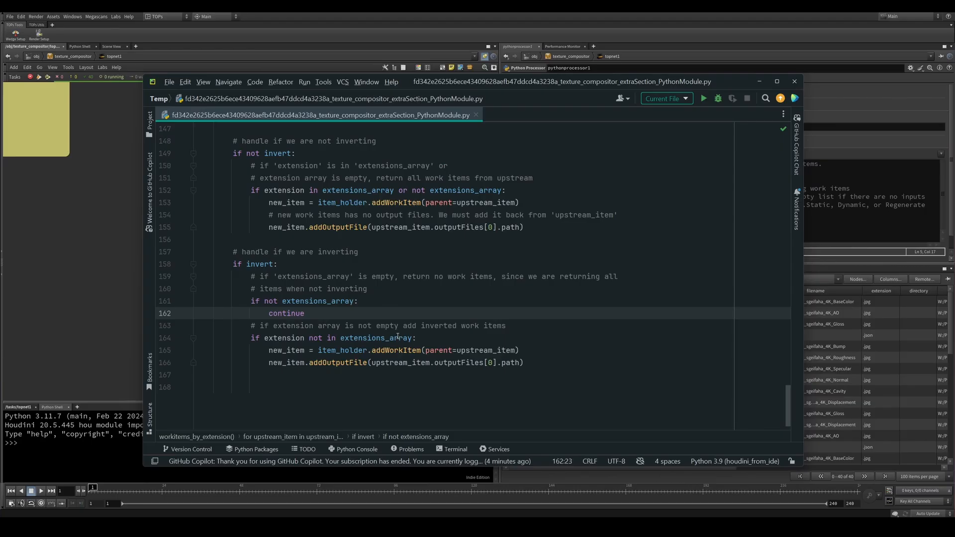
left_click(332, 312)
left_click(301, 326)
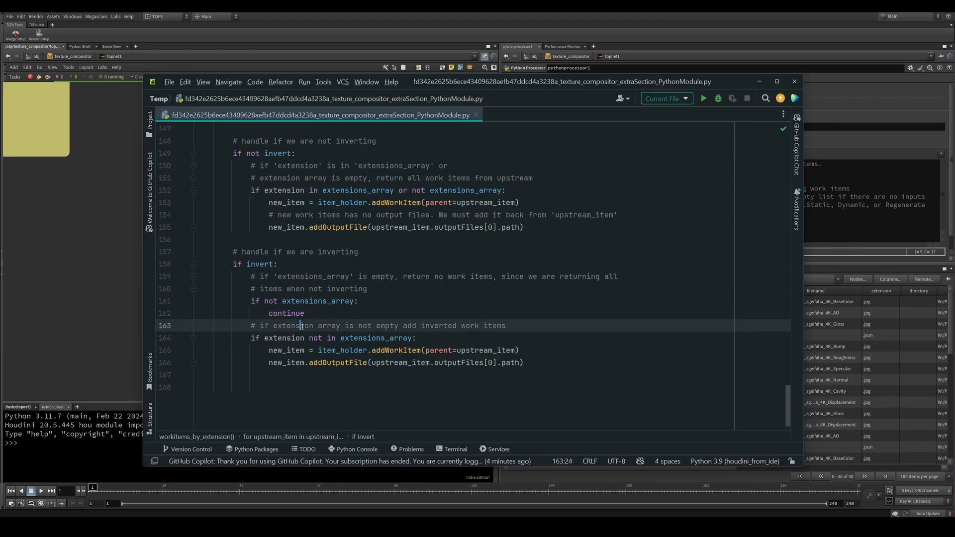
left_click(425, 321)
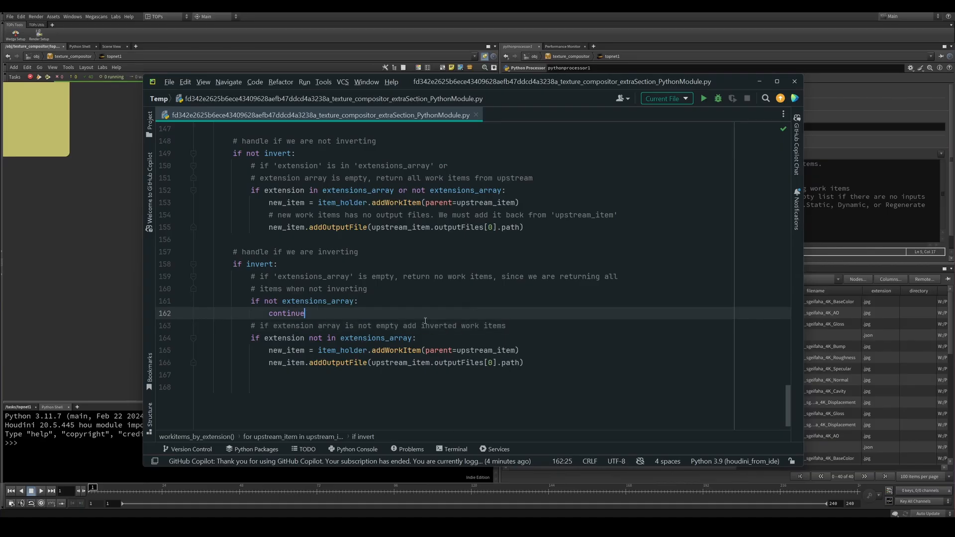
left_click(286, 338)
left_click(366, 338)
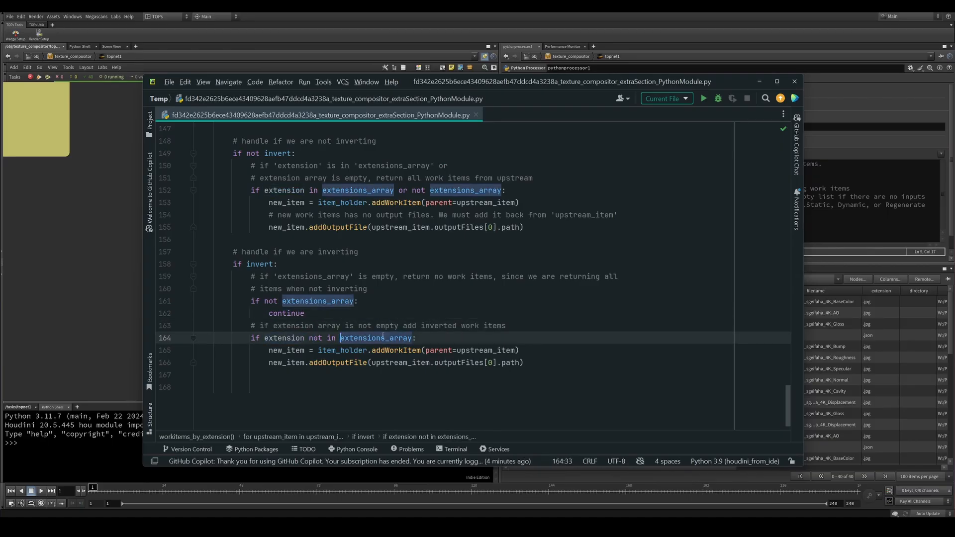
left_click(383, 314)
left_click_drag(527, 362, 181, 353)
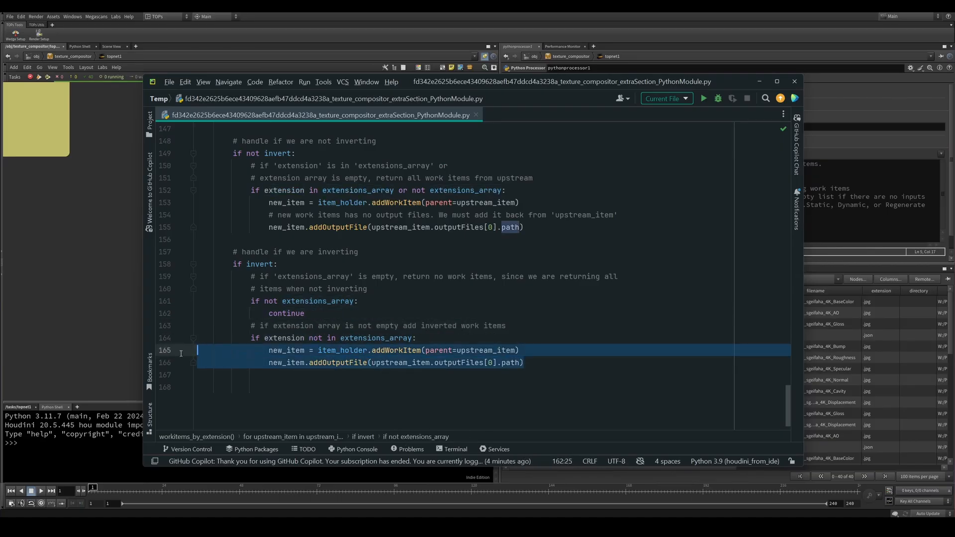
left_click(503, 351)
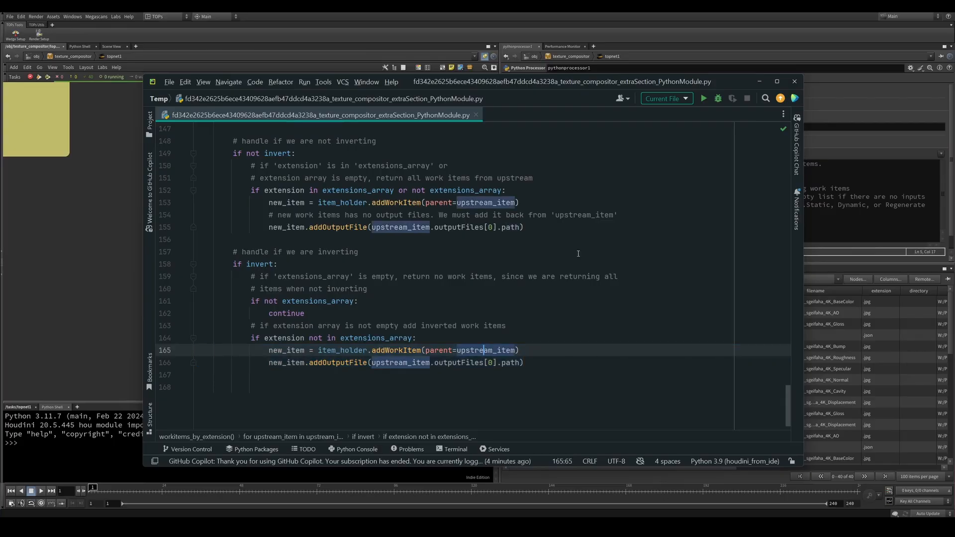
Look over the whole workitems_by_extension function, and close the external Python module editor to return to Houdini
scroll(536, 353, "up", 7)
scroll(536, 354, "down", 3)
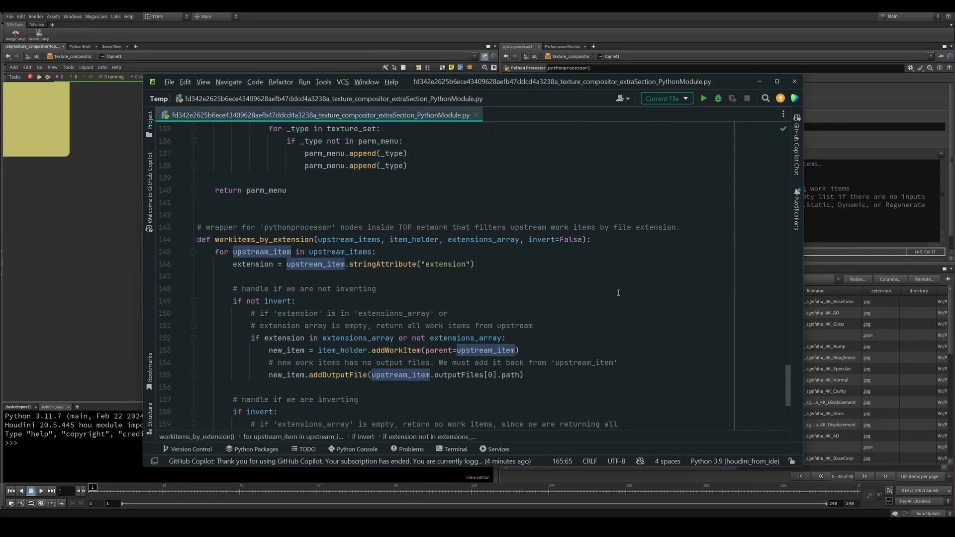
scroll(618, 293, "down", 4)
left_click(796, 82)
Replace pythonprocessor1's generate loop with hda_node = self.topNode().node("../../") and extensions_array = hda_node.hdaModule().get_extension_array(hda_node)
scroll(379, 346, "down", 1)
middle_click_drag(353, 289, 391, 230)
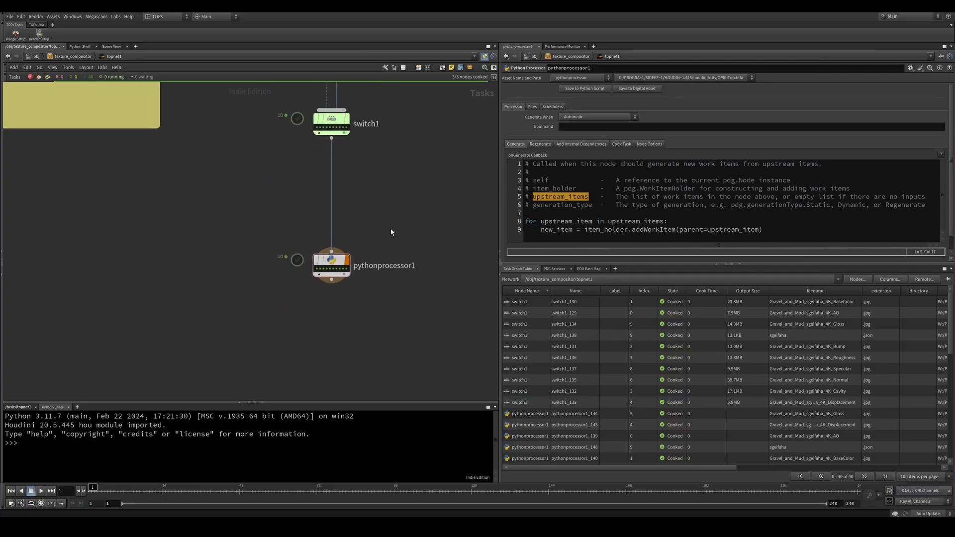
scroll(391, 232, "up", 1)
left_click(383, 271)
middle_click_drag(341, 312, 205, 305)
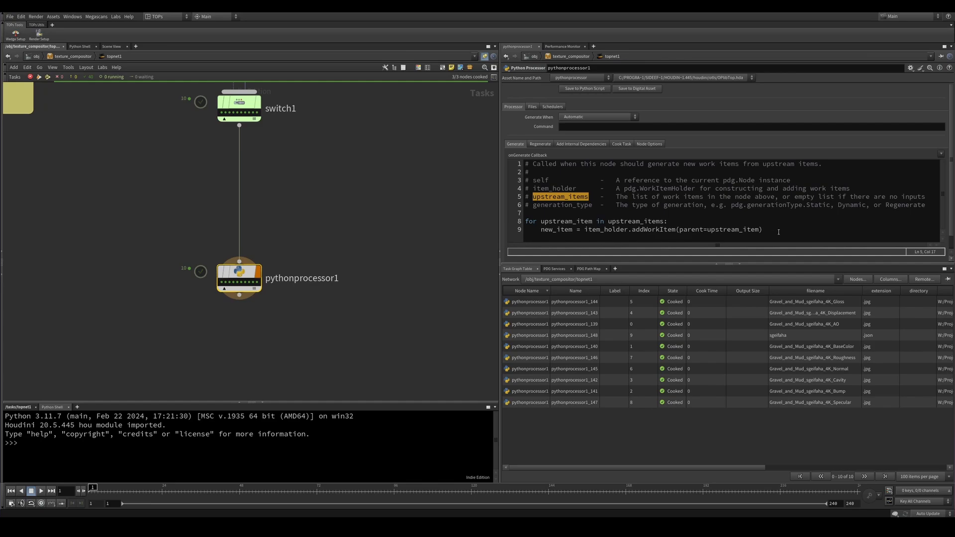
left_click_drag(779, 232, 525, 221)
type("hda_node = self.topNode().node(\"../../\") extensions_array = hda_node.hdaModule().get_extension_array(hda_node)")
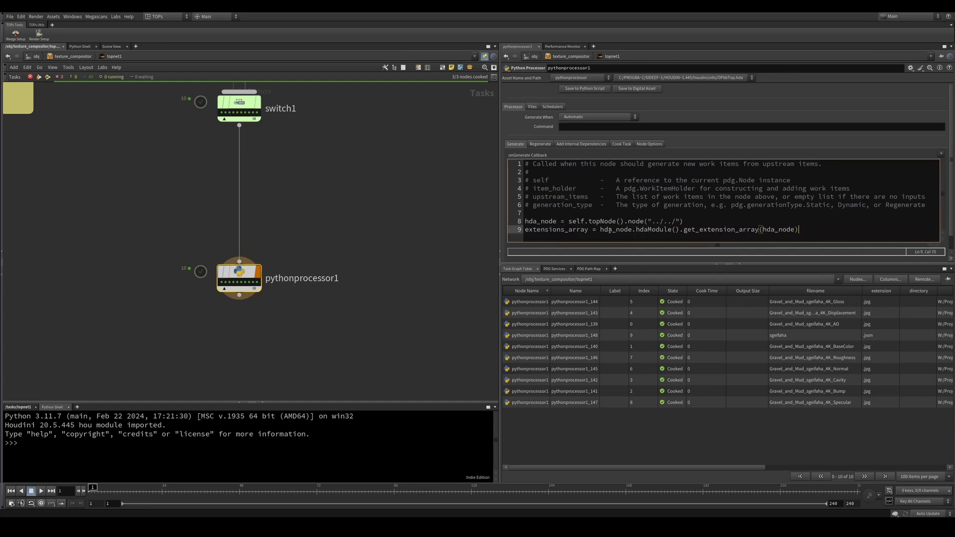
left_click(551, 214)
left_click(425, 241)
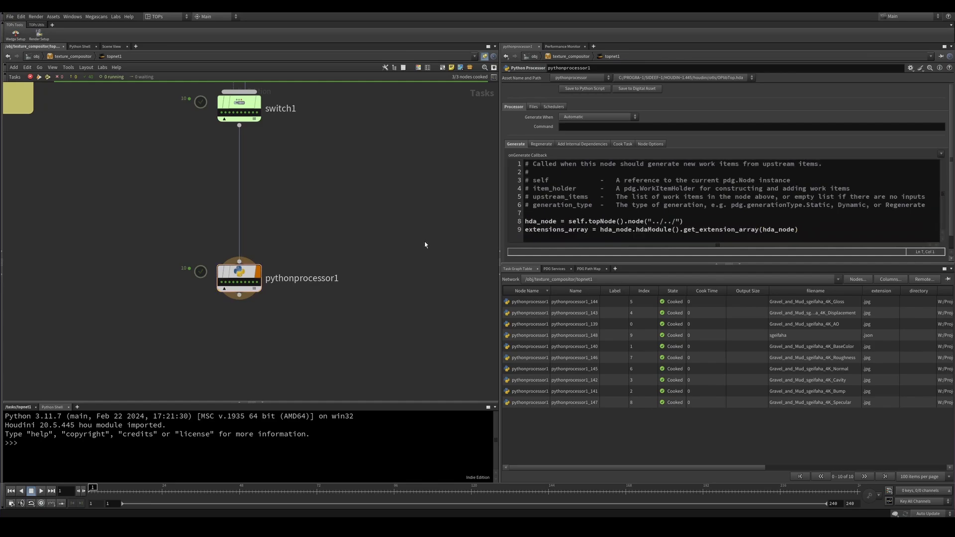
Examine how self and topNode() are used in the hda_node line of pythonprocessor1's generate callback
left_click(541, 222)
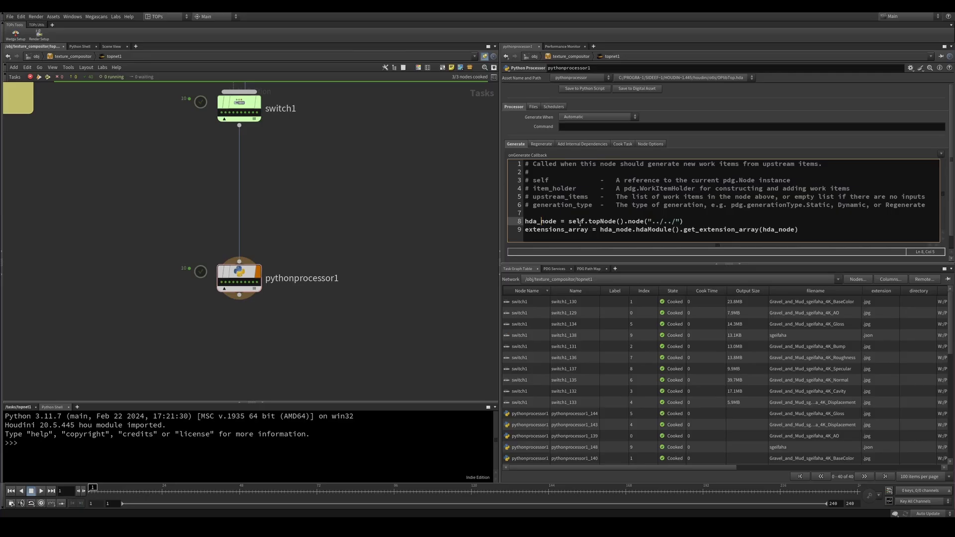
double_click(541, 179)
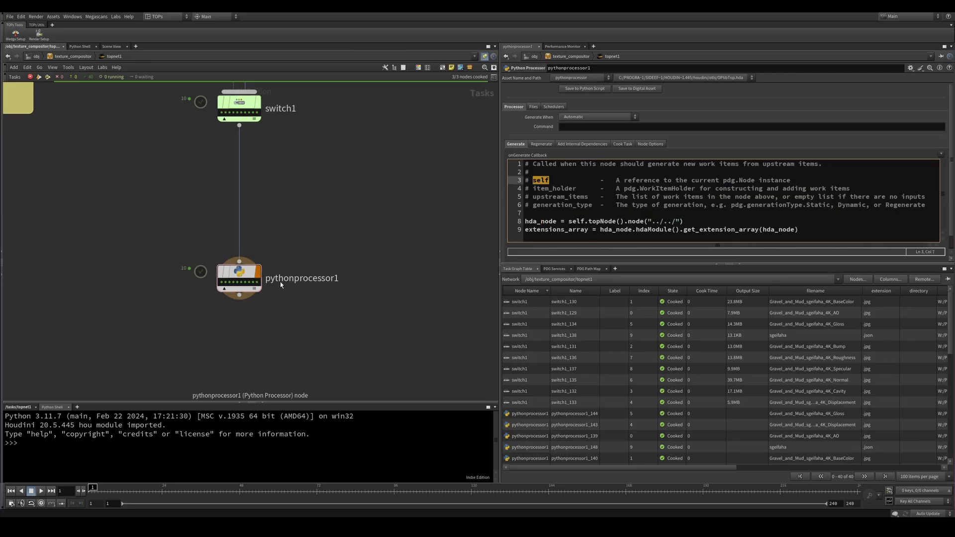
left_click(636, 228)
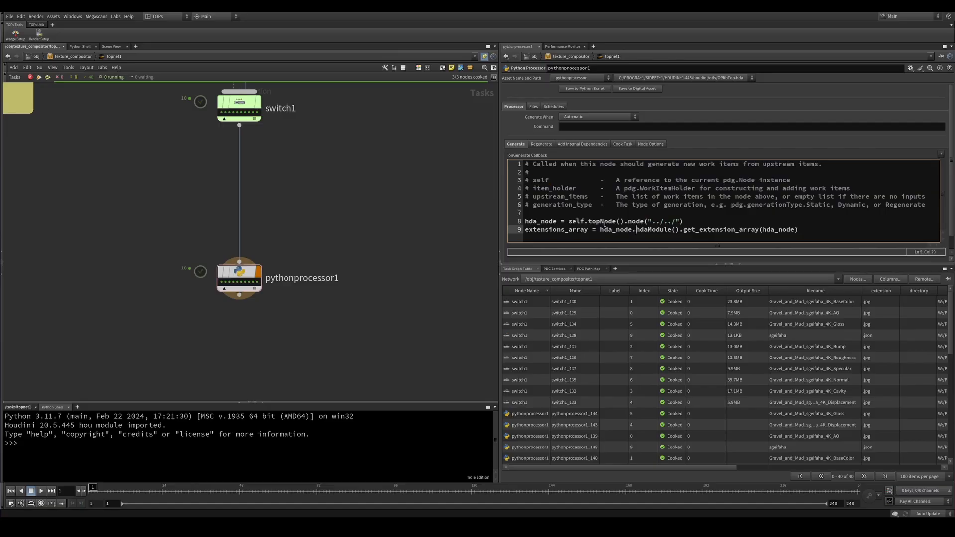
double_click(603, 222)
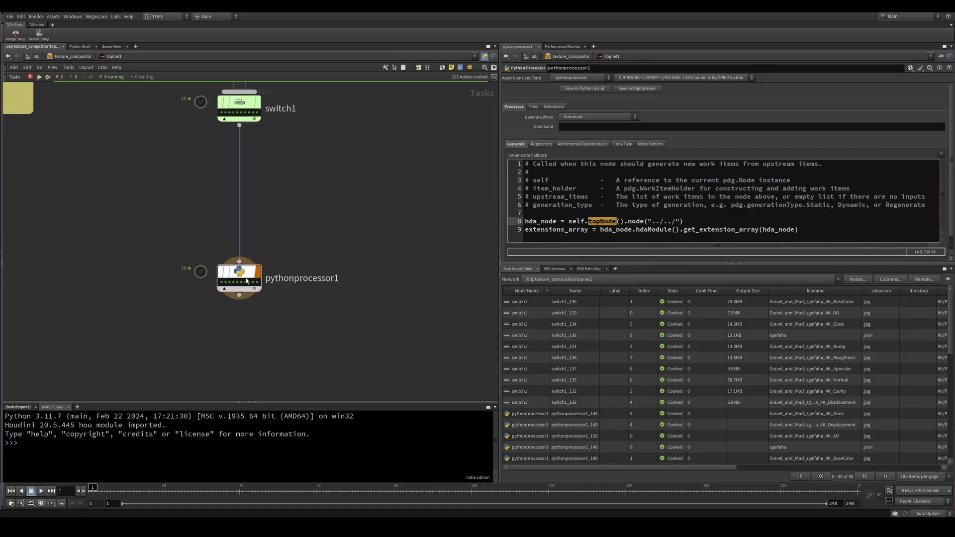
Detach pythonprocessor1 from the network and reconnect the output of switch1 to its input
mouse_move(240, 285)
left_mouse_down()
mouse_move(284, 262)
mouse_move(237, 276)
left_mouse_up()
left_click(655, 206)
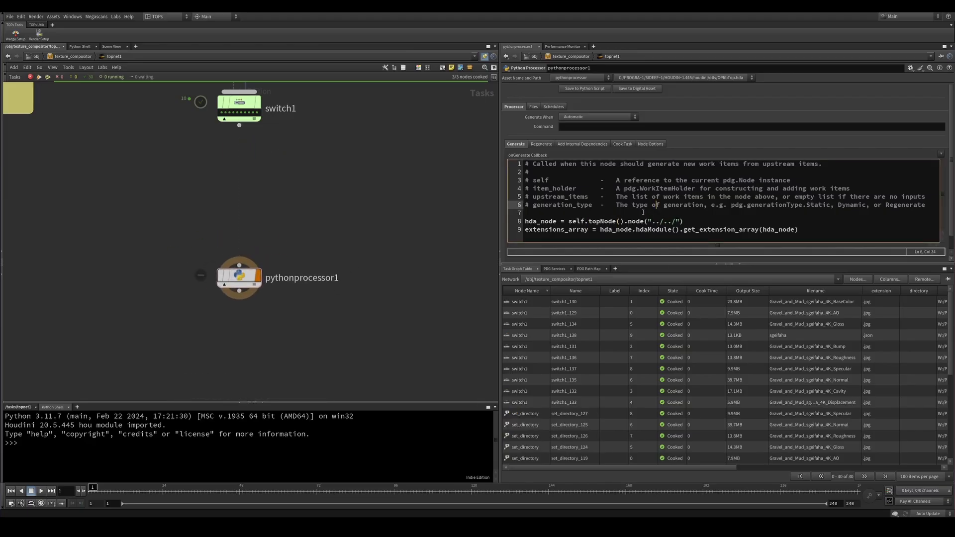
left_click_drag(241, 127, 248, 240)
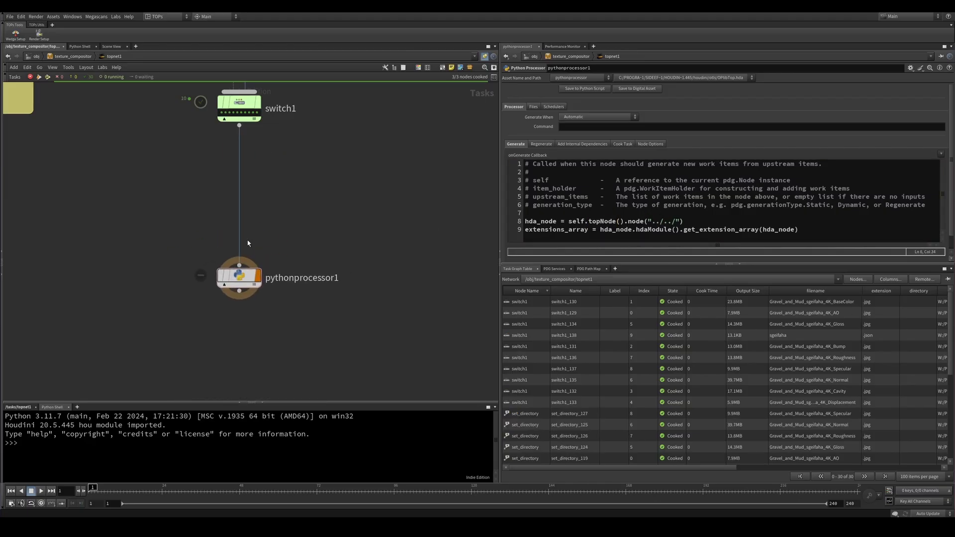
Append the comment "# wrapper function for python processor" and the call hda_node.hdaModule().workitems_by_extension(upstream_items, item_holder, extensions_array, invert=False) to the generate callback
triple_click(637, 219)
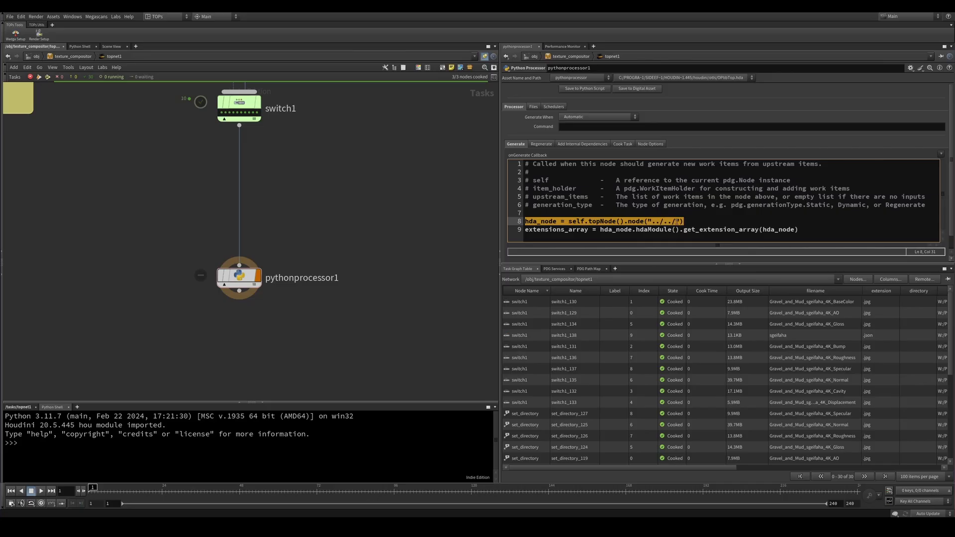
left_click(658, 215)
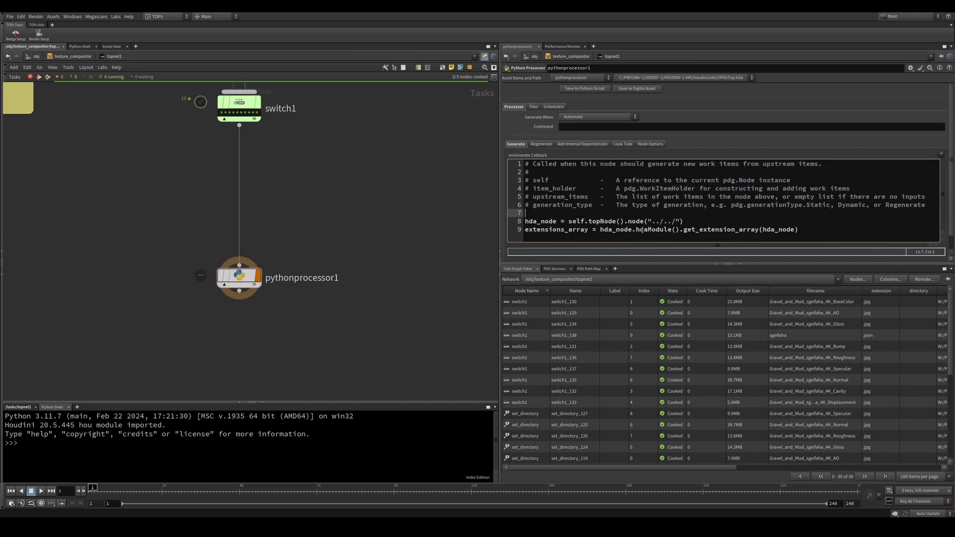
left_click(792, 222)
double_click(781, 229)
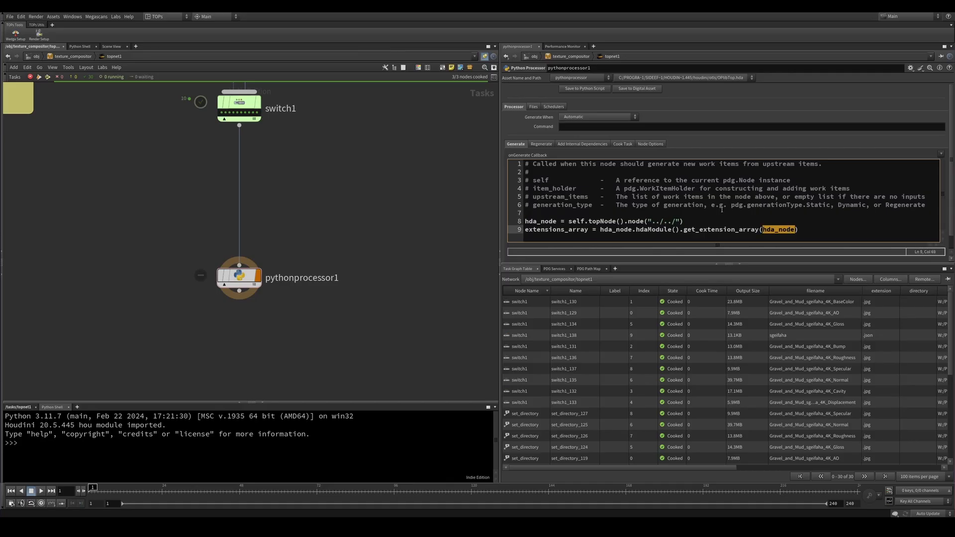
double_click(541, 222)
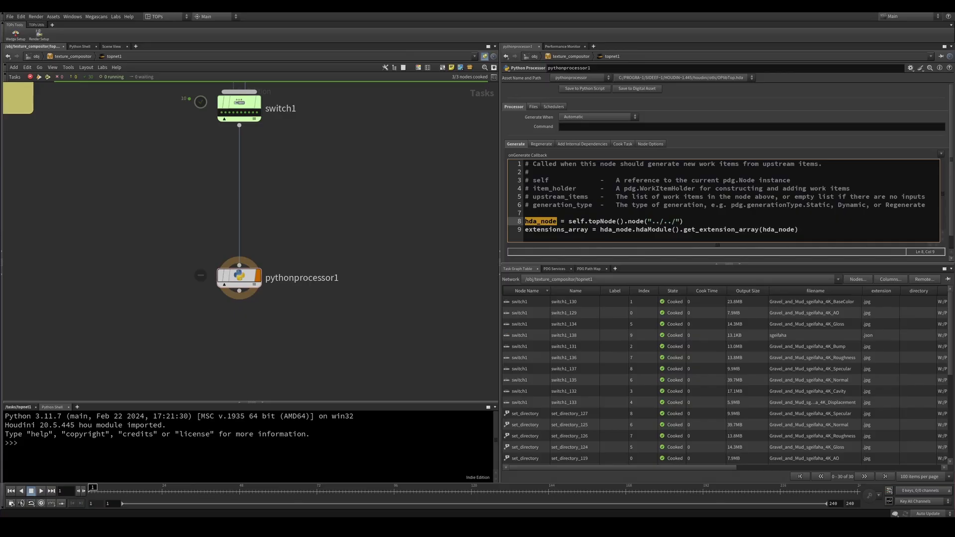
left_click(811, 228)
key("Return")
key("Return")
type("# wrapper function for python processor hda_node.hdaModule().workitems_by_extension(upstream_items, item_holder, extensions_array, invert=False)")
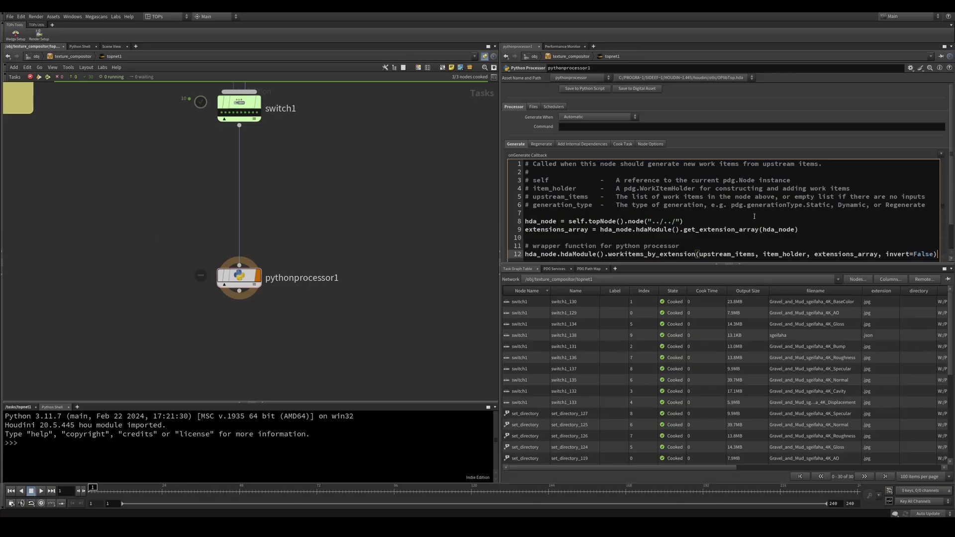
Examine the parts of the workitems_by_extension call, including the module reference, upstream_items, item_holder and extensions_array arguments
scroll(753, 215, "down", 1)
left_click(748, 214)
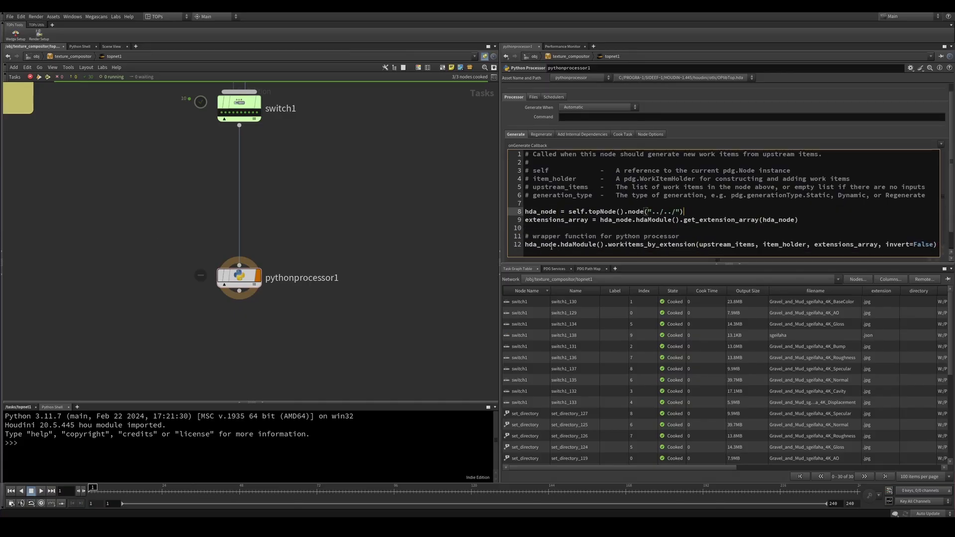
double_click(546, 245)
double_click(577, 244)
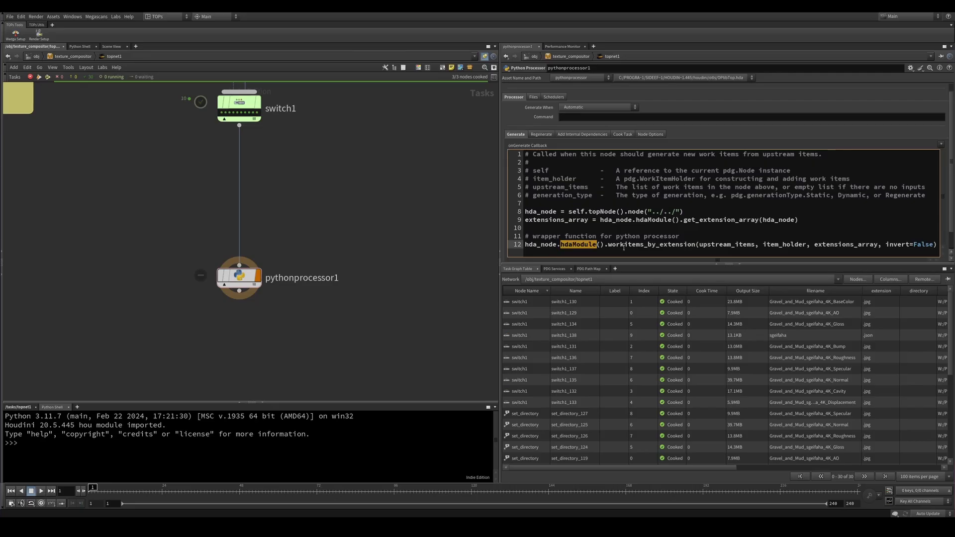
double_click(640, 244)
left_click(717, 232)
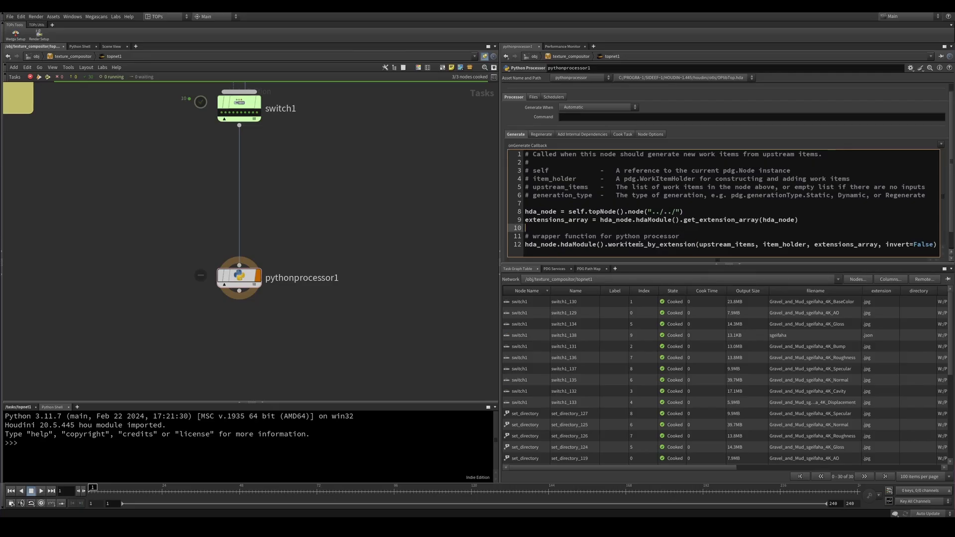
double_click(715, 244)
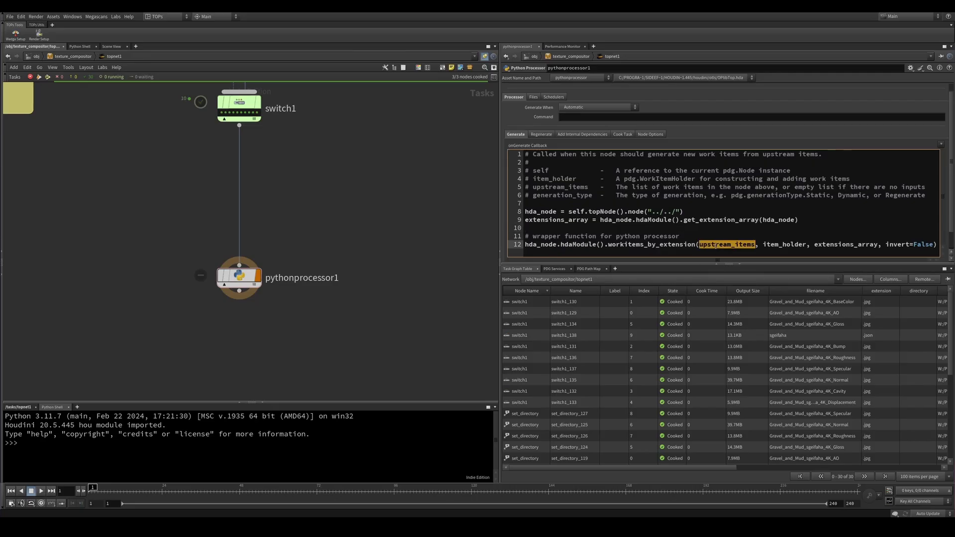
double_click(559, 179)
left_click(849, 245)
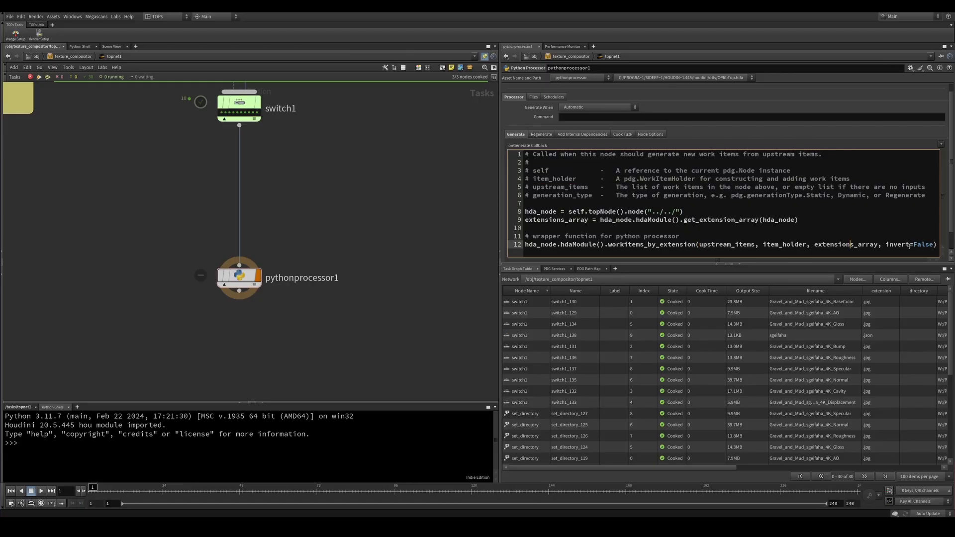
Cook the pythonprocessor1 node to generate its filtered work items
middle_click_drag(309, 250, 371, 262)
right_click(303, 285)
left_click(334, 302)
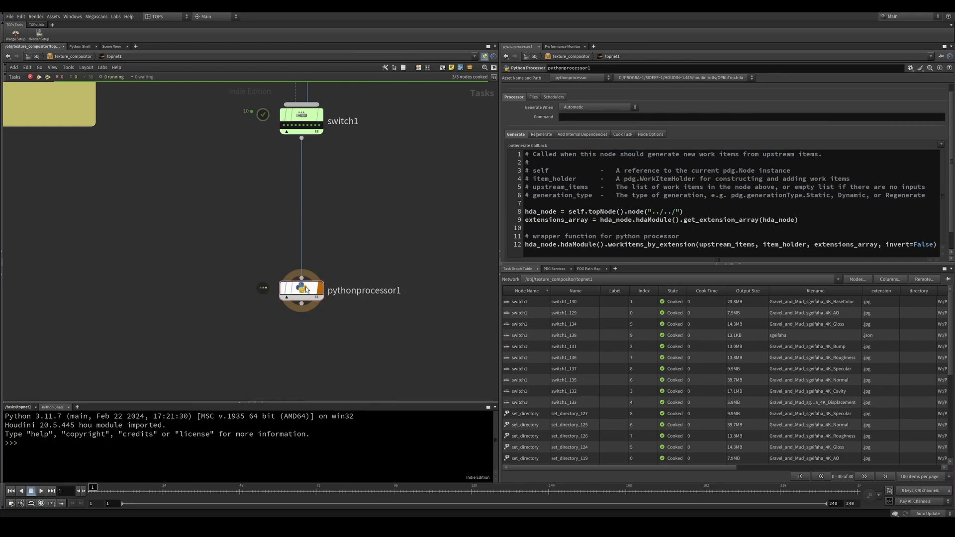
scroll(334, 290, "up", 3)
scroll(342, 298, "down", 2)
middle_click_drag(342, 294, 379, 260)
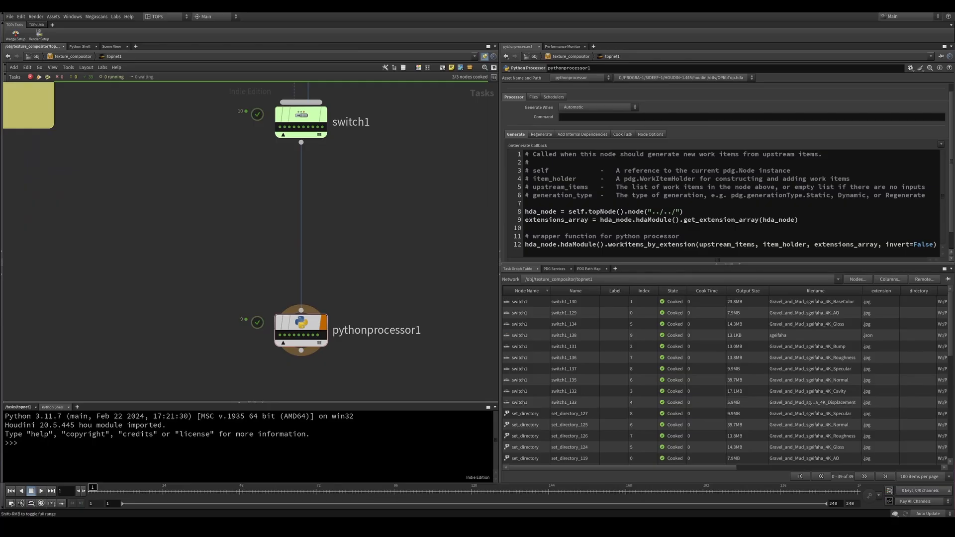
Open the texture_compositor parameters in a floating window, compare its file extensions with pythonprocessor1's work items, and close the window
left_click(84, 70)
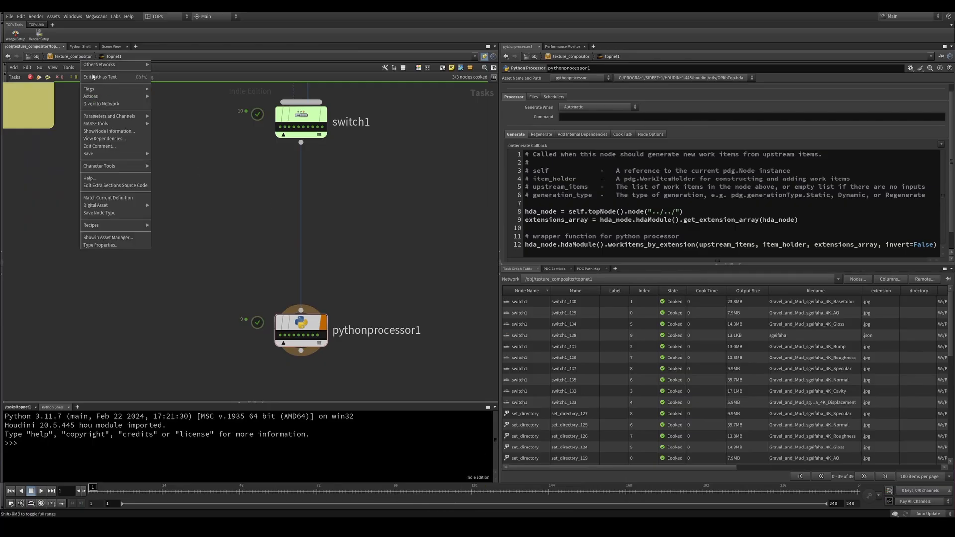
mouse_move(119, 117)
left_click(182, 117)
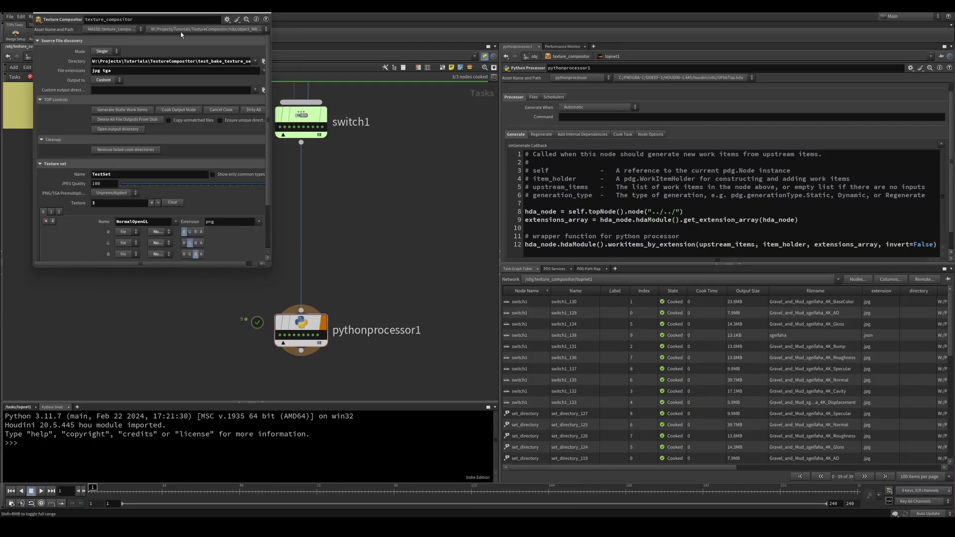
left_click_drag(181, 10, 702, 176)
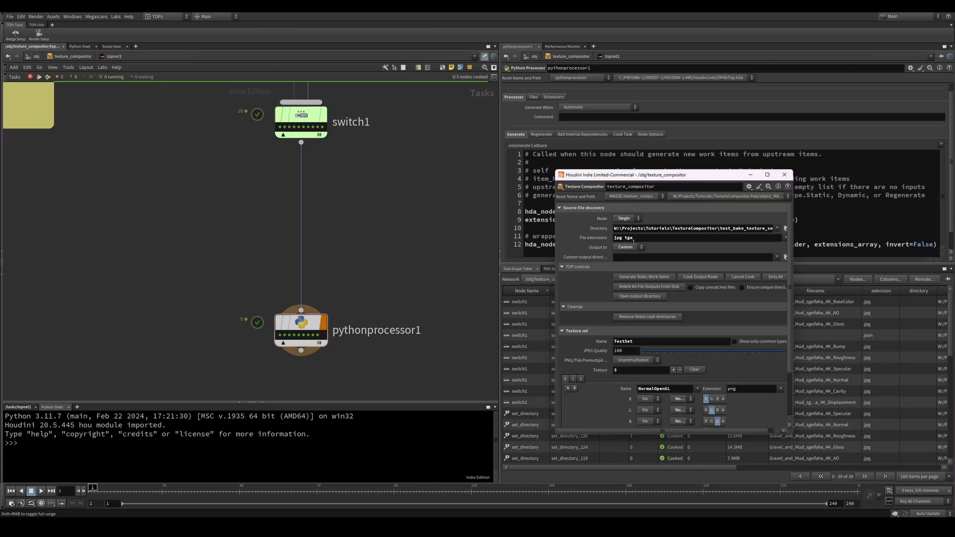
double_click(618, 237)
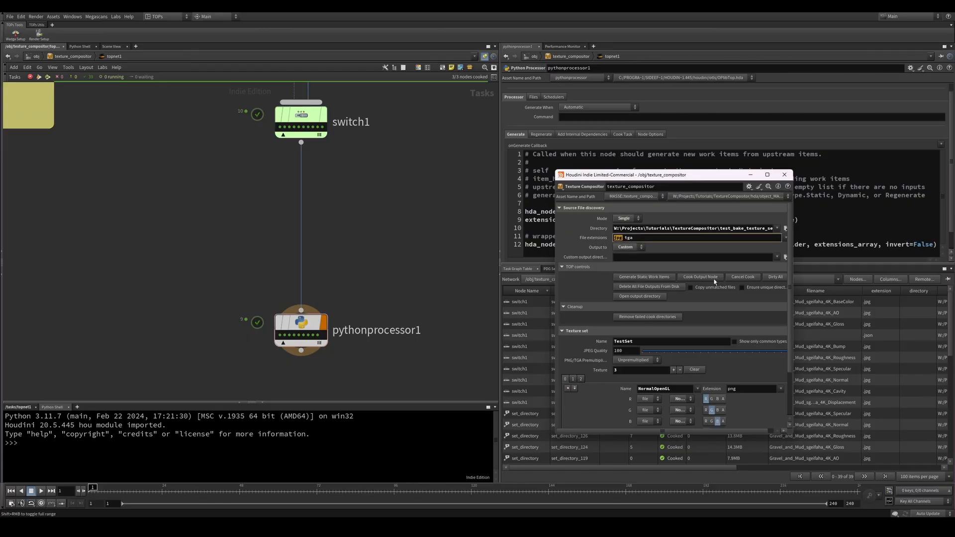
scroll(876, 387, "down", 6)
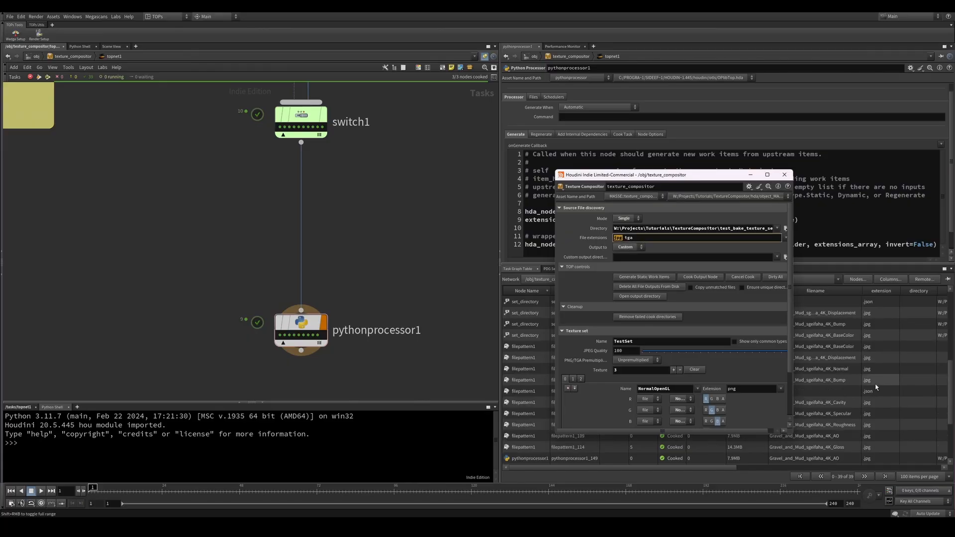
scroll(880, 395, "up", 6)
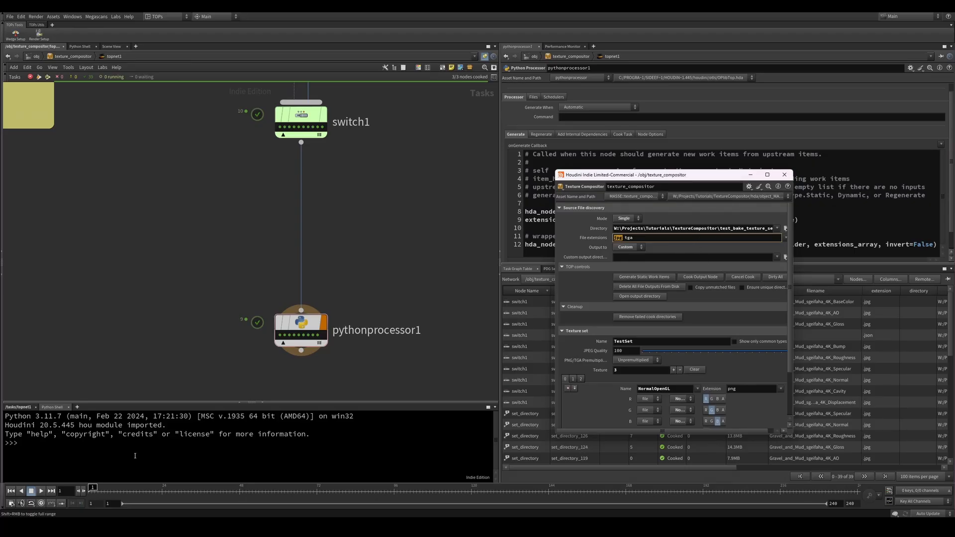
left_click(300, 329)
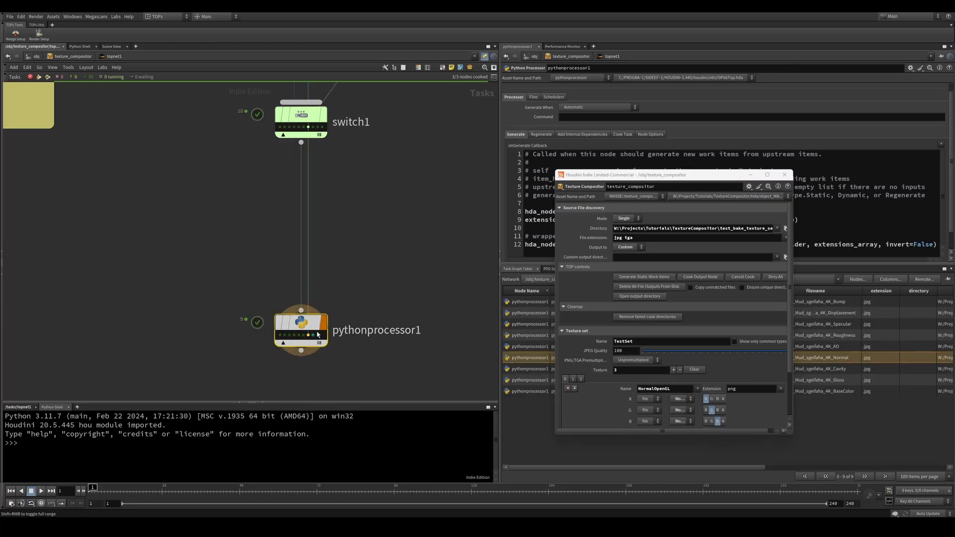
left_click(784, 174)
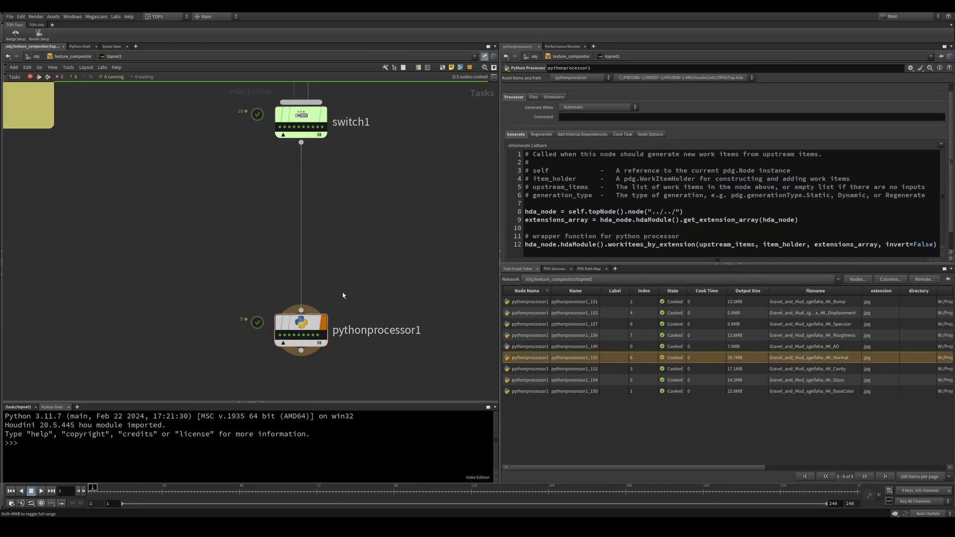
Set invert to True in the workitems_by_extension call, recook pythonprocessor1 and inspect its work item
left_click(928, 245)
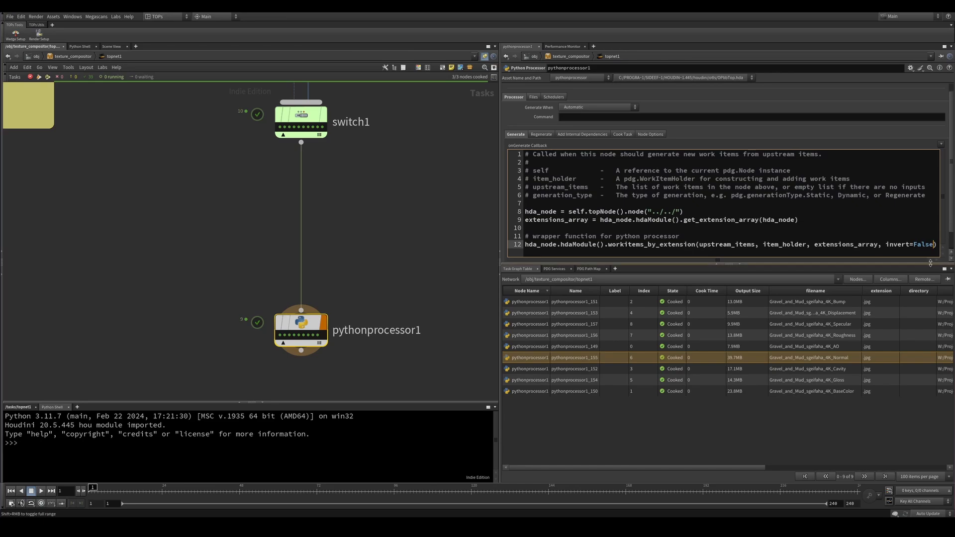
key("BackSpace")
key("BackSpace")
key("BackSpace")
key("BackSpace")
key("BackSpace")
type("True")
right_click(301, 318)
left_click(358, 315)
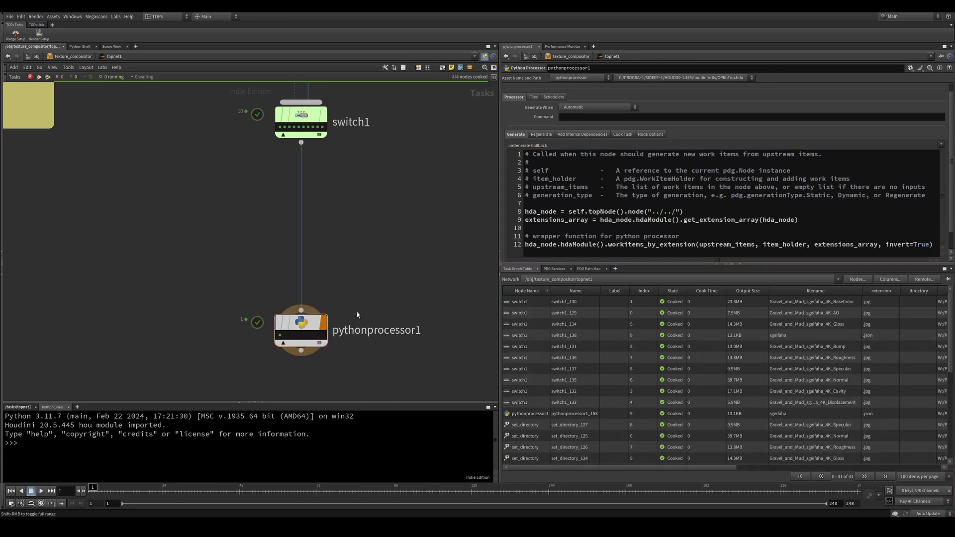
left_click(280, 336)
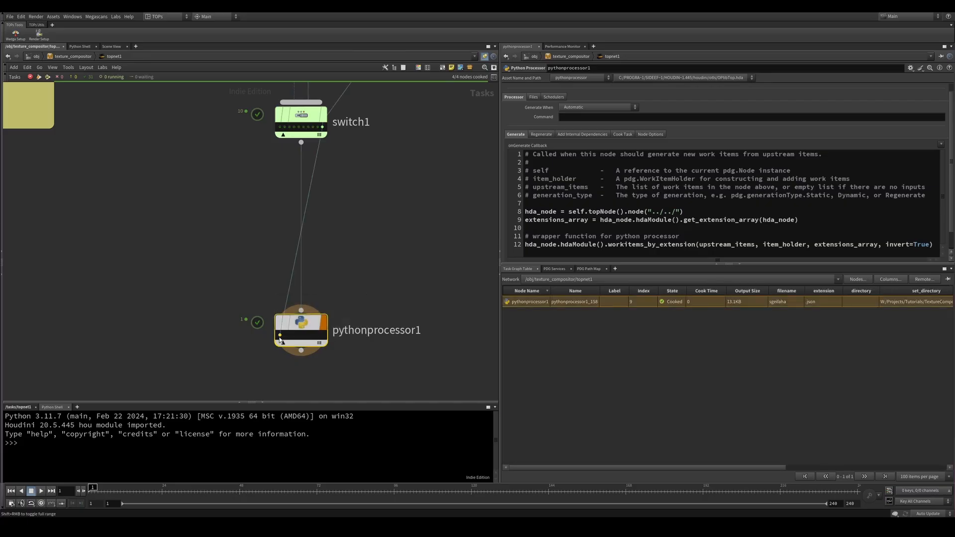
Set invert back to False in the workitems_by_extension call and recook pythonprocessor1
left_click(930, 252)
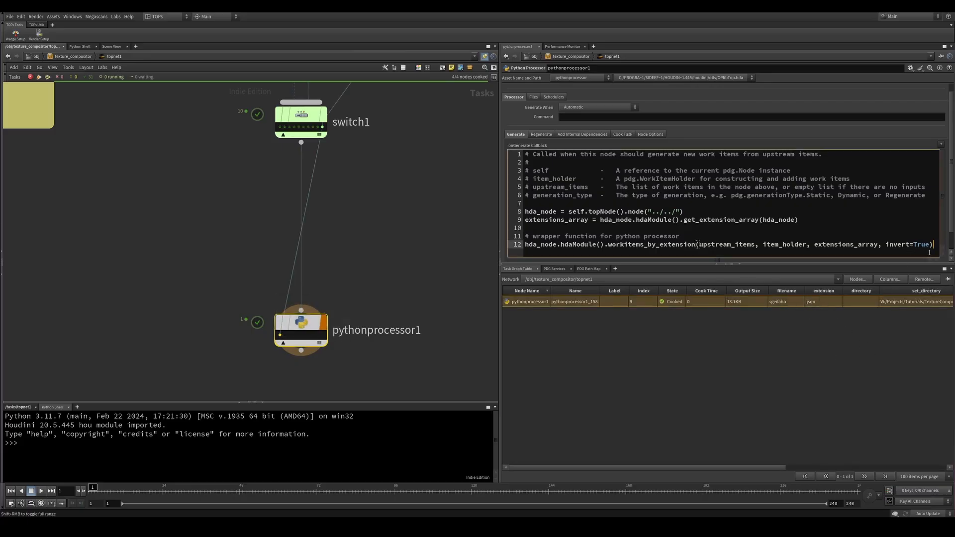
key("Left")
key("BackSpace")
key("BackSpace")
key("BackSpace")
key("BackSpace")
type("False")
left_click(351, 311)
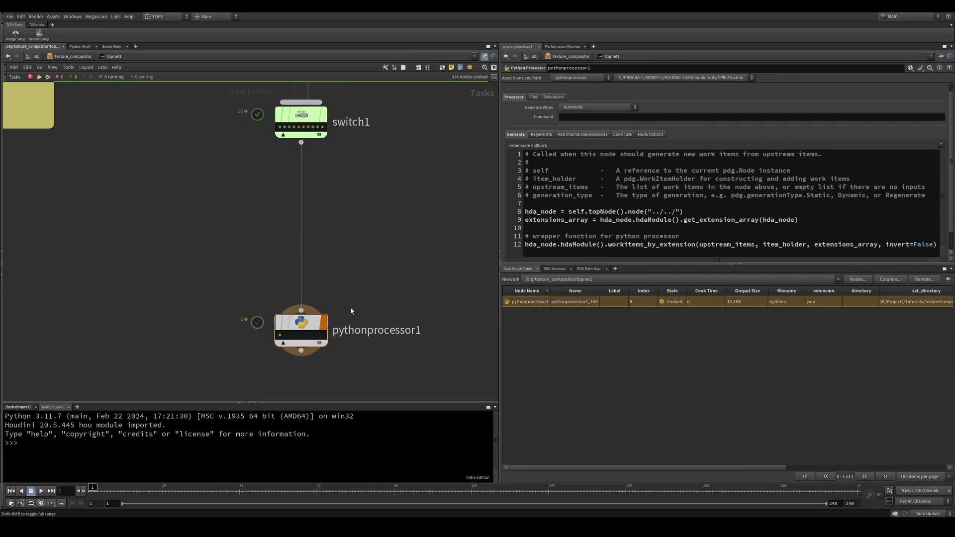
Paste the "Python processor vs. Python script" sticky note beside pythonprocessor1, below the strcmp note, and read it
scroll(351, 311, "down", 5)
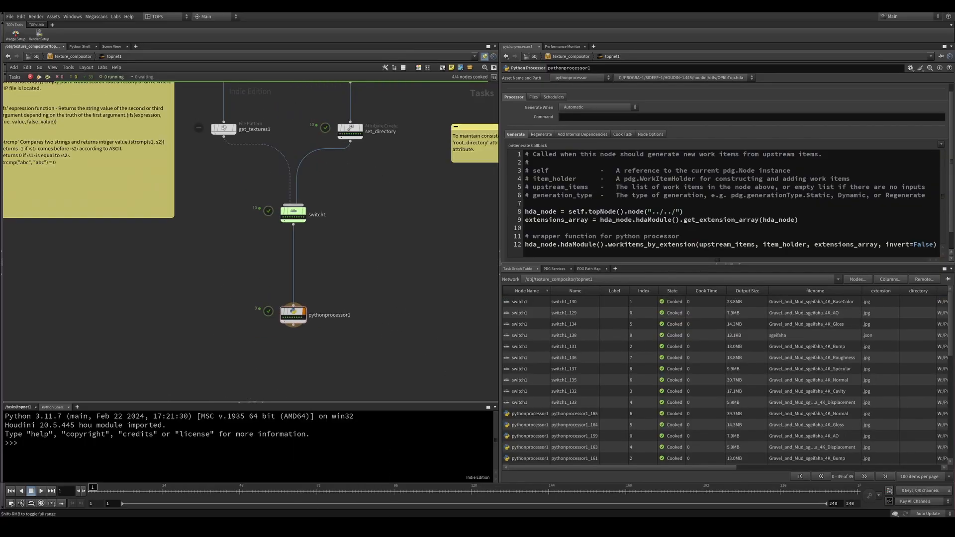
middle_click_drag(125, 324, 263, 283)
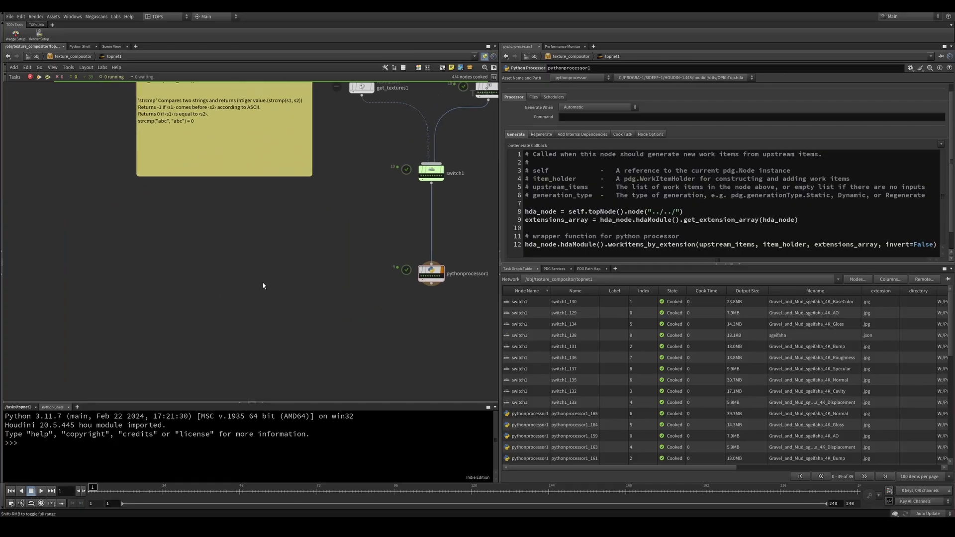
key("ctrl+v")
left_click_drag(335, 275, 301, 270)
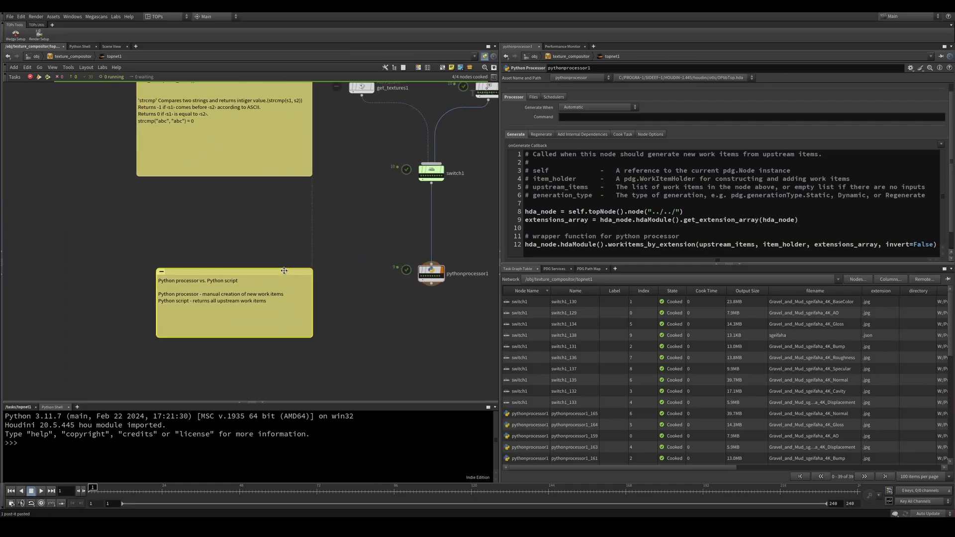
scroll(263, 307, "up", 3)
scroll(130, 308, "up", 2)
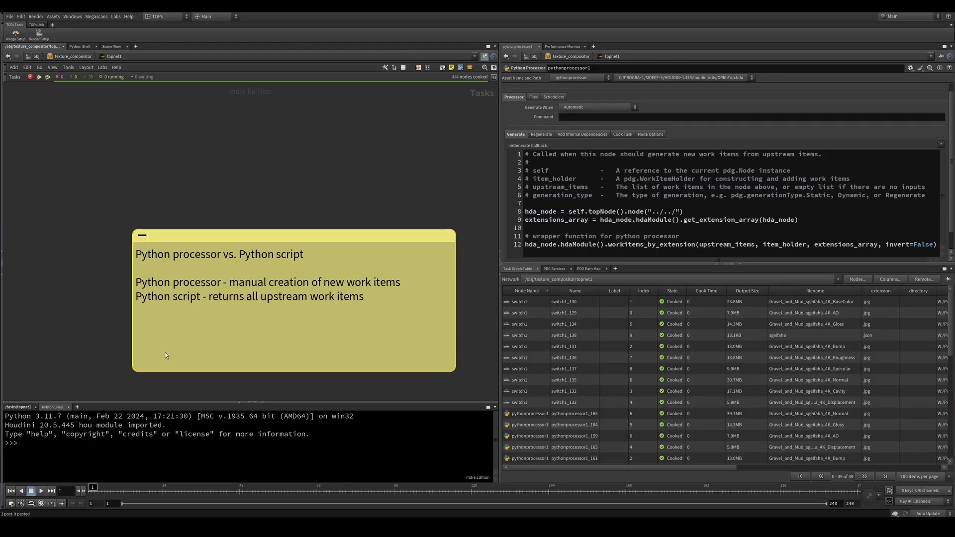
scroll(176, 319, "down", 2)
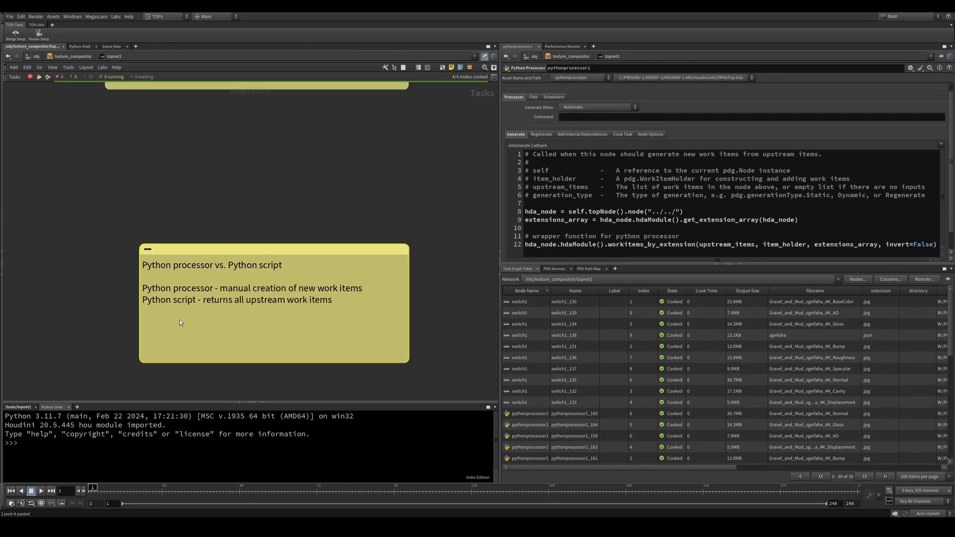
scroll(241, 309, "up", 2)
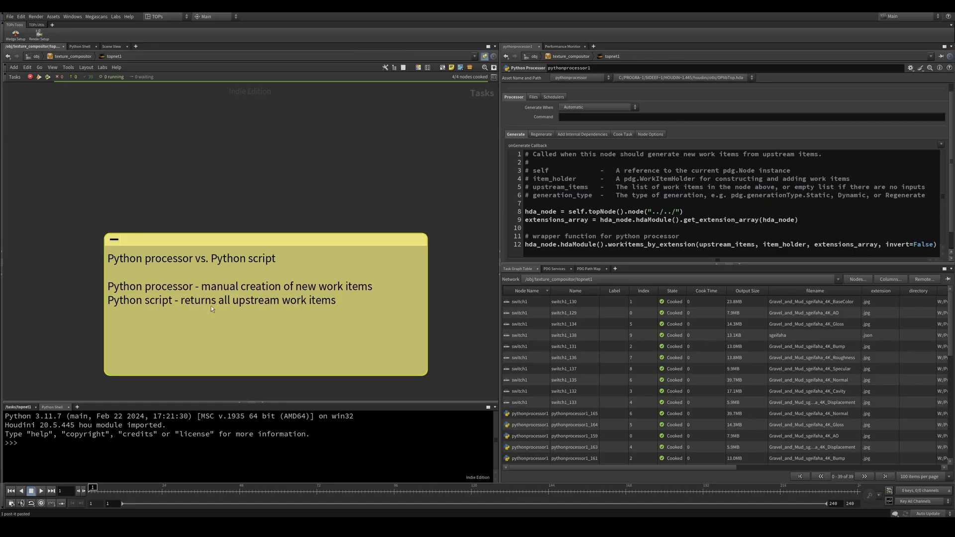
Open the information window of the Cavity texture's work item on pythonprocessor1
scroll(372, 350, "down", 3)
scroll(384, 335, "down", 3)
middle_click_drag(401, 359, 229, 341)
scroll(263, 311, "up", 5)
middle_click_drag(263, 311, 157, 253)
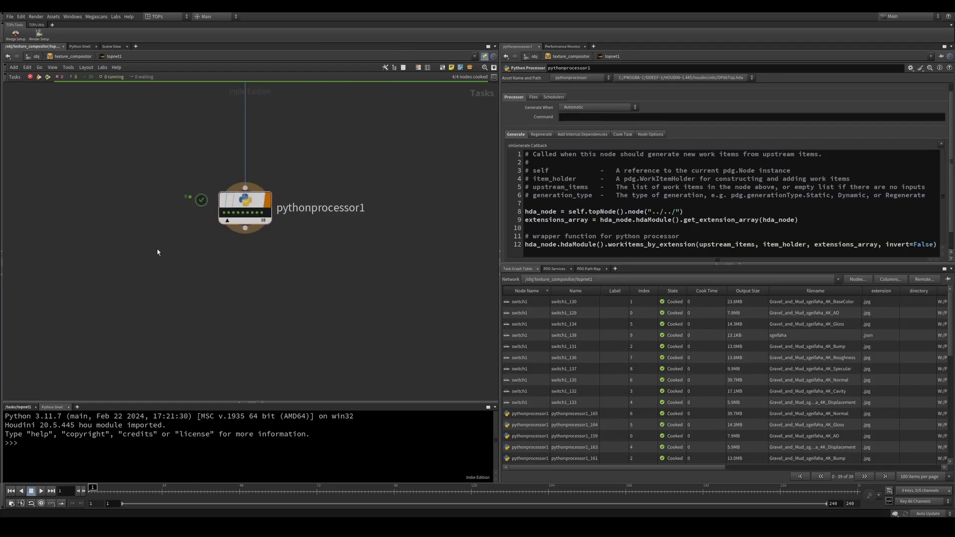
left_click(239, 214)
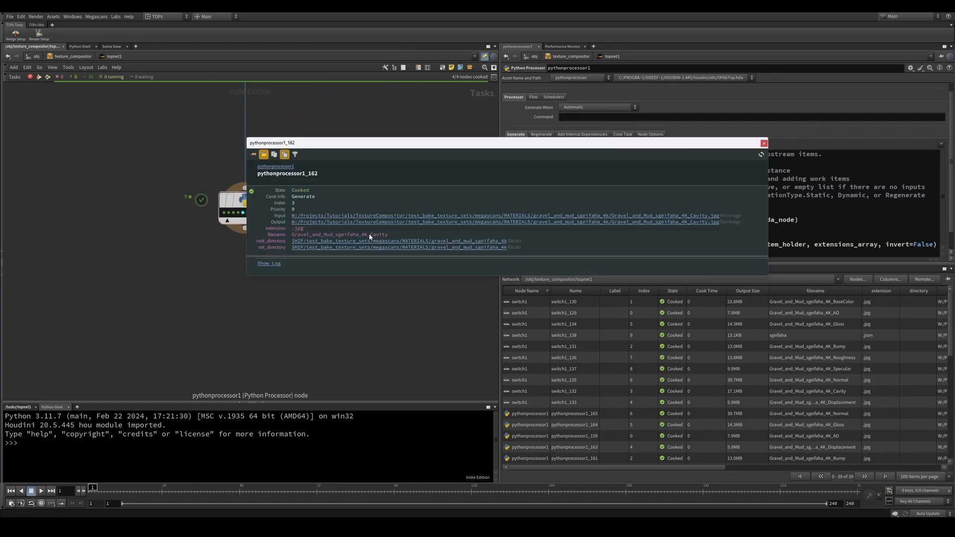
Examine the filename attribute in the Cavity work item's information window and close the window
left_click_drag(370, 237, 390, 236)
left_click(390, 235)
left_click_drag(388, 236, 316, 236)
left_click(319, 236)
left_click(764, 144)
Add an Attribute from String node below pythonprocessor1 and wire it to pythonprocessor1's output
middle_click_drag(348, 305, 336, 294)
key("Tab")
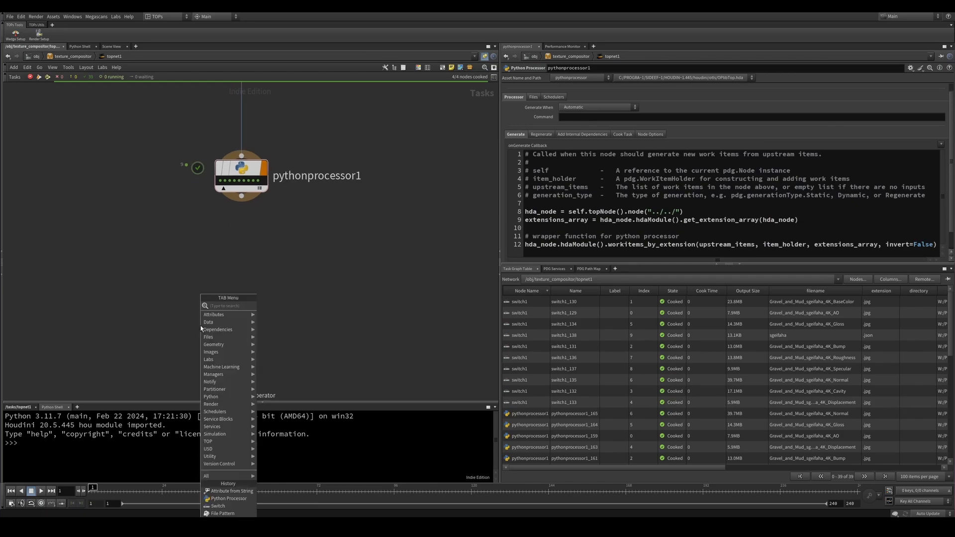
type("att fr")
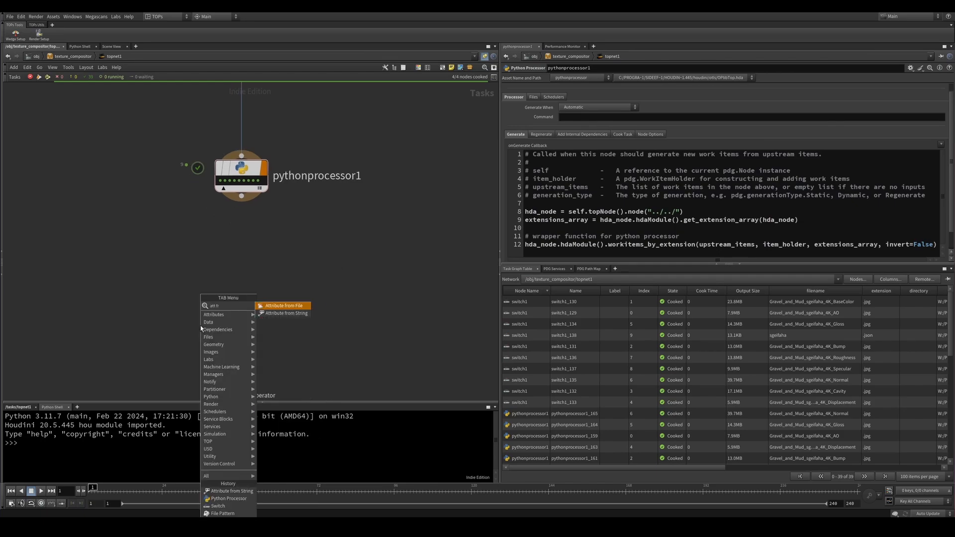
key("Down")
key("Return")
left_click(201, 327)
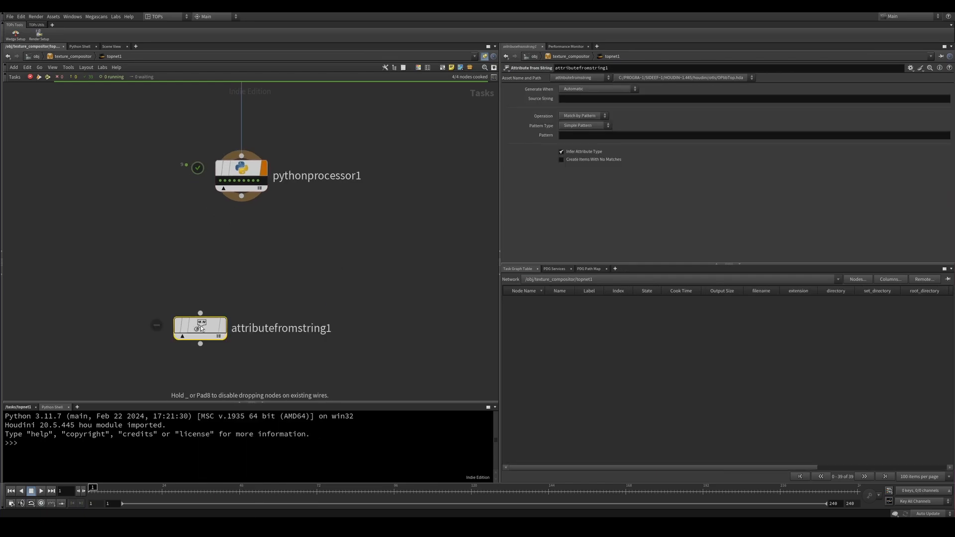
scroll(201, 328, "up", 3)
left_click_drag(206, 323, 279, 313)
scroll(296, 296, "down", 3)
left_click_drag(275, 205, 284, 289)
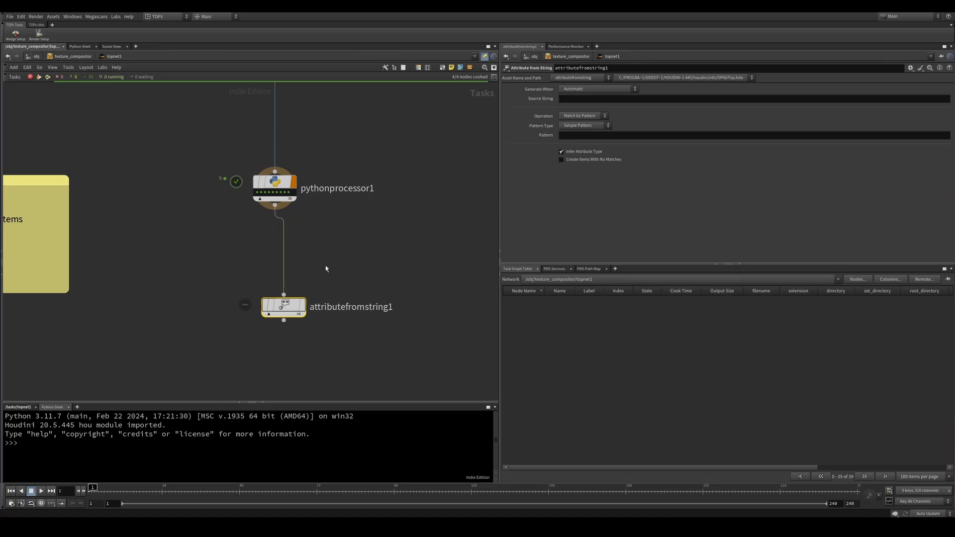
left_click(329, 324)
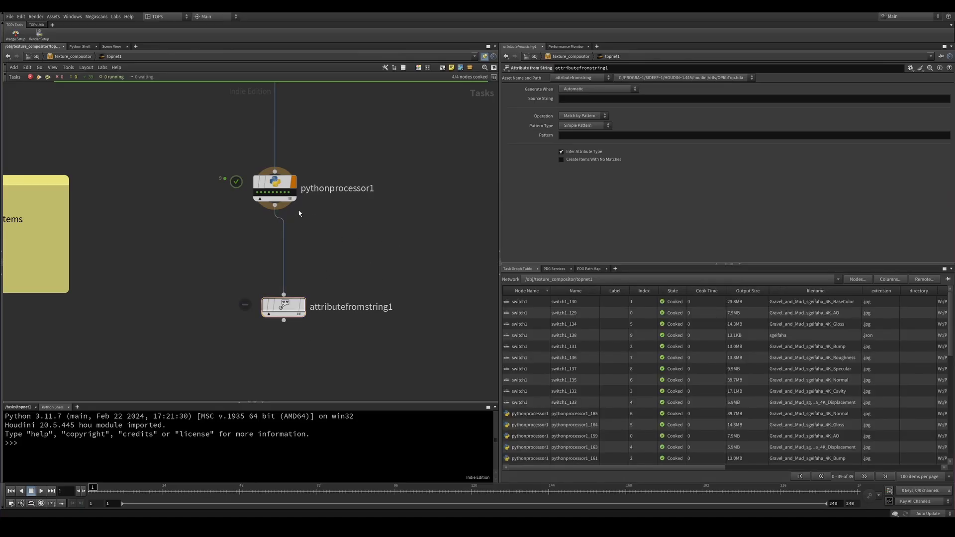
left_click(279, 188)
left_click_drag(321, 258, 239, 361)
left_click(594, 98)
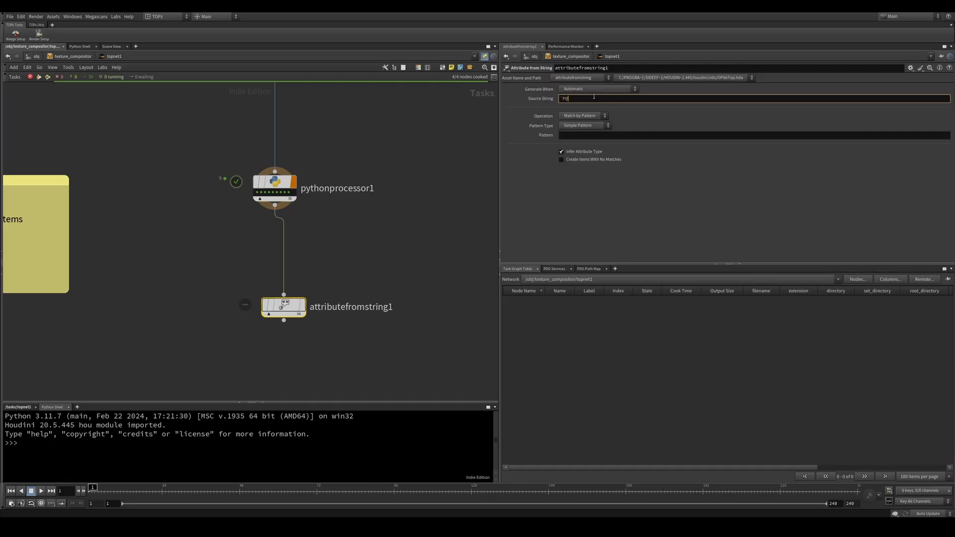
type("P@filename")
key("Return")
key("shift+v")
scroll(288, 309, "up", 2)
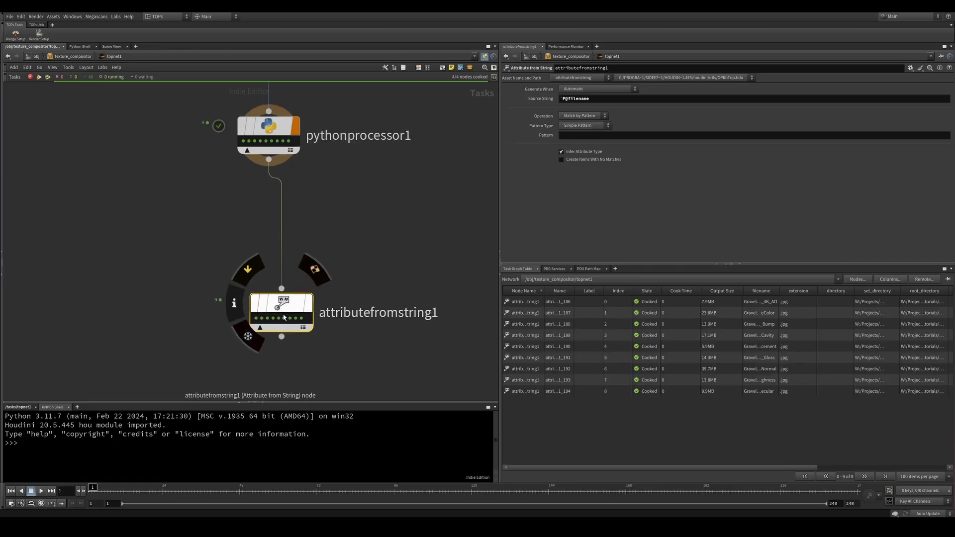
middle_click(280, 318)
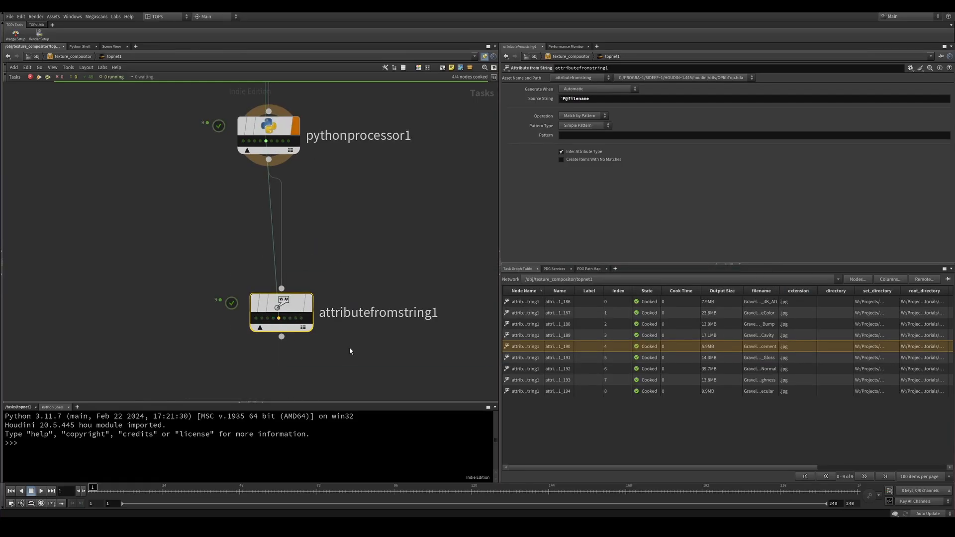
Align attributefromstring1 directly beneath pythonprocessor1, show its evaluated source string and set the pattern type to Regular Expression
left_click_drag(289, 301, 283, 328)
left_click(542, 101)
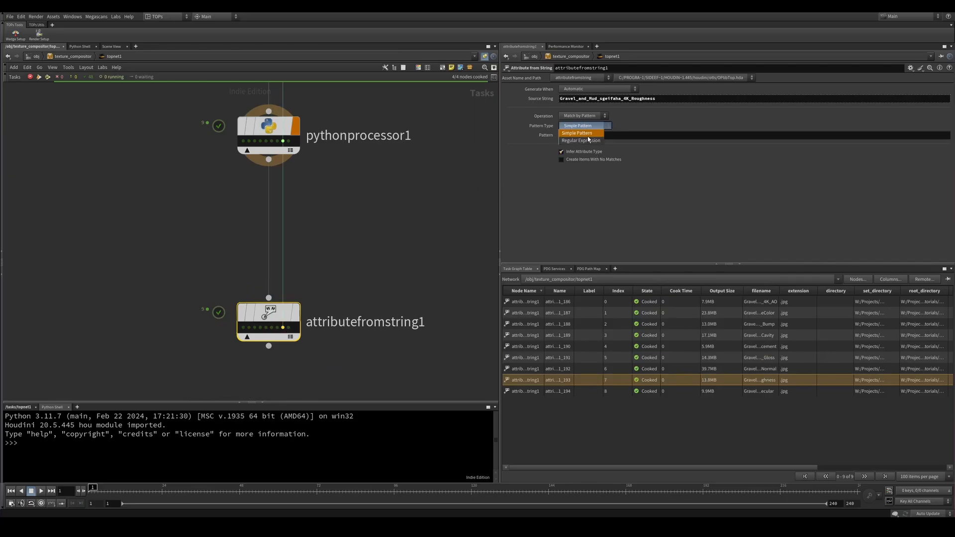
left_click(592, 141)
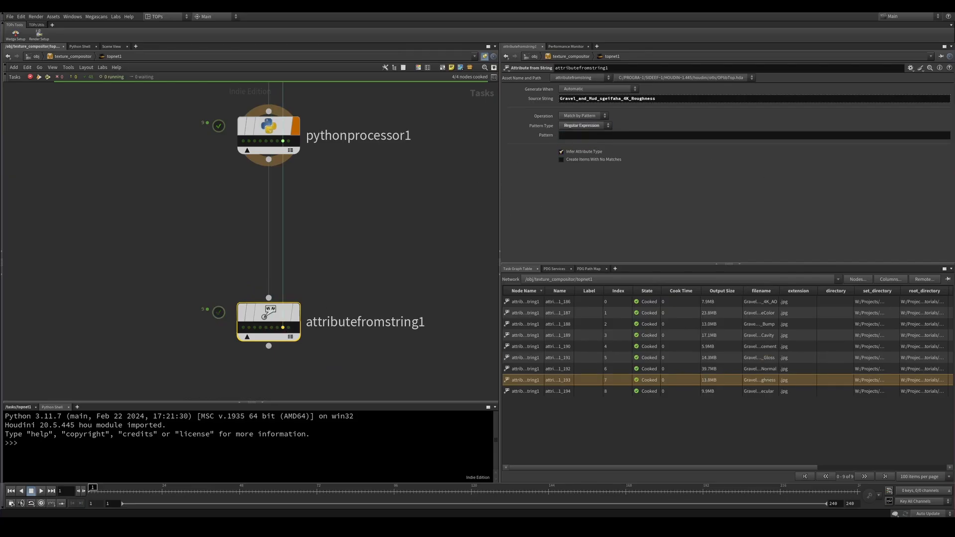
left_click(605, 126)
left_click(598, 141)
Open the Pattern parameter's expression editor and enter node("../../").hdaModule().re_match.pattern as a Python Expression
right_click(583, 134)
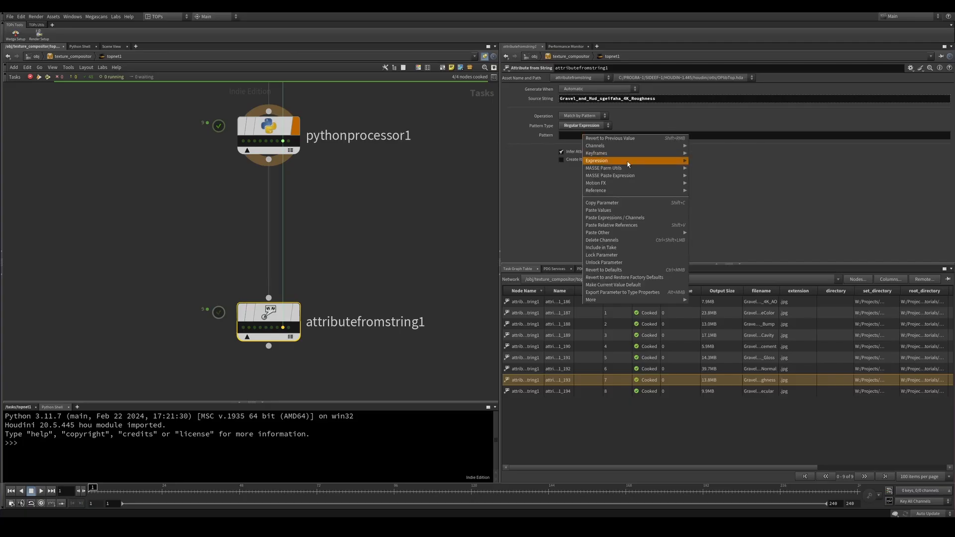
mouse_move(647, 169)
left_click(718, 171)
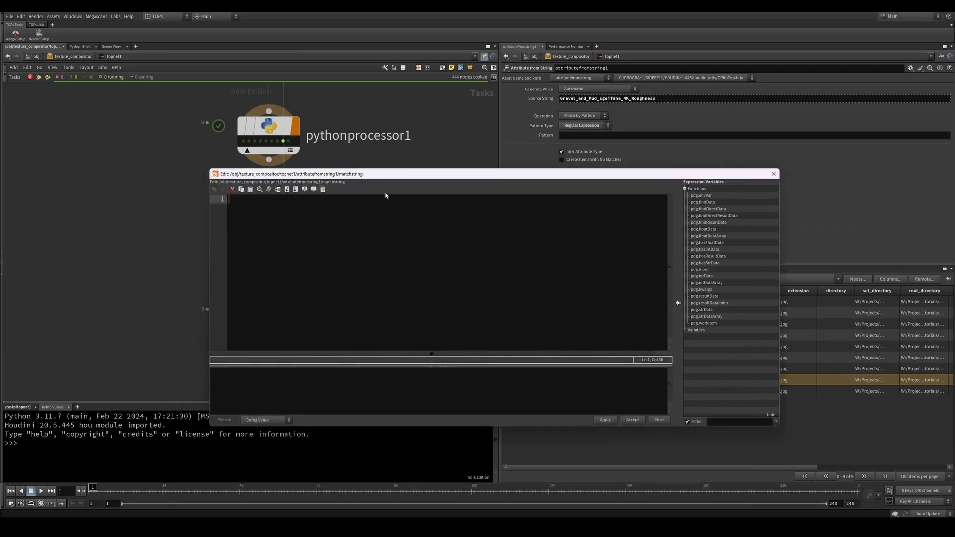
left_click(265, 420)
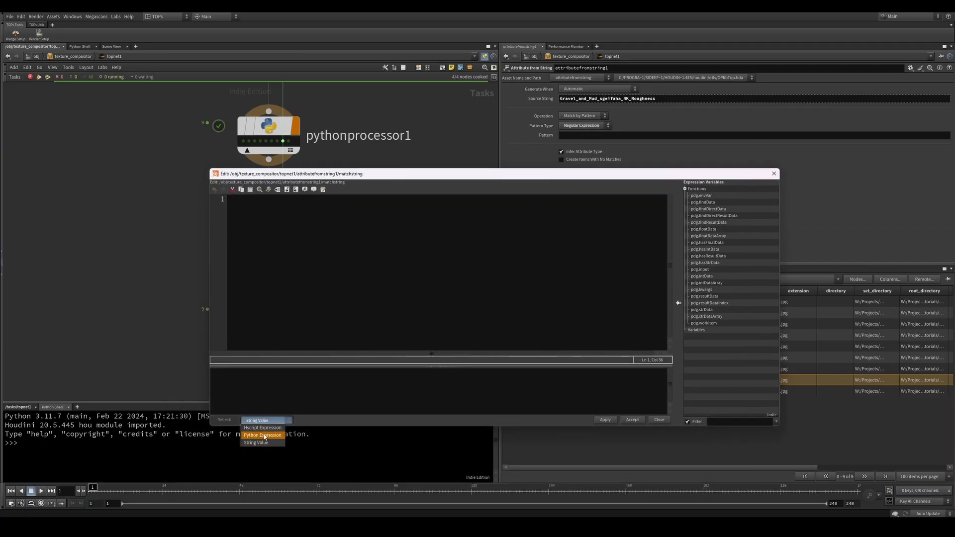
left_click(262, 436)
left_click(363, 271)
type("node(\"../../\").hdaModule().re_match.pattern")
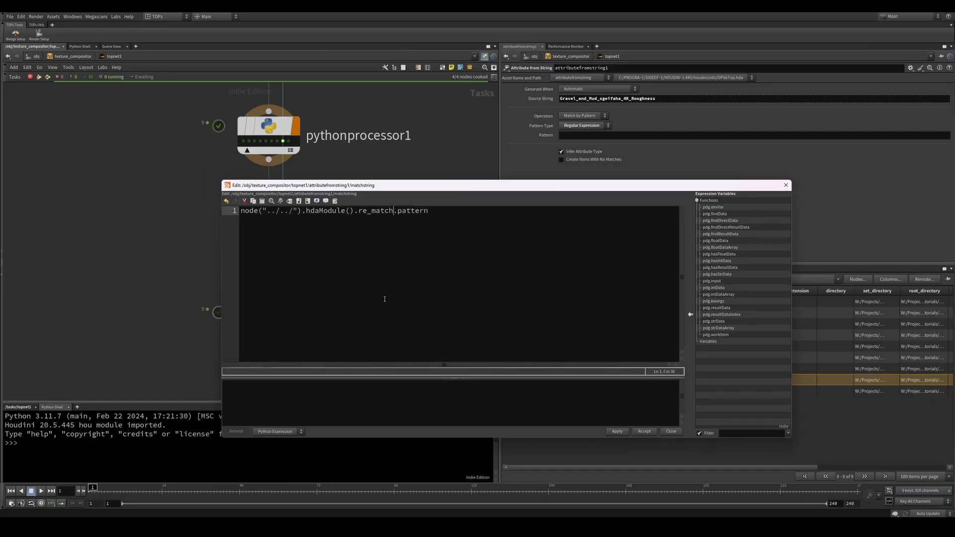
Examine the parts of the pattern expression: the node path, the hdaModule call, re_match and its pattern attribute
left_click(245, 212)
left_click(268, 219)
left_click_drag(354, 213, 249, 213)
left_click(362, 213)
double_click(358, 214)
left_click(393, 218)
left_click_drag(393, 213, 429, 212)
left_click(393, 214)
left_click(432, 225)
left_click_drag(361, 215, 445, 218)
left_click(407, 289)
left_click_drag(359, 211, 393, 215)
key("ctrl+c")
left_click(397, 222)
key("ctrl+v")
Apply the Python expression to the Pattern parameter, close the editor and recook attributefromstring1
left_click(617, 432)
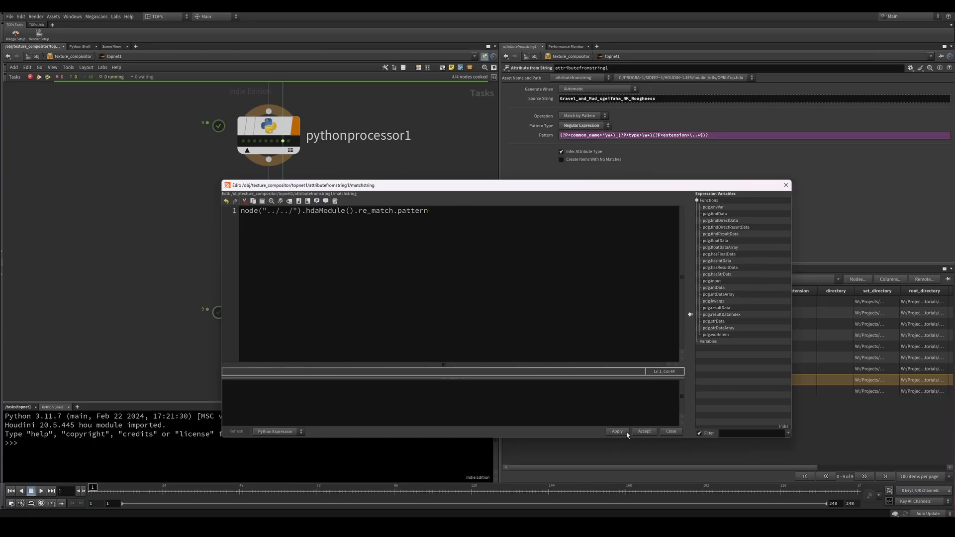
left_click(547, 135)
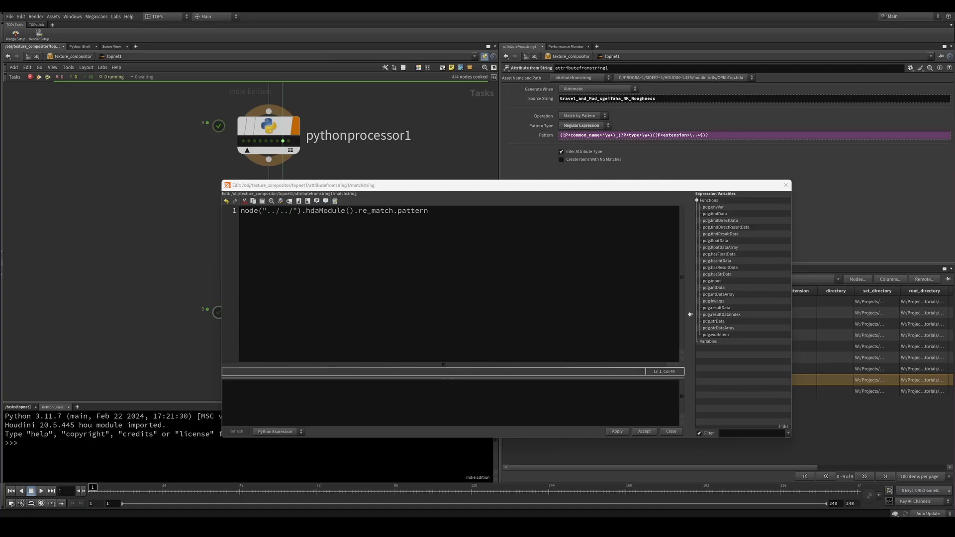
left_click(786, 185)
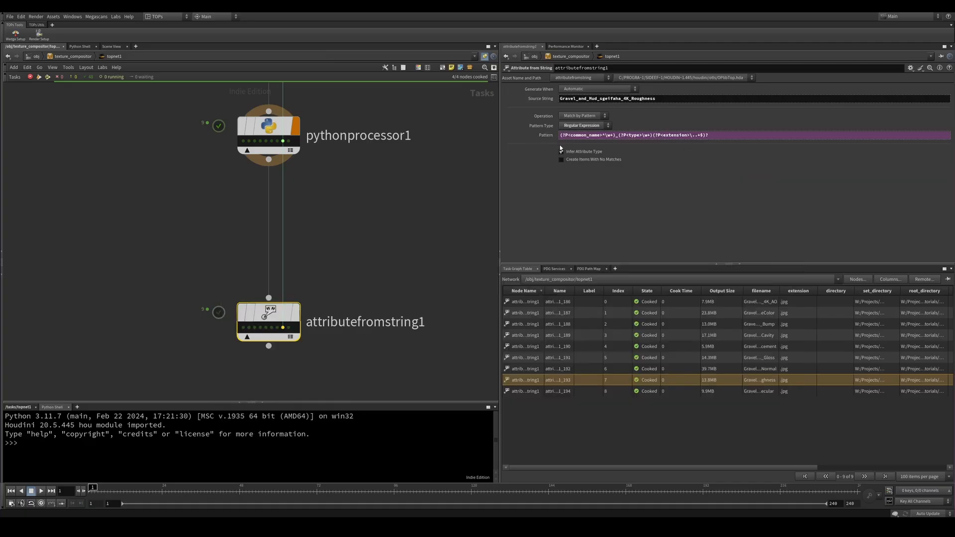
left_click(561, 152)
Inspect the common_name and type attributes of attributefromstring1's Cavity work item, then select the BaseColor work item
left_click(261, 328)
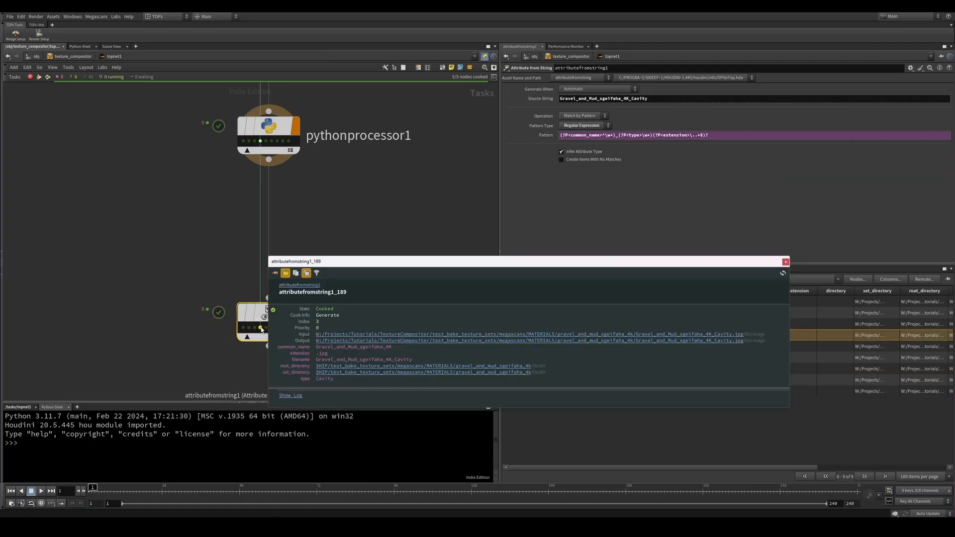
left_click_drag(359, 264, 379, 209)
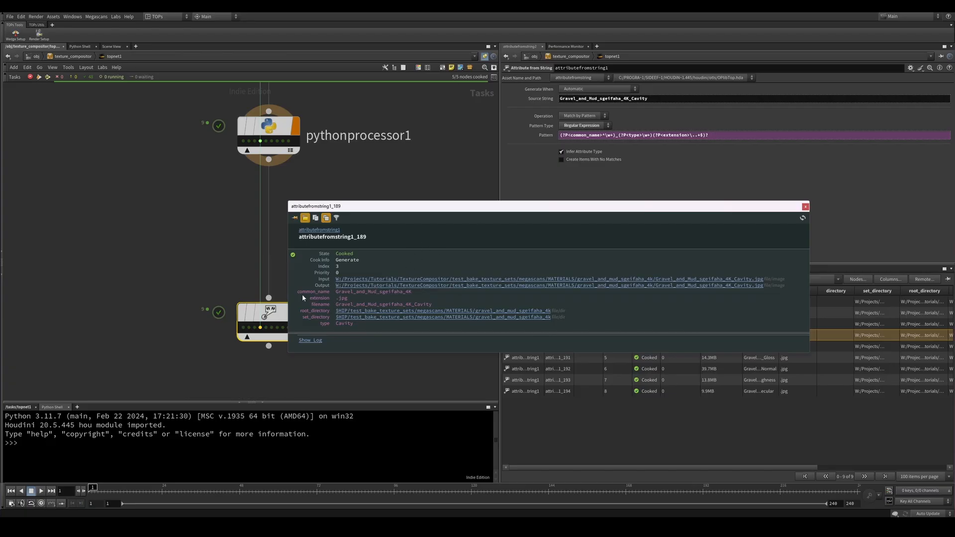
left_click_drag(297, 292, 330, 294)
left_click(348, 295)
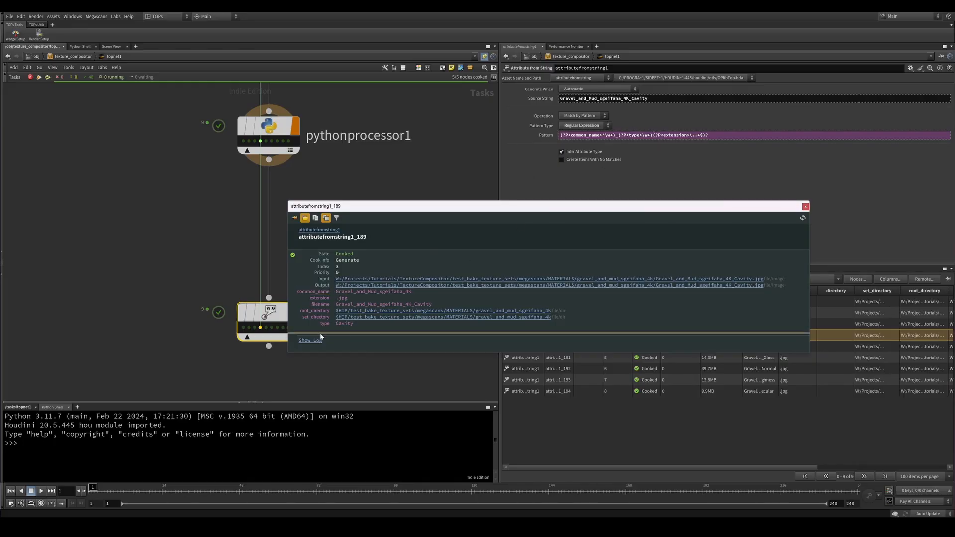
left_click(278, 327)
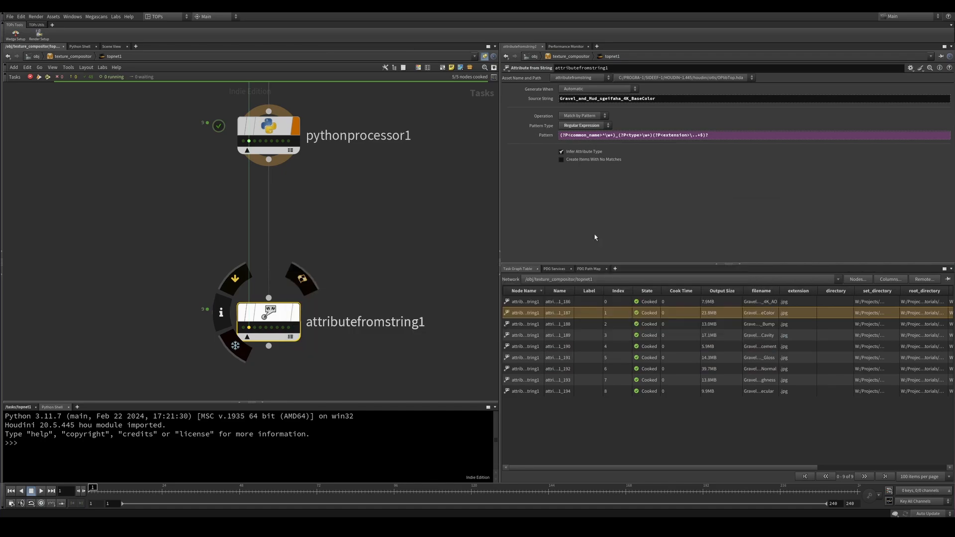
left_click(249, 328)
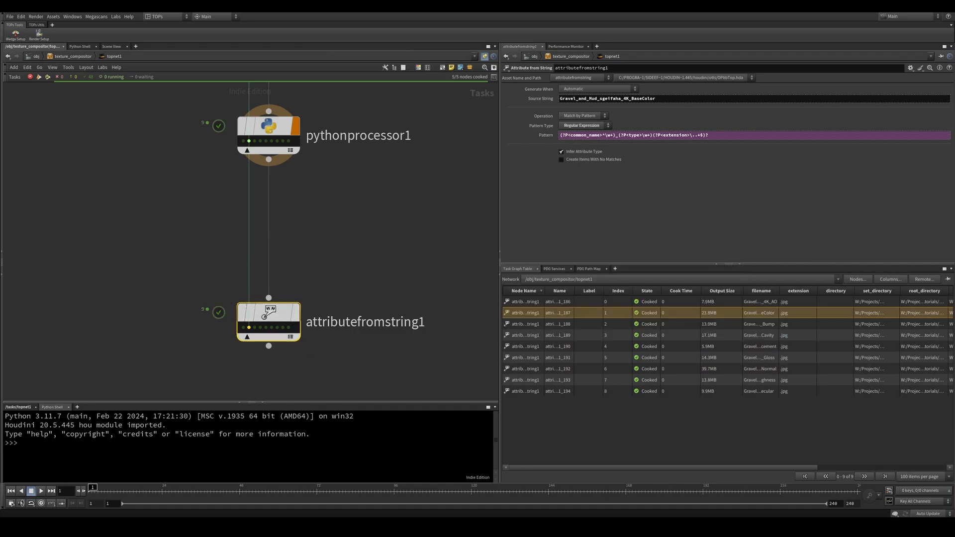
Move attributefromstring1 further below pythonprocessor1 and paste the sticky note about regex-created 'common_name' and 'type' attributes beside it
scroll(360, 337, "down", 4)
middle_click_drag(360, 337, 296, 239)
left_click(341, 248)
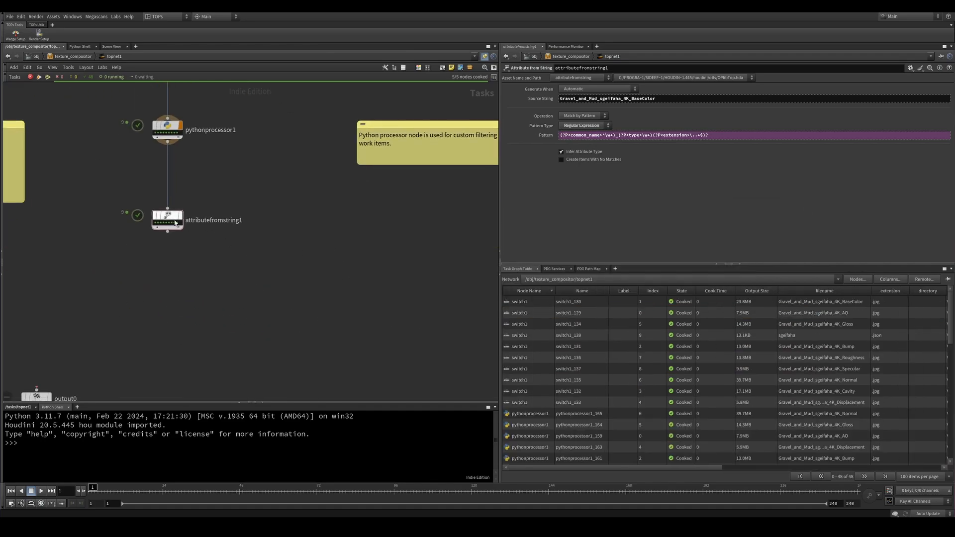
left_click_drag(167, 218, 167, 264)
key("ctrl+v")
left_click_drag(371, 229, 383, 259)
scroll(338, 294, "down", 3)
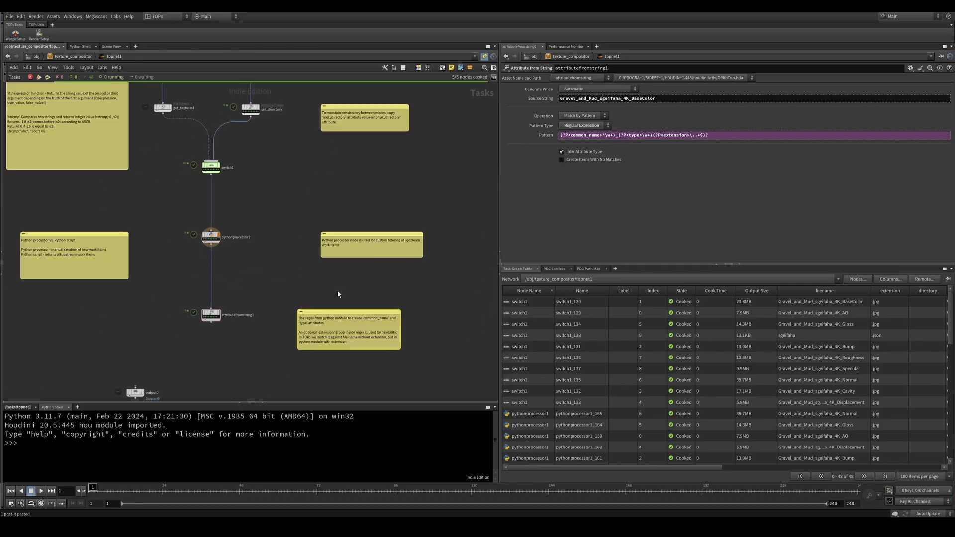
left_click_drag(330, 309, 310, 309)
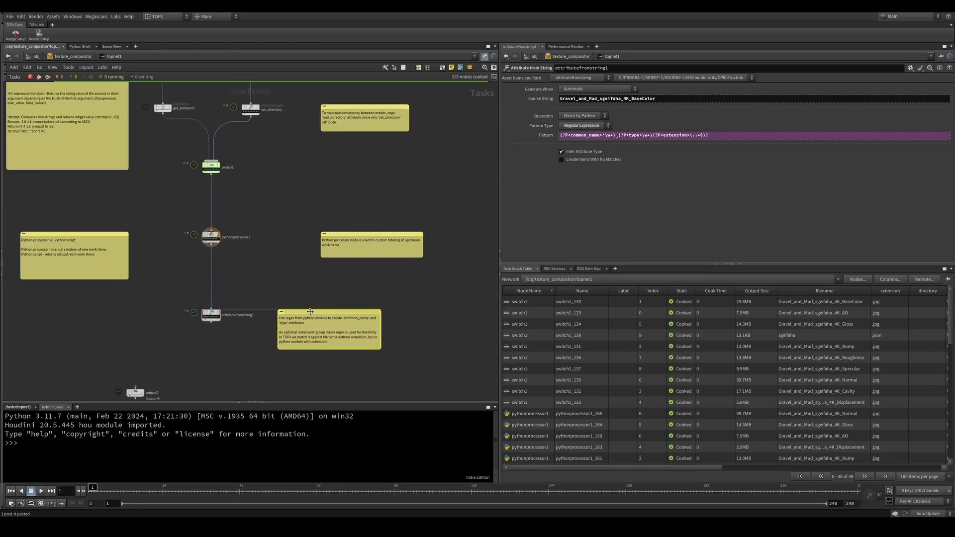
scroll(273, 336, "up", 3)
middle_click_drag(339, 314, 276, 293)
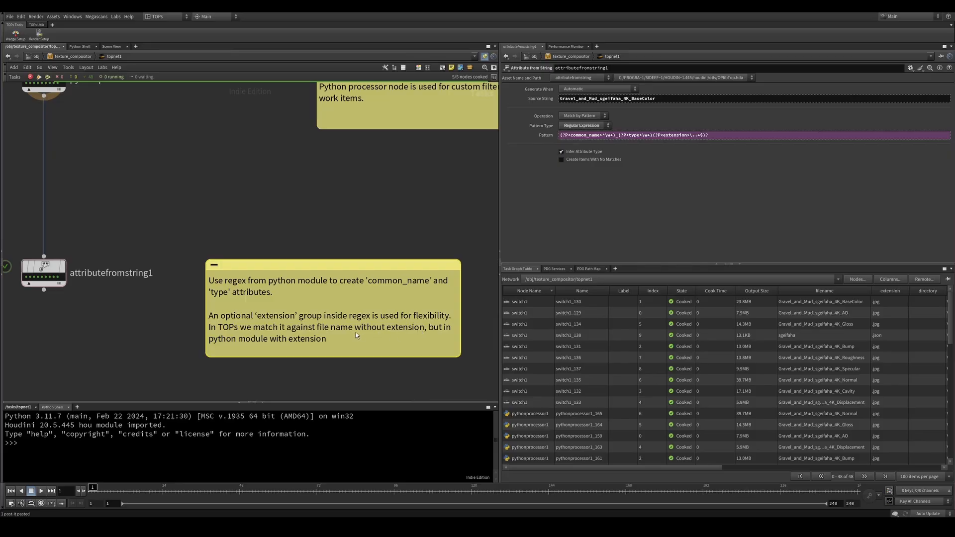
scroll(98, 317, "down", 3)
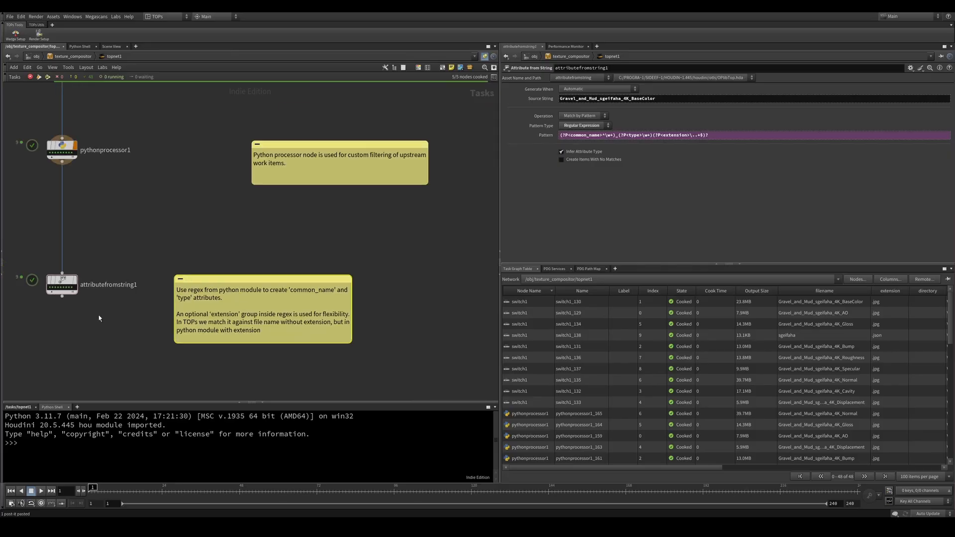
Set the display flag on attributefromstring1
left_click(75, 282)
middle_click_drag(89, 358, 337, 311)
scroll(318, 248, "up", 6)
Compare the type attribute of the BaseColor and Displacement work items in the information window and close it
left_click(285, 243)
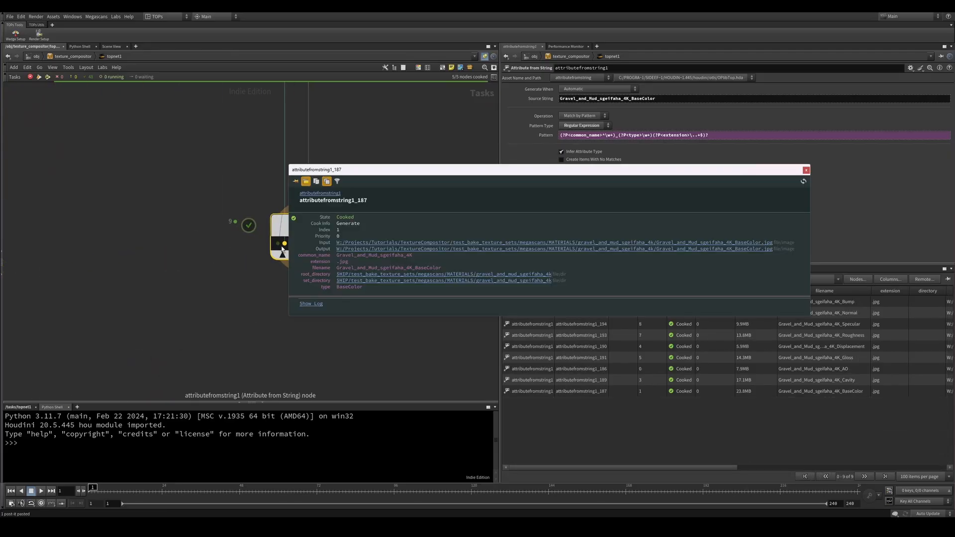
double_click(353, 288)
left_click(311, 243)
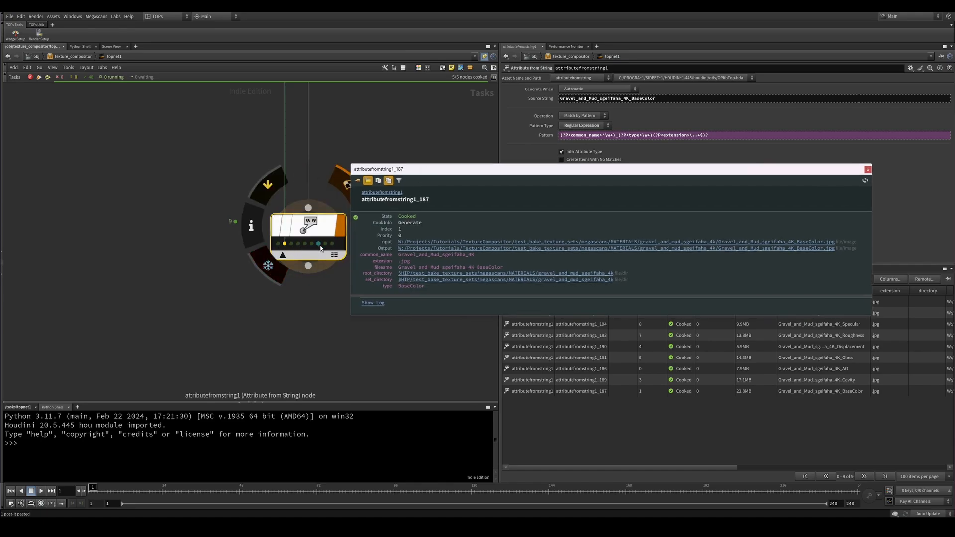
left_click(305, 243)
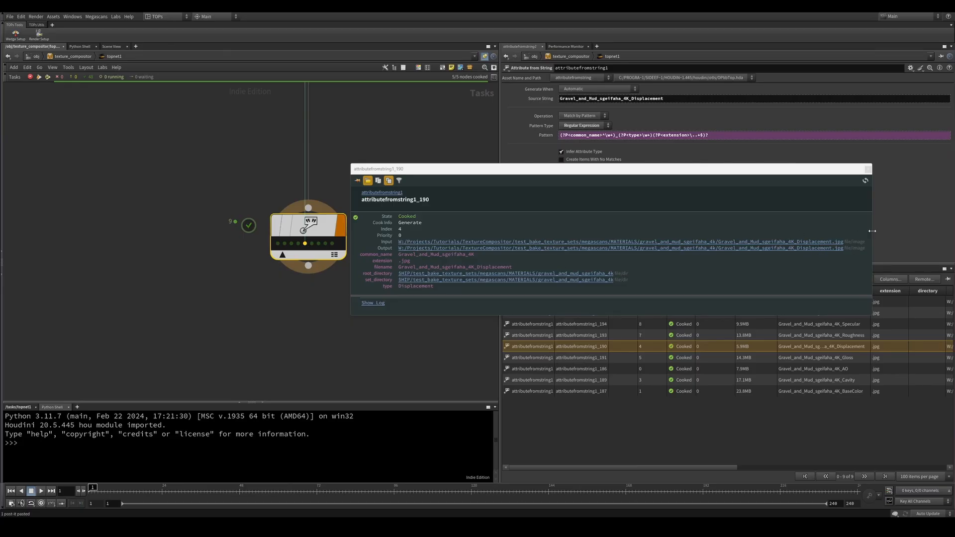
left_click_drag(872, 234, 933, 233)
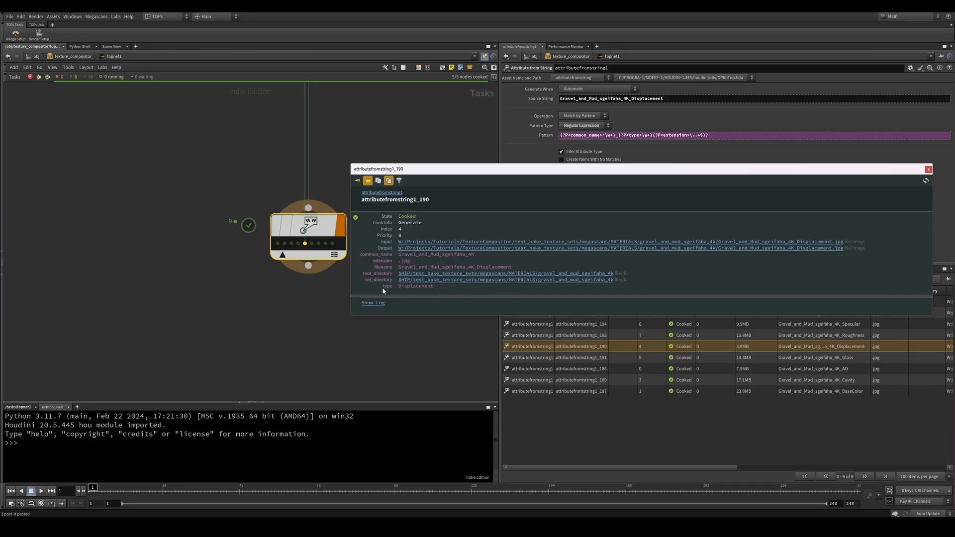
double_click(408, 287)
left_click(929, 169)
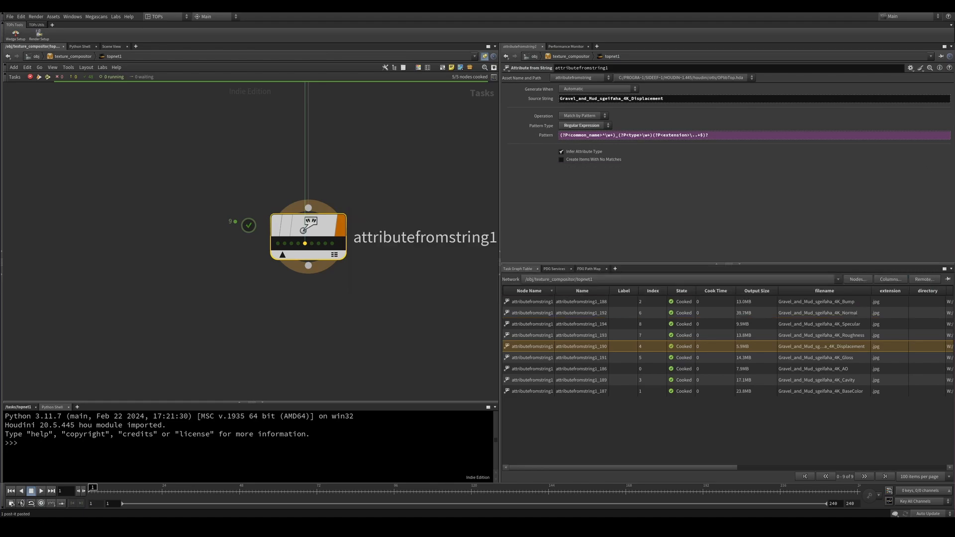
left_click(377, 308)
key("Tab")
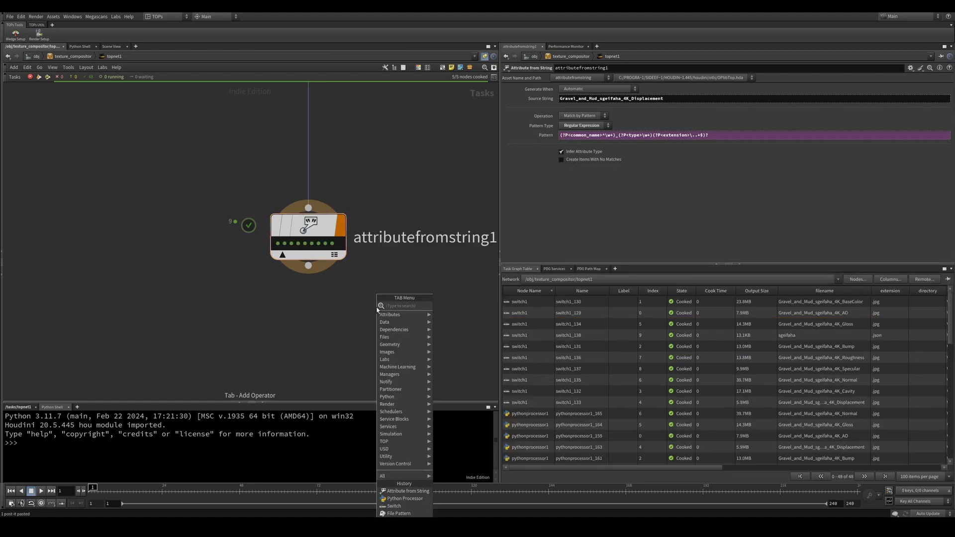
type("py")
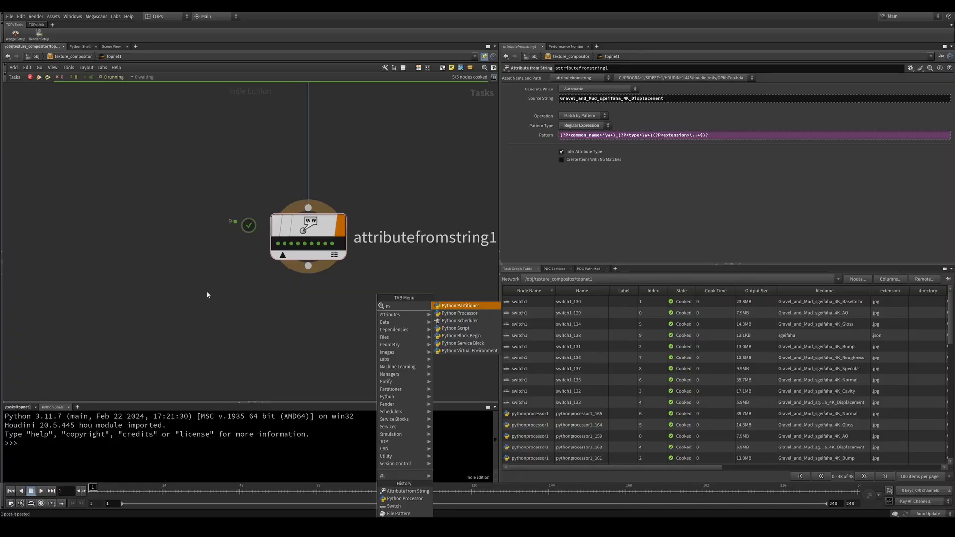
key("Escape")
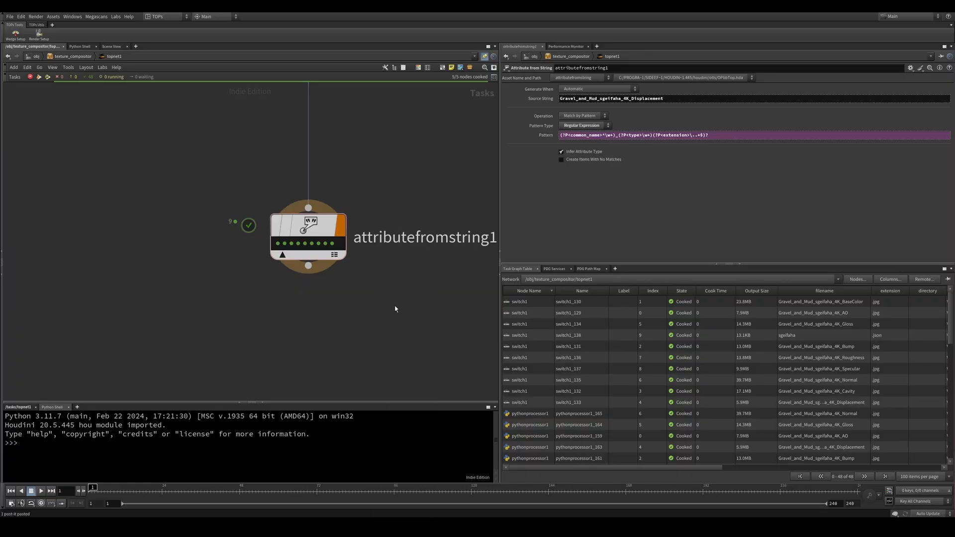
Paste the set_tags_for_textures Python Script node below attributefromstring1 and connect attributefromstring1's output to its input
key("ctrl+v")
scroll(298, 371, "down", 3)
middle_click_drag(256, 374, 271, 225)
scroll(299, 217, "up", 1)
left_click_drag(343, 230, 331, 306)
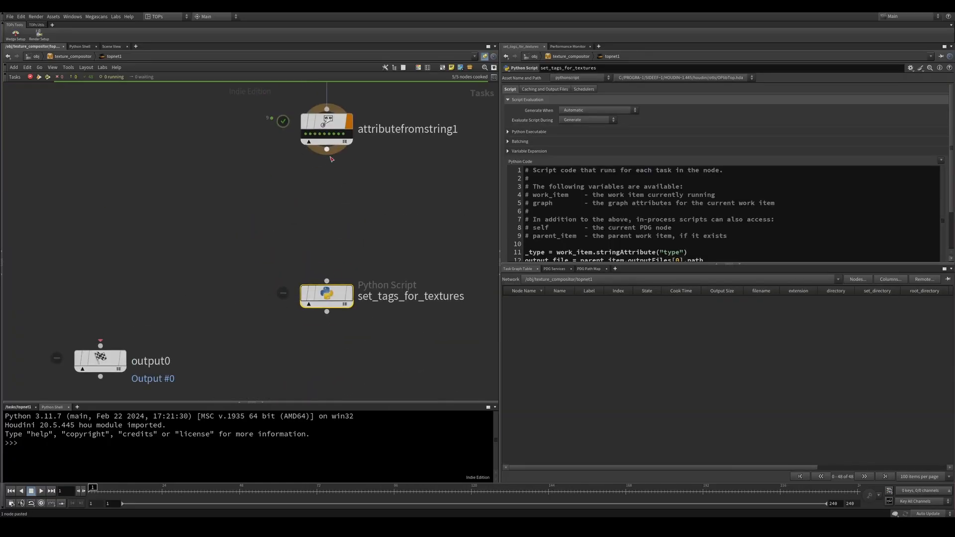
left_click_drag(326, 149, 328, 290)
Set the display flag on set_tags_for_textures and cook the node
left_click(350, 294)
scroll(592, 246, "down", 2)
key("shift+v")
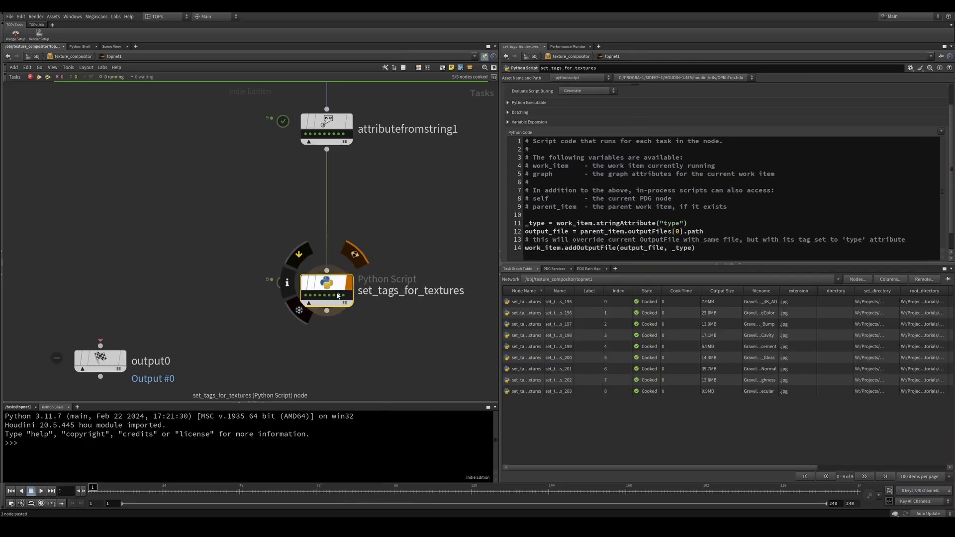
scroll(362, 324, "down", 2)
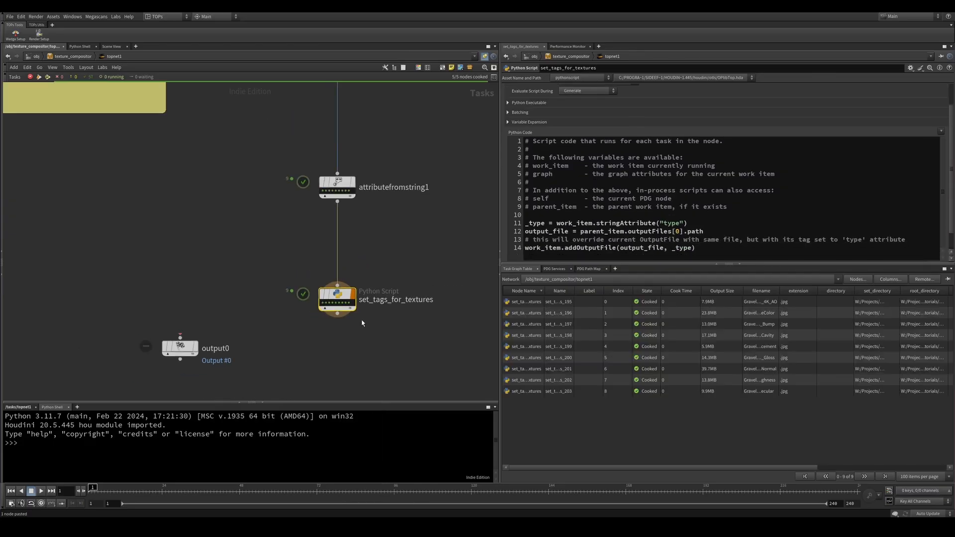
scroll(362, 323, "up", 3)
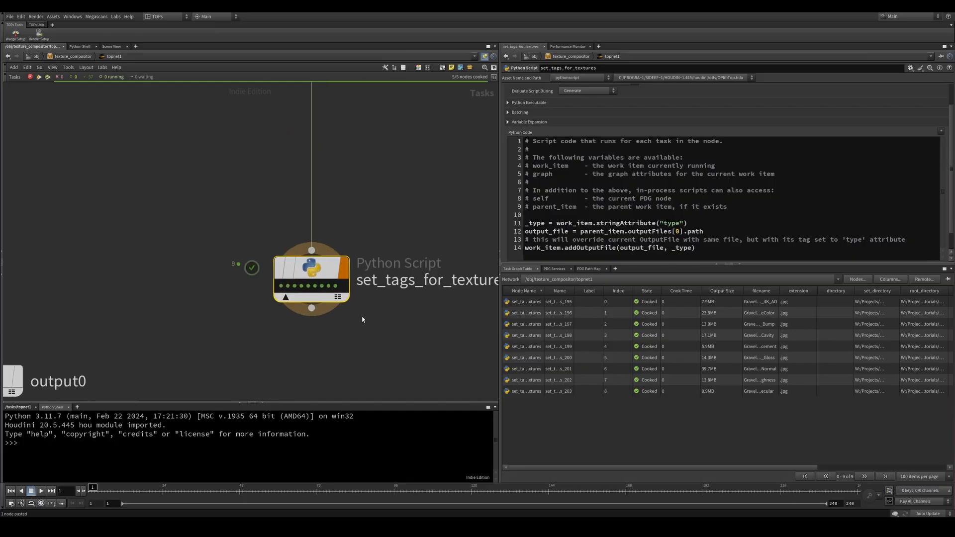
scroll(360, 319, "down", 5)
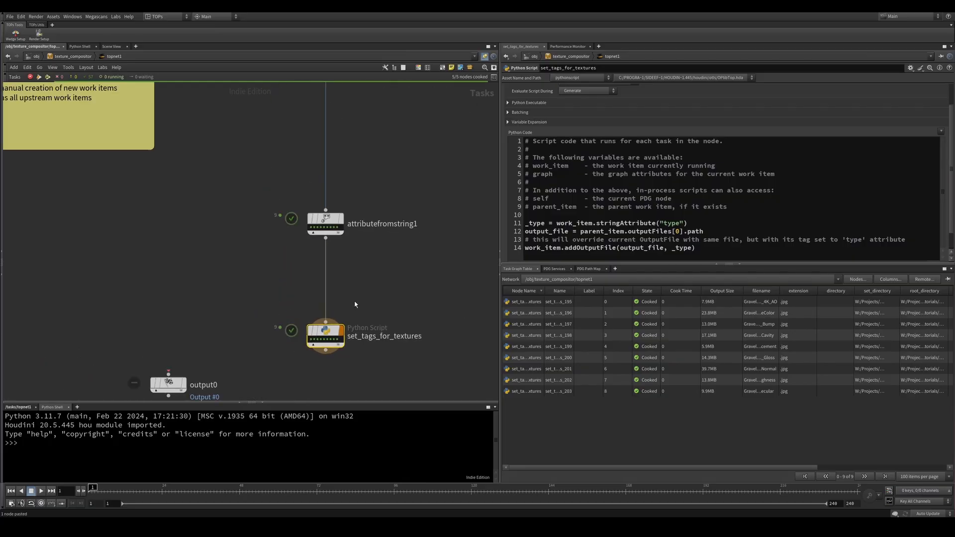
Move set_tags_for_textures further down below attributefromstring1
scroll(342, 257, "up", 2)
left_click_drag(333, 261, 332, 312)
scroll(353, 285, "up", 2)
middle_click_drag(353, 285, 331, 221)
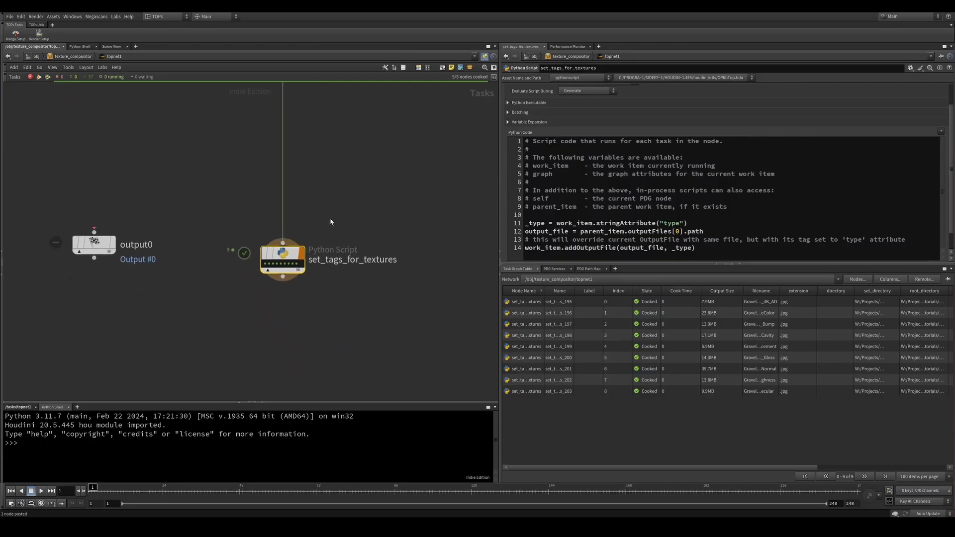
Examine how set_tags_for_textures' Python code reads the type string attribute and the parent item's first output file path
left_click(701, 225)
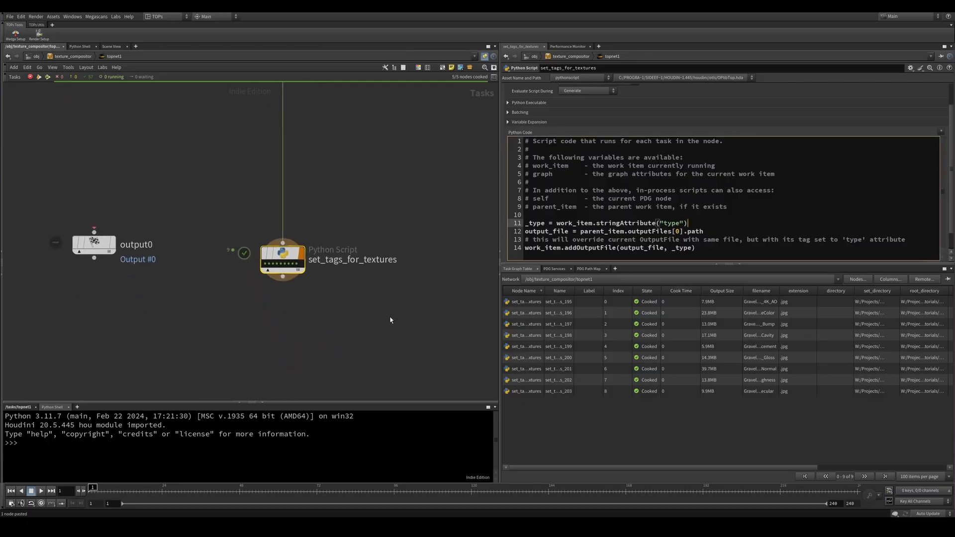
scroll(390, 320, "down", 4)
middle_click_drag(343, 109, 343, 301)
scroll(341, 303, "up", 4)
scroll(404, 247, "down", 3)
middle_click_drag(404, 246, 384, 99)
middle_click_drag(366, 353, 360, 214)
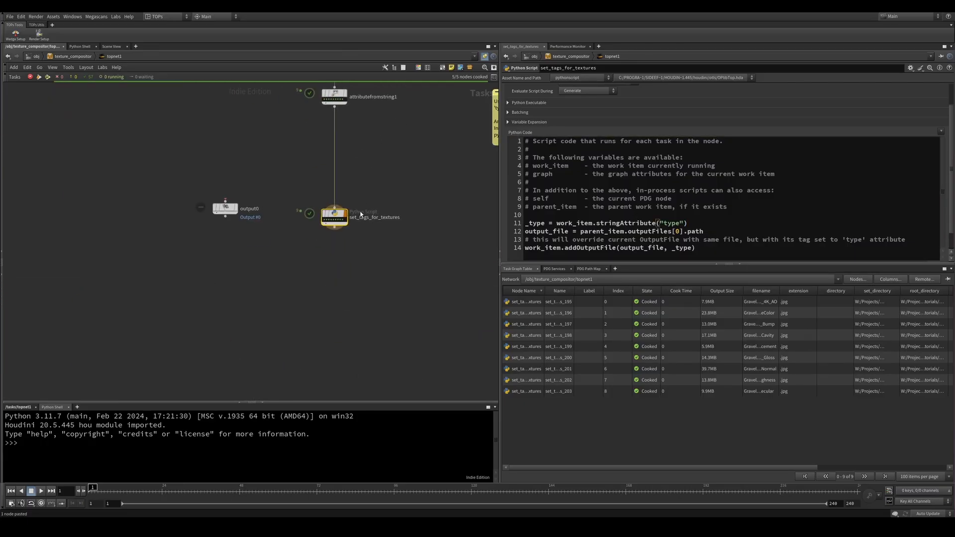
scroll(360, 214, "up", 2)
left_click(662, 215)
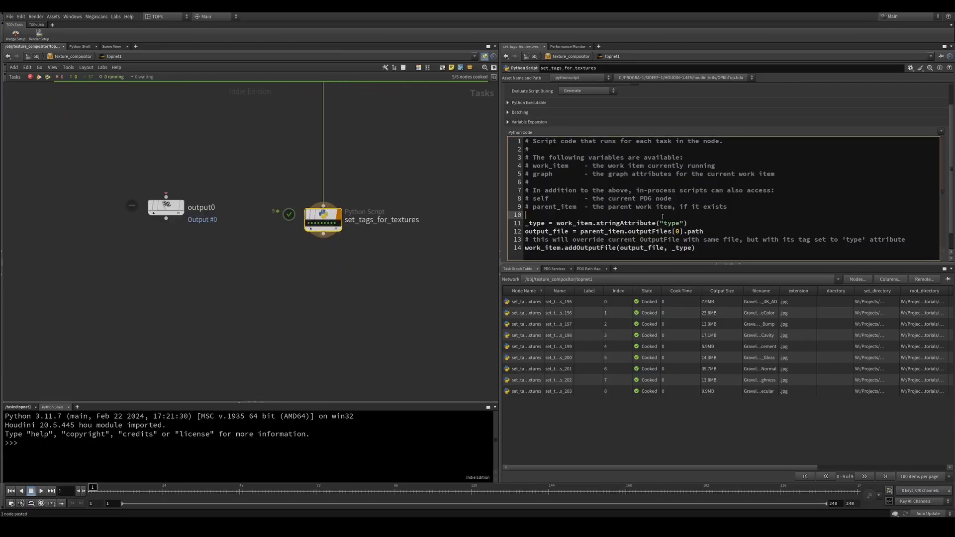
double_click(610, 225)
left_click(677, 231)
double_click(671, 224)
left_click(679, 217)
double_click(556, 231)
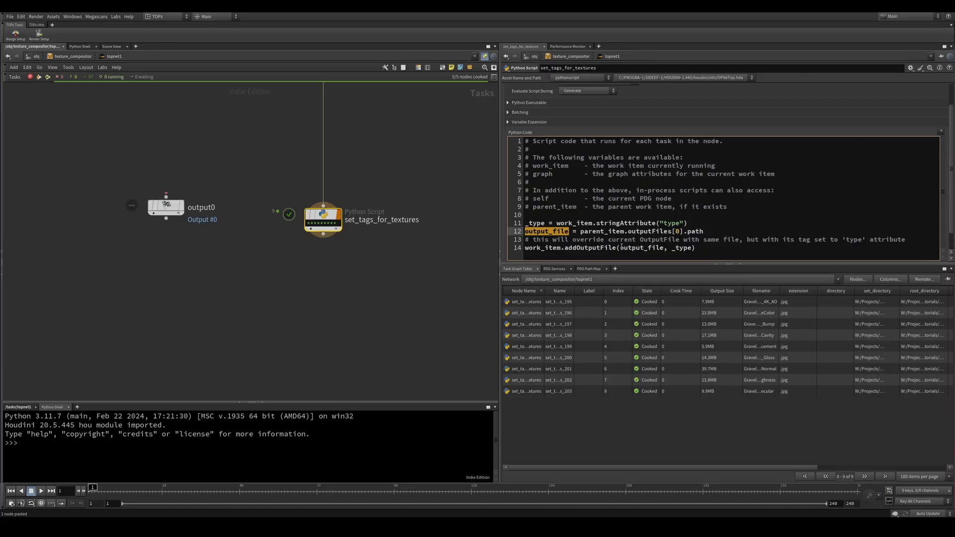
double_click(605, 232)
triple_click(645, 232)
left_click(645, 232)
double_click(677, 232)
left_click(709, 231)
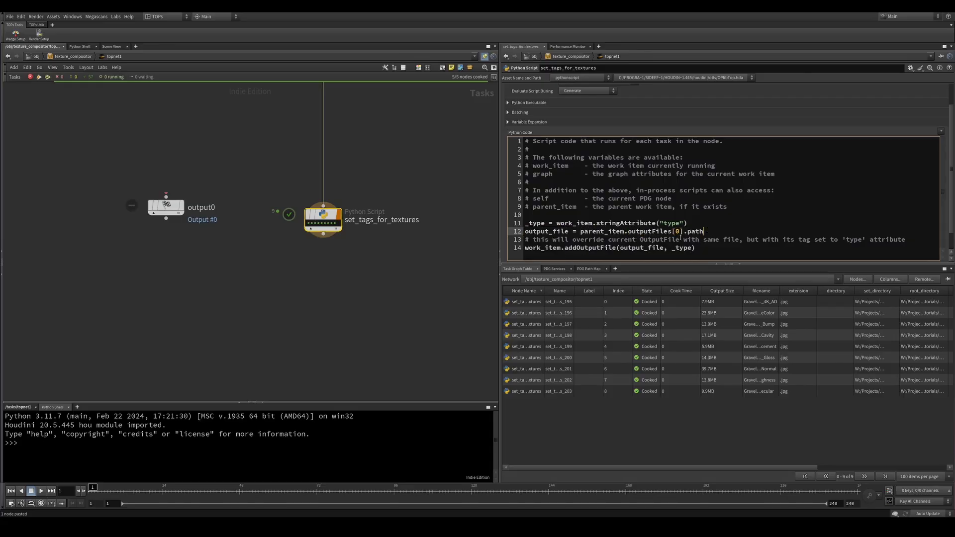
Examine the addOutputFile call in the Python code and its output_file and _type arguments
double_click(550, 248)
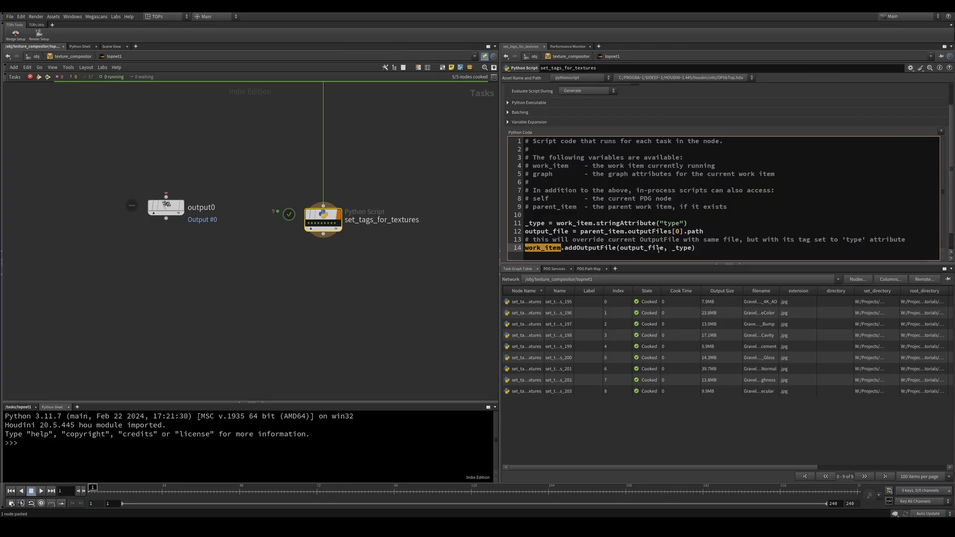
left_click(688, 248)
left_click(705, 247)
left_click(685, 249)
left_click_drag(565, 247, 612, 250)
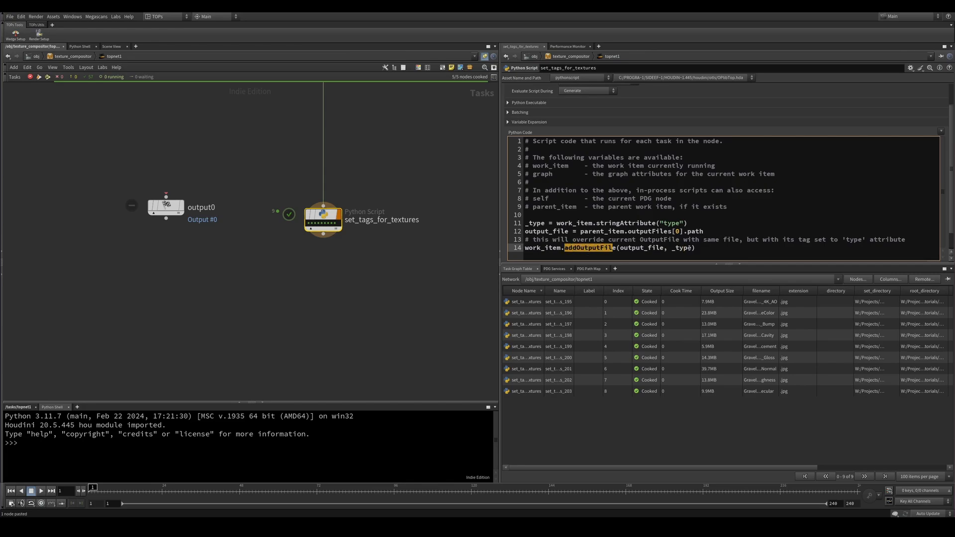
left_click_drag(696, 250, 673, 250)
left_click(673, 252)
left_click(695, 232)
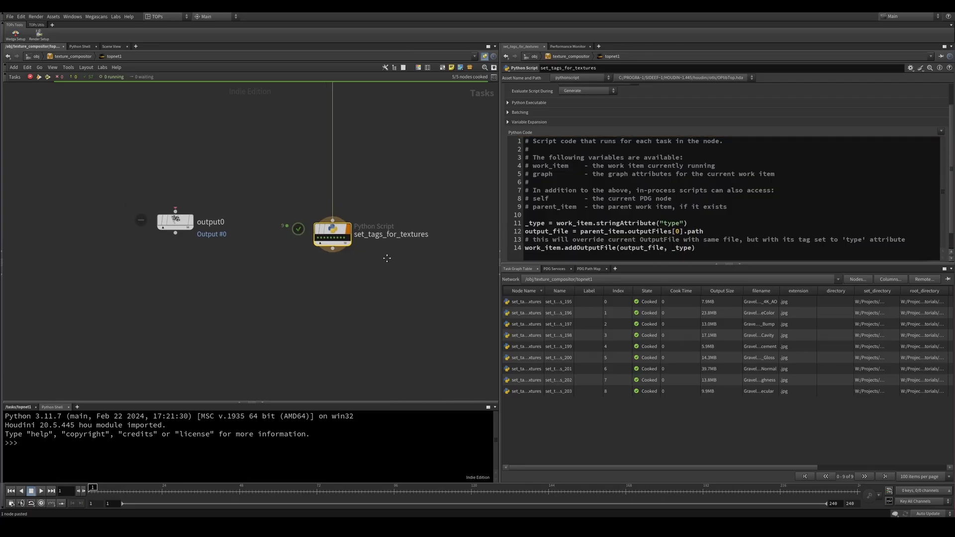
Regenerate the work items of set_tags_for_textures and open the information window of the Normal work item
right_click(333, 232)
left_click(341, 253)
scroll(334, 243, "up", 2)
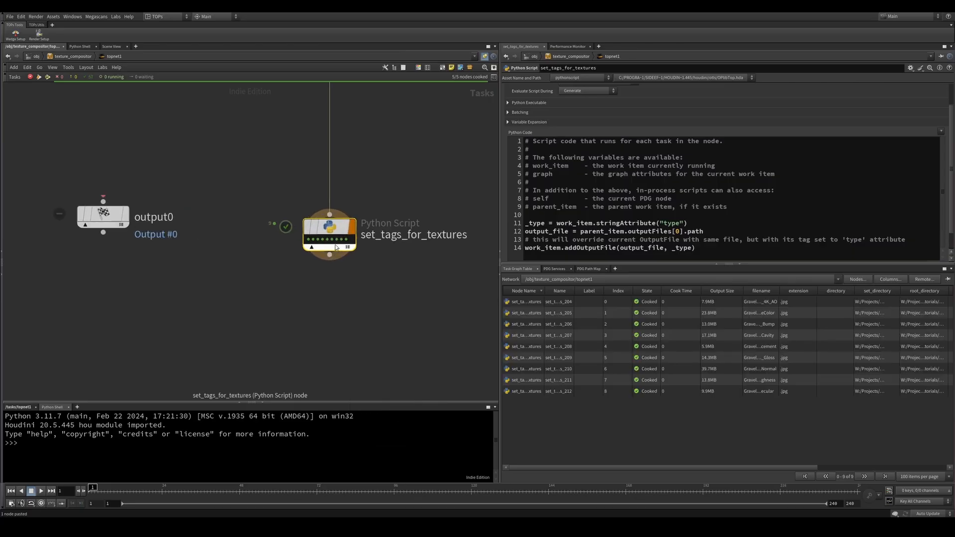
left_click(337, 239)
middle_click(337, 239)
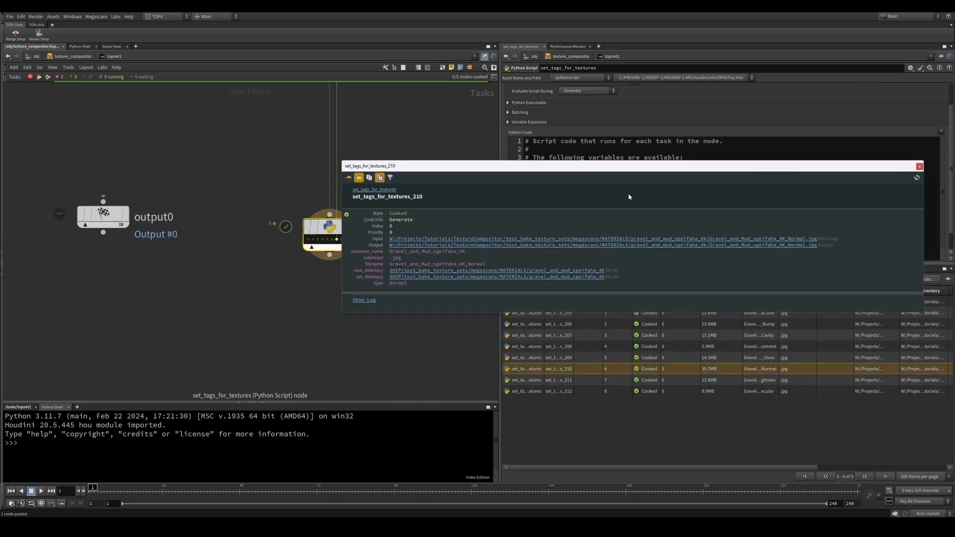
left_click_drag(629, 166, 636, 92)
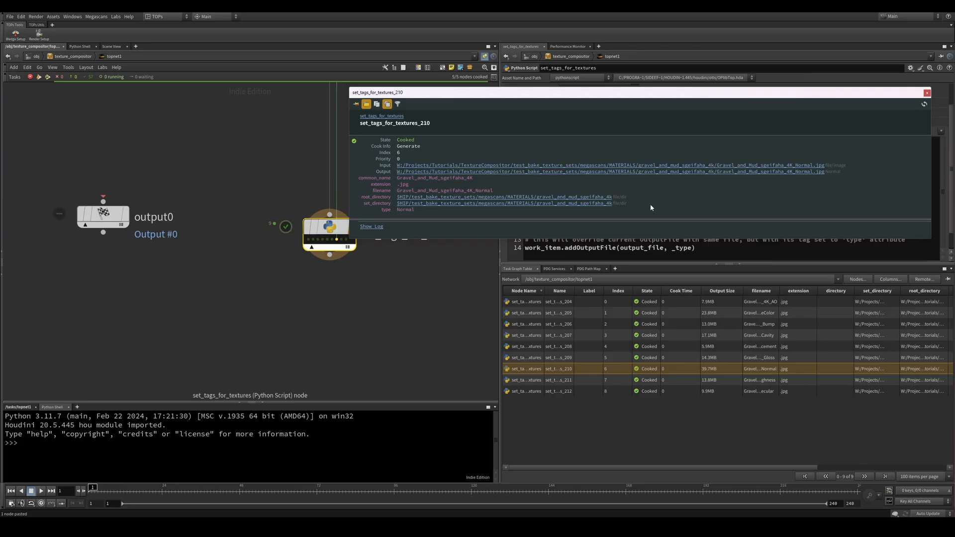
Compare the output file tags of the other set_tags_for_textures work items, such as Bump, Roughness and Specular, and close the information window
left_click(311, 239)
left_click(318, 240)
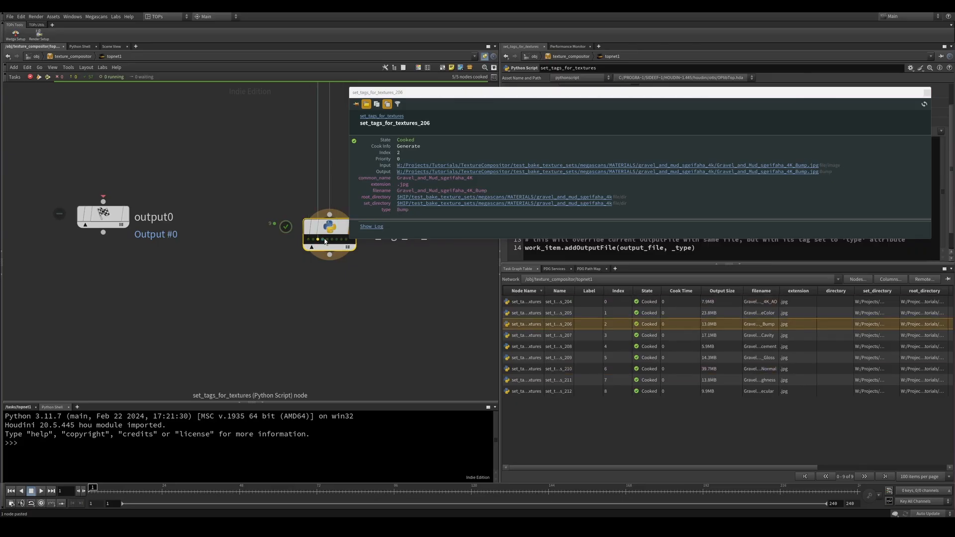
left_click(332, 239)
left_click(338, 240)
left_click(342, 239)
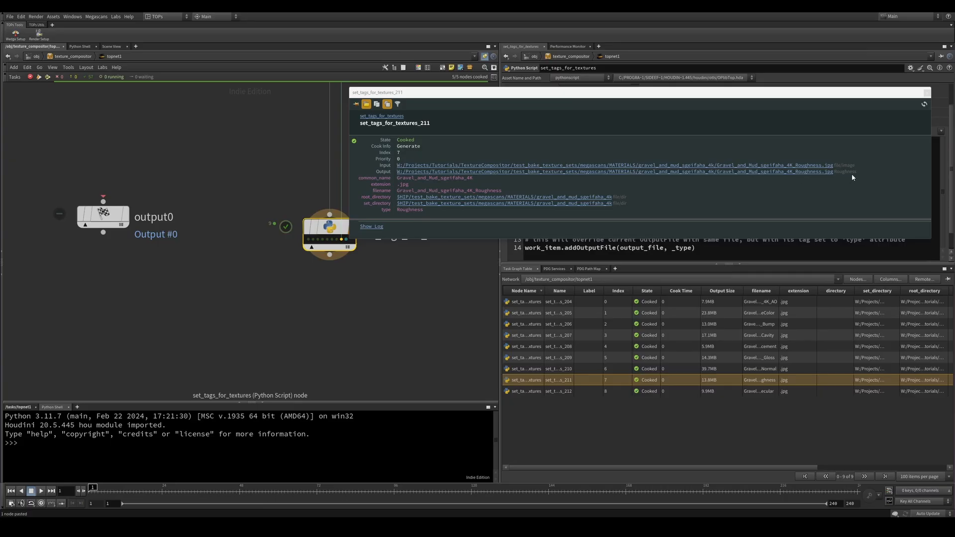
left_click(333, 240)
left_click(342, 239)
left_click(346, 239)
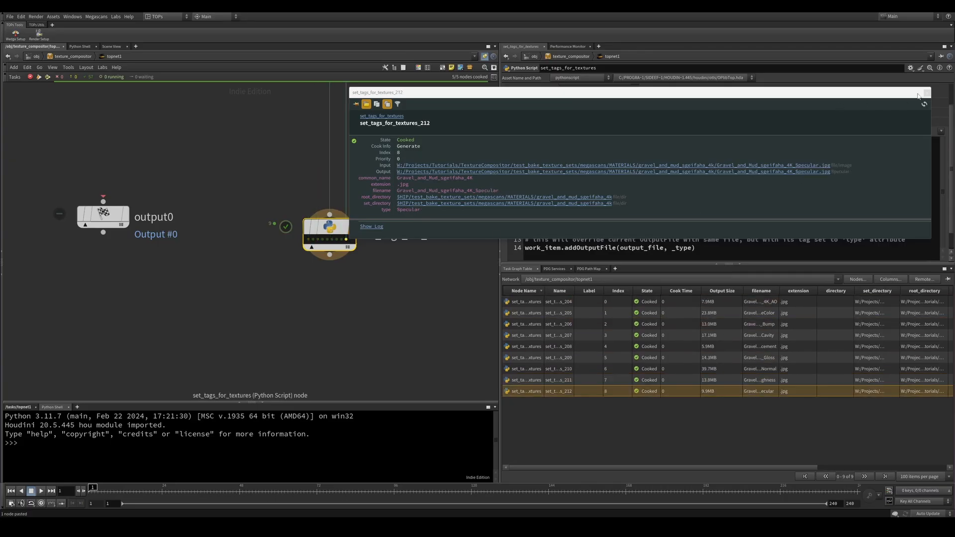
left_click(927, 93)
Paste the sticky note "Use 'type' attribute as a tag for texture files." and place it beside set_tags_for_textures
scroll(119, 92, "down", 6)
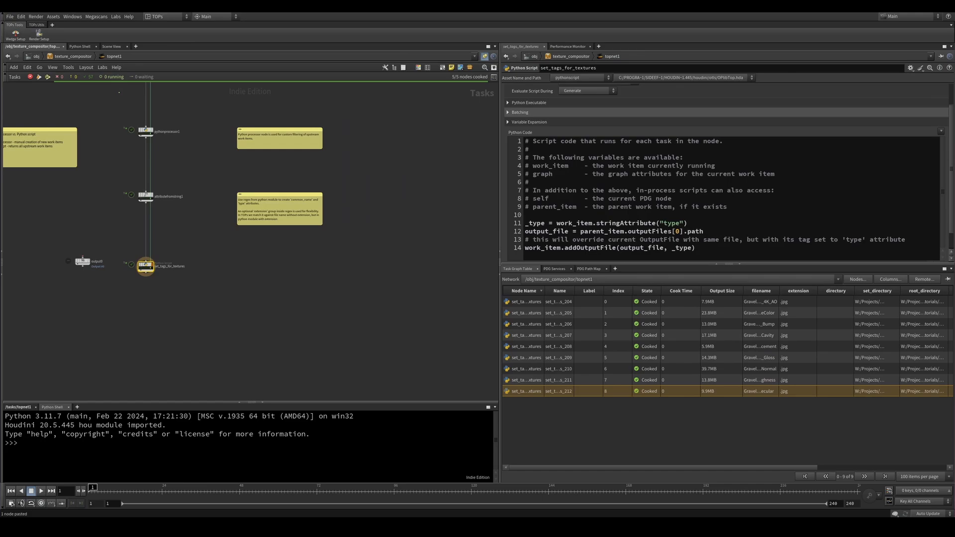
key("ctrl+v")
scroll(250, 276, "up", 3)
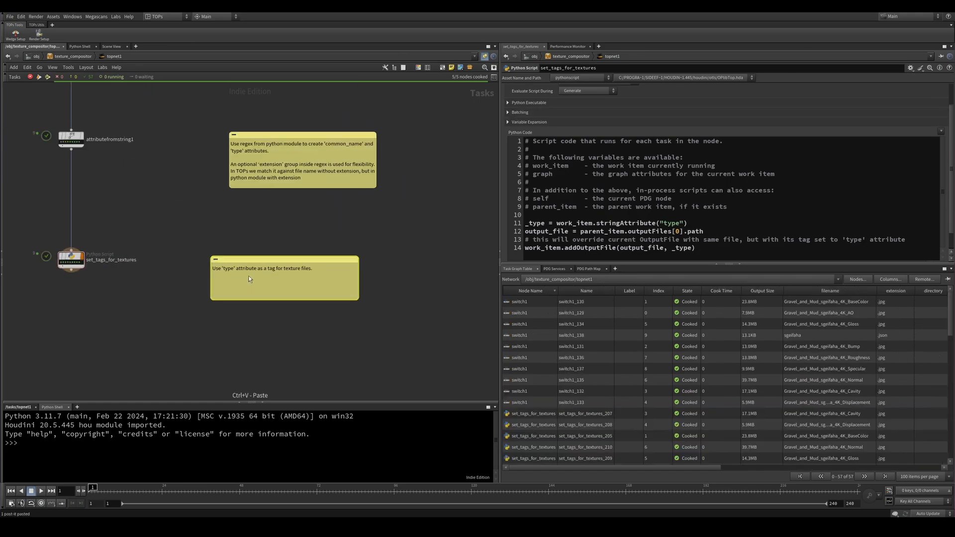
left_click_drag(254, 256, 236, 258)
scroll(236, 258, "up", 2)
middle_click_drag(236, 258, 279, 248)
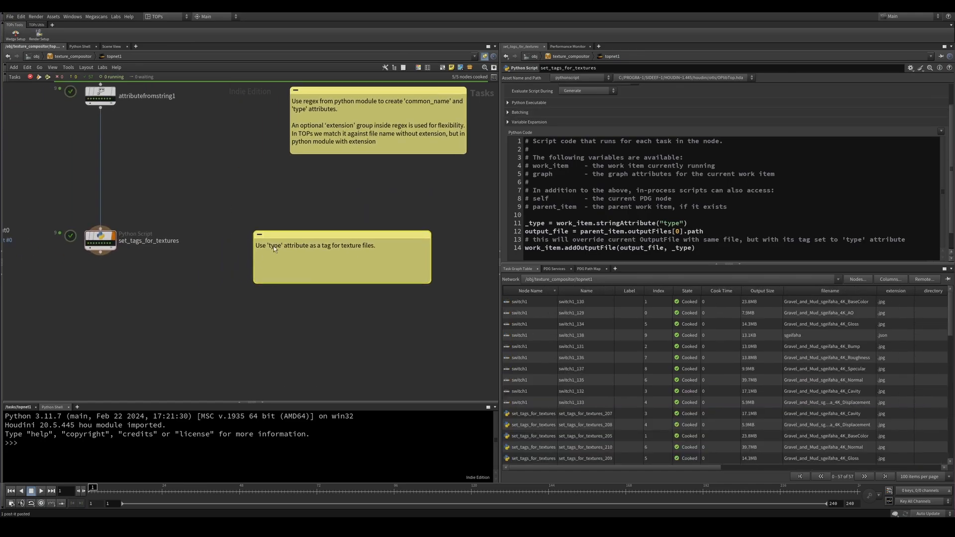
Paste the connected create_piece_attrib Attribute Create node with its sticky note about the 'piece' attribute and align it below set_tags_for_textures
scroll(288, 269, "down", 3)
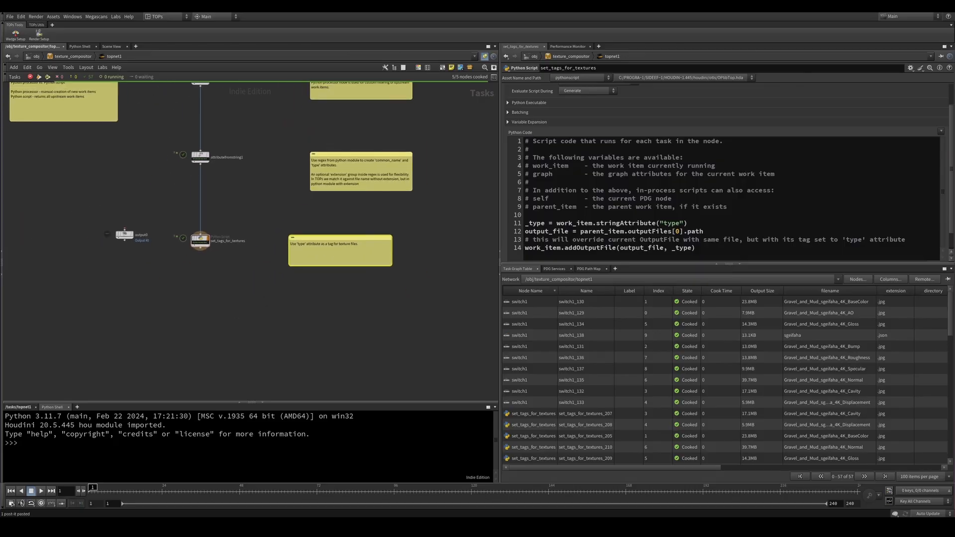
key("ctrl+v")
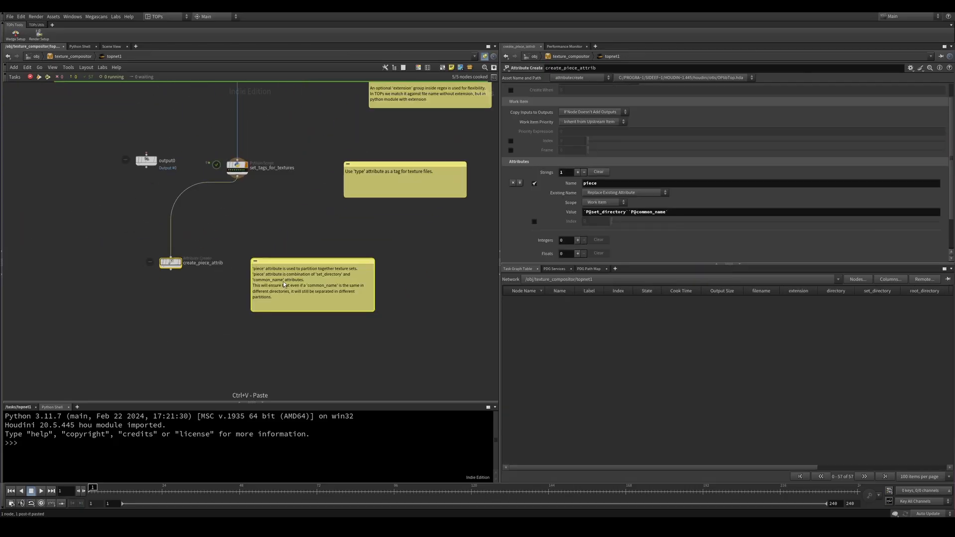
scroll(283, 282, "up", 2)
scroll(324, 271, "up", 4)
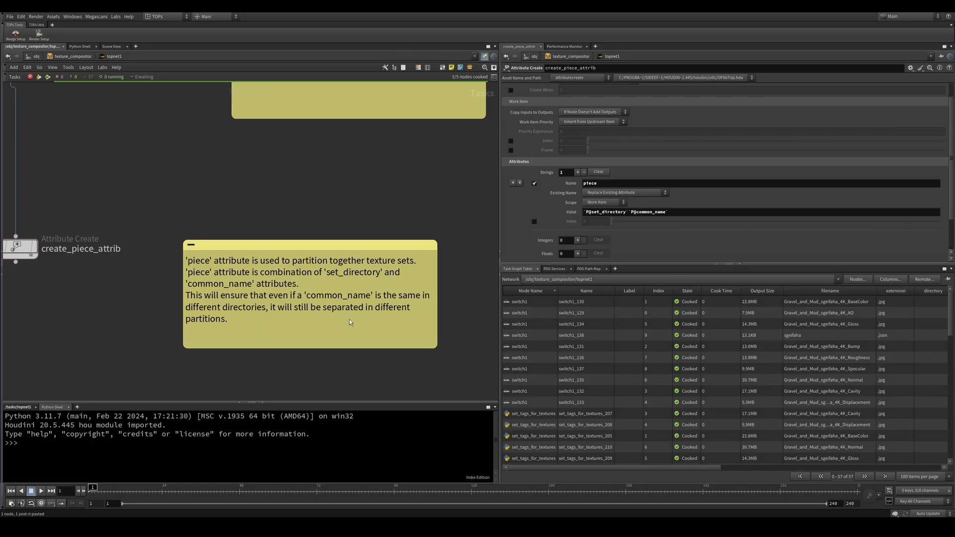
scroll(333, 335, "down", 3)
left_click_drag(240, 276, 271, 276)
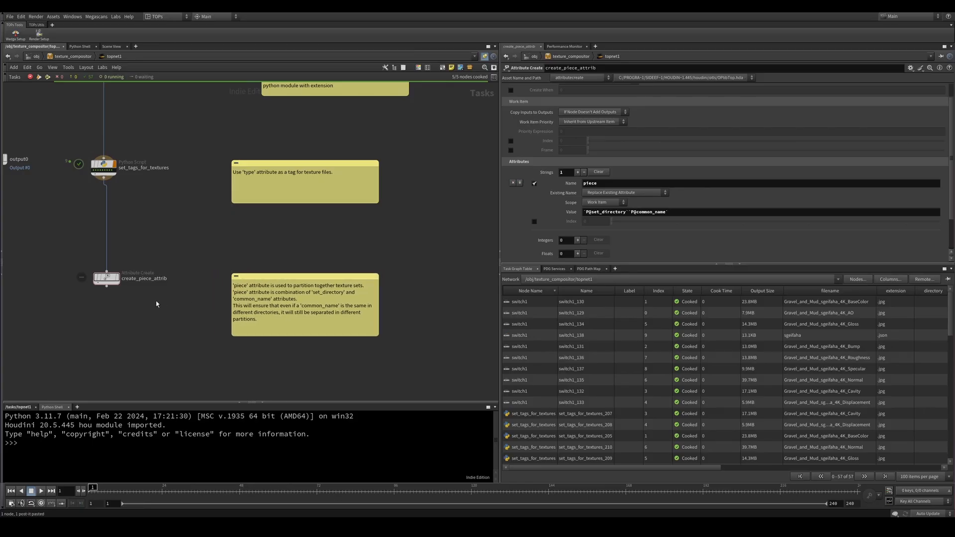
middle_click_drag(160, 301, 187, 309)
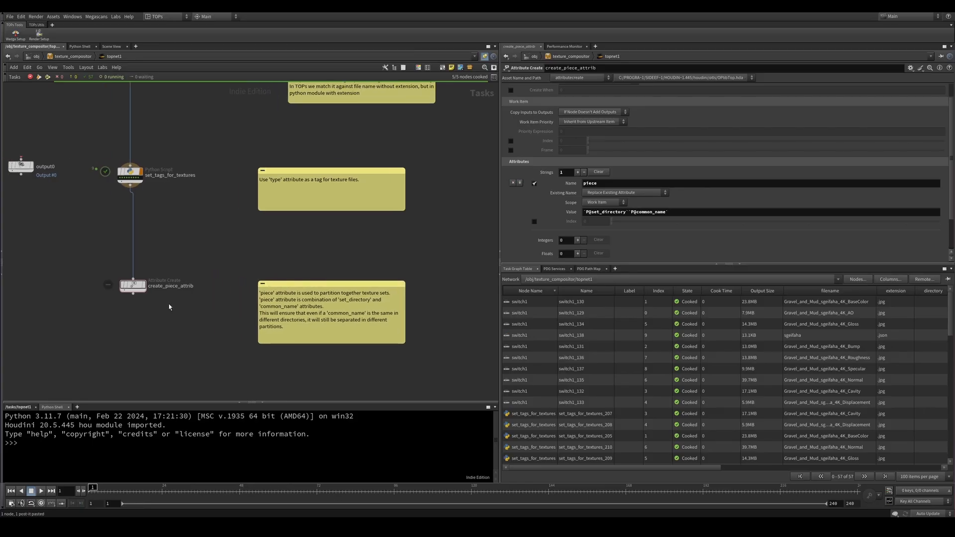
left_click_drag(136, 289, 134, 292)
Cook the create_piece_attrib node
left_click(132, 290)
scroll(134, 292, "up", 3)
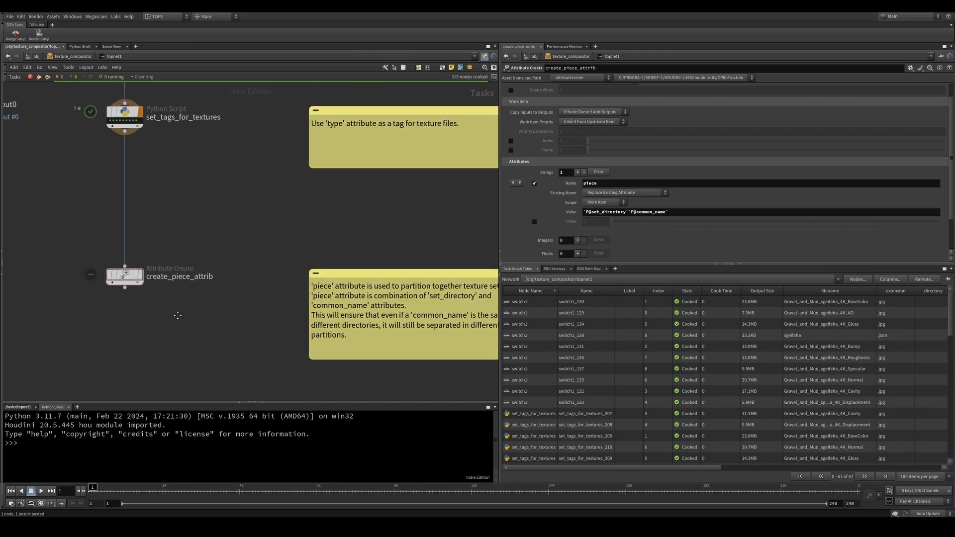
key("shift+v")
scroll(229, 314, "up", 2)
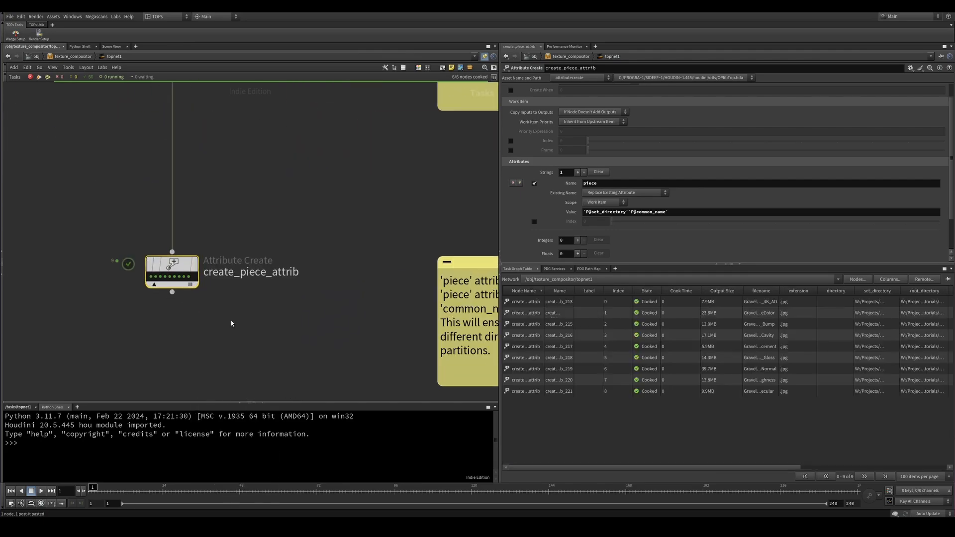
scroll(693, 210, "up", 1)
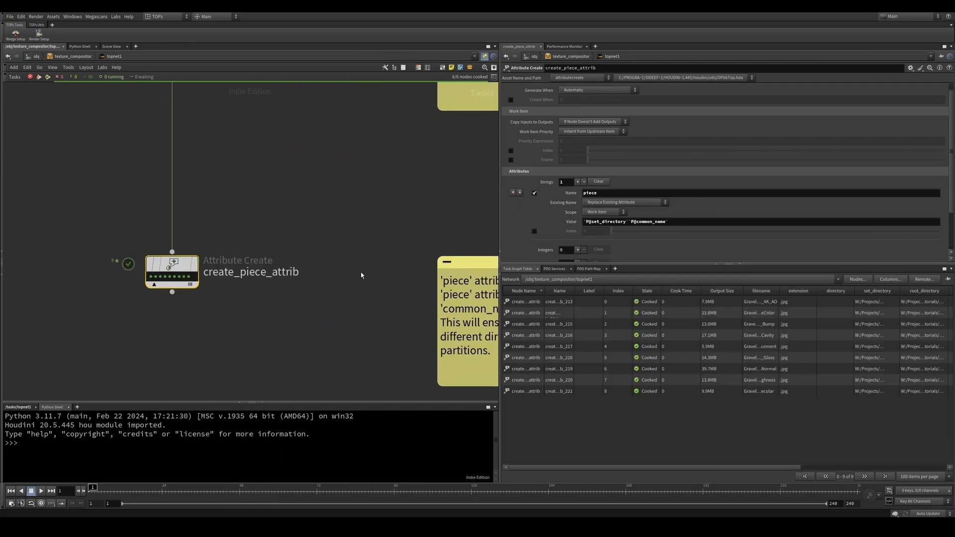
Inspect create_piece_attrib's work items and the piece string attribute's value expression combining set_directory and common_name
left_click(151, 278)
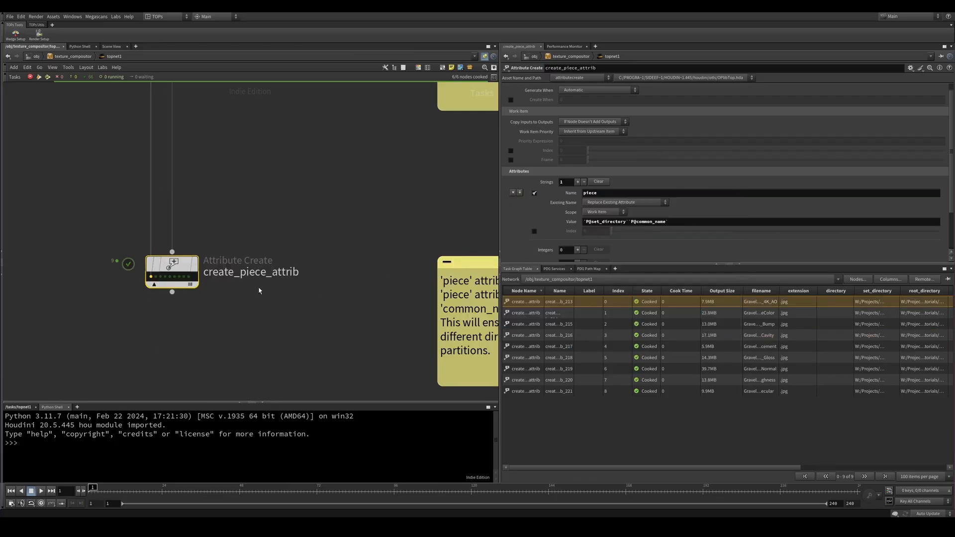
middle_click_drag(326, 226, 339, 237)
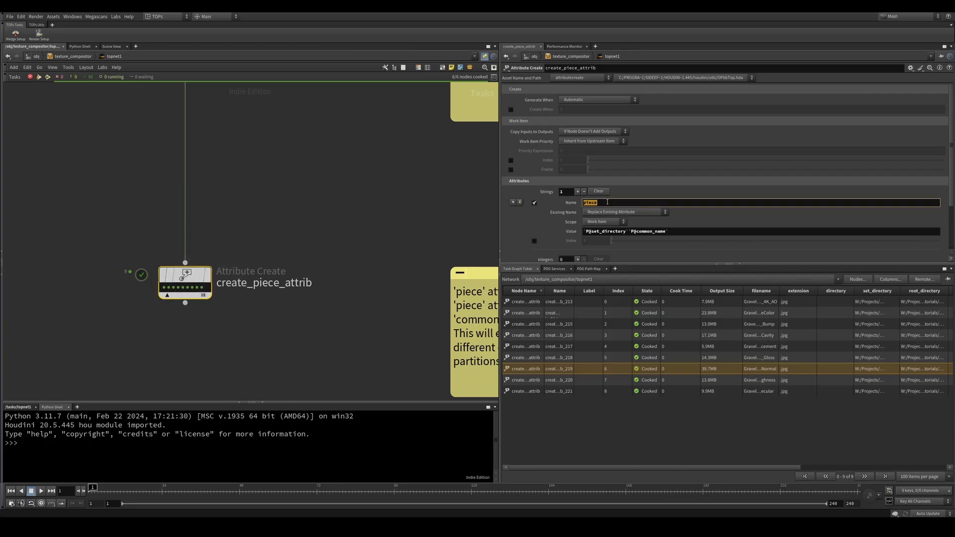
left_click(604, 231)
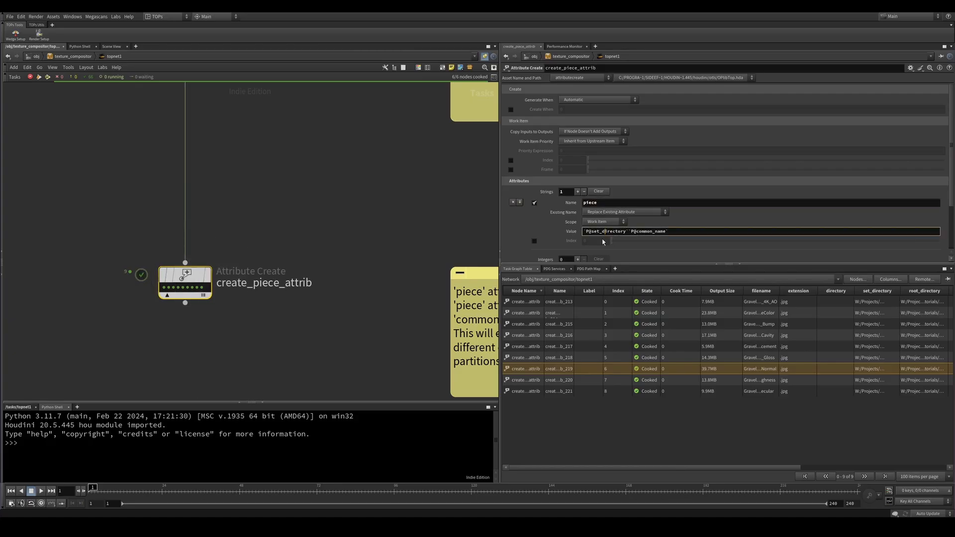
left_click_drag(592, 232, 625, 236)
left_click(658, 232)
Inspect the attributes of create_piece_attrib's individual work items, comparing the piece value across the texture files
right_click(188, 279)
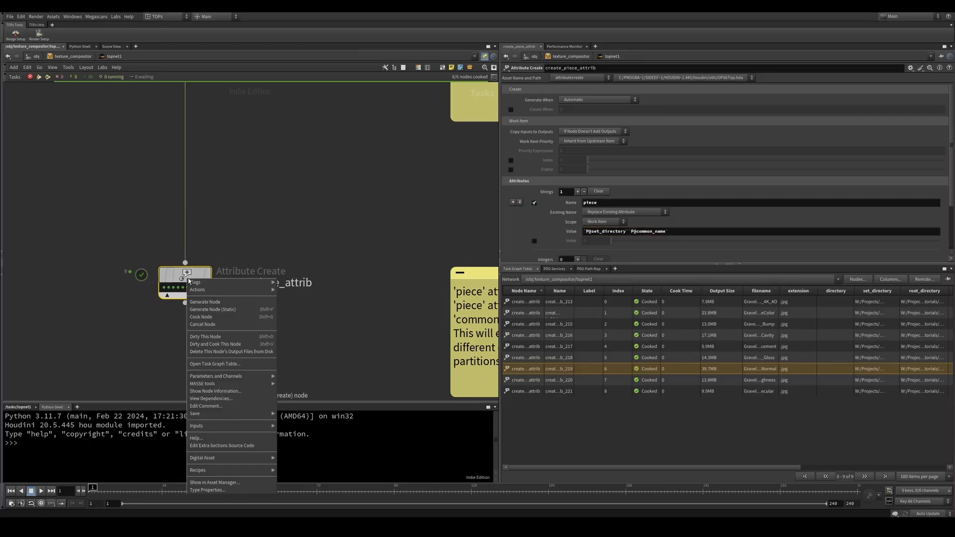
left_click(182, 287)
middle_click(183, 288)
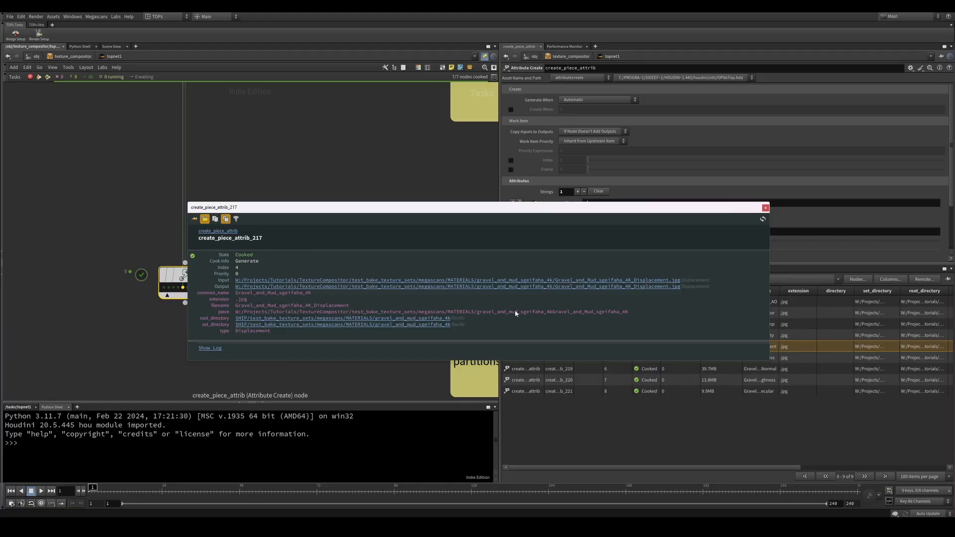
left_click_drag(297, 210, 401, 195)
left_click(202, 287)
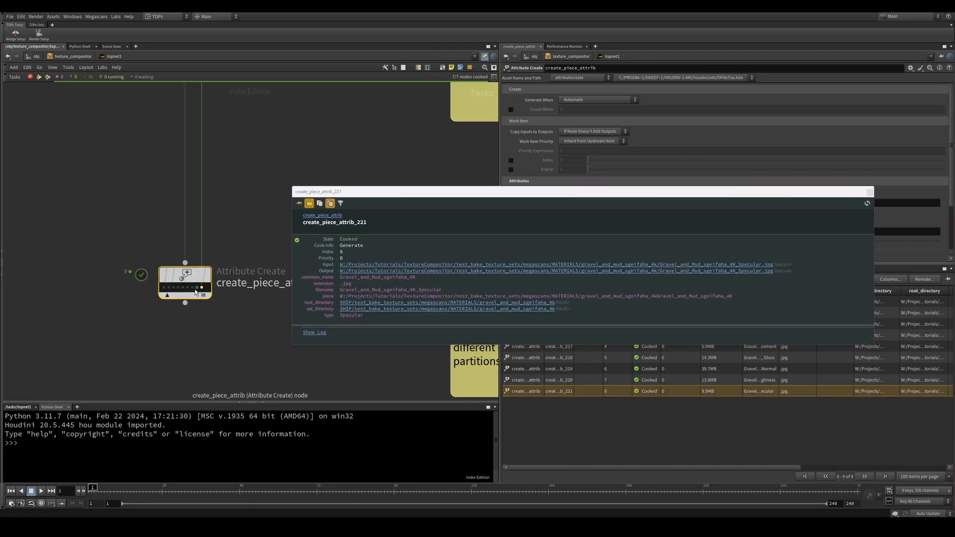
left_click(197, 287)
left_click(188, 291)
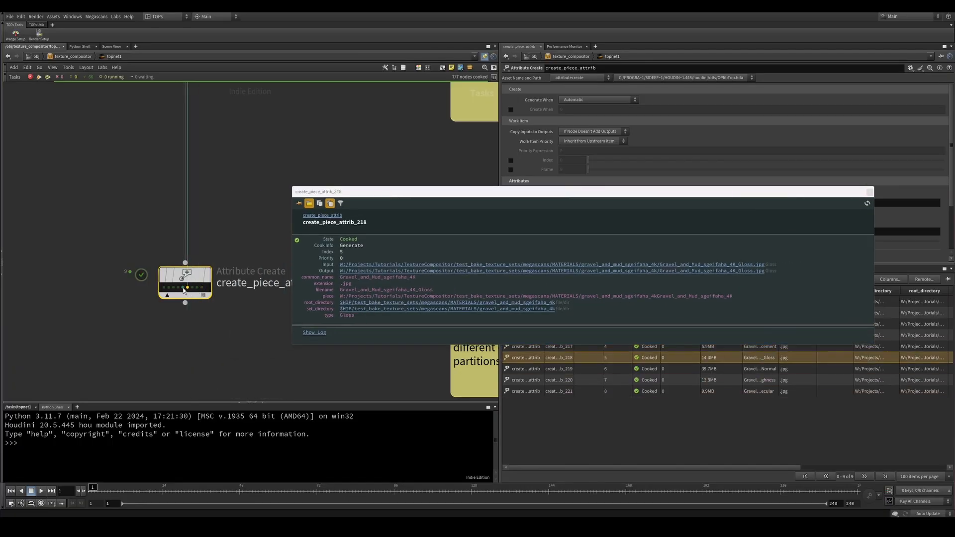
left_click(184, 291)
left_click(180, 291)
left_click(174, 291)
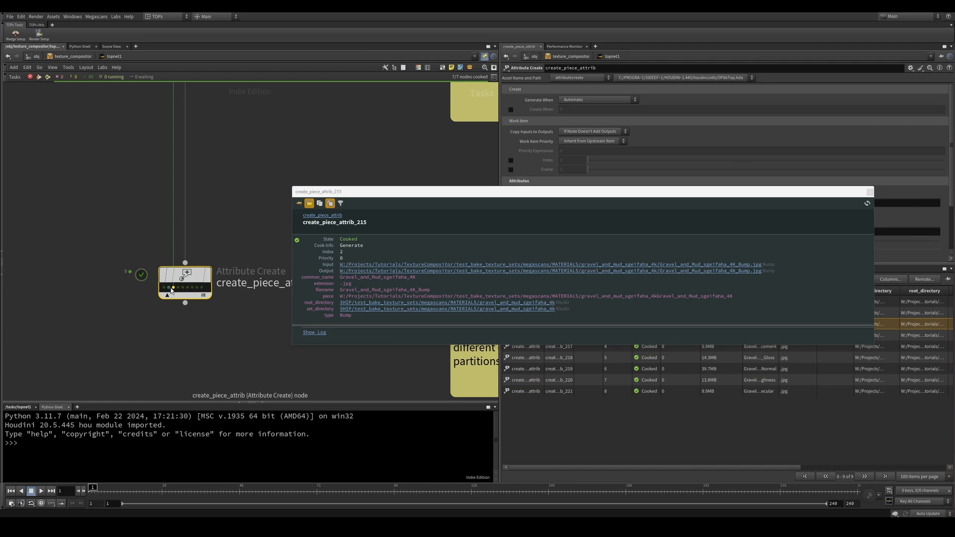
left_click(169, 291)
left_click(163, 290)
left_click_drag(199, 290, 165, 288)
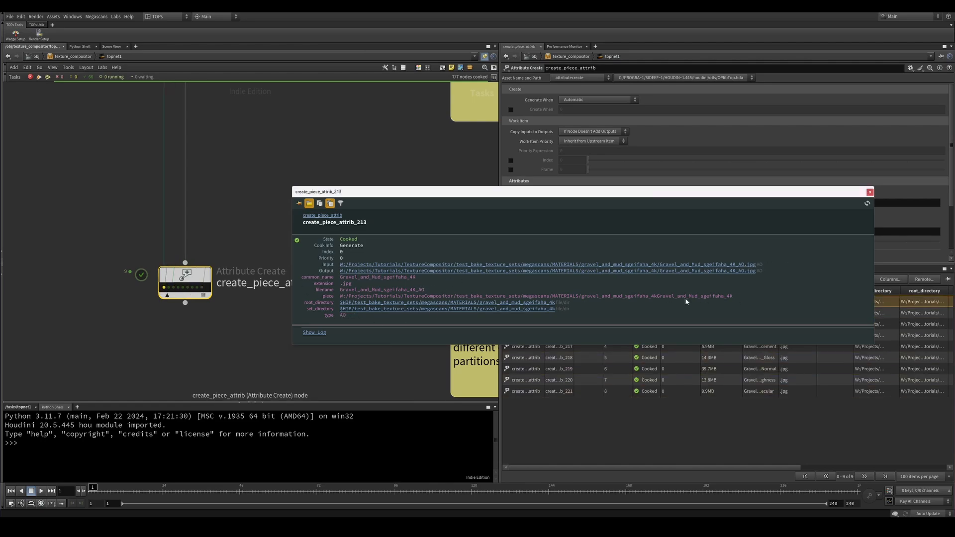
left_click(870, 193)
Paste the connected partition_by_piece Partition by Attribute node below create_piece_attrib, along with its sticky note "1 partition = 1 texture set"
key("h")
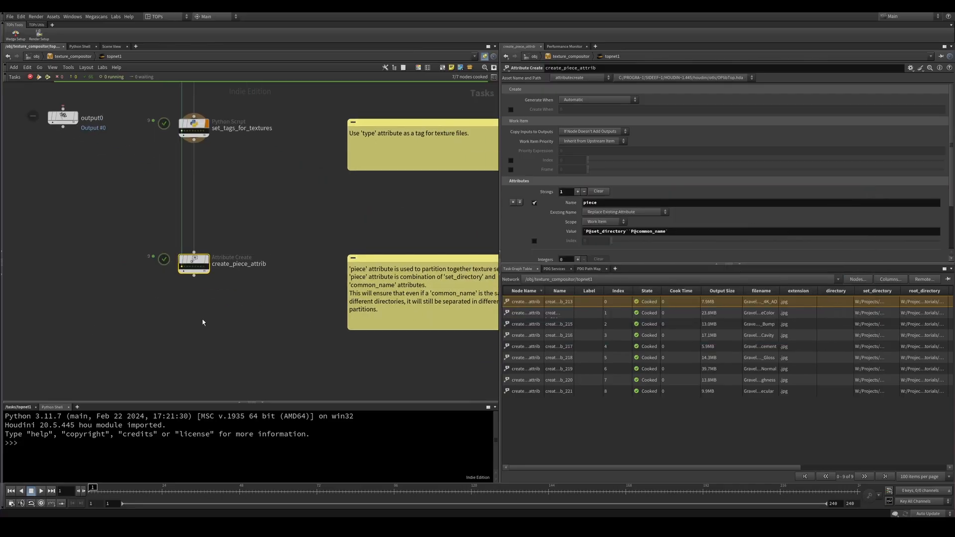
middle_click_drag(202, 322, 265, 278)
key("ctrl+v")
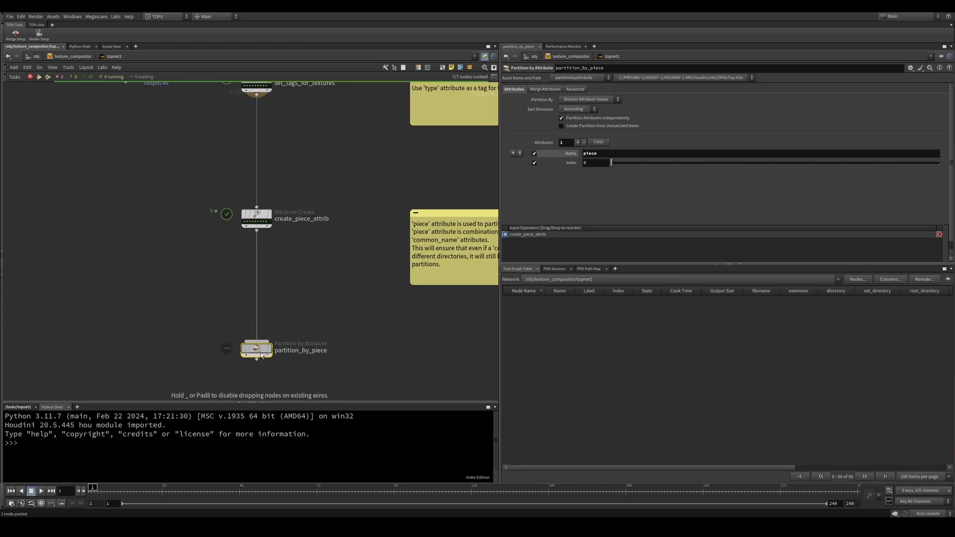
left_click(262, 360)
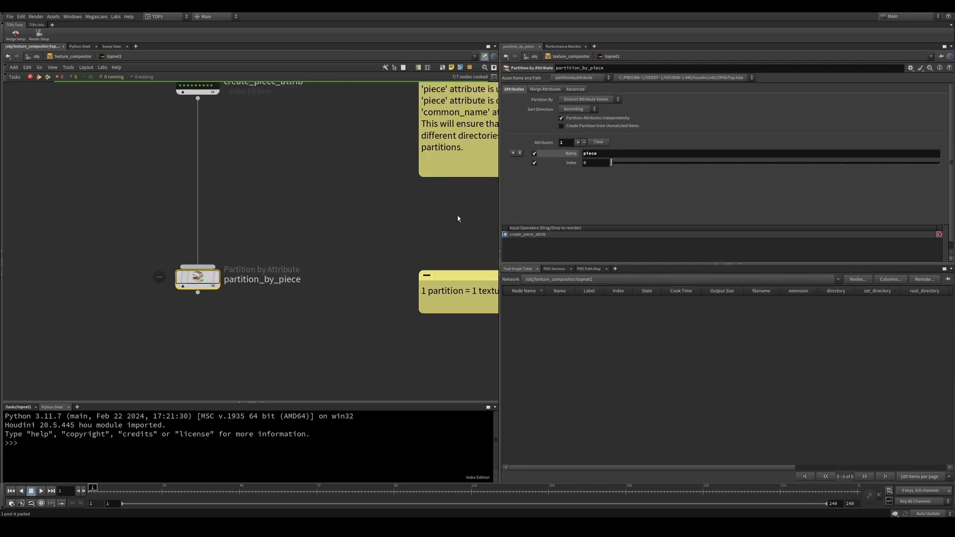
Cook the partition_by_piece node and check the info of its partition work item
right_click(196, 278)
left_click(200, 297)
scroll(199, 297, "up", 3)
double_click(171, 282)
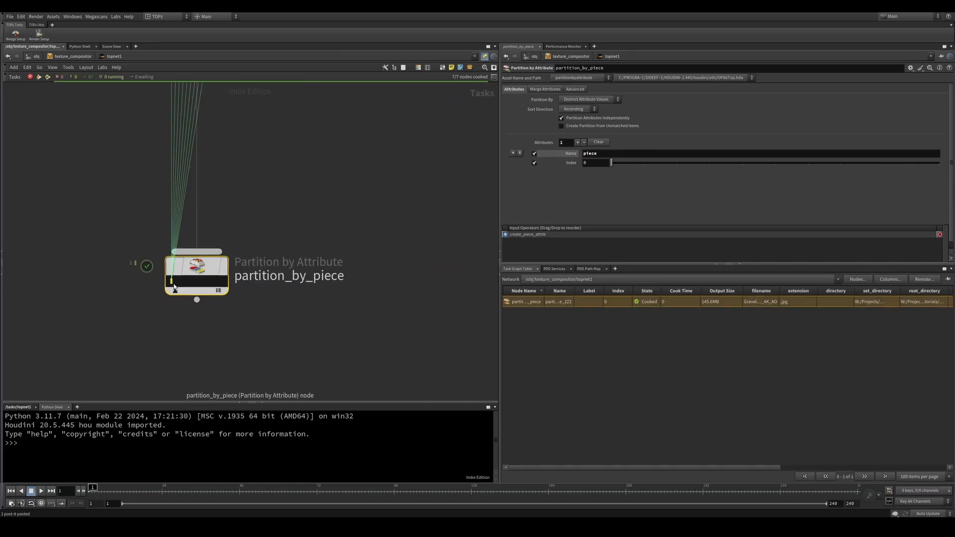
left_click(113, 223)
scroll(113, 223, "down", 3)
middle_click_drag(122, 170, 174, 303)
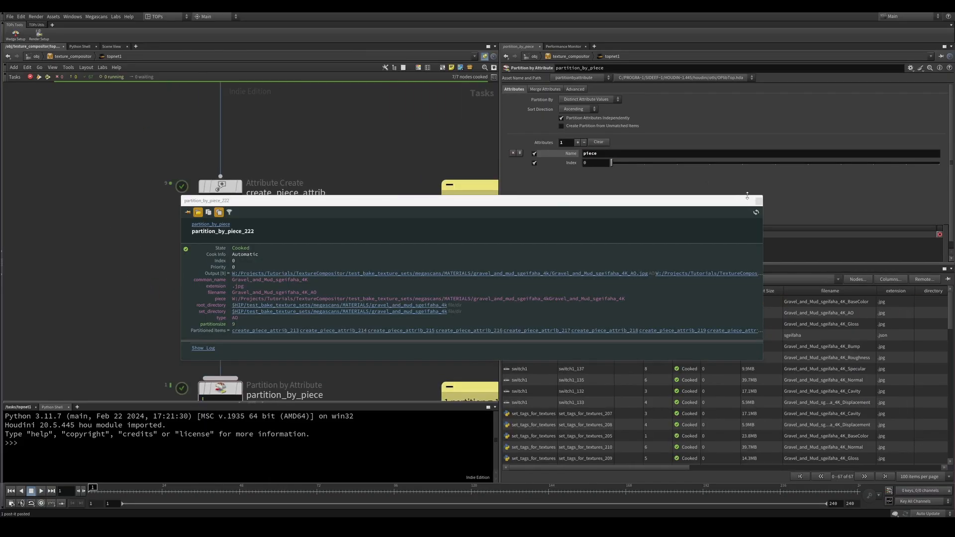
left_click(758, 201)
Compare partition_by_piece's partition with the source texture files in the gravel_and_mud_sgeifaha_4k folder in File Explorer
scroll(264, 271, "up", 1)
scroll(264, 271, "down", 2)
middle_click_drag(264, 285, 259, 207)
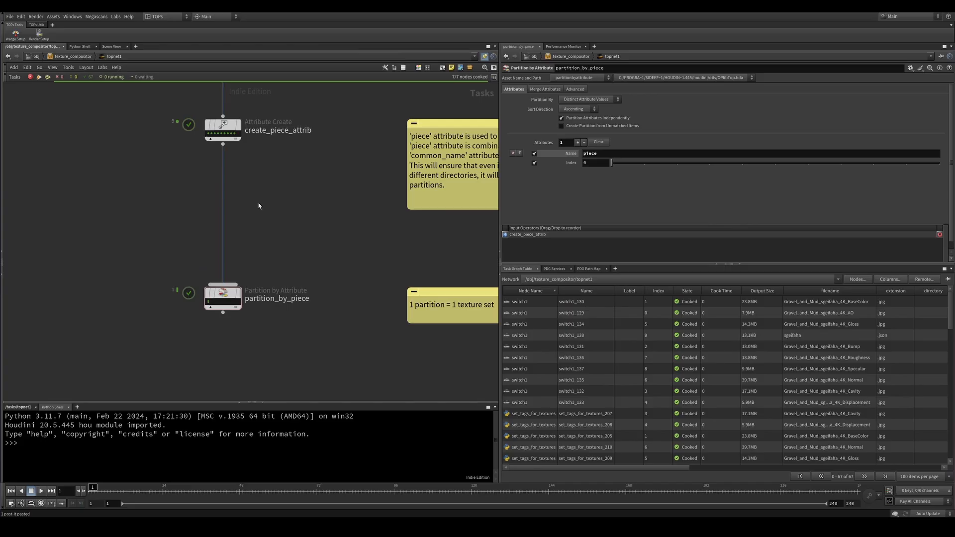
left_click(209, 305)
scroll(208, 310, "up", 2)
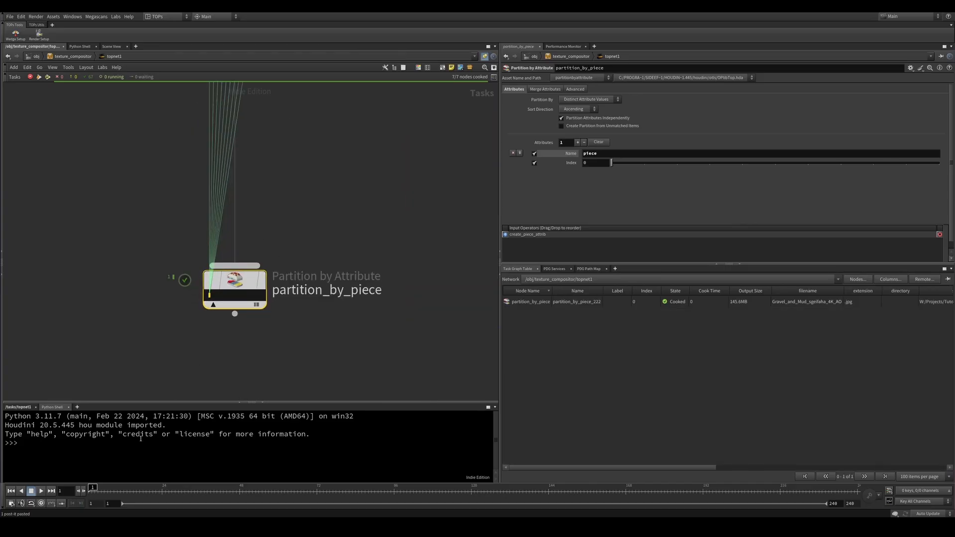
left_click(100, 526)
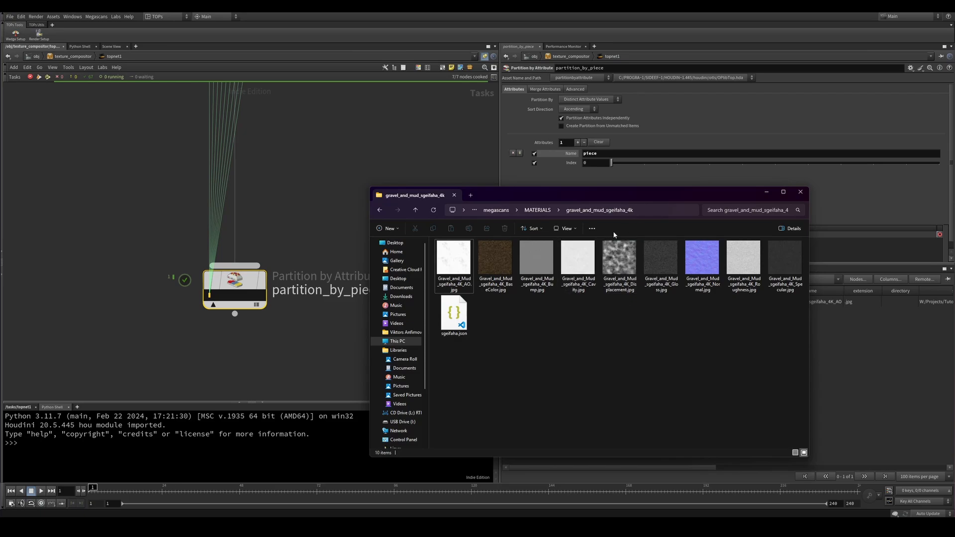
left_click_drag(466, 383, 632, 352)
left_click(312, 251)
scroll(231, 293, "up", 1)
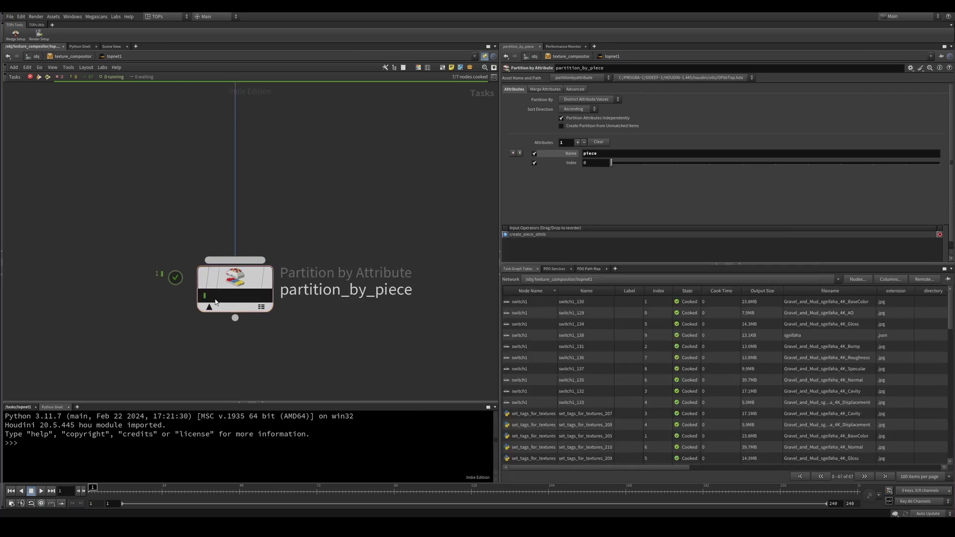
Open the partition work item's info in an enlarged window and expand its output list to examine the tagged texture files
double_click(204, 296)
left_click_drag(313, 219, 333, 149)
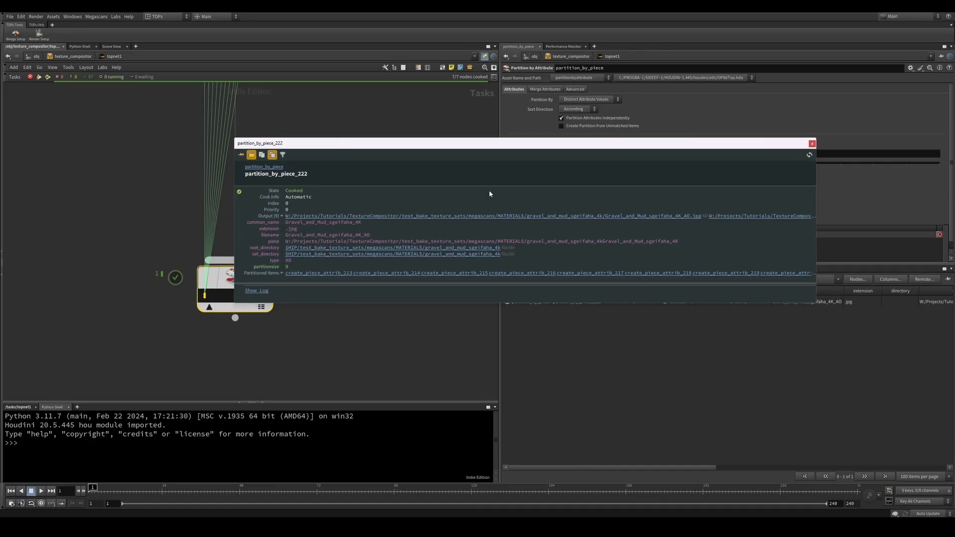
left_click_drag(814, 302, 811, 371)
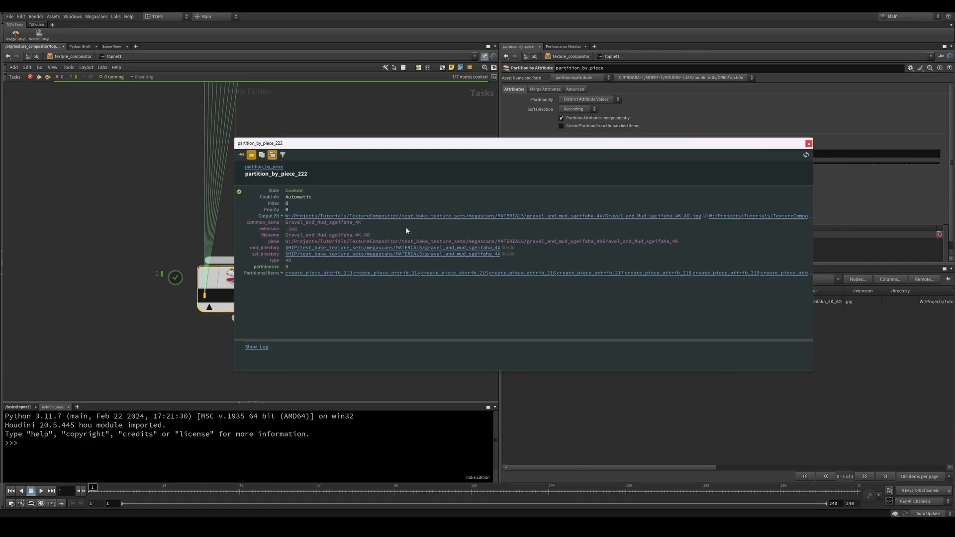
left_click_drag(333, 143, 348, 154)
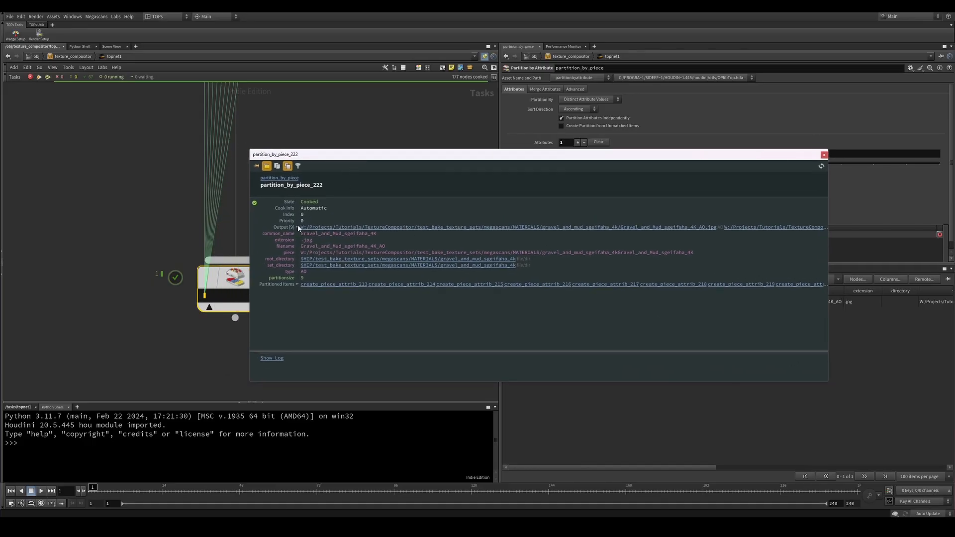
left_click(297, 228)
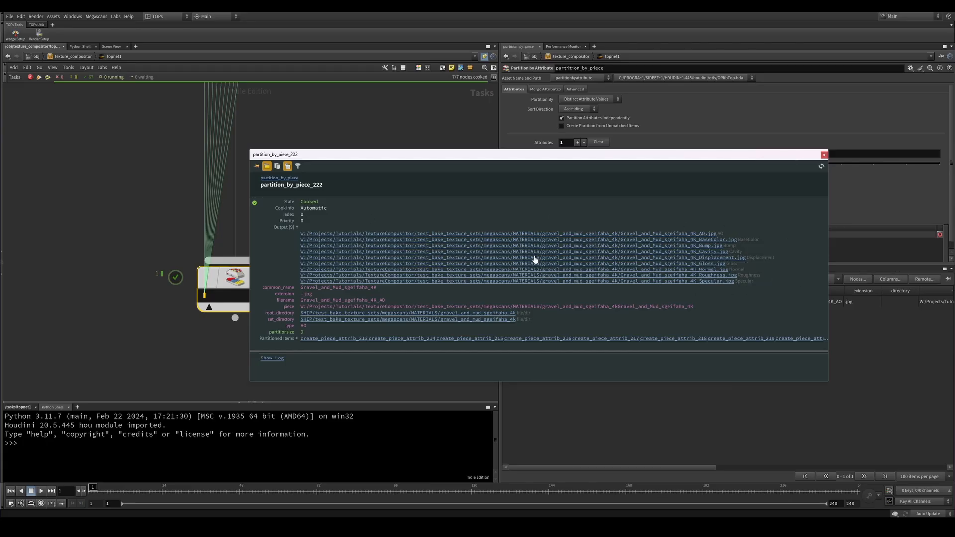
mouse_move(208, 302)
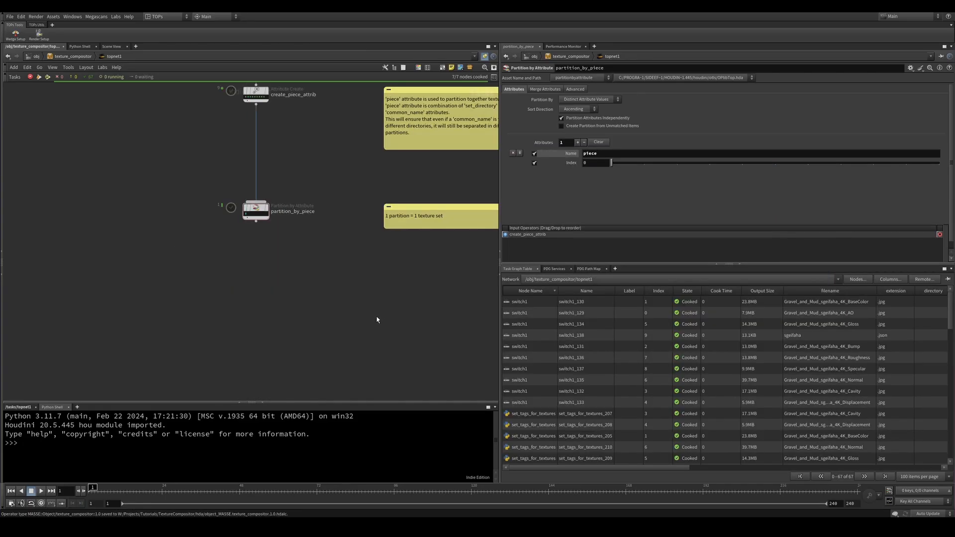
middle_click_drag(384, 313, 304, 317)
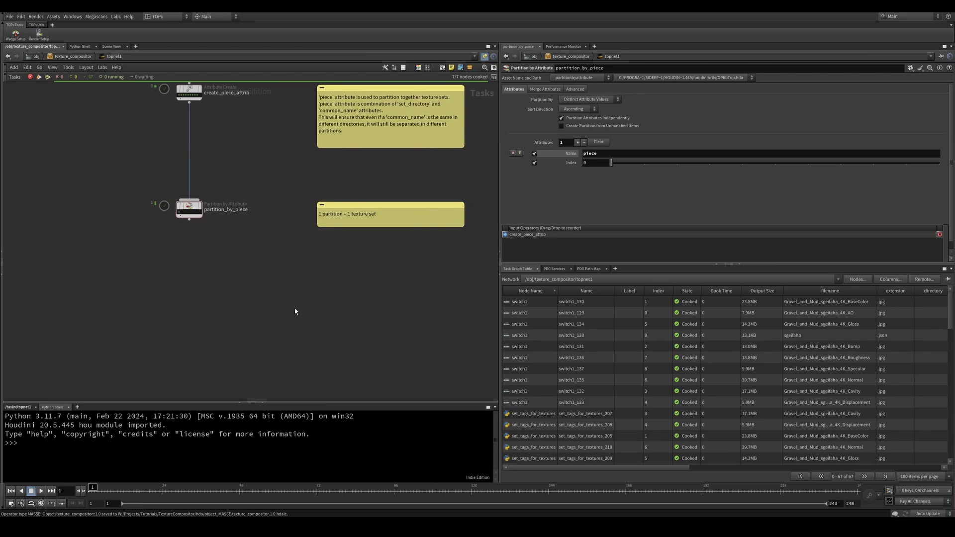
middle_click_drag(288, 304, 292, 319)
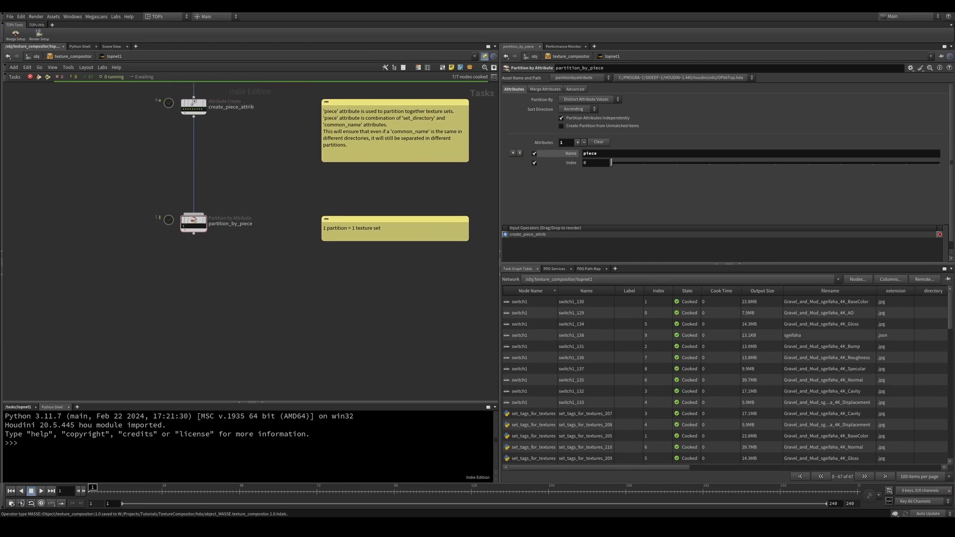
middle_click_drag(203, 309, 294, 296)
key("ctrl+v")
scroll(214, 300, "up", 3)
left_click_drag(294, 295, 272, 315)
Paste the sticky note about assigning a unique index to each partition before fan-out and place it beside id_per_partition
middle_click_drag(365, 341, 266, 305)
key("ctrl+v")
scroll(402, 325, "down", 3)
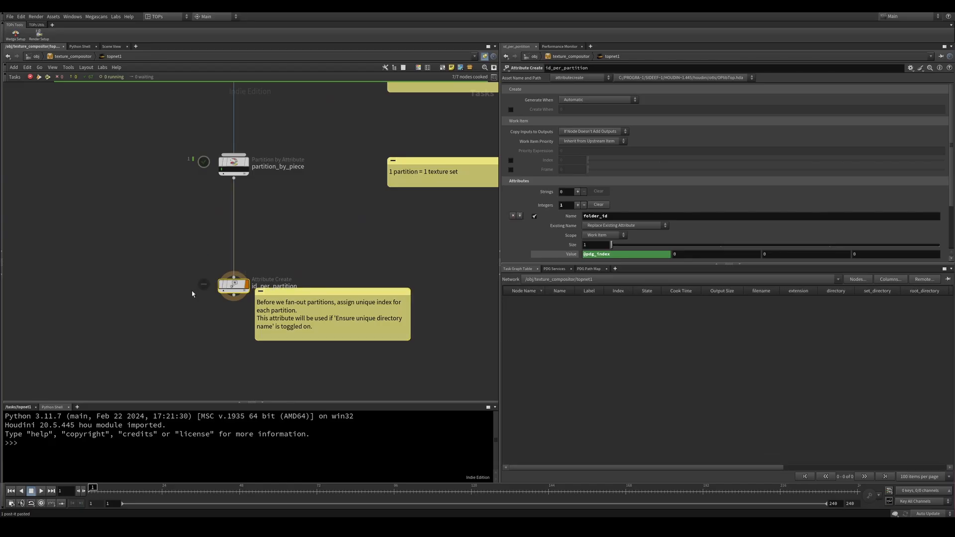
left_click_drag(332, 290, 464, 283)
mouse_move(324, 333)
middle_mouse_down()
mouse_move(228, 320)
mouse_move(326, 328)
mouse_move(319, 333)
middle_mouse_up()
scroll(351, 326, "up", 2)
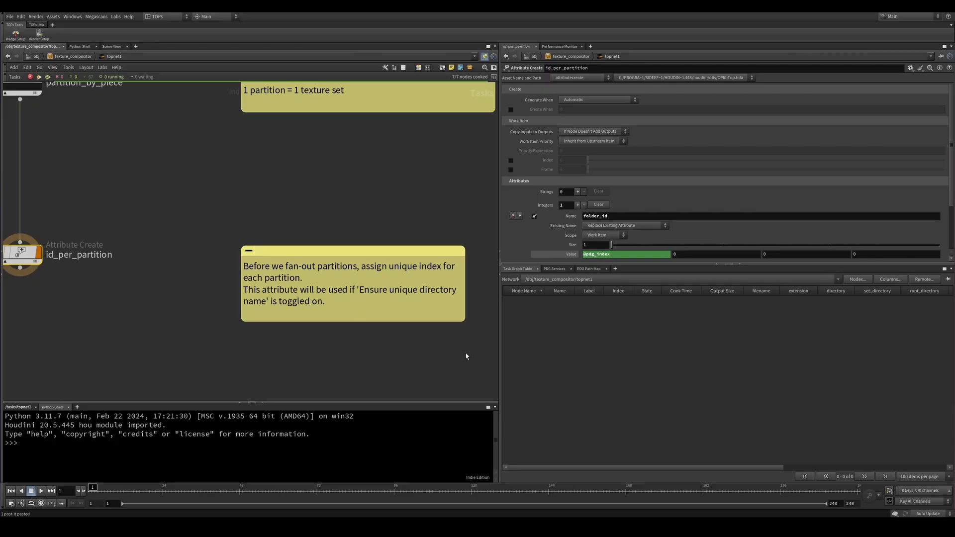
Review texture_compositor's parameters in a widened floating window, covering the custom output directory and the "Ensure unique directory name" option
right_click(78, 57)
mouse_move(124, 113)
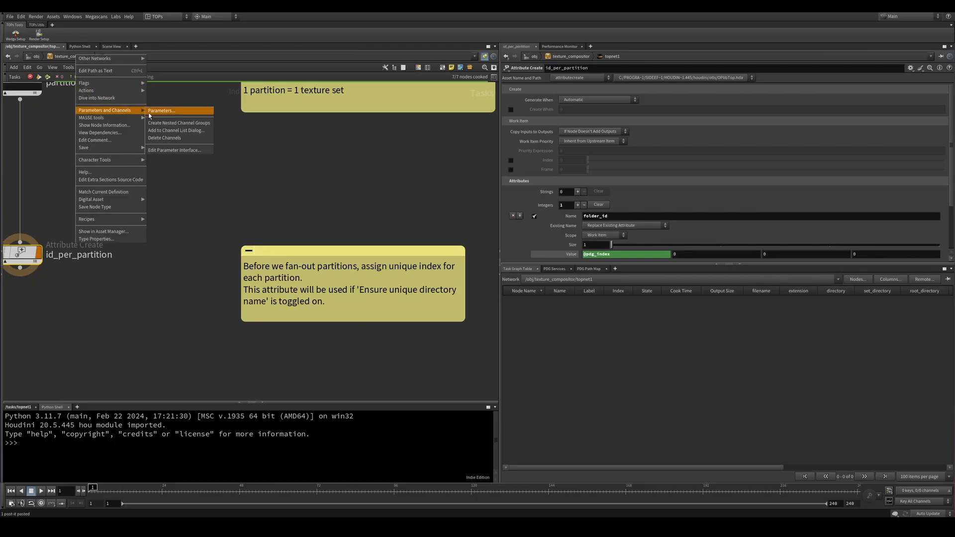
left_click(164, 112)
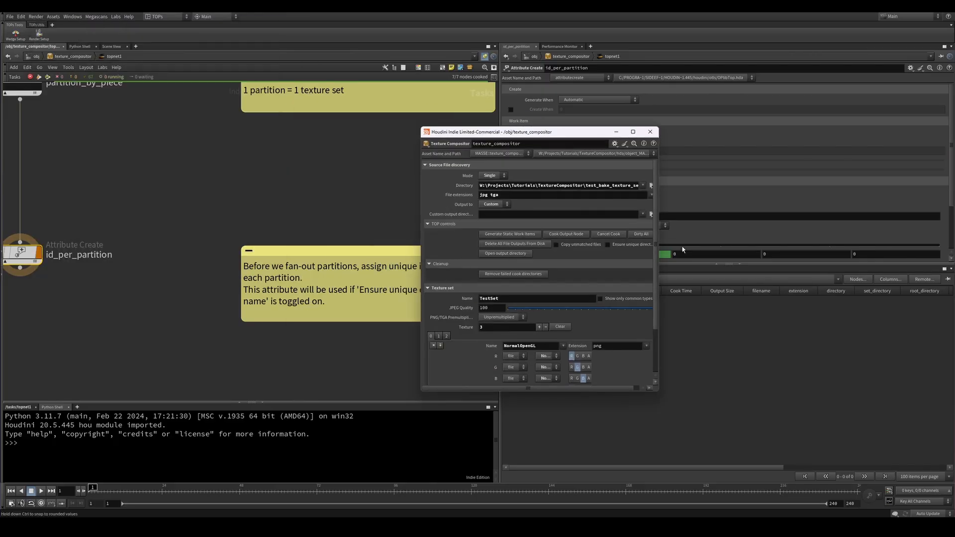
left_click_drag(659, 239, 820, 241)
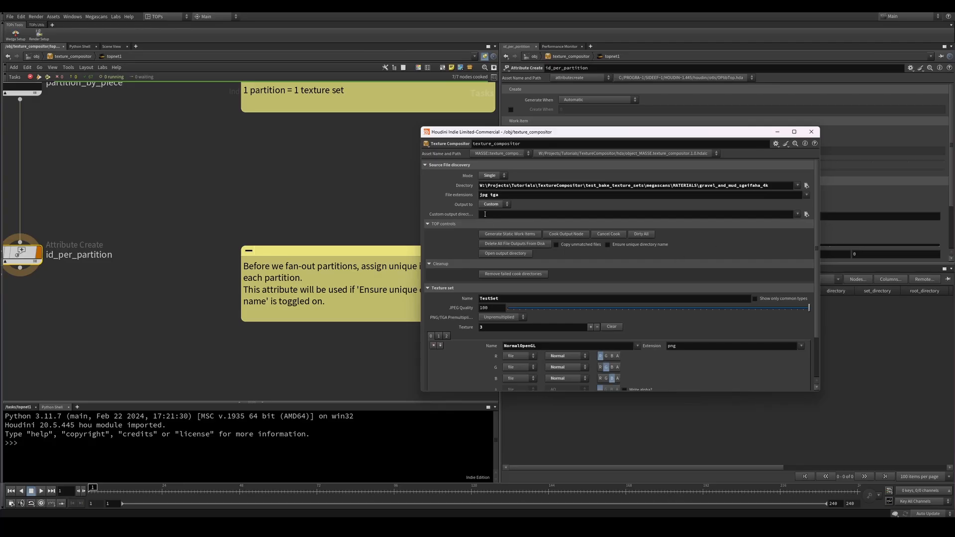
left_click(513, 218)
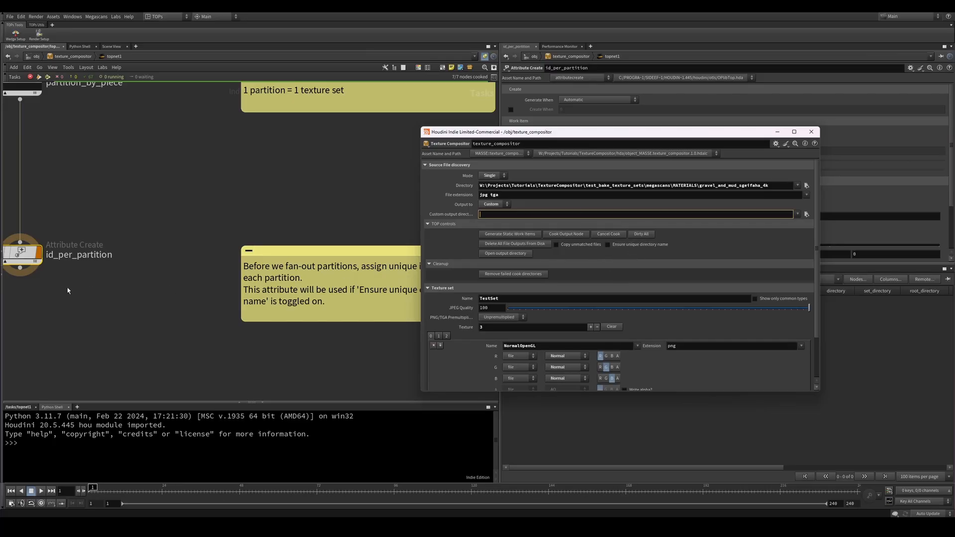
middle_click_drag(126, 284, 191, 305)
left_click_drag(160, 321, 92, 274)
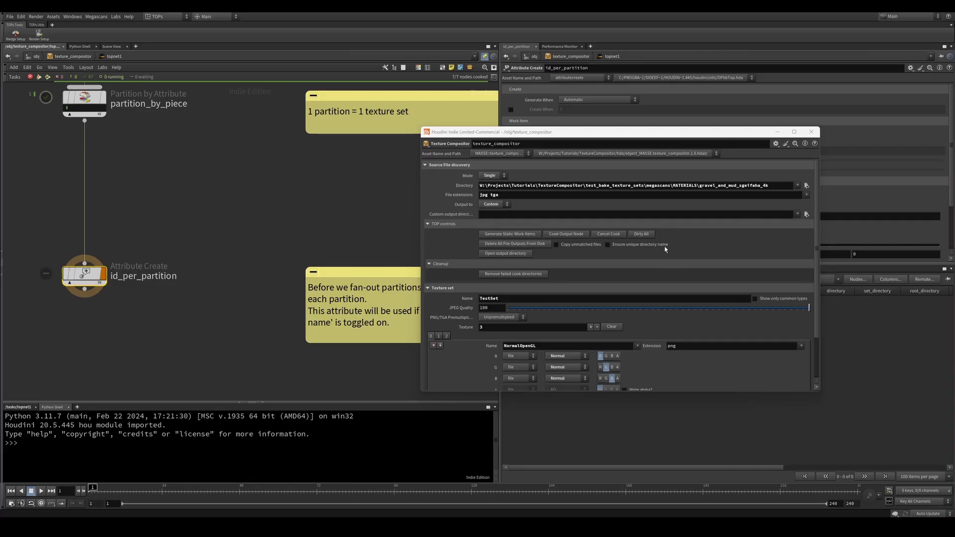
left_click(811, 132)
Paste the work_item_per_texture Range Generate node connected to id_per_partition and align it directly below that node
key("h")
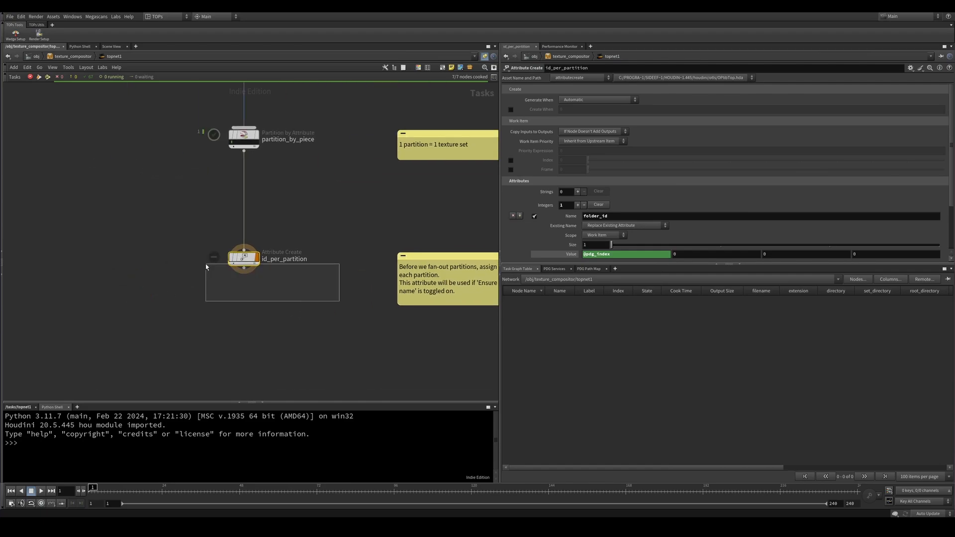
left_click(245, 258)
middle_click_drag(350, 329, 270, 300)
scroll(232, 282, "up", 2)
key("ctrl+v")
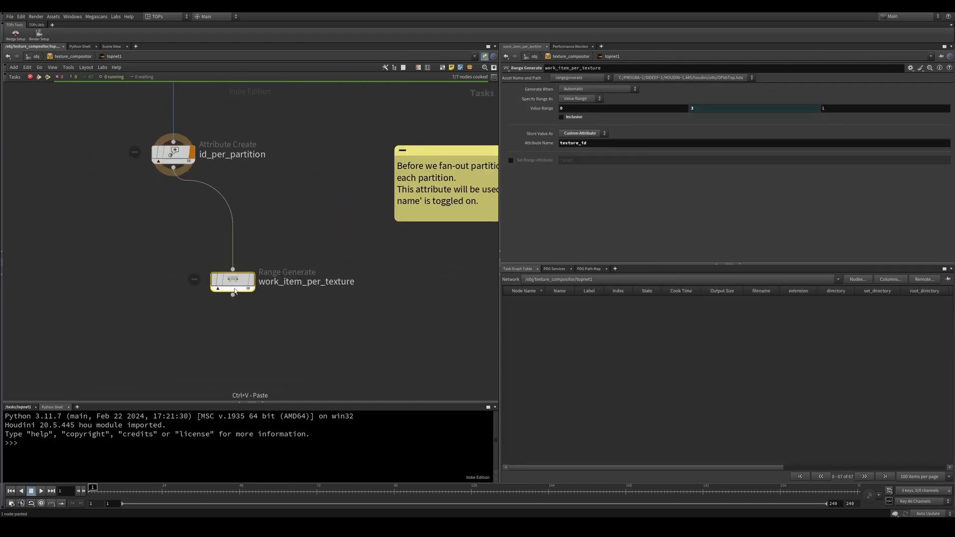
left_click_drag(233, 282, 170, 324)
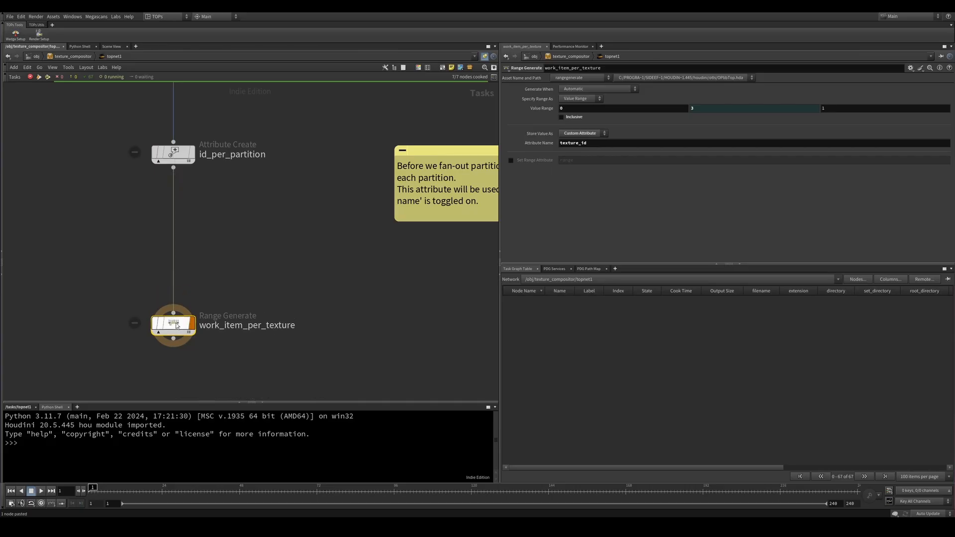
middle_click_drag(391, 309, 367, 285)
scroll(359, 286, "down", 2)
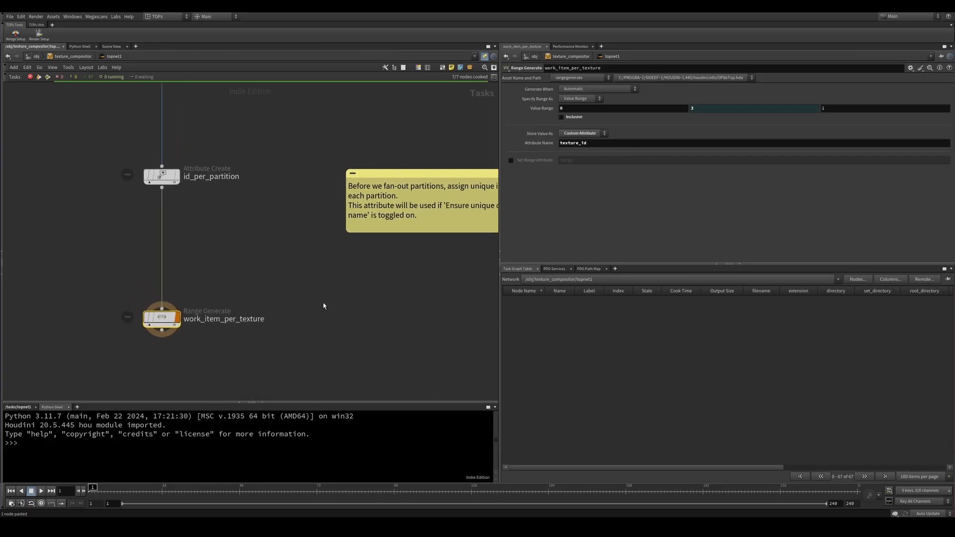
mouse_move(320, 305)
middle_mouse_down()
mouse_move(341, 298)
mouse_move(324, 301)
middle_mouse_up()
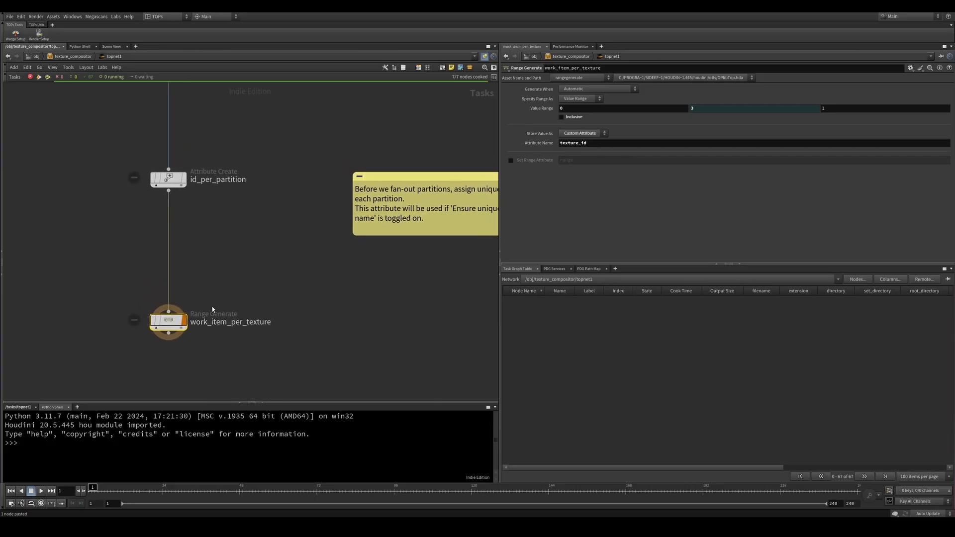
left_click_drag(173, 333, 347, 285)
key("Delete")
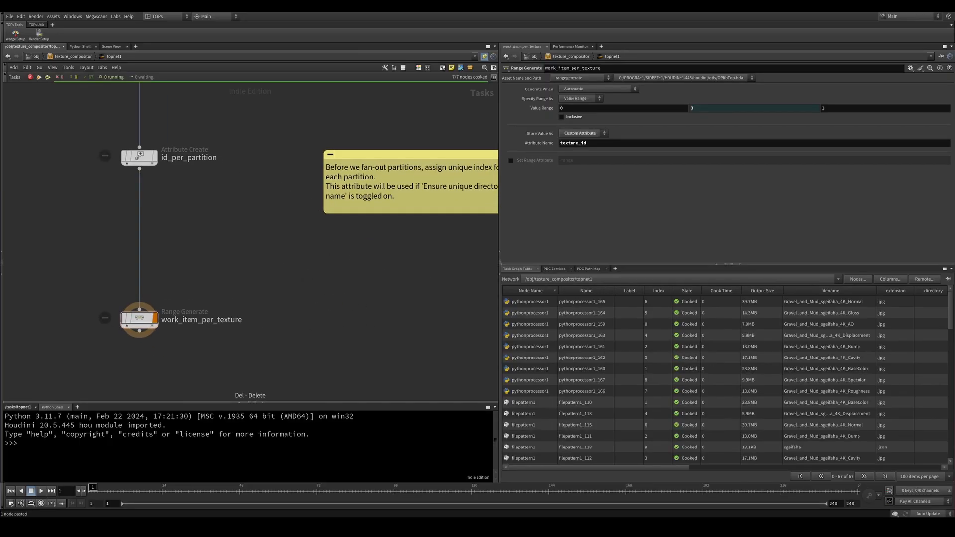
Paste the sticky note about creating work items for every texture in each set and place it beside work_item_per_texture
key("ctrl+v")
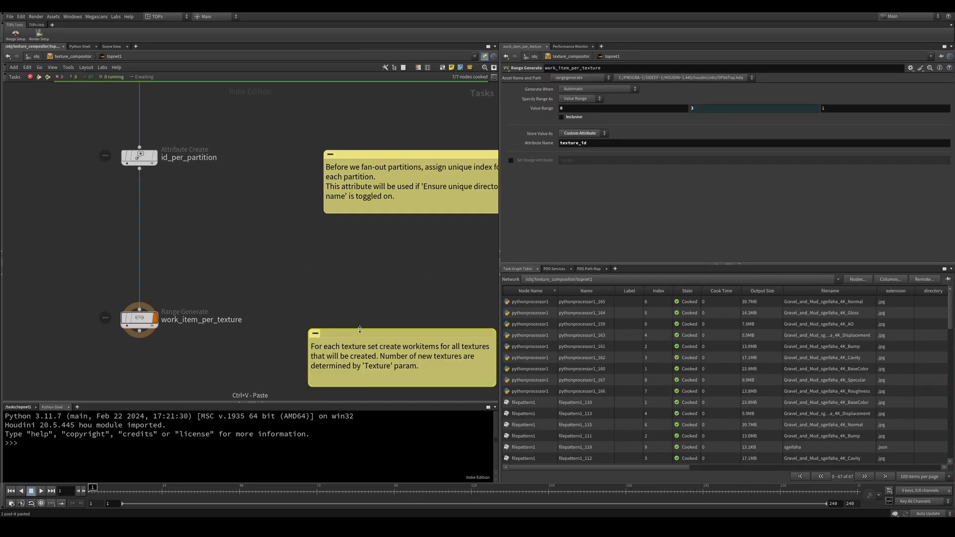
middle_click_drag(403, 360, 347, 330)
left_click_drag(299, 303, 315, 285)
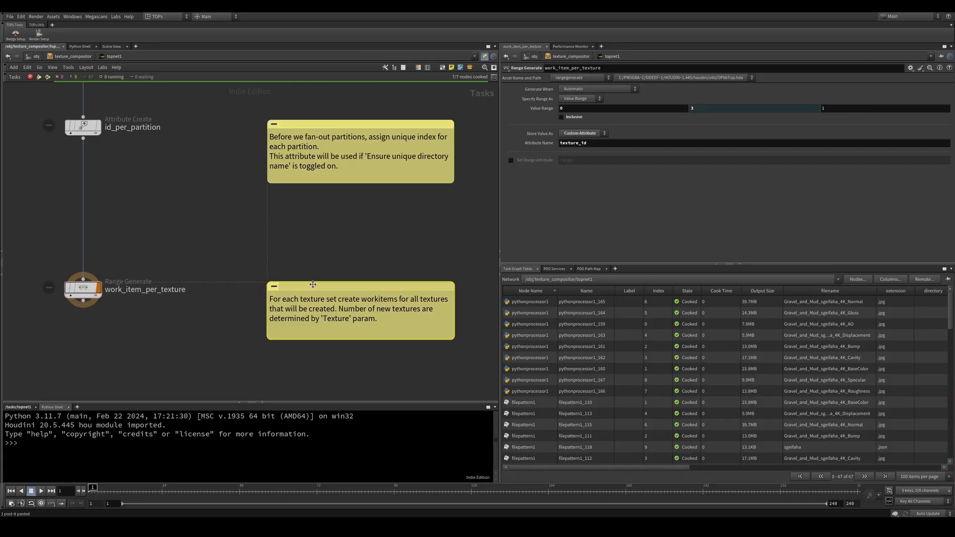
scroll(341, 355, "up", 2)
middle_click_drag(342, 355, 333, 354)
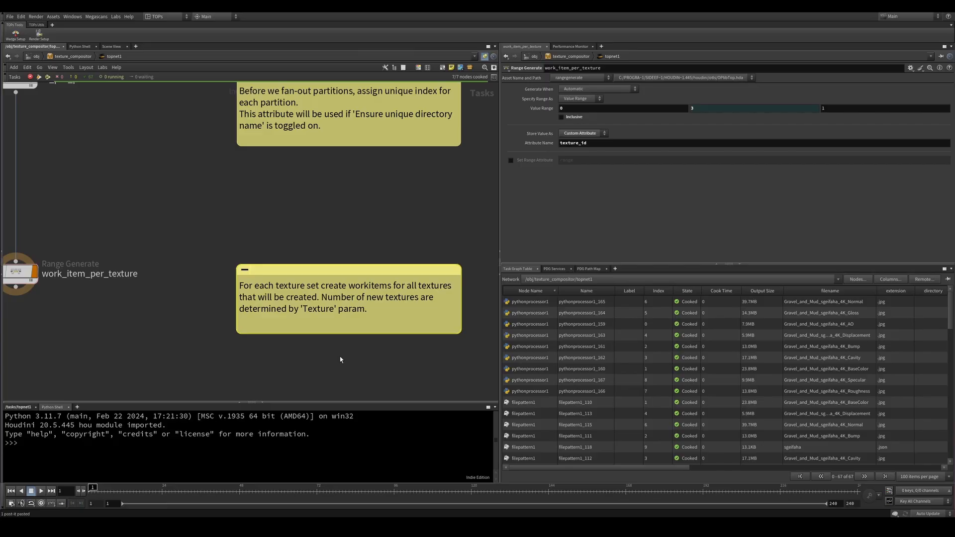
middle_click_drag(207, 349, 265, 360)
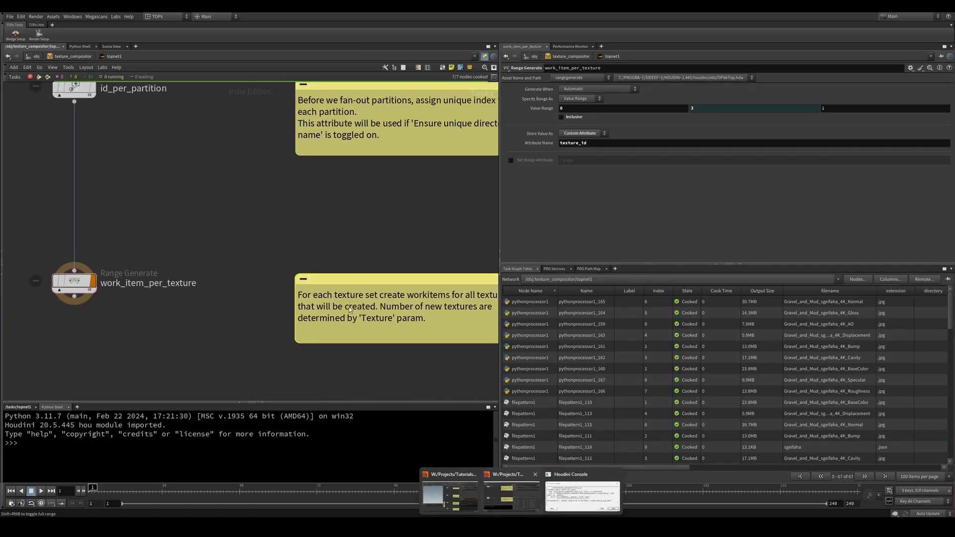
Review texture_compositor's Texture set entries in a widened floating parameter window, stepping through each of the defined textures
left_click(91, 60)
mouse_move(125, 115)
left_click(192, 115)
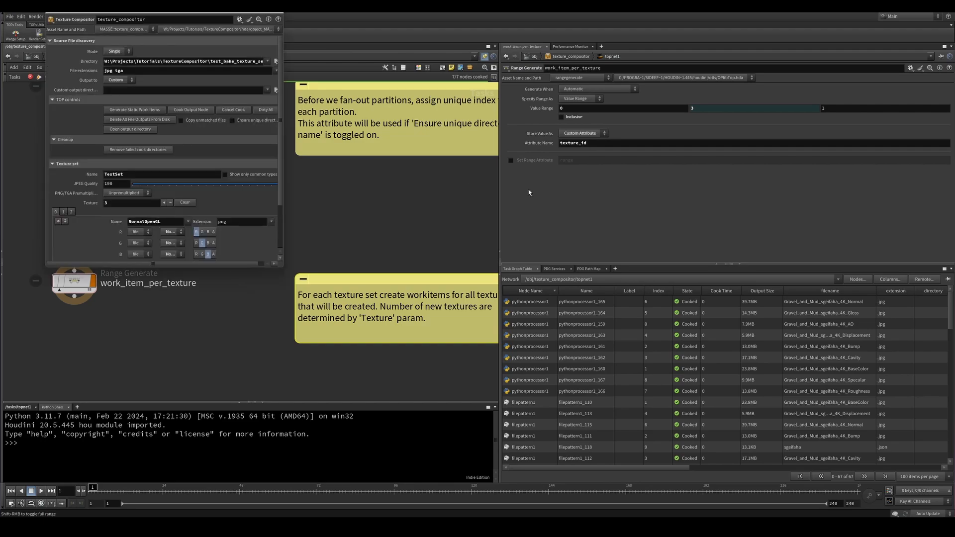
left_click_drag(197, 9, 639, 102)
scroll(631, 273, "down", 2)
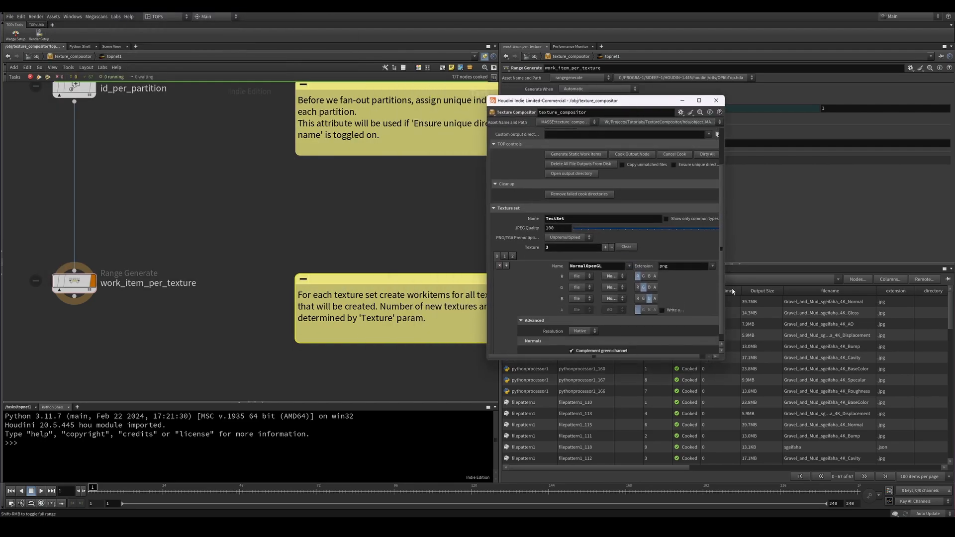
left_click_drag(733, 292, 879, 292)
left_click(513, 260)
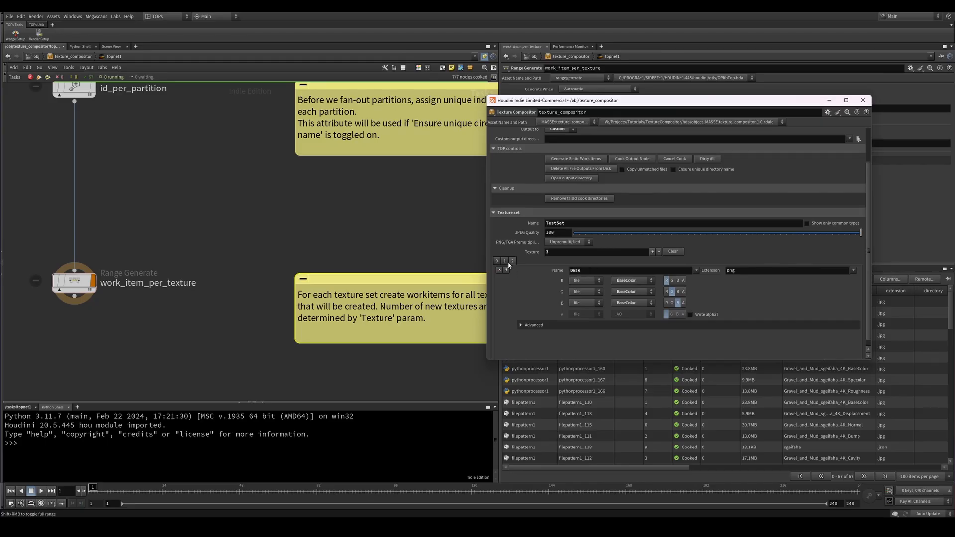
left_click(505, 260)
left_click(498, 262)
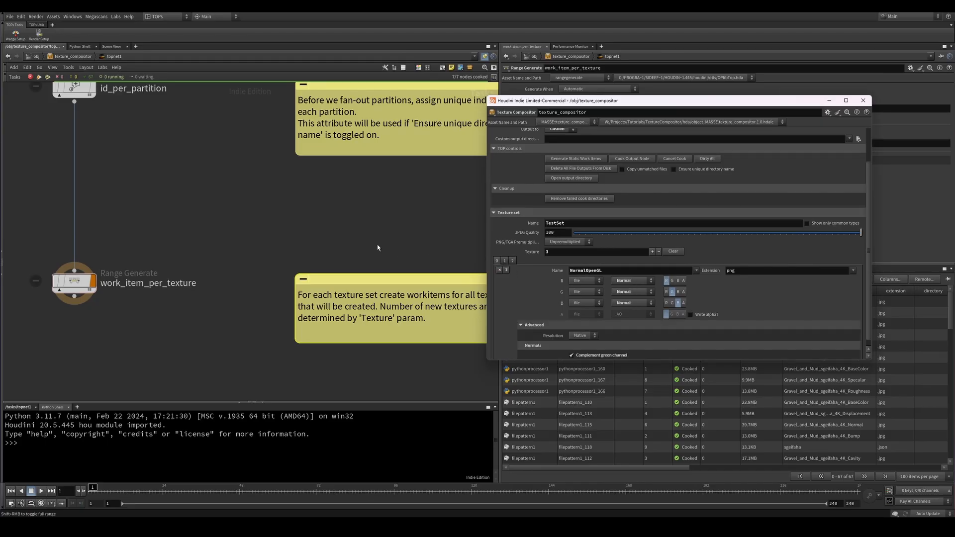
Compare the end expression of work_item_per_texture's Value Range with texture_compositor's Texture parameter, and close the floating window
left_click_drag(140, 222, 82, 285)
left_click_drag(626, 105, 619, 290)
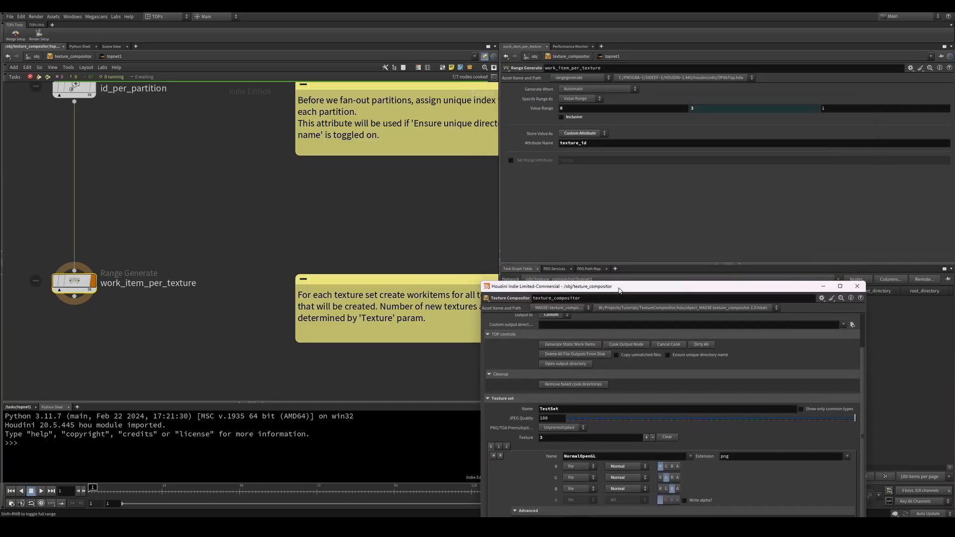
left_click(546, 110)
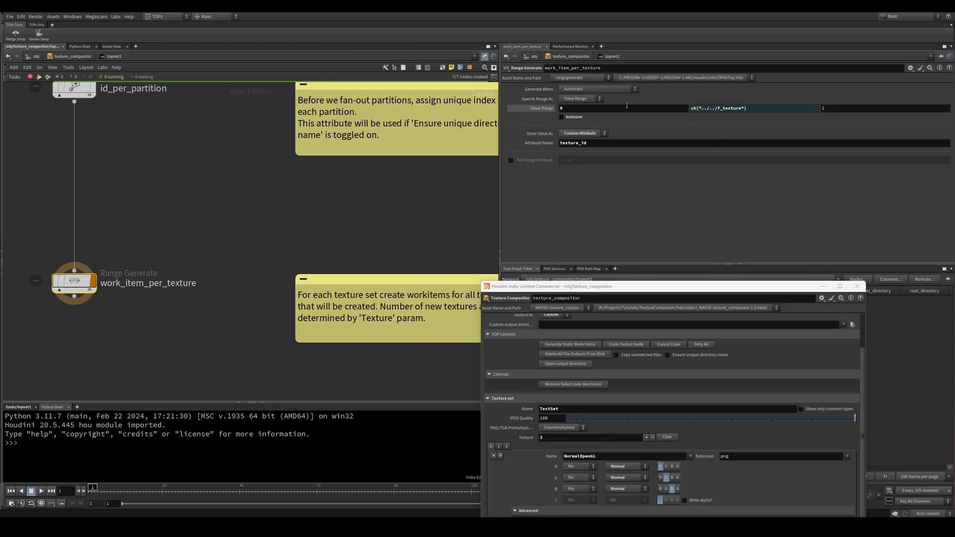
left_click(857, 287)
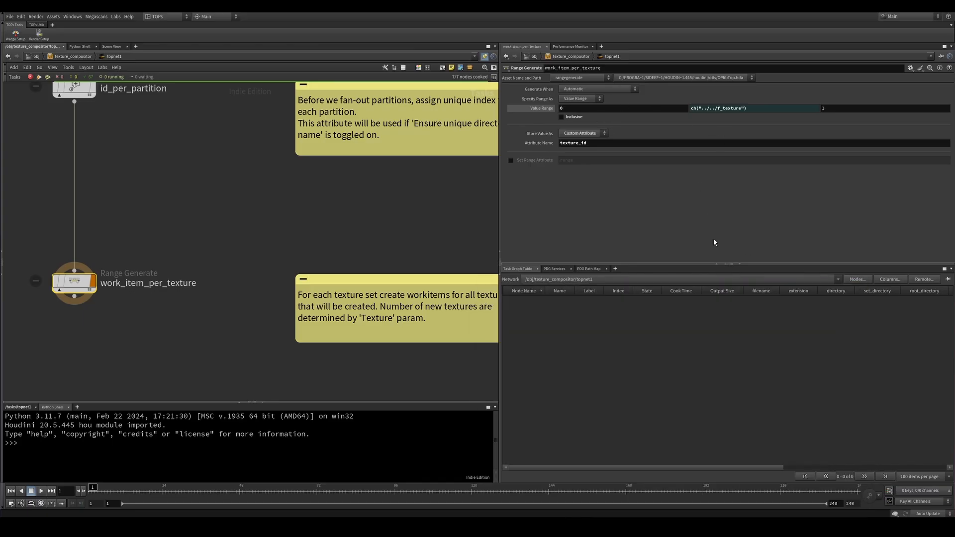
Cook work_item_per_texture, select its first work item, and switch the Value Range display from expressions back to values
middle_click_drag(108, 152, 235, 190)
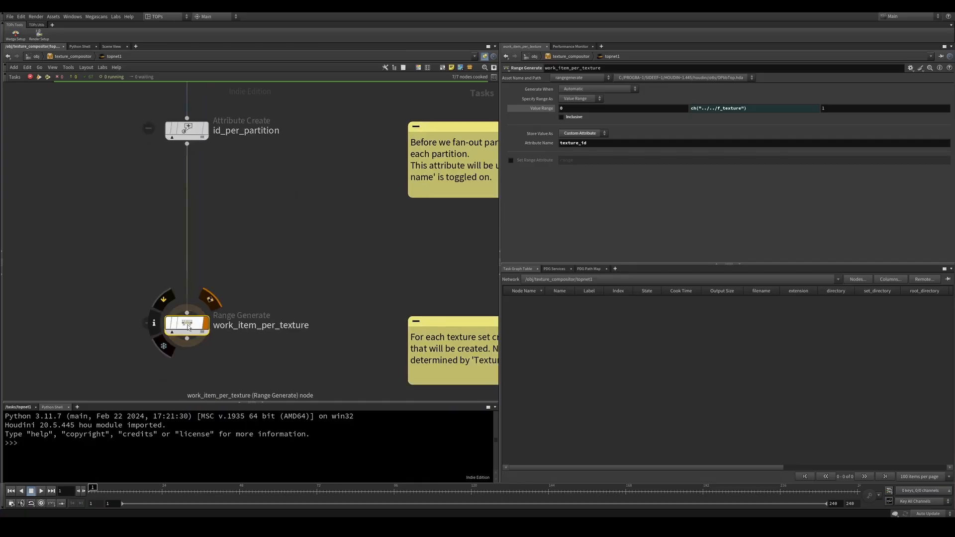
key("shift+v")
middle_click_drag(290, 343, 290, 243)
scroll(224, 229, "up", 2)
left_click(150, 240)
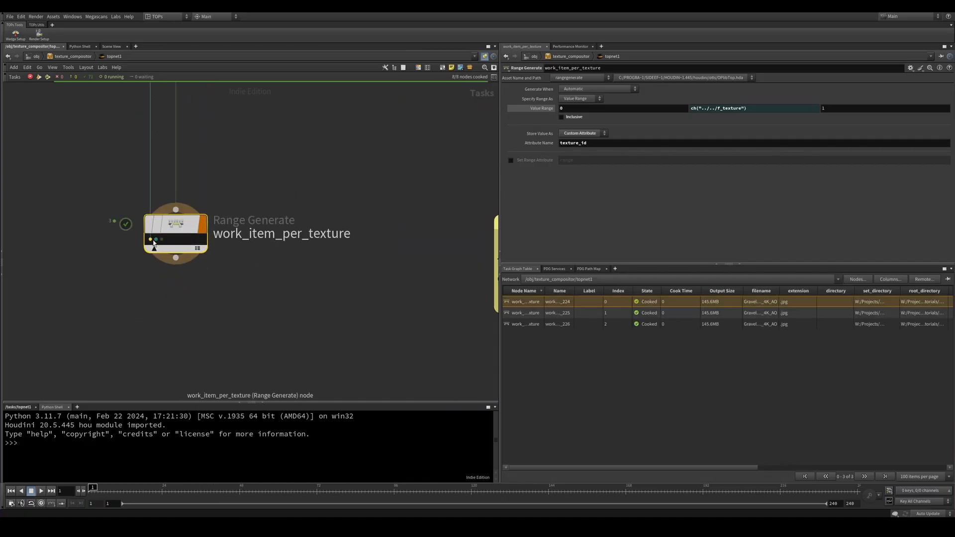
left_click(526, 108)
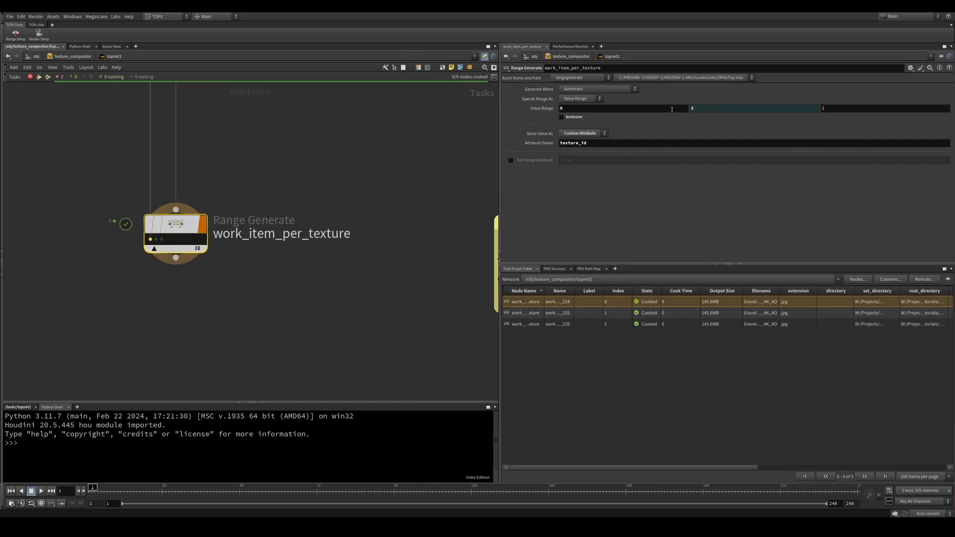
Inspect the attributes of work_item_per_texture's first two work items and the node's Attribute Name field
left_click(152, 242)
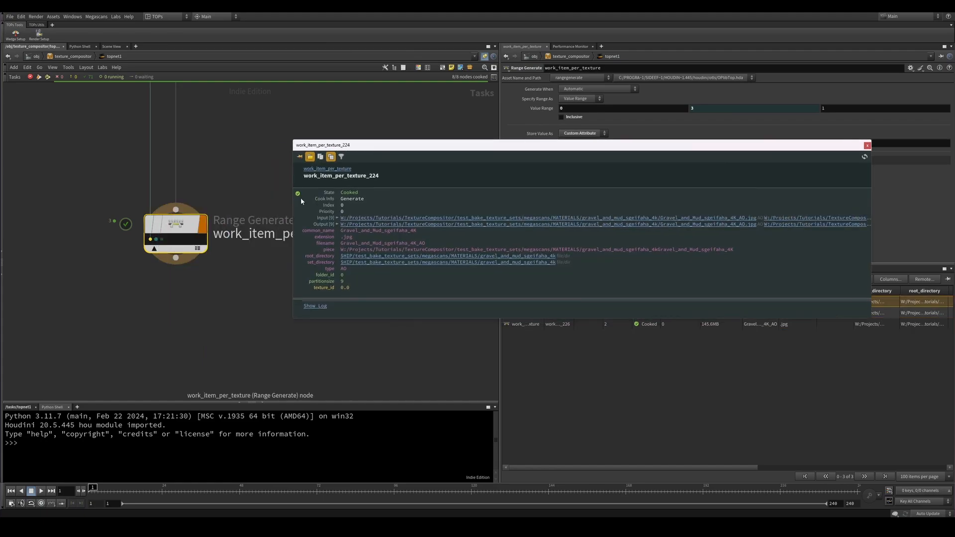
left_click(155, 242)
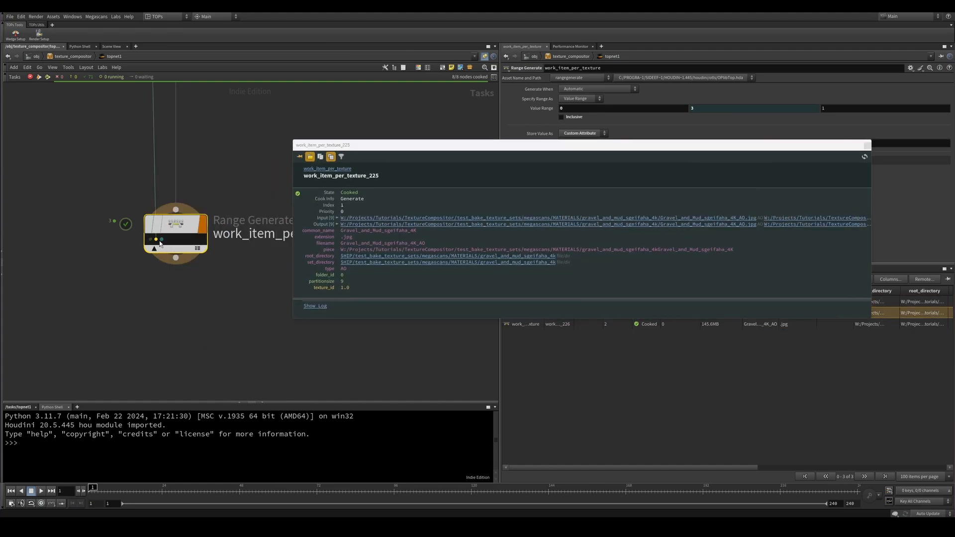
left_click(149, 241)
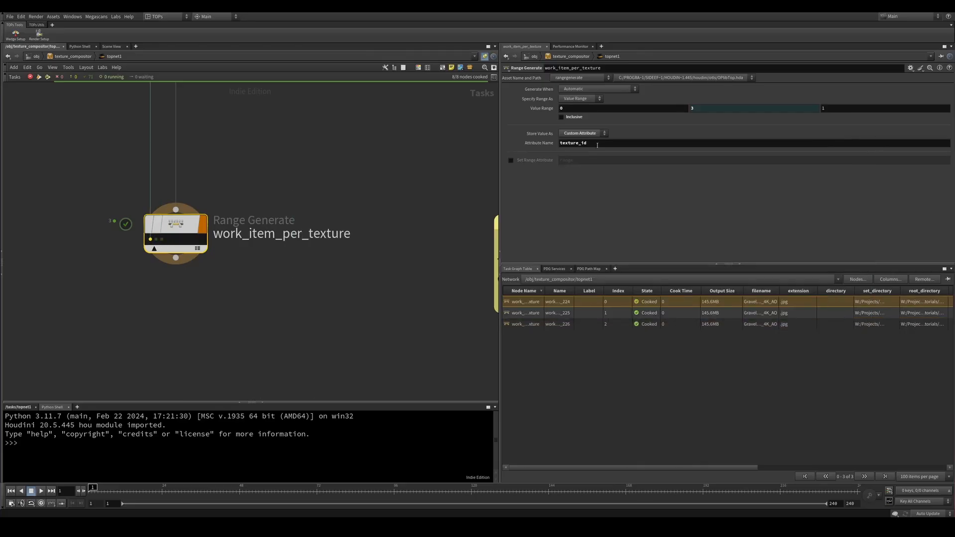
double_click(597, 144)
scroll(407, 334, "down", 3)
middle_click_drag(407, 337, 423, 323)
scroll(288, 263, "up", 3)
Compare the index and texture_id attributes across all three work items of work_item_per_texture, with the info window moved clear of the node
left_click(267, 258)
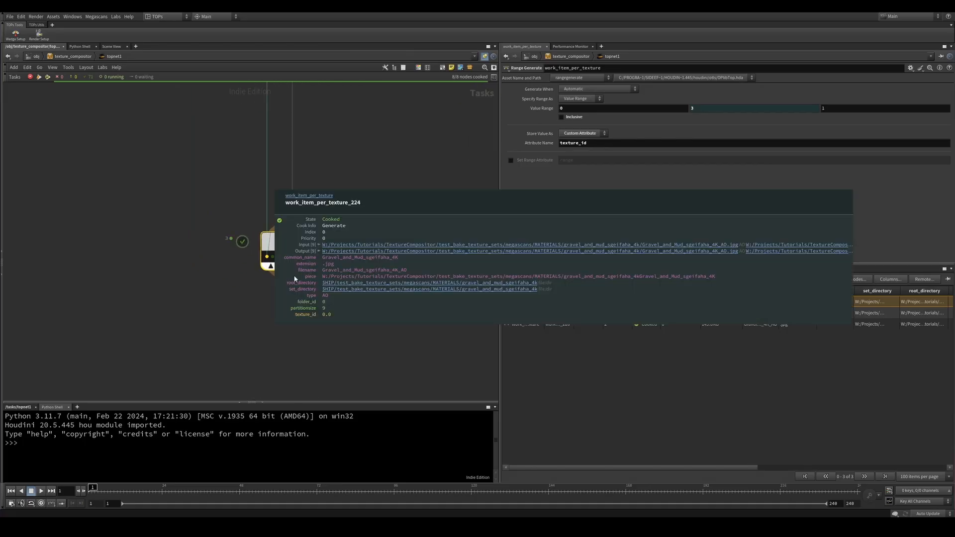
left_click(275, 257)
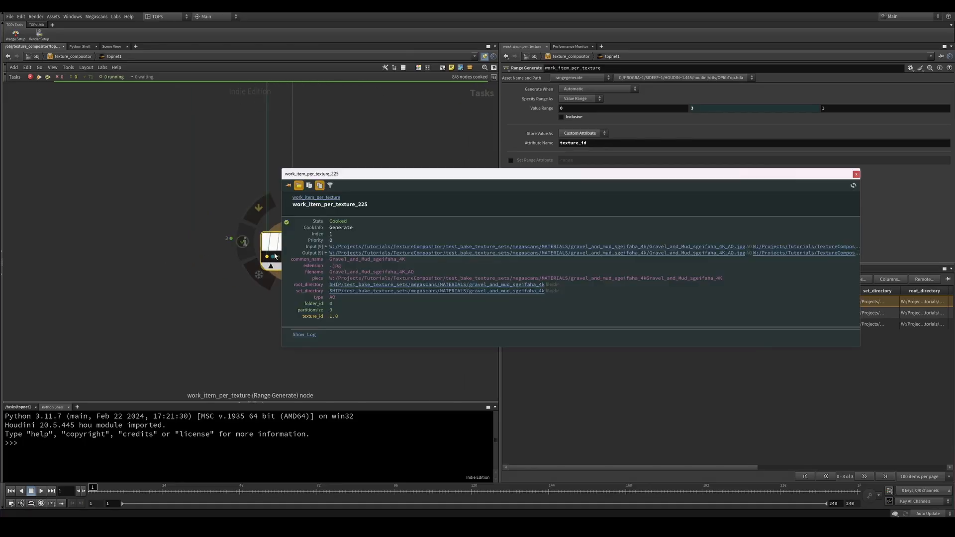
left_click(279, 257)
left_click(273, 258)
left_click(268, 257)
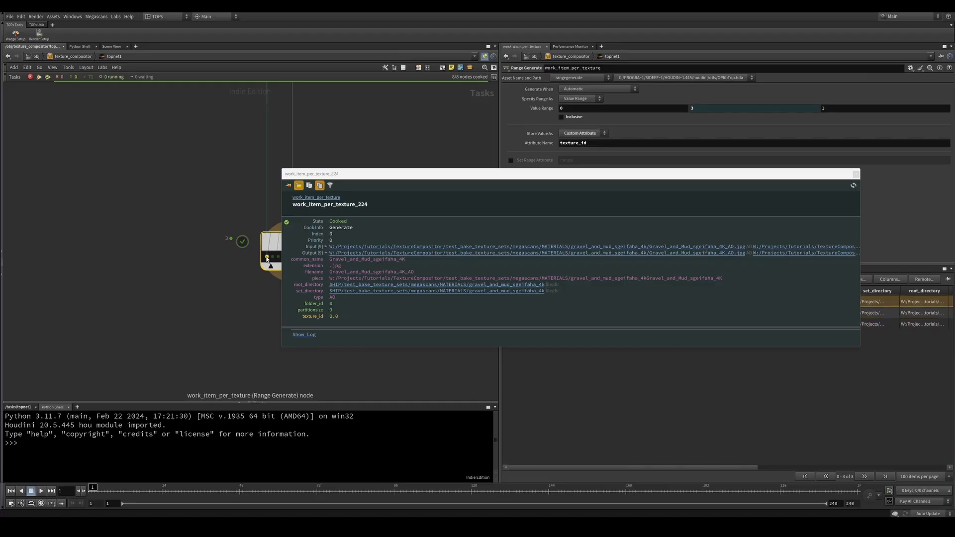
left_click(273, 258)
left_click(278, 257)
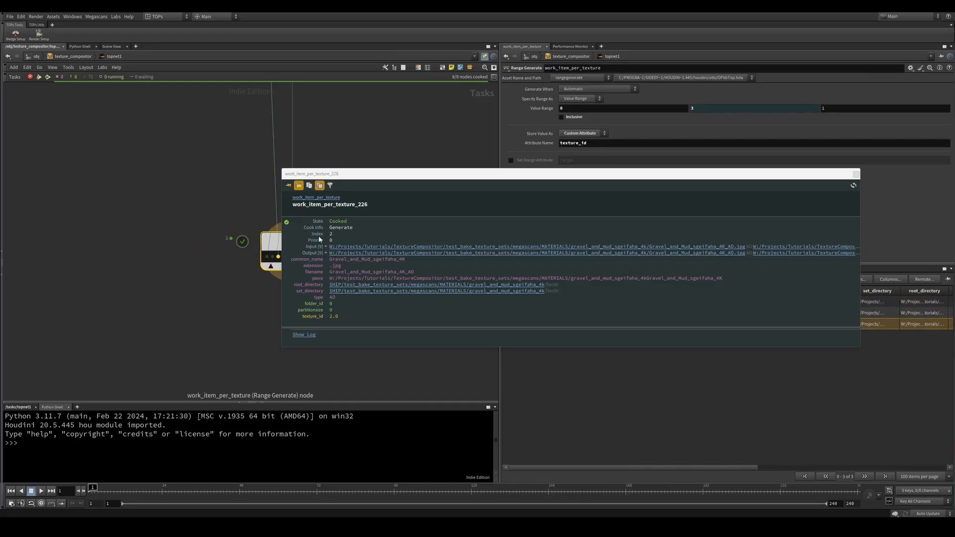
left_click(273, 257)
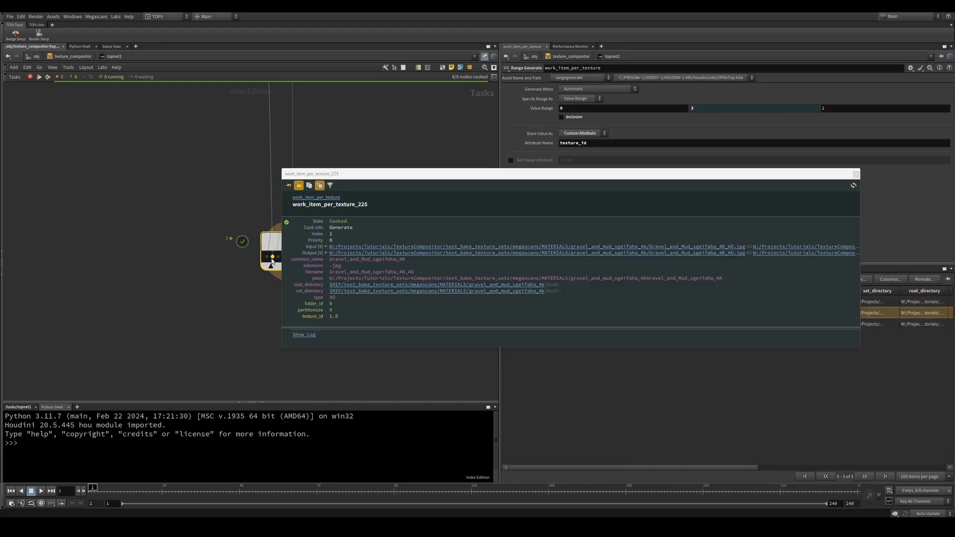
left_click(267, 256)
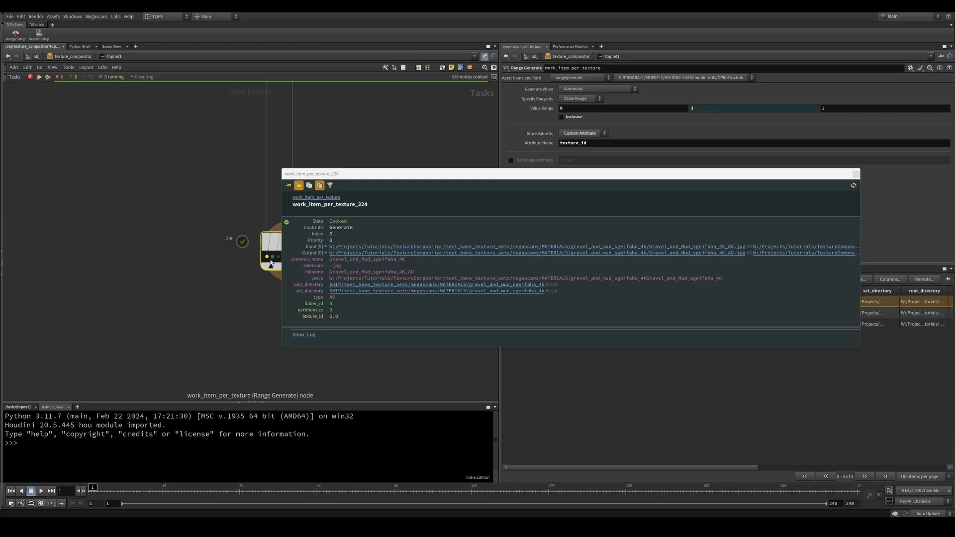
left_click(273, 258)
left_click(278, 257)
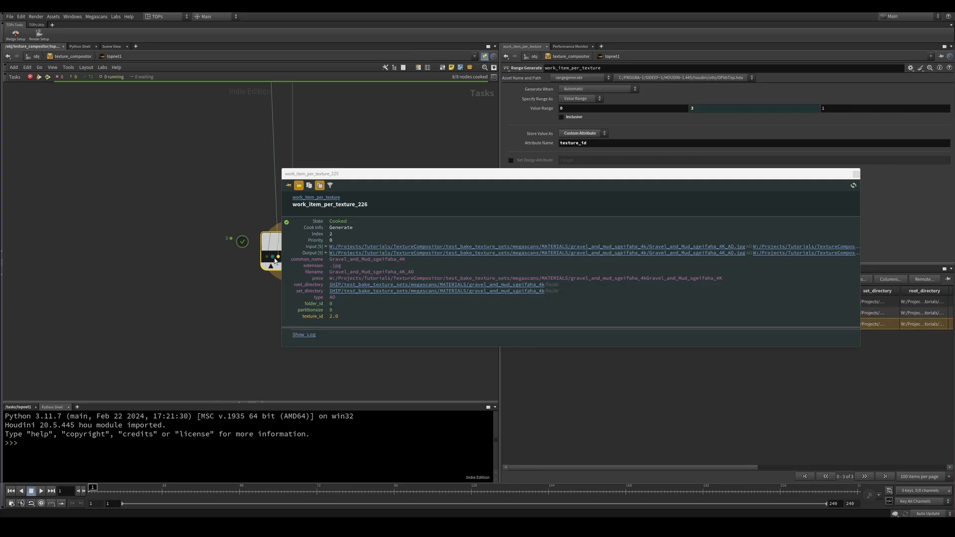
left_click(273, 257)
left_click(268, 257)
left_click_drag(353, 178, 463, 197)
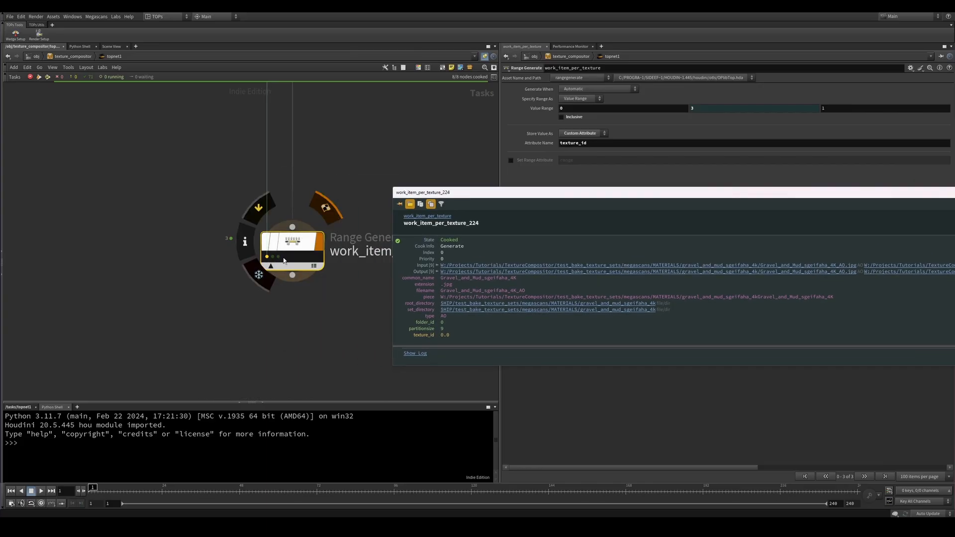
left_click(273, 256)
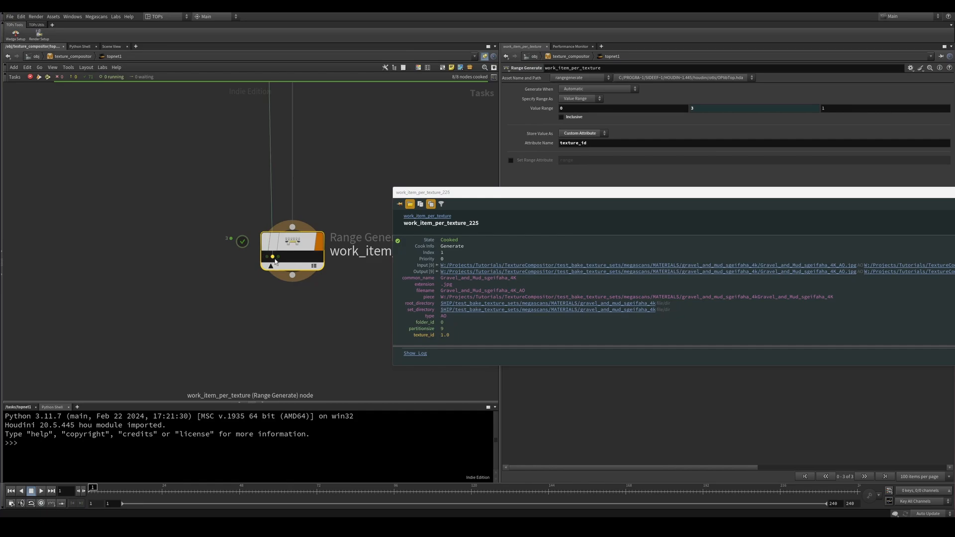
left_click(278, 256)
Trace the last work item back to id_per_partition, examine its texture_id value, and close the work item info window
middle_click_drag(324, 218, 256, 390)
scroll(256, 344, "down", 1)
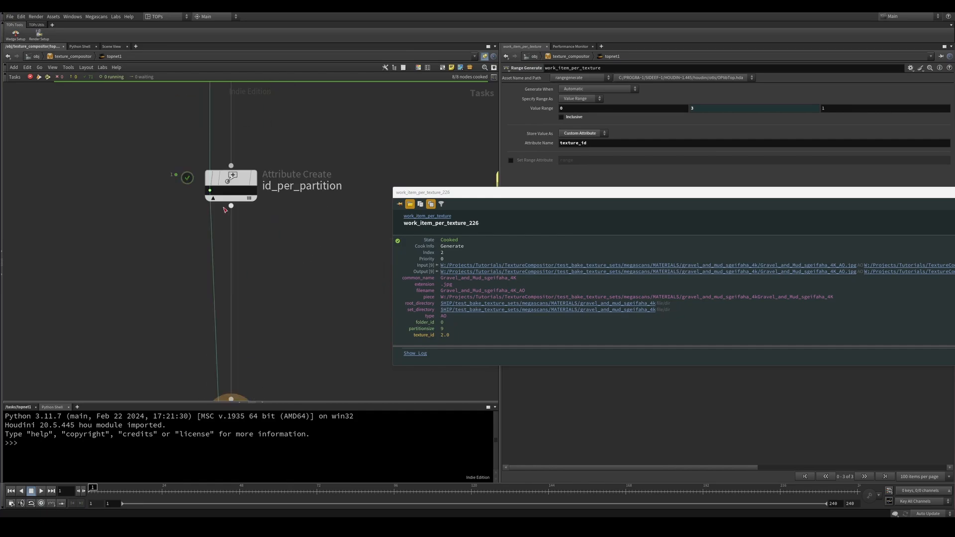
middle_click_drag(257, 339, 282, 236)
scroll(309, 347, "up", 2)
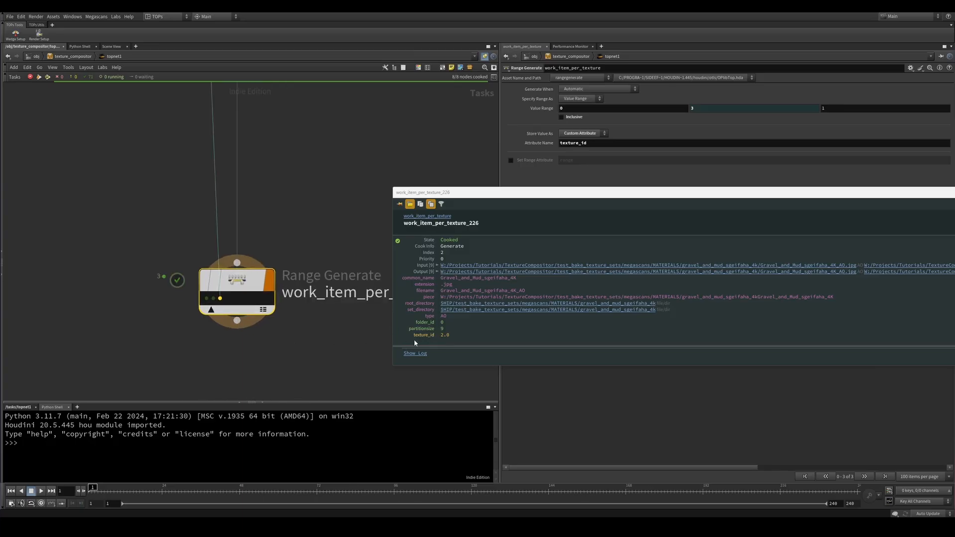
left_click_drag(455, 337, 443, 336)
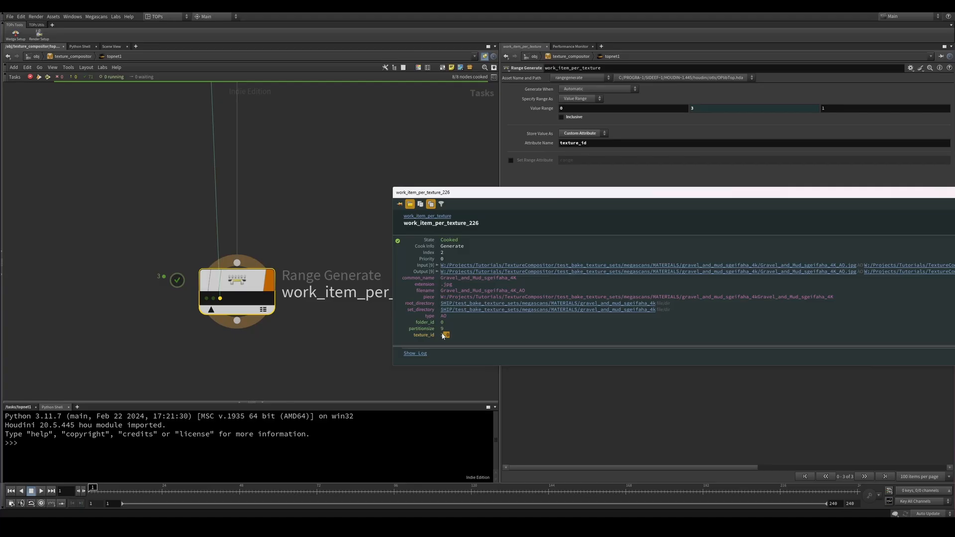
left_click(412, 335)
left_click(954, 193)
Paste the set_filename Attribute Create node, with its filename string built from common_name, texture name and extension, and align it below work_item_per_texture
middle_click_drag(376, 336, 412, 259)
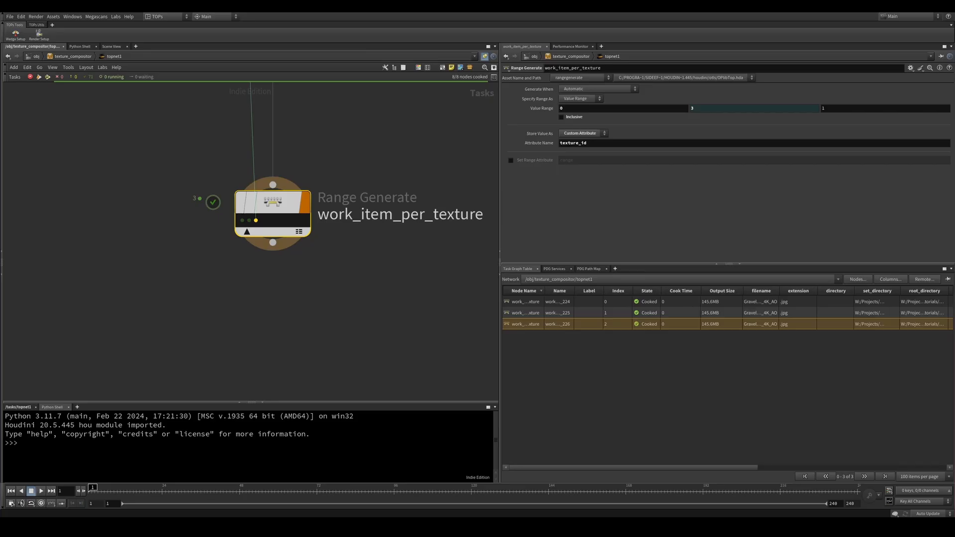
left_click(309, 278)
scroll(312, 298, "down", 4)
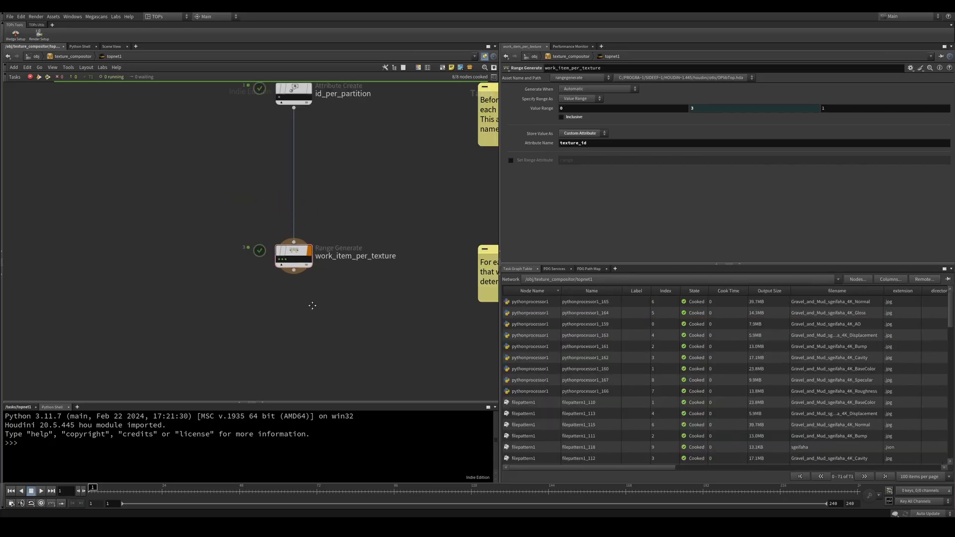
middle_click_drag(312, 305, 301, 304)
scroll(301, 307, "down", 2)
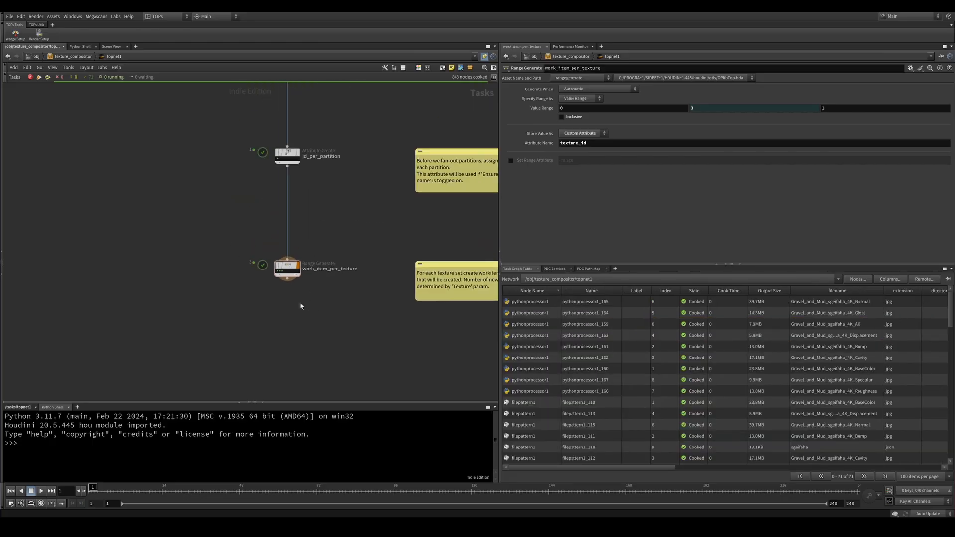
scroll(301, 308, "down", 2)
scroll(302, 311, "up", 2)
middle_click_drag(298, 312, 292, 318)
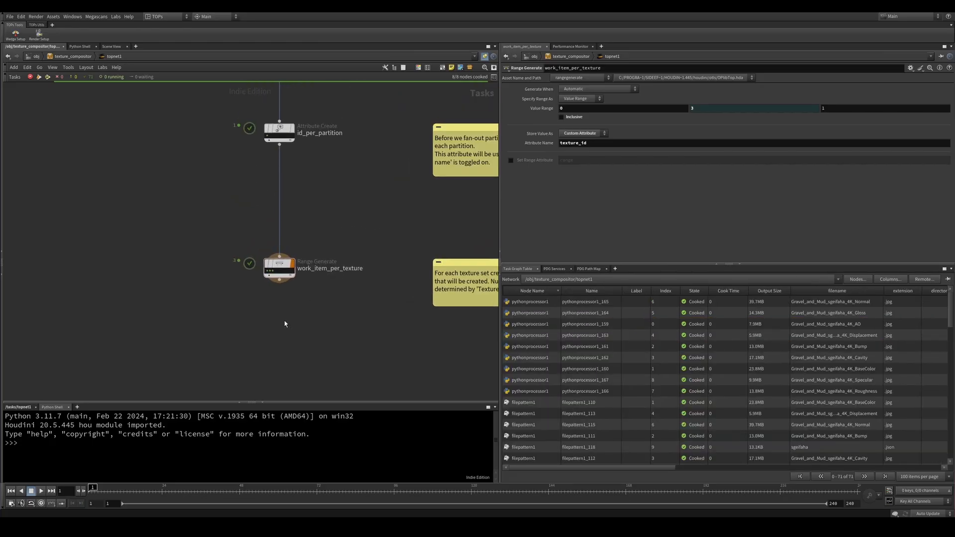
key("ctrl+v")
middle_click_drag(247, 354, 257, 277)
left_click_drag(308, 256, 306, 322)
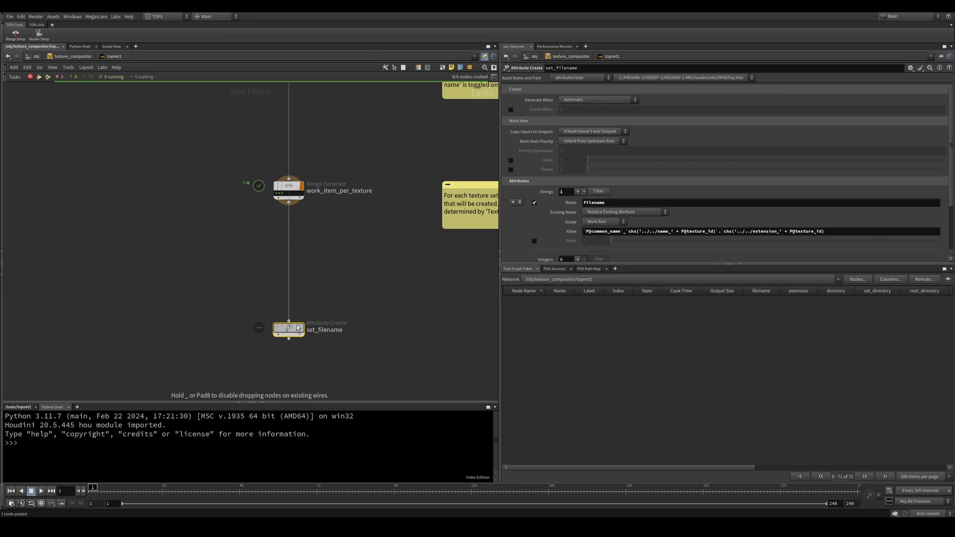
middle_click_drag(362, 323, 286, 306)
scroll(328, 283, "down", 2)
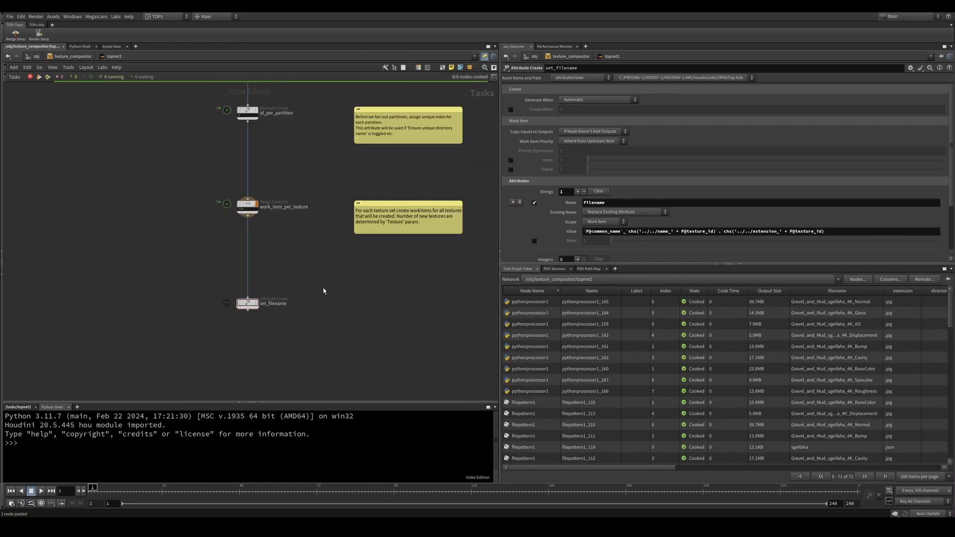
Examine the filename attribute of work_item_per_texture's second work item, then close its info window
left_click(253, 302)
left_click_drag(348, 292, 314, 303)
scroll(245, 210, "up", 1)
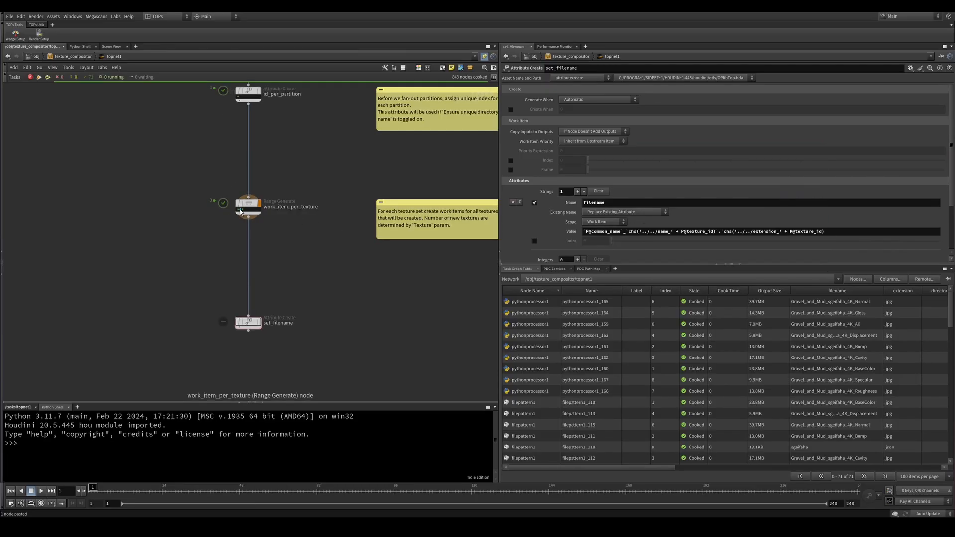
left_click(245, 211)
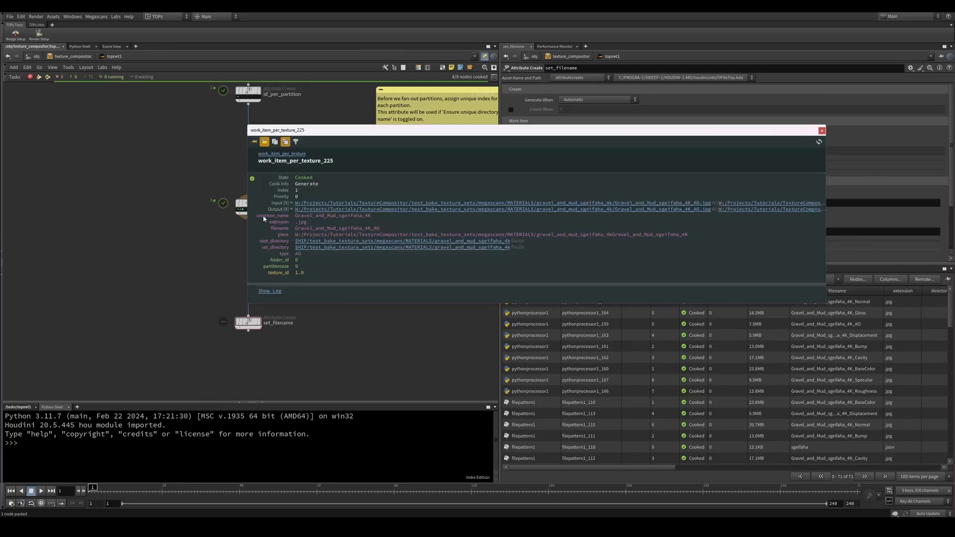
double_click(334, 229)
left_click(373, 226)
left_click_drag(296, 228, 381, 224)
left_click(380, 229)
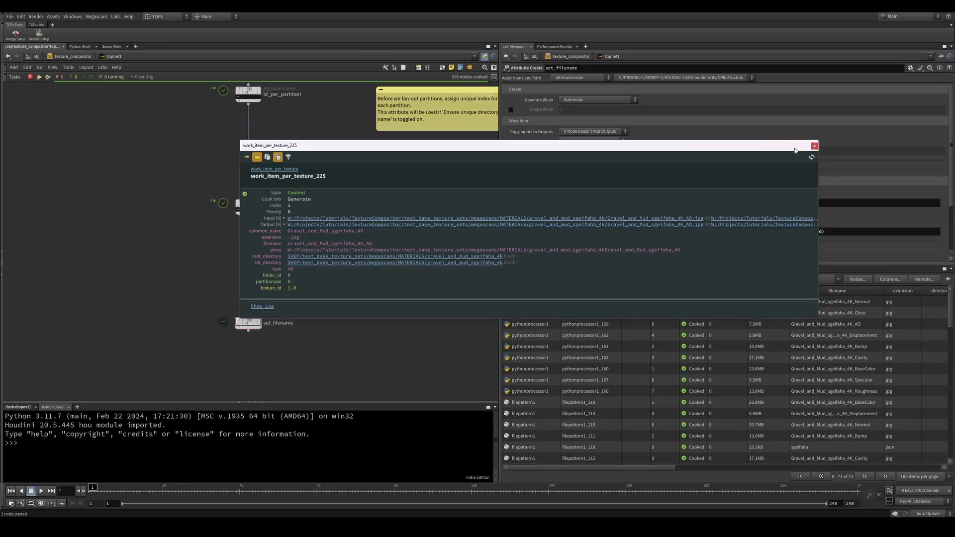
left_click_drag(812, 140, 806, 156)
left_click(816, 146)
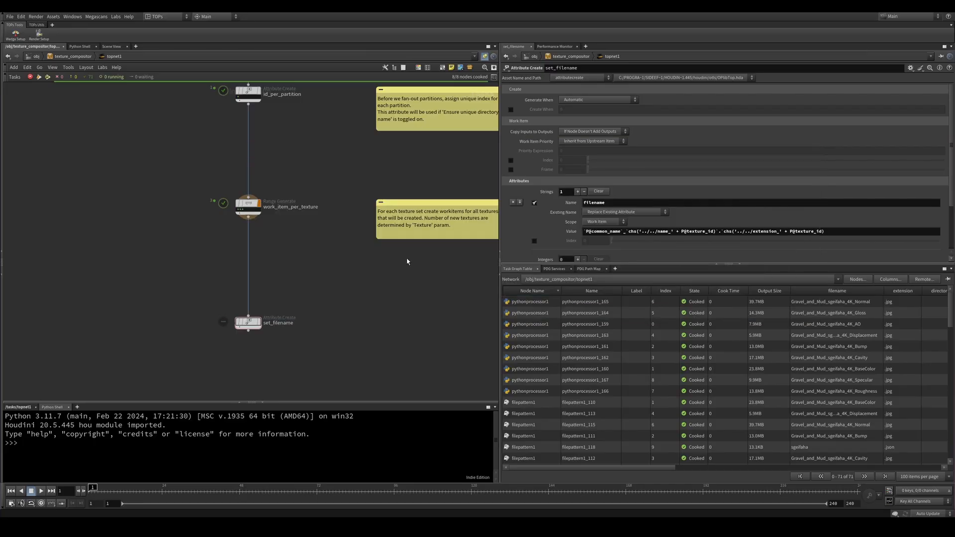
Open set_filename's filename value in the string editor and examine its common_name and texture_id parts
right_click(641, 231)
mouse_move(655, 264)
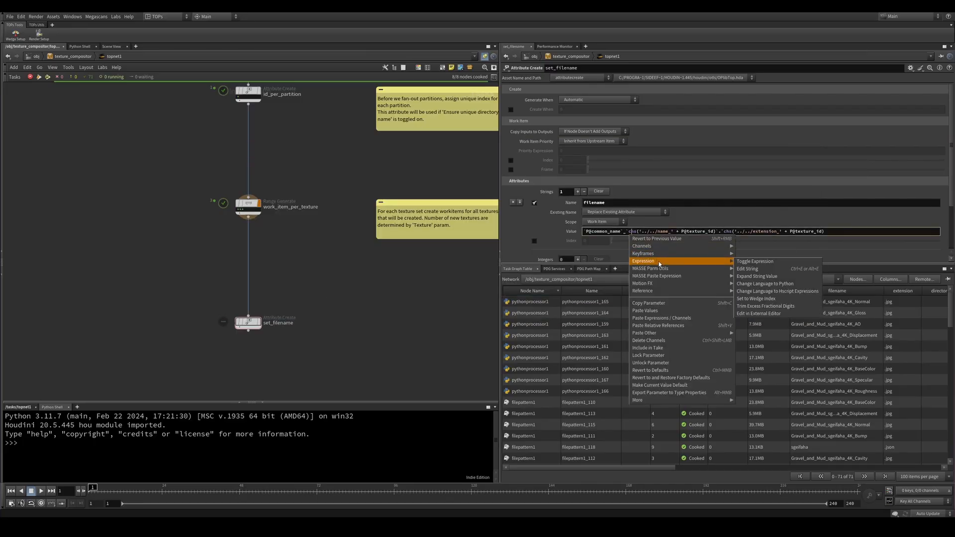
left_click(766, 272)
left_click_drag(561, 190, 529, 220)
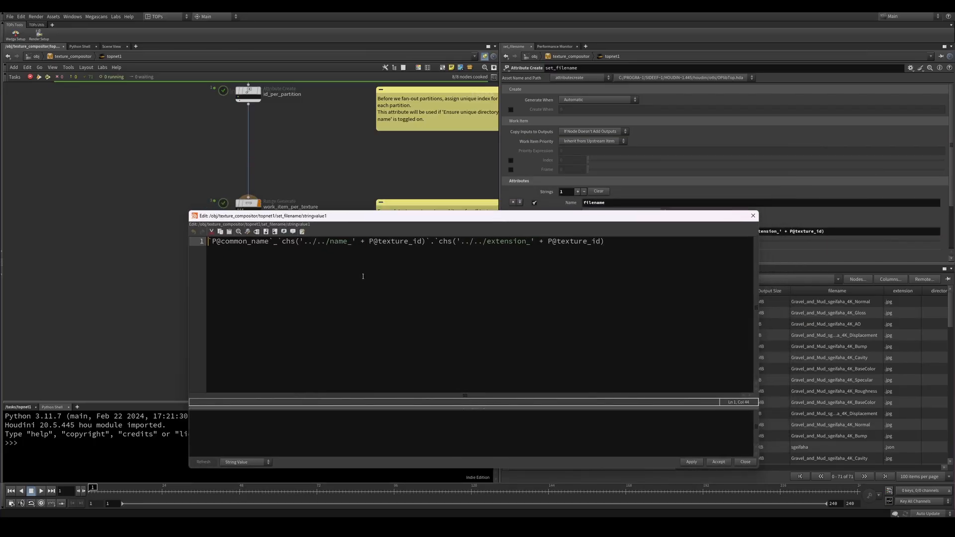
left_click_drag(274, 244, 208, 244)
left_click(284, 267)
left_click_drag(368, 244, 344, 232)
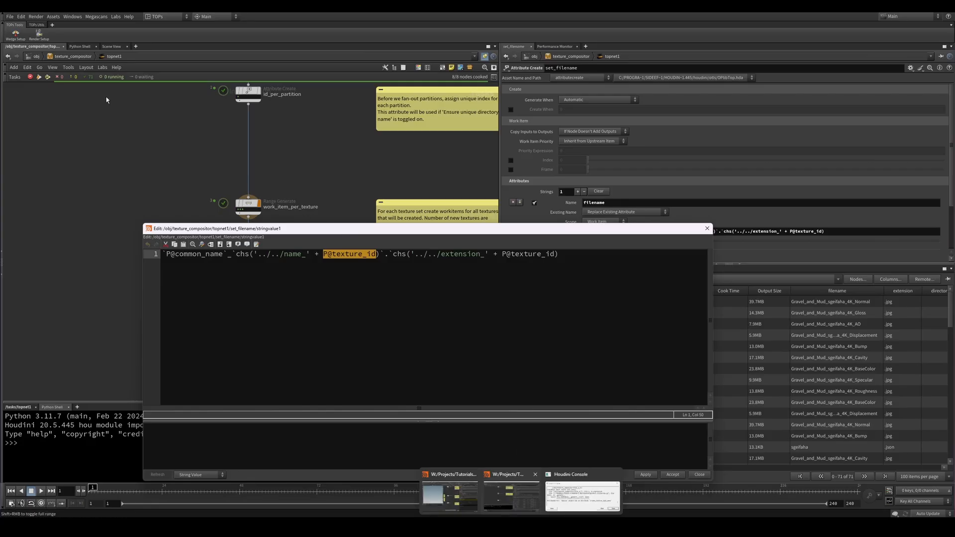
Show texture_compositor's parameters in a floating window beside the string editor, with the Texture set section in view
right_click(86, 57)
mouse_move(146, 164)
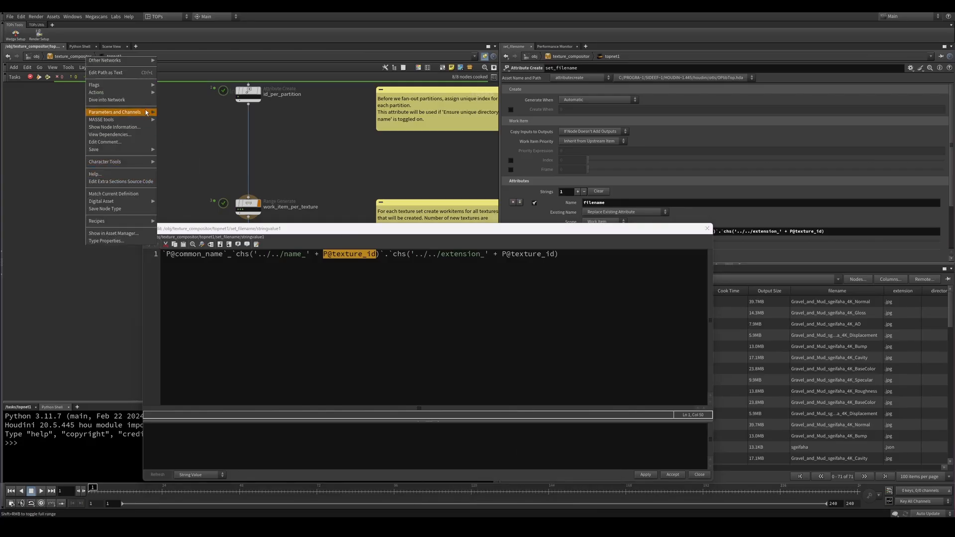
left_click(164, 114)
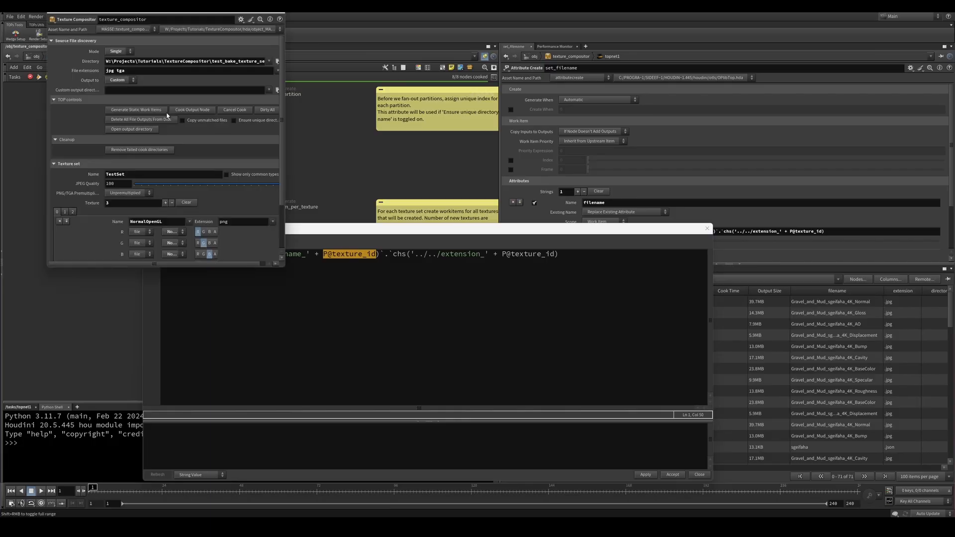
left_click_drag(185, 15, 786, 102)
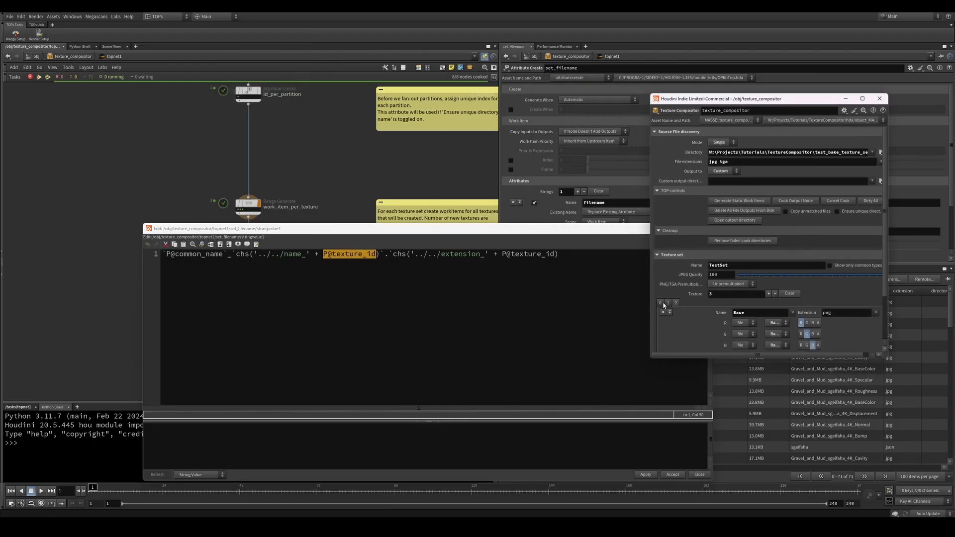
scroll(787, 323, "down", 1)
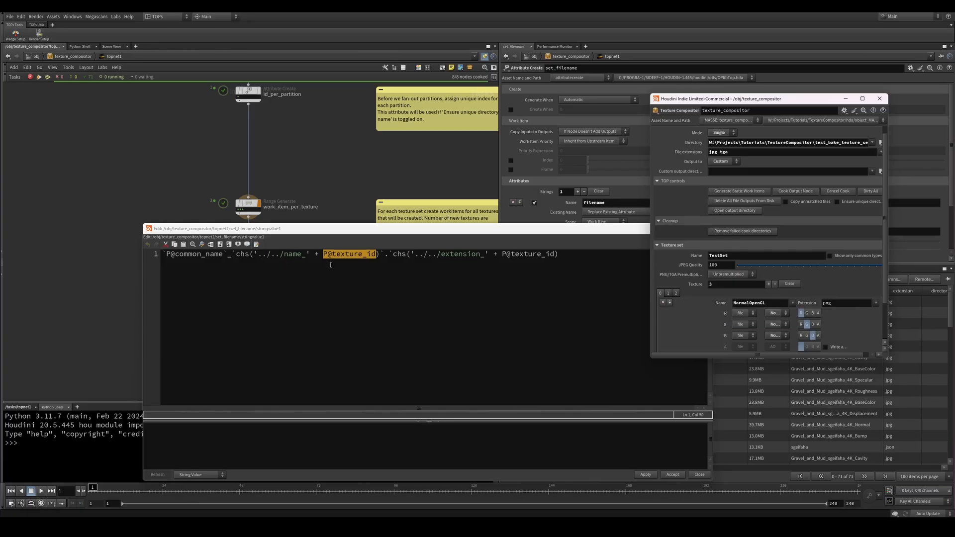
Compare the name part of the filename expression with the names of the texture entries in texture_compositor's Texture set
left_click(349, 262)
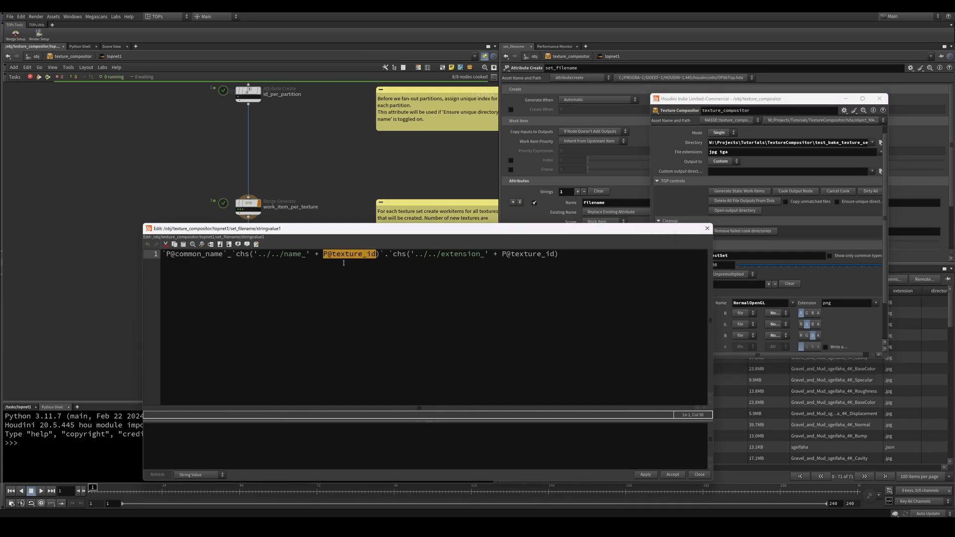
left_click_drag(360, 236, 292, 233)
left_click(295, 253)
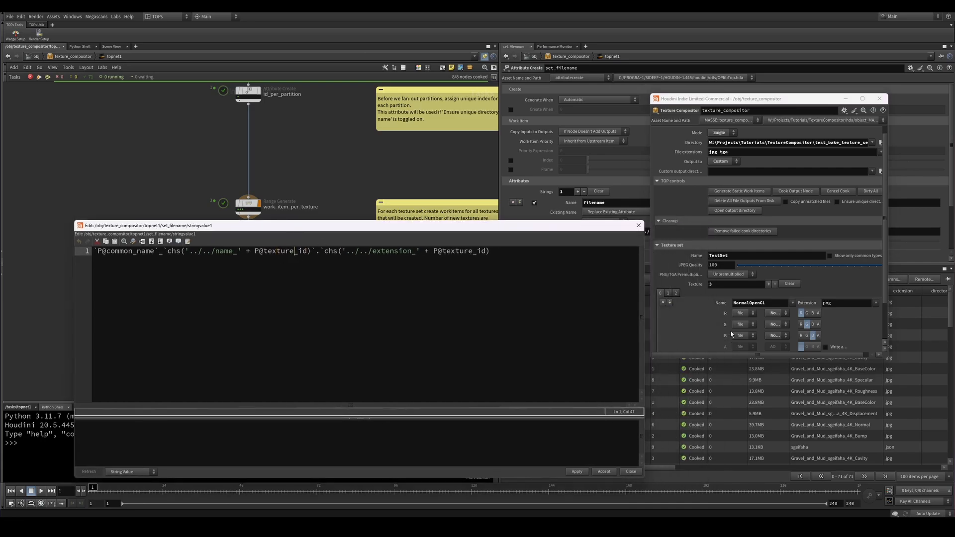
left_click(663, 298)
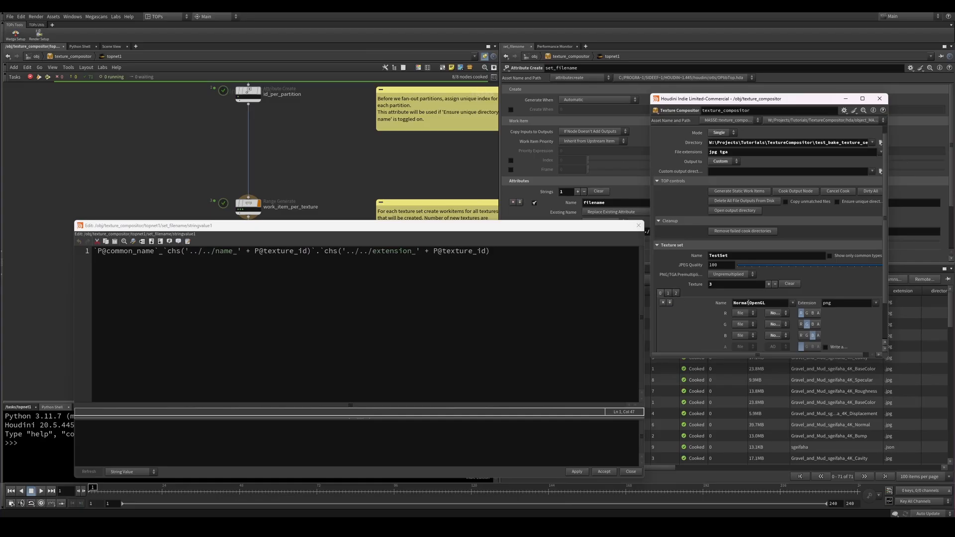
left_click(676, 294)
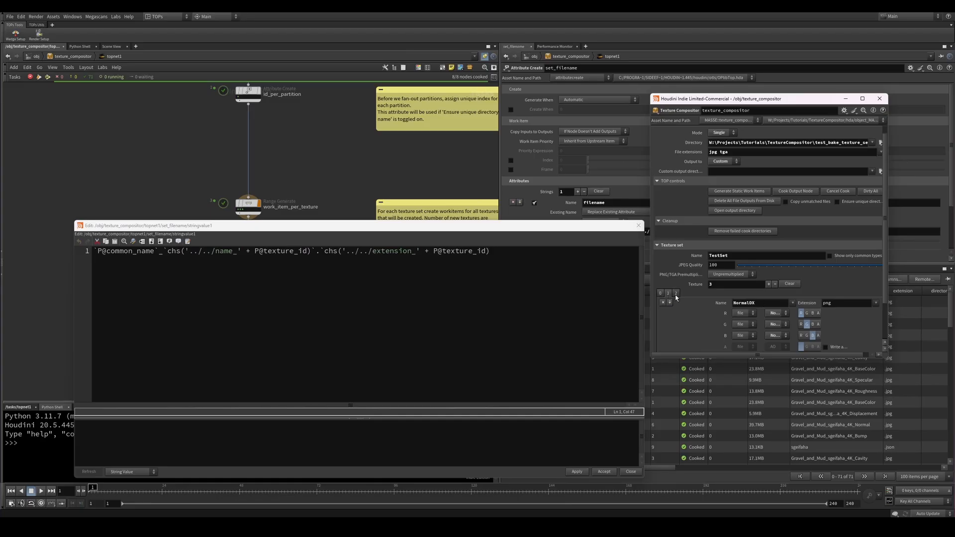
double_click(754, 303)
type("Base")
Move the string editor clear of the network and cook the set_filename node
left_click_drag(348, 225, 346, 405)
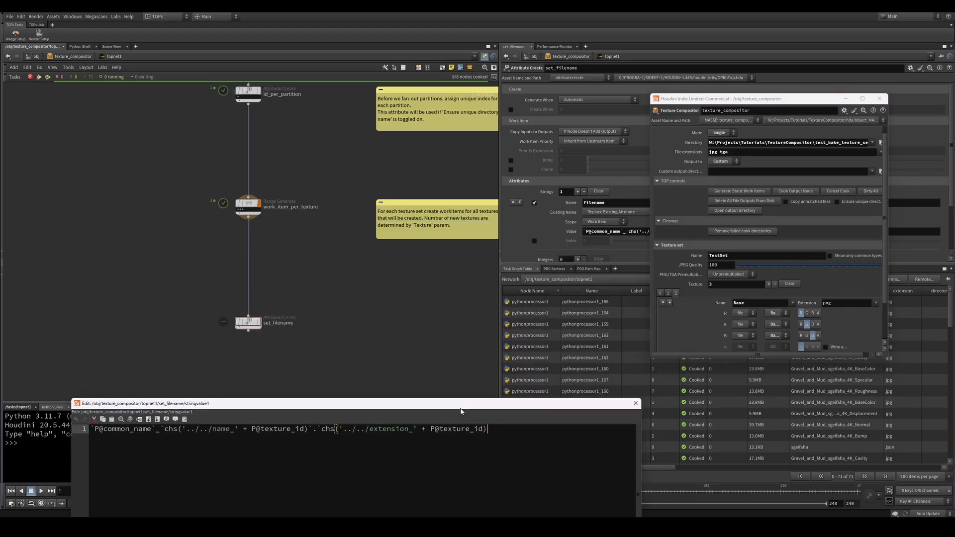
right_click(271, 311)
left_click(286, 315)
scroll(250, 315, "up", 2)
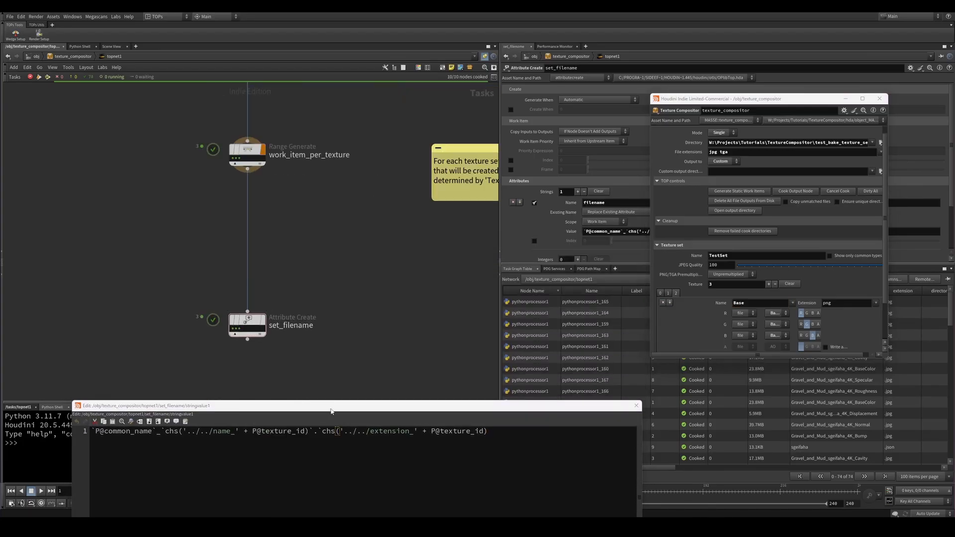
Compare the extension part of the filename expression with the Base texture's Extension parameter, then close the string editor
left_click_drag(332, 408, 312, 268)
left_click(300, 292)
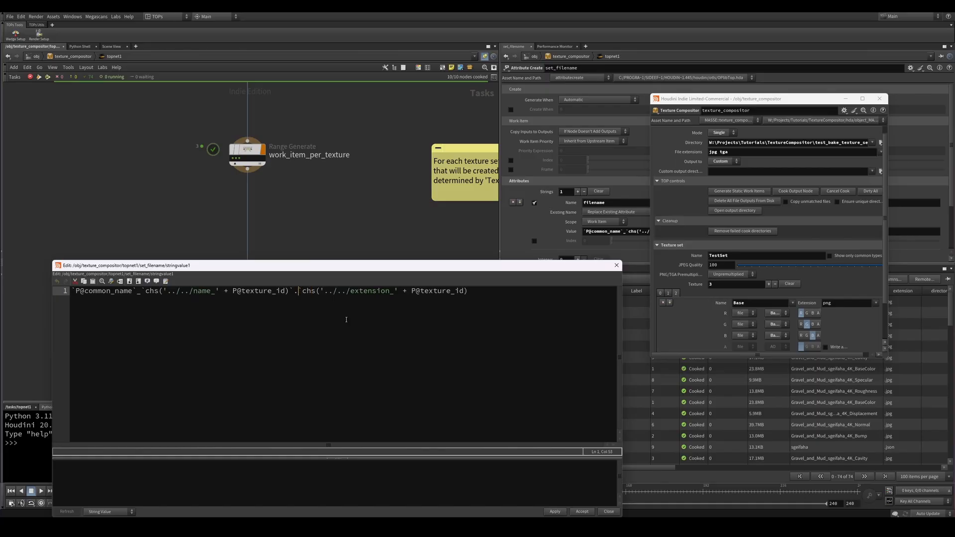
left_click_drag(426, 267, 422, 279)
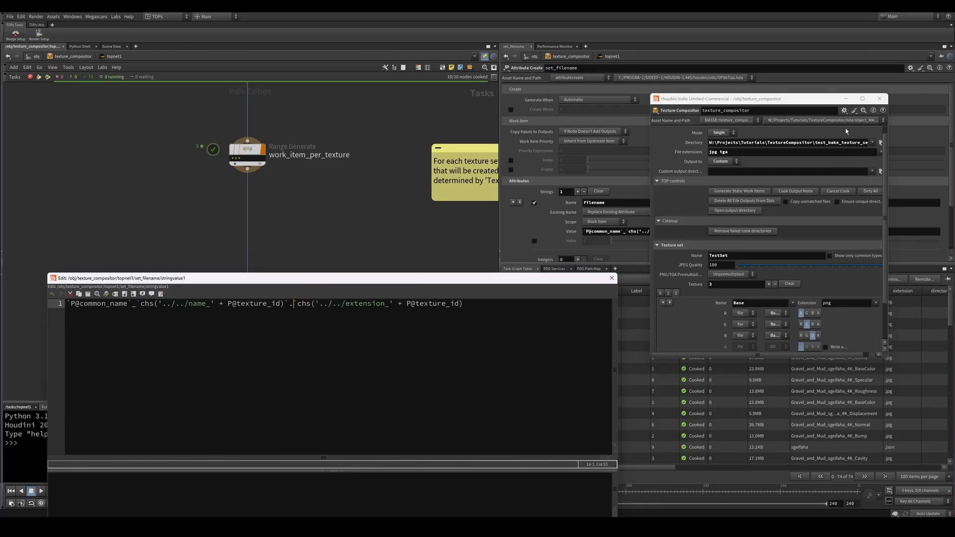
left_click_drag(815, 100, 683, 106)
left_click_drag(756, 186, 850, 187)
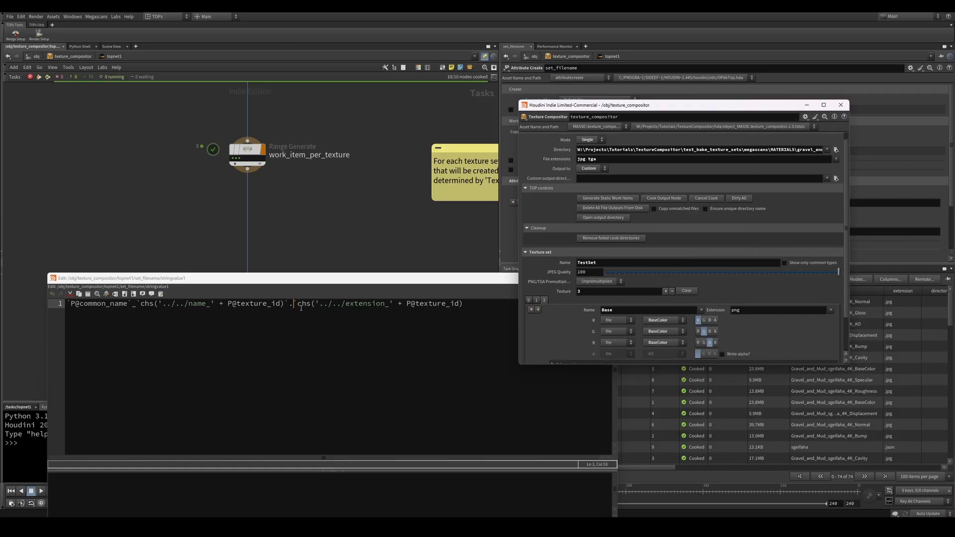
left_click_drag(301, 308, 388, 310)
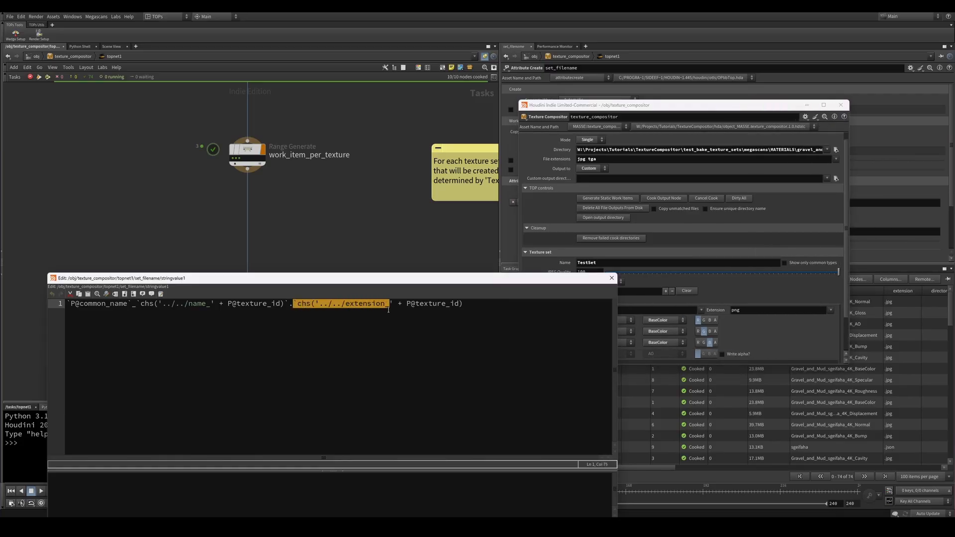
left_click(393, 315)
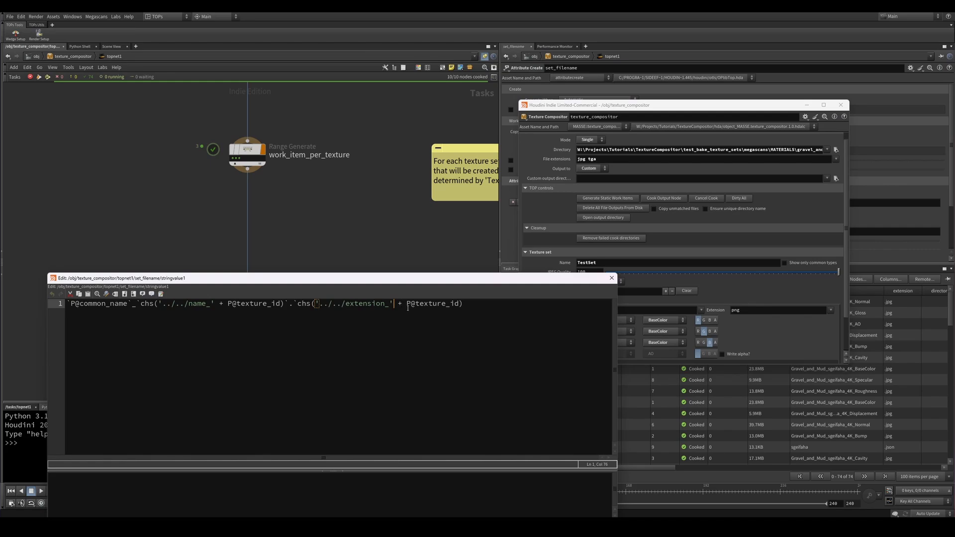
left_click_drag(406, 308, 455, 308)
left_click(454, 308)
left_click_drag(408, 305, 451, 305)
left_click(462, 311)
left_click(612, 278)
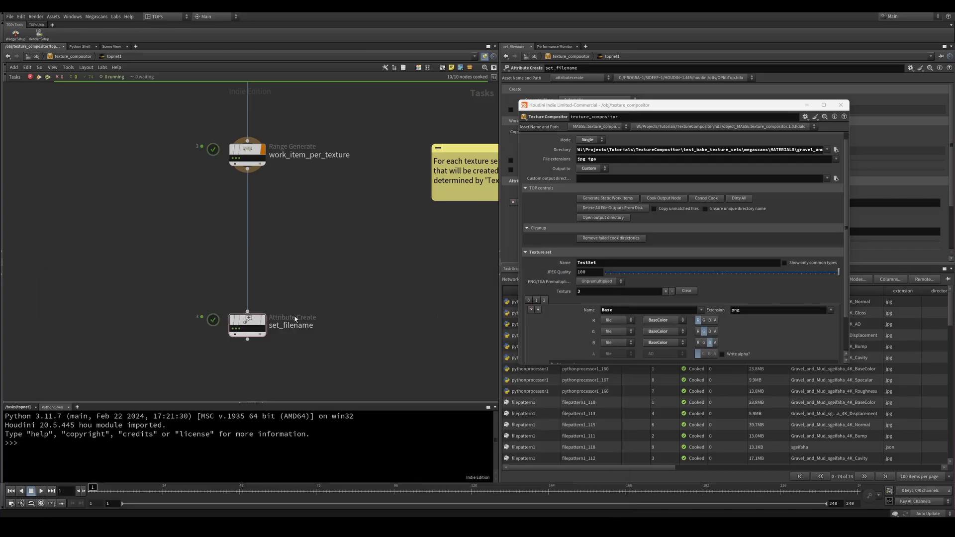
Cook the set_filename node again and close the floating texture_compositor parameter window
right_click(254, 323)
left_click(268, 340)
left_click(840, 105)
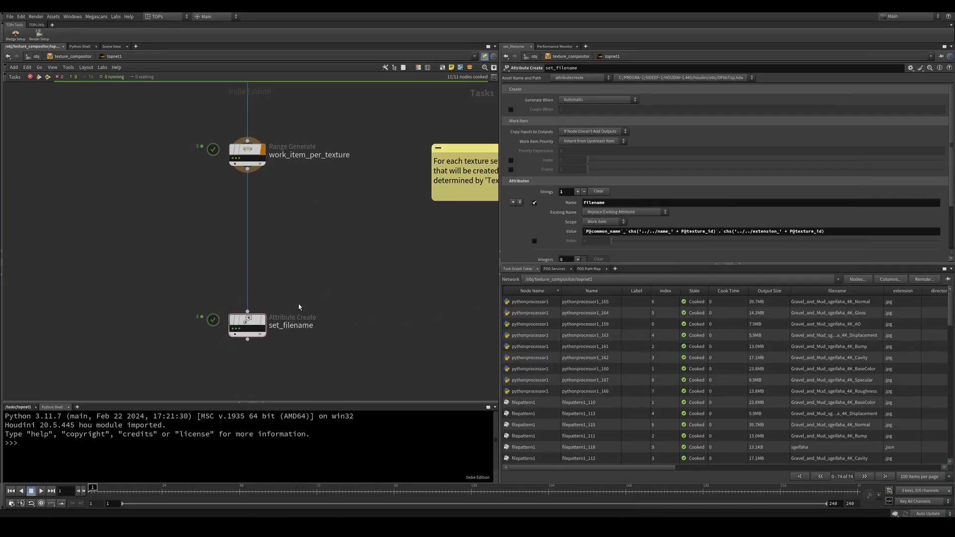
Compare the filename and texture_id attributes of set_filename's first two work items in the info window
middle_click(238, 334)
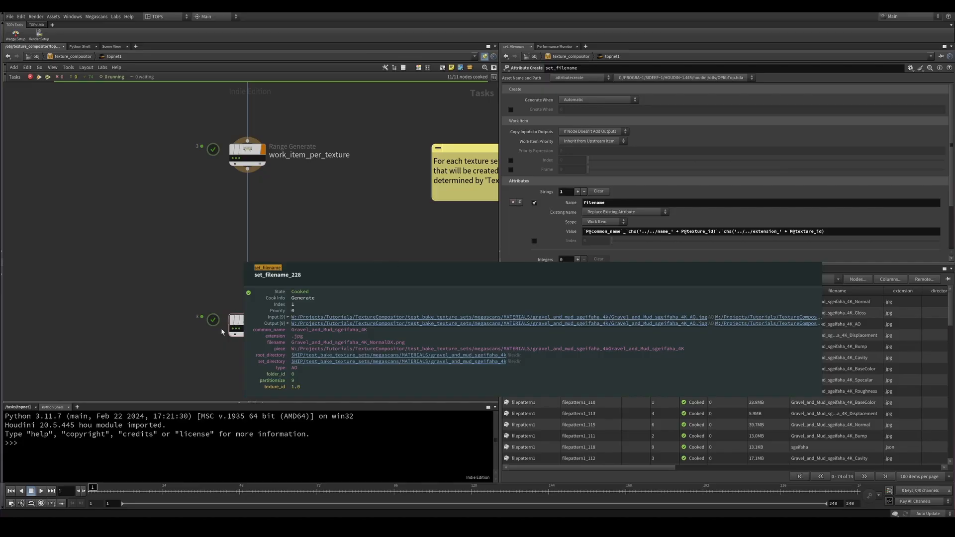
left_click(234, 331)
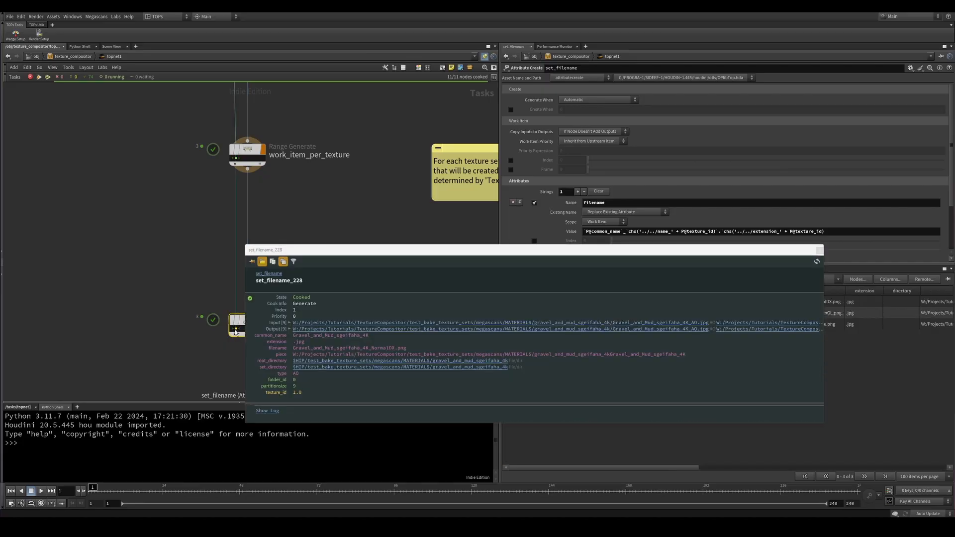
left_click(232, 329)
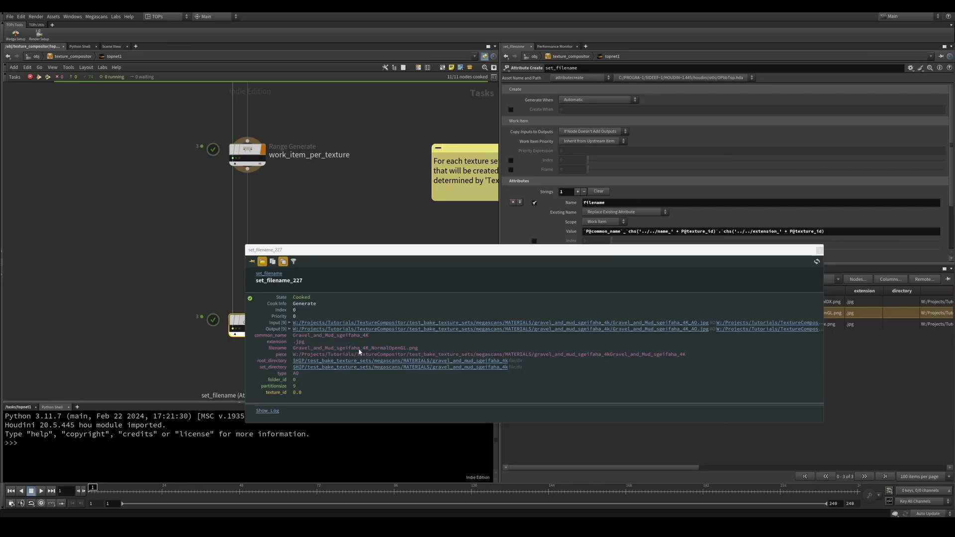
left_click(236, 329)
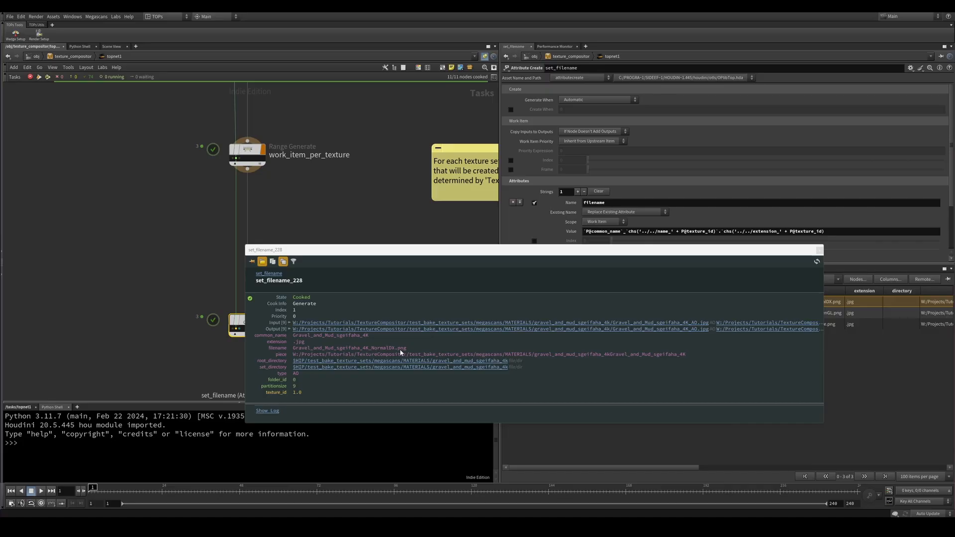
left_click(237, 330)
left_click(235, 329)
left_click(232, 329)
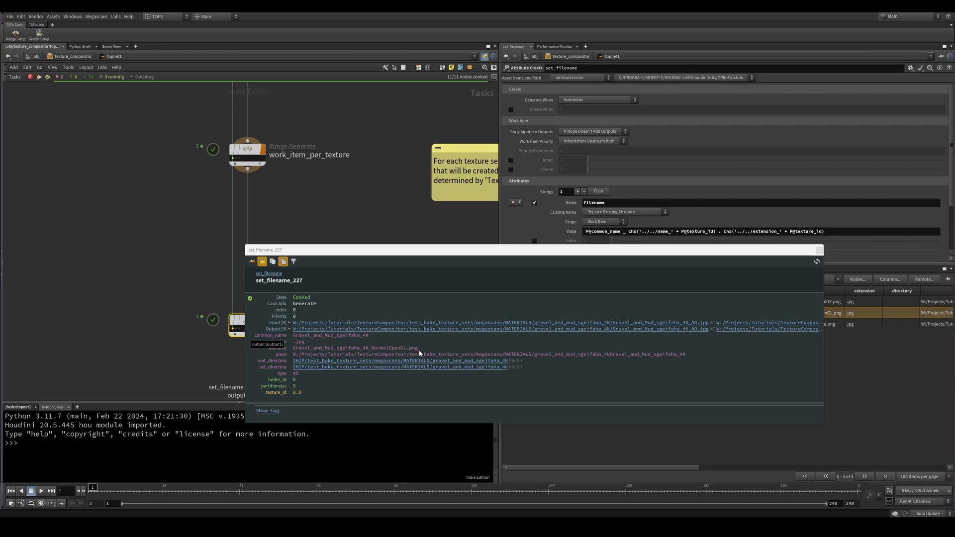
Paste the sticky note about creating work items for each texture set beside the set_filename node
key("ctrl+v")
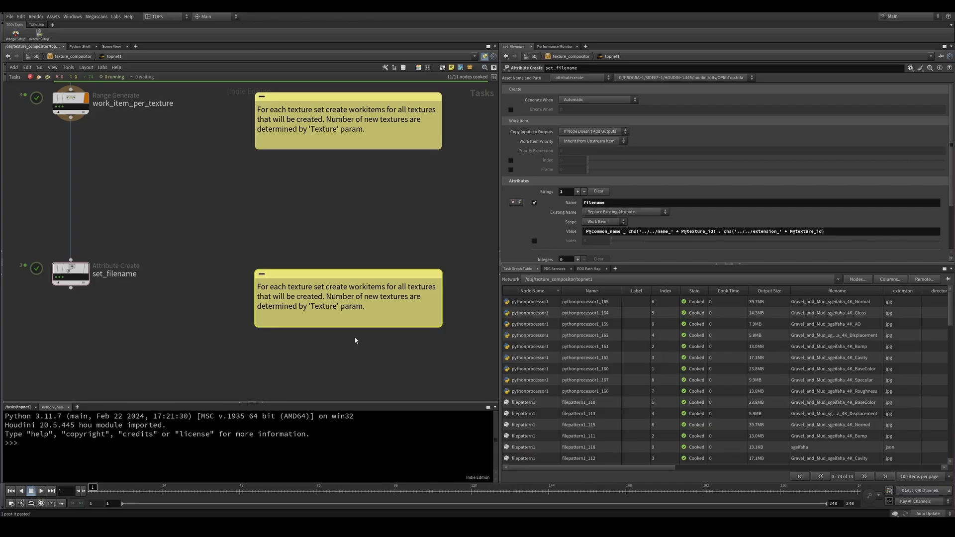
scroll(359, 209, "down", 4)
left_click(262, 132)
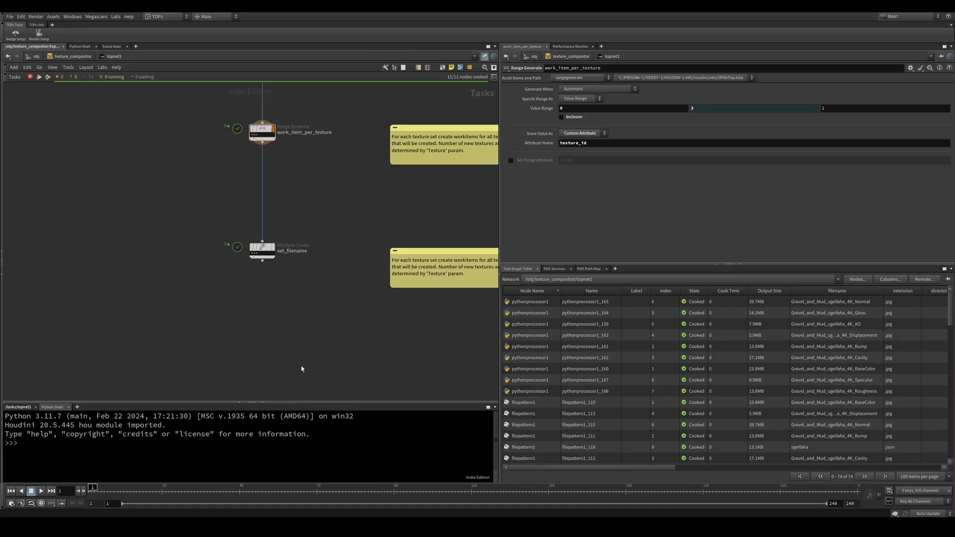
Paste the sticky note describing the destination_root_directory attribute and place it beneath the set_filename note
middle_click_drag(301, 366, 211, 287)
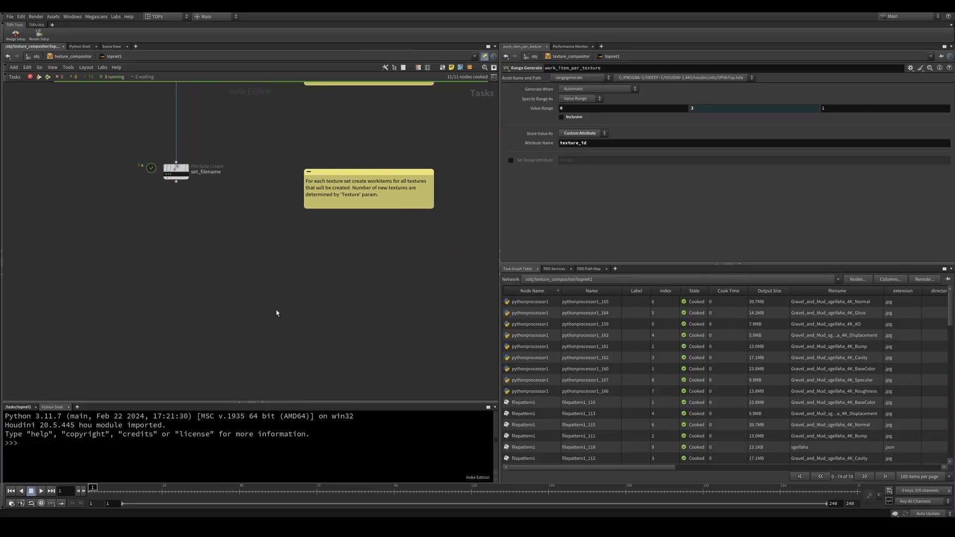
key("ctrl+v")
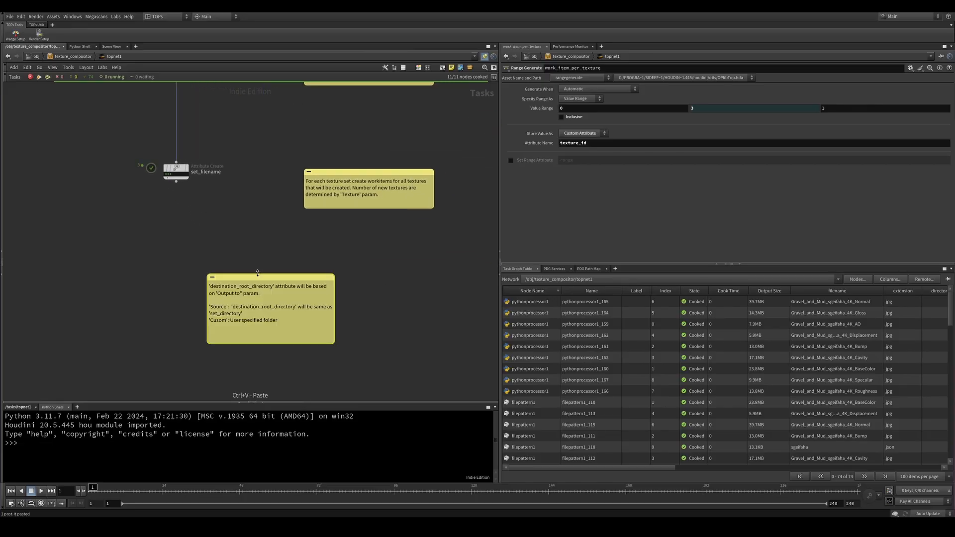
left_click_drag(217, 289, 318, 297)
scroll(317, 297, "up", 4)
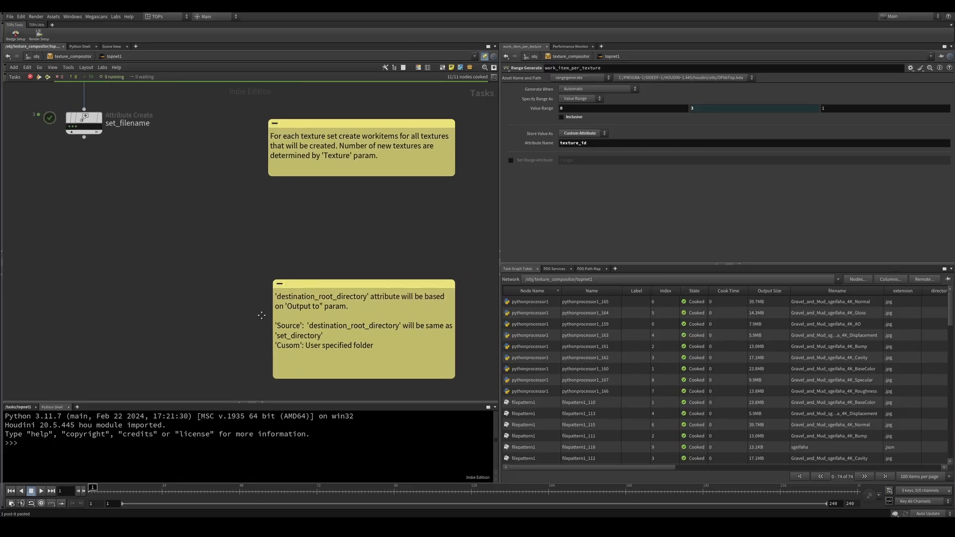
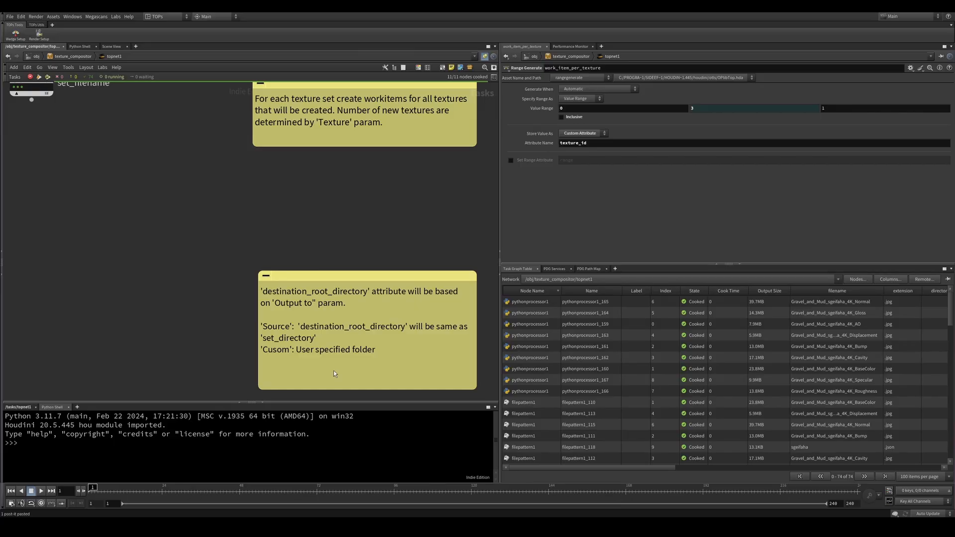
Paste the Attribute Create node that sets destination_root_directory from set_directory and place it as a branch below set_filename
scroll(196, 336, "down", 3)
scroll(282, 363, "up", 3)
middle_click_drag(158, 288, 328, 304)
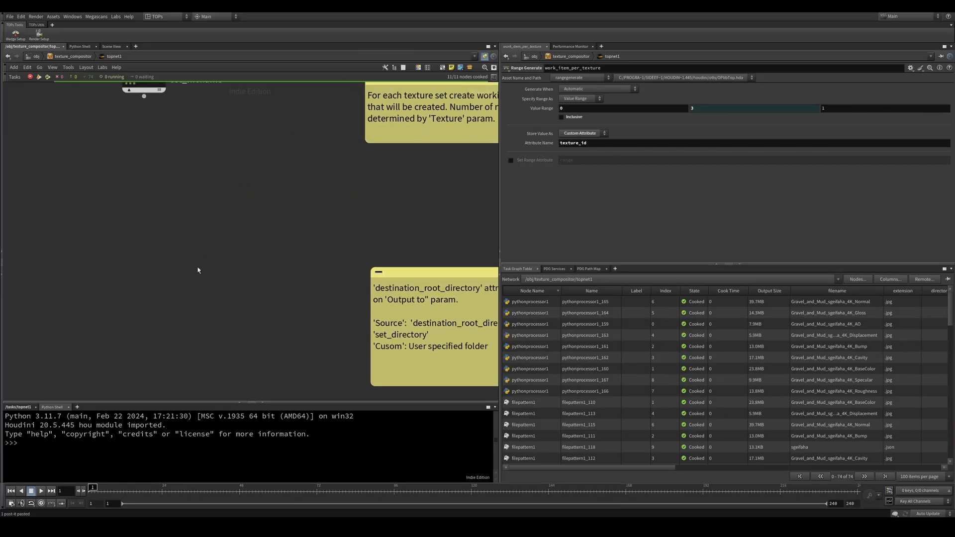
middle_click_drag(197, 270, 270, 301)
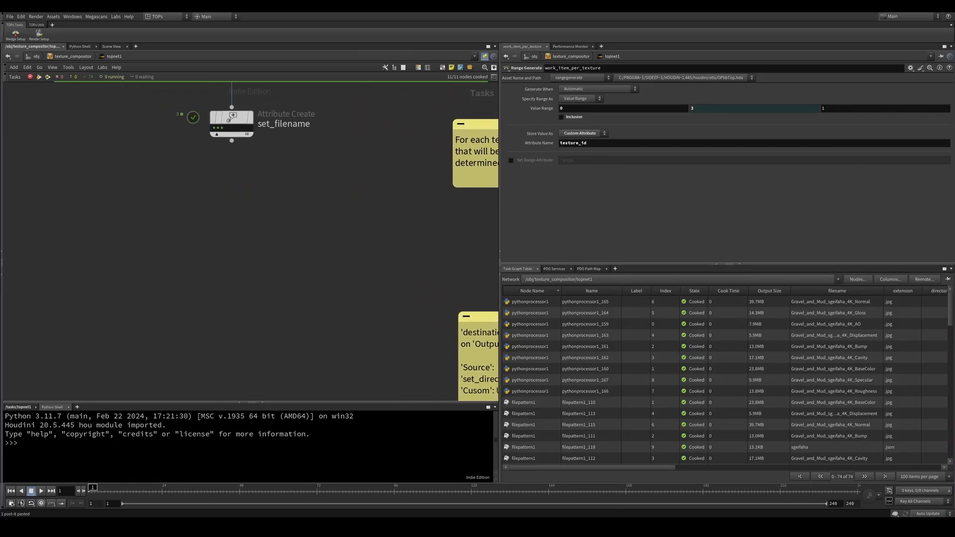
key("ctrl+v")
left_click_drag(199, 274, 193, 297)
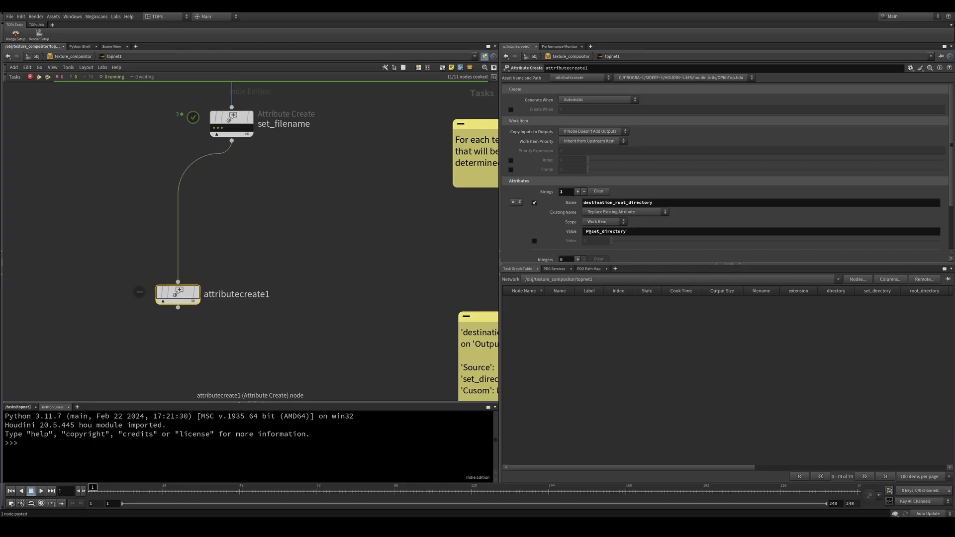
Paste the custom_directory1 node as a second branch of set_filename and arrange it beside attributecreate1
key("ctrl+v")
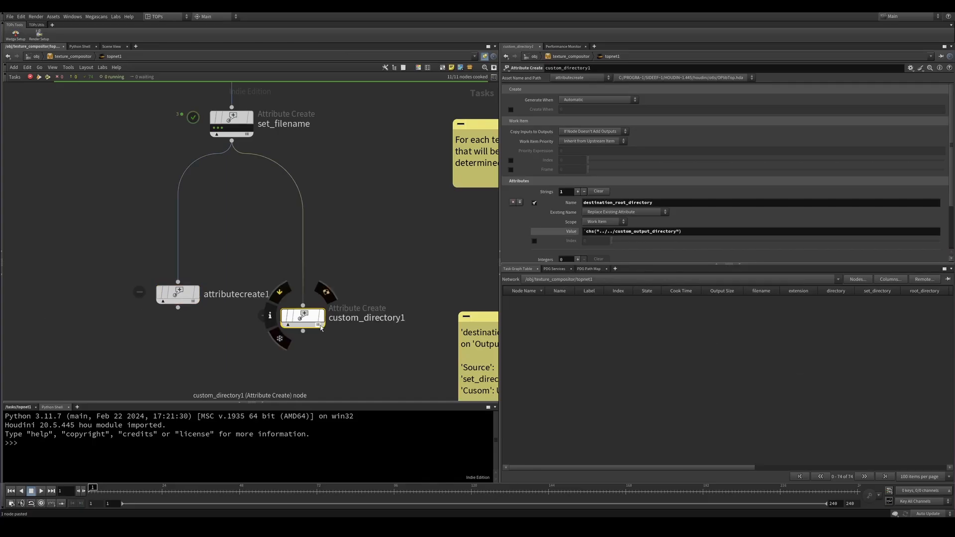
left_click_drag(303, 318, 354, 302)
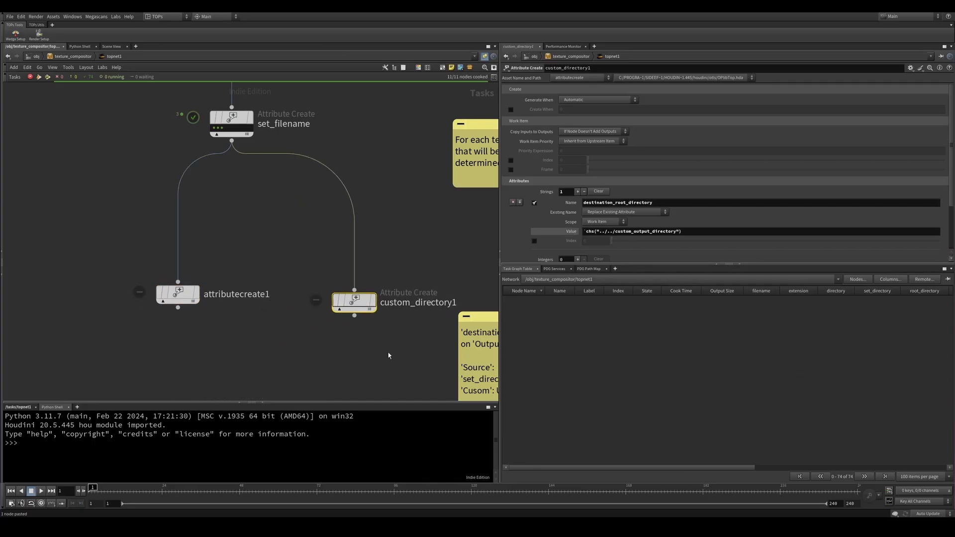
left_click_drag(389, 353, 169, 304)
left_click(245, 343)
left_click_drag(236, 340, 134, 283)
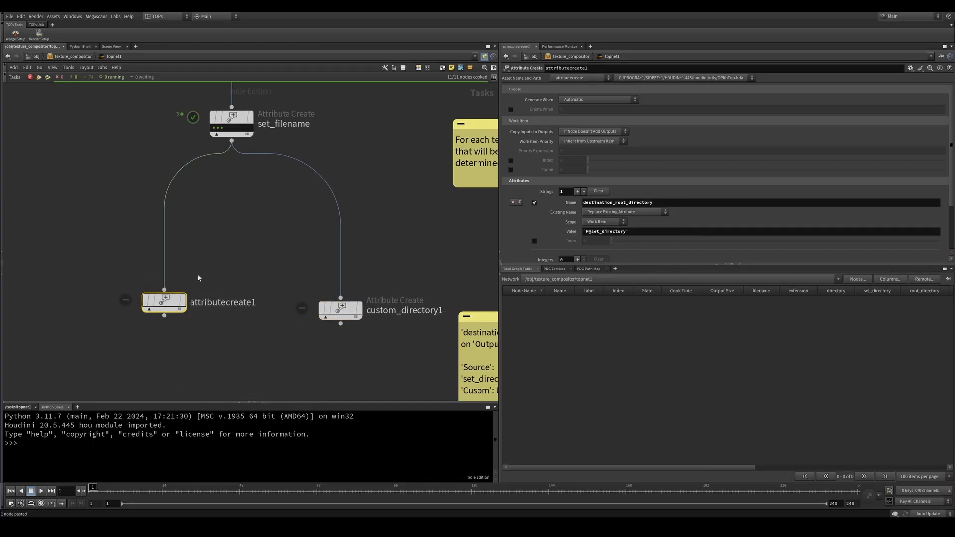
middle_click_drag(229, 269, 279, 259)
left_click_drag(279, 259, 215, 293)
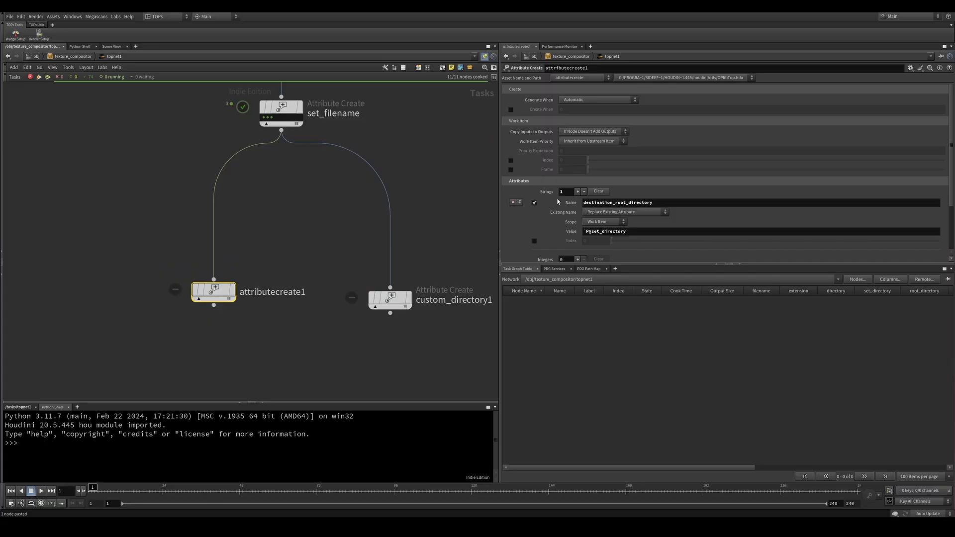
Review attributecreate1's destination_root_directory definition, cook the node, and inspect that attribute in a work item's info window
scroll(551, 181, "down", 2)
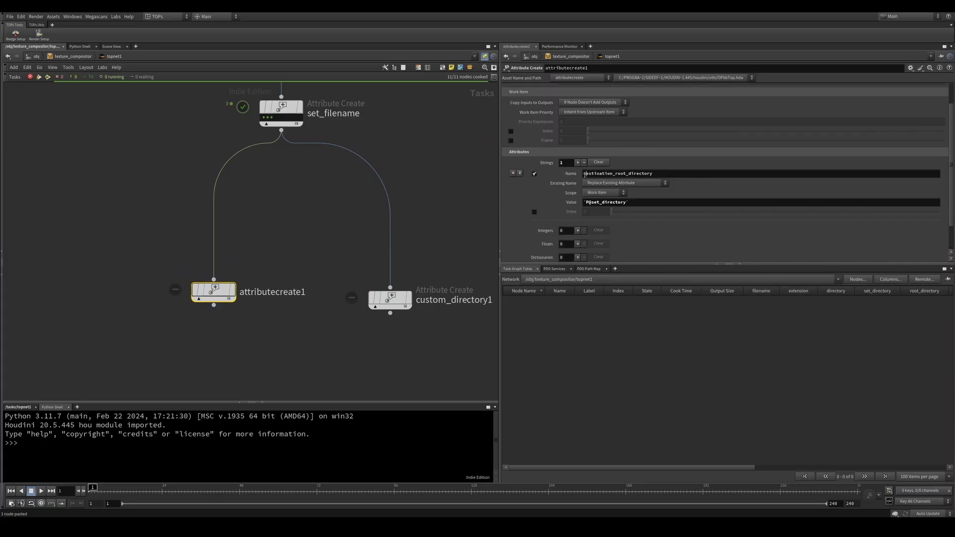
left_click(686, 177)
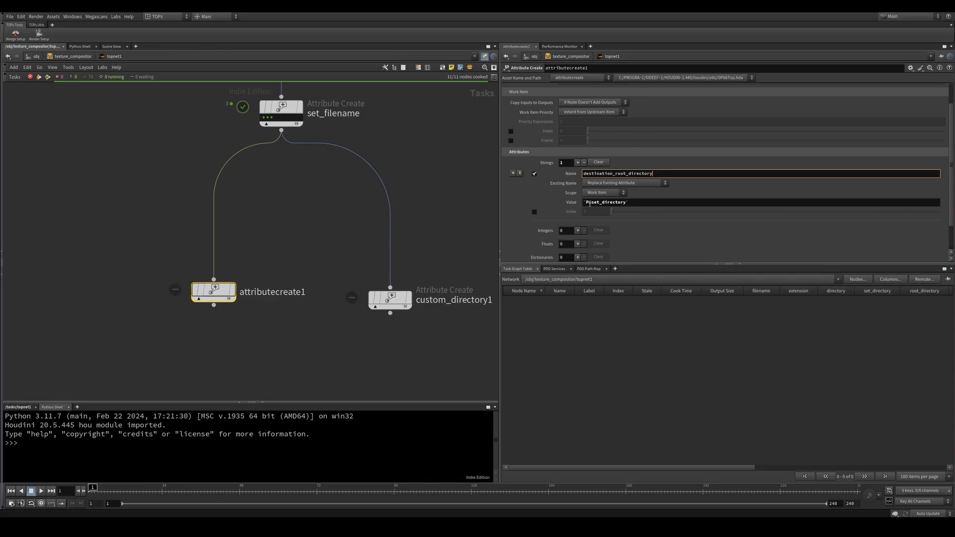
left_click(640, 205)
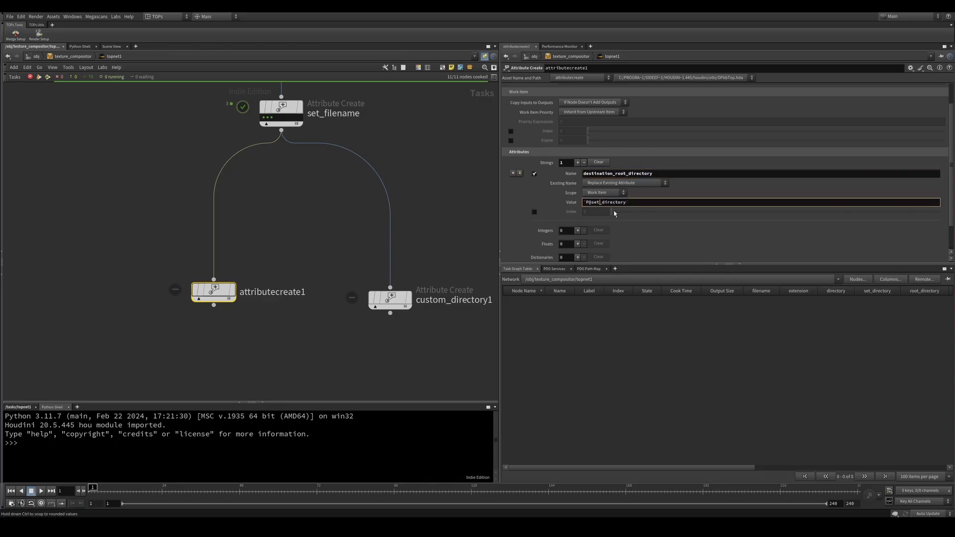
right_click(211, 291)
left_click(224, 328)
middle_click(204, 300)
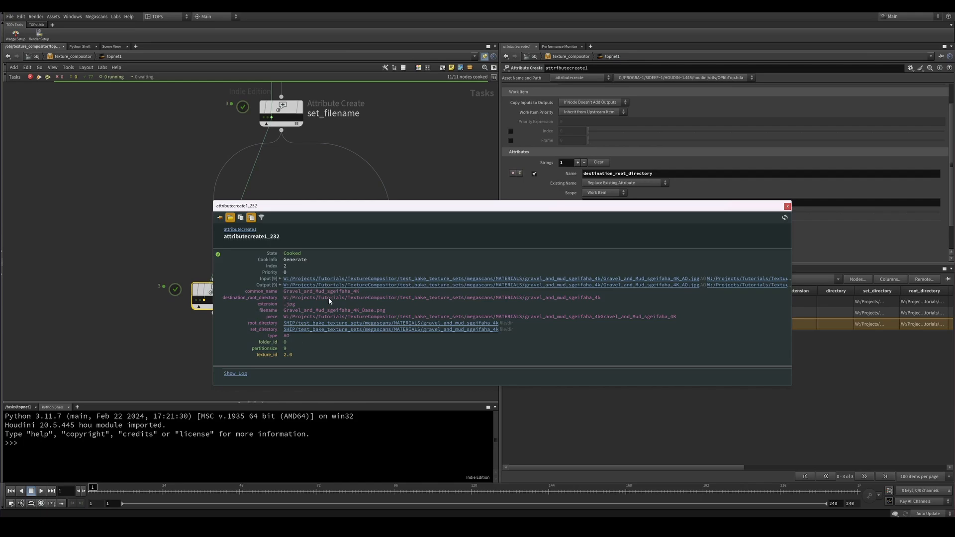
left_click_drag(604, 298, 283, 301)
left_click(379, 306)
left_click(787, 206)
Set the output flag on custom_directory1 and review its destination_root_directory value expression
middle_click_drag(328, 254, 305, 245)
left_click_drag(306, 246, 388, 312)
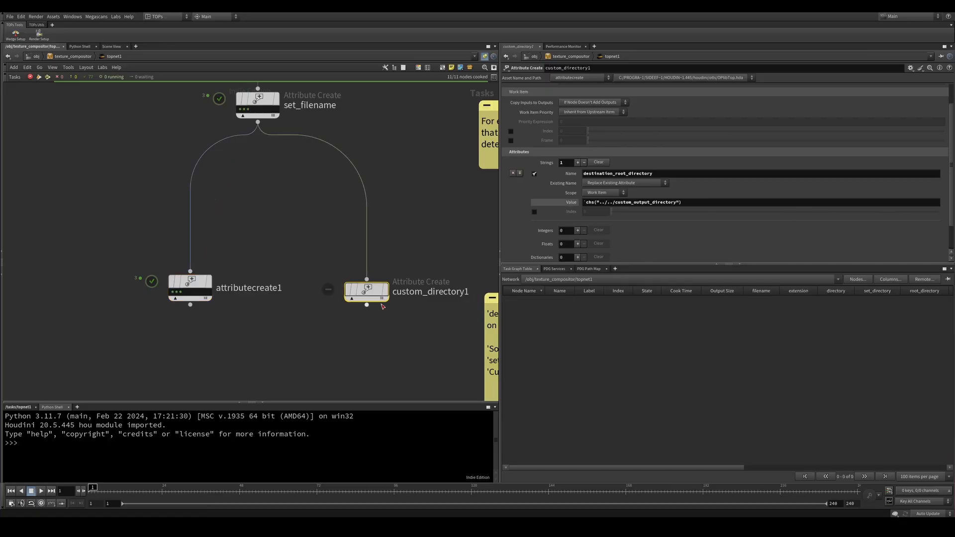
left_click(385, 290)
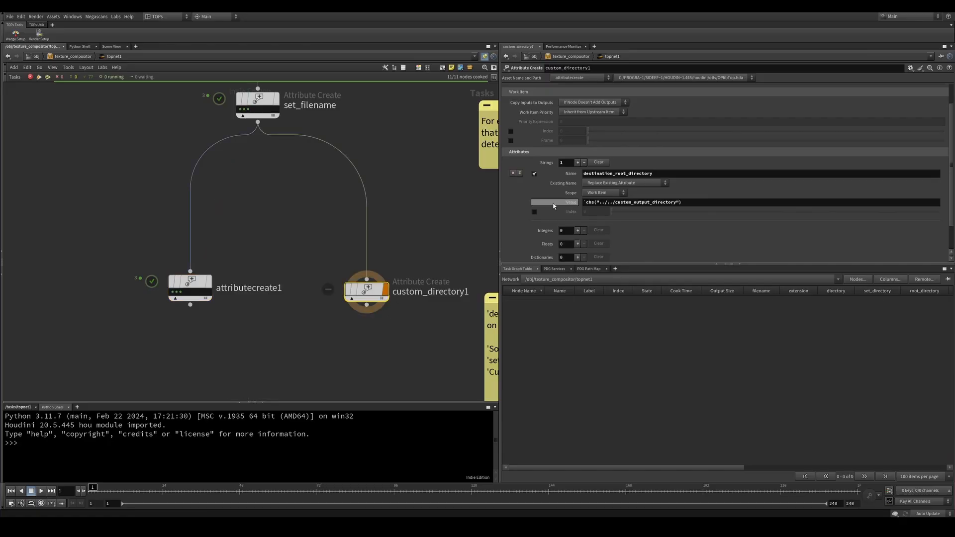
left_click(633, 203)
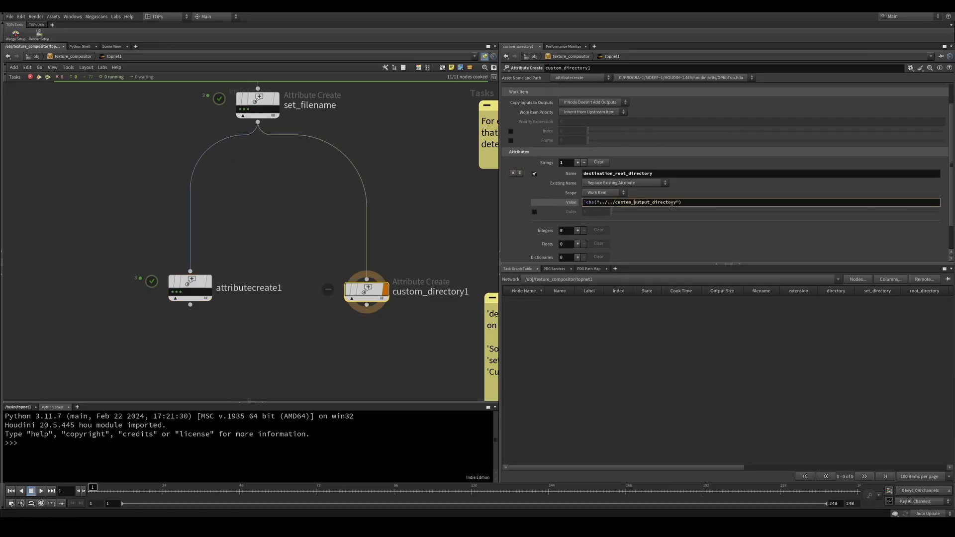
Open the texture_compositor parameters in a floating window and set the custom output directory to foo
right_click(80, 58)
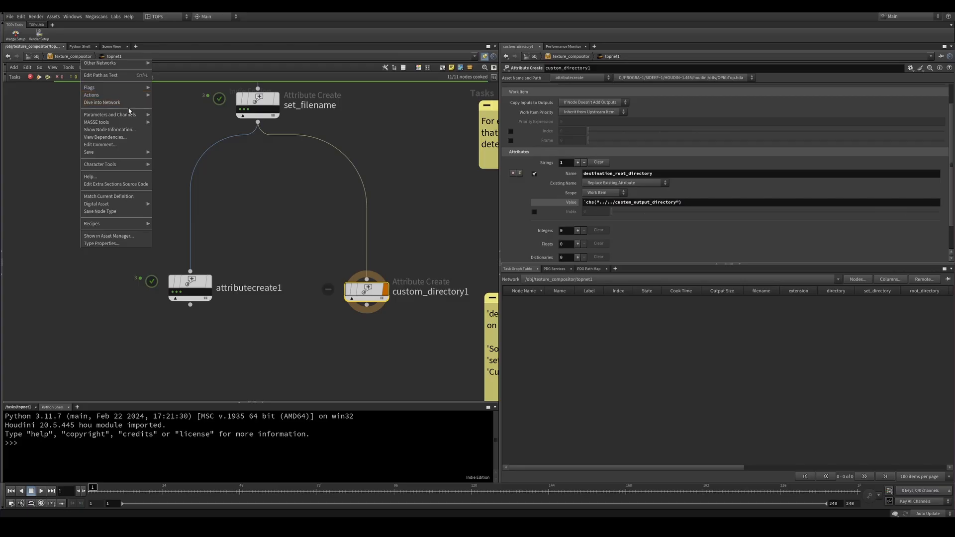
mouse_move(132, 115)
left_click(161, 116)
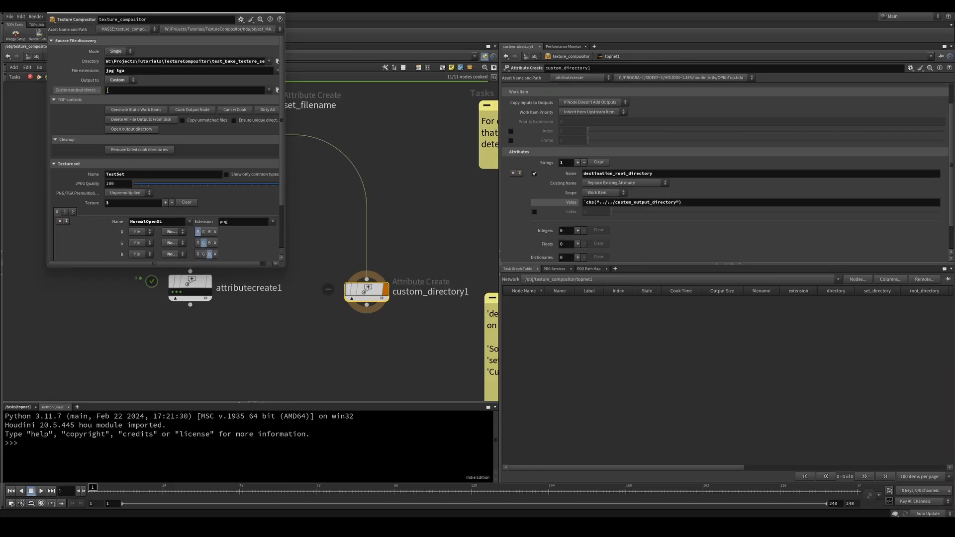
left_click(128, 90)
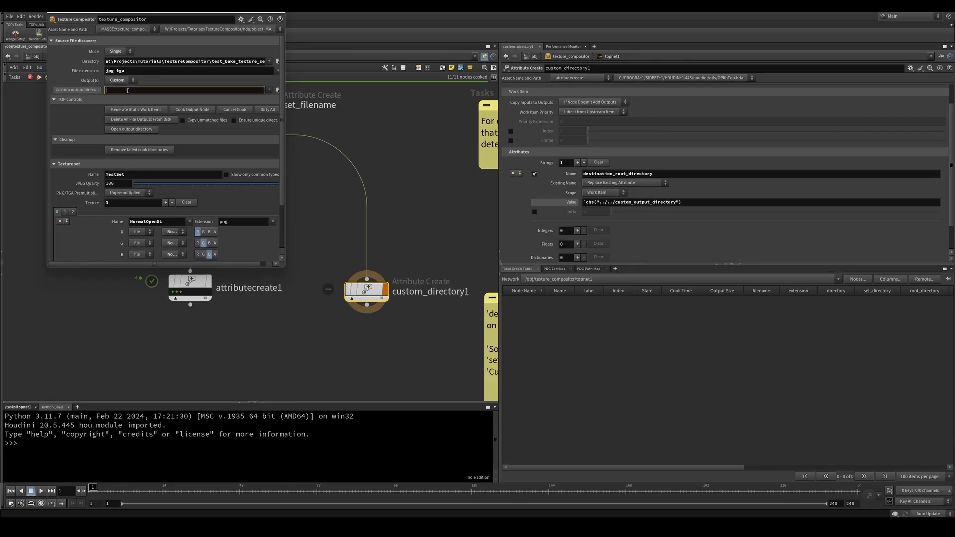
type("foo")
key("Return")
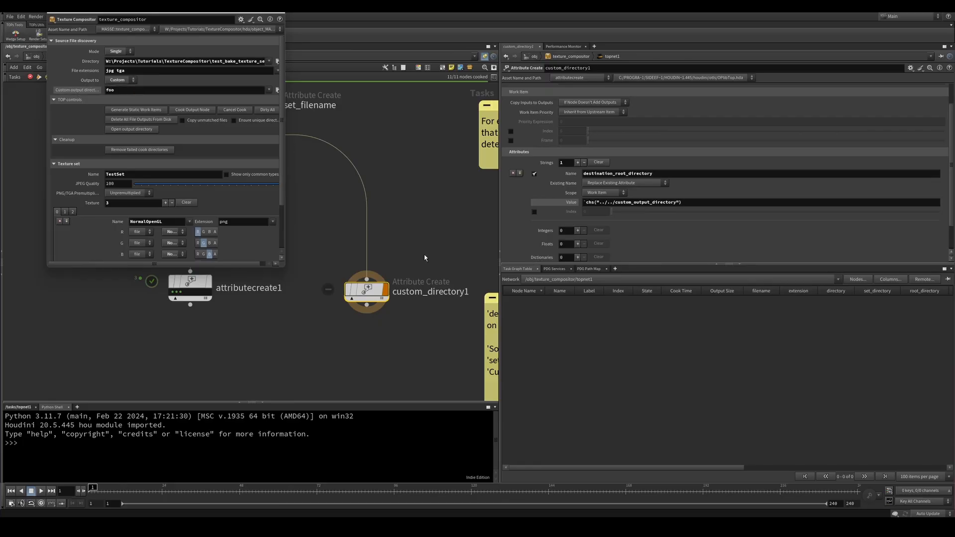
Cook custom_directory1 and inspect the destination_root_directory attribute of one of its work items
key("shift+v")
middle_click(357, 300)
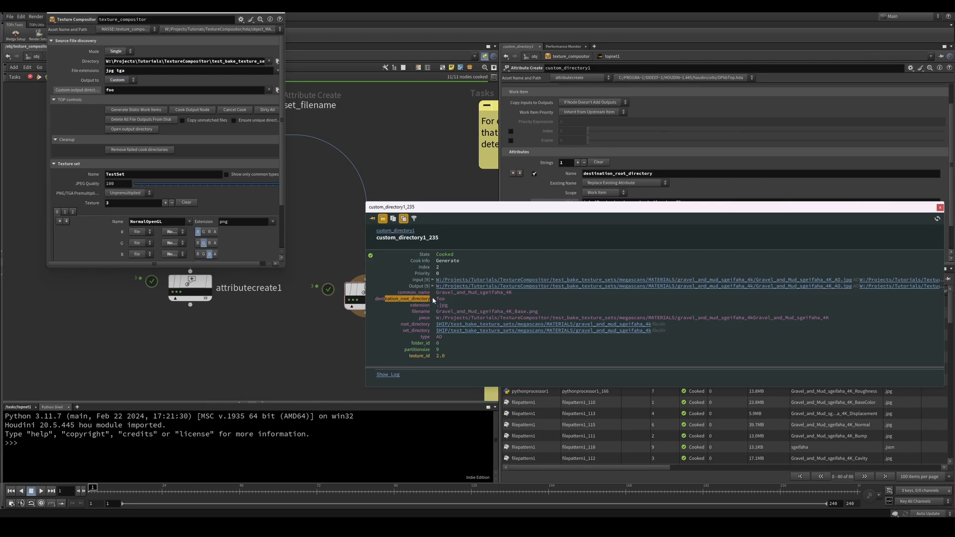
left_click(939, 208)
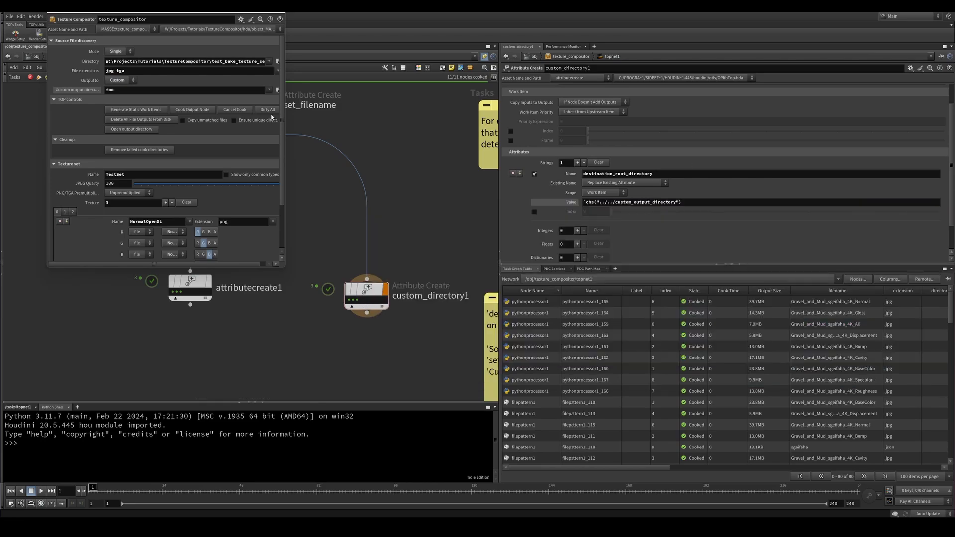
Clear the custom output directory of the texture_compositor asset
double_click(124, 91)
key("BackSpace")
key("Return")
Add a Switch node below the two directory nodes and wire attributecreate1 and custom_directory1 into it in that order
key("Tab")
type("swi")
key("Return")
key("Return")
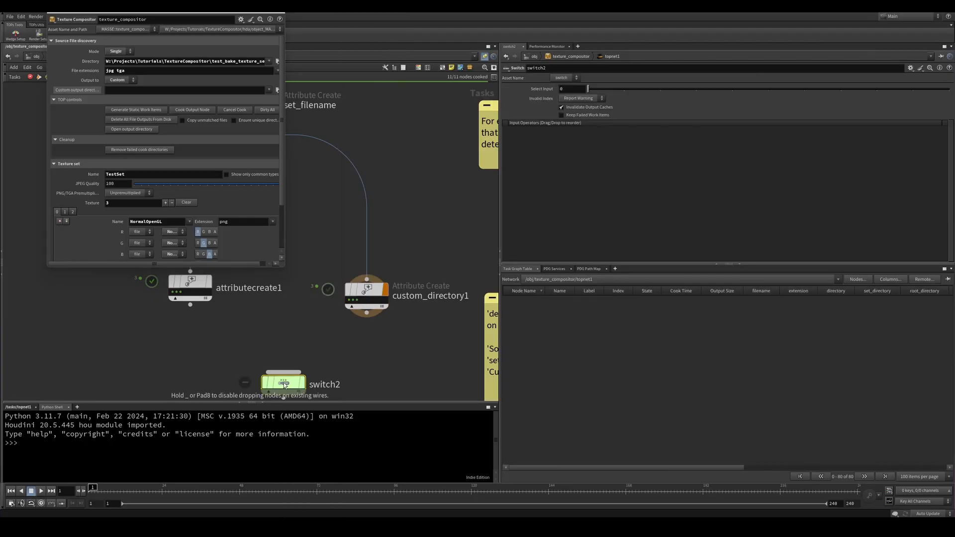
scroll(288, 343, "down", 3)
scroll(247, 362, "up", 1)
middle_click_drag(247, 362, 269, 353)
left_click_drag(251, 299, 315, 345)
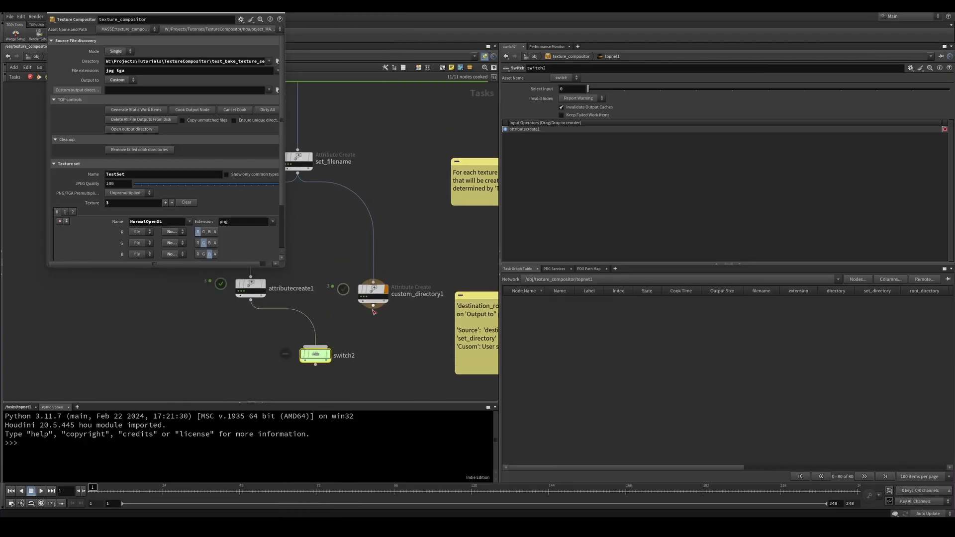
left_click_drag(373, 304, 316, 346)
Link switch2's Select Input to the asset's output parameter with the reference ch("../../output_to")
right_click(540, 89)
left_click(539, 117)
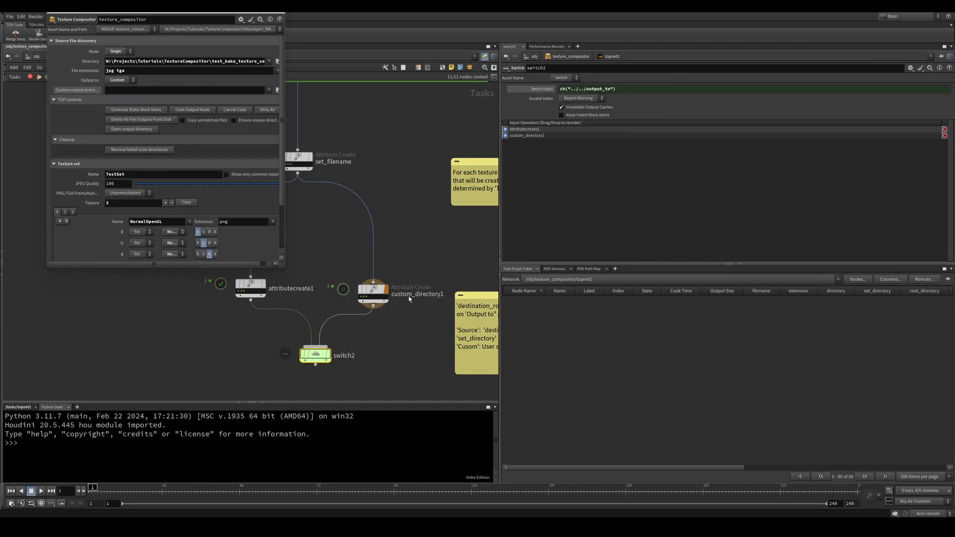
left_click_drag(364, 326, 325, 358)
Set the texture_compositor's Output to parameter to Source
left_click(121, 81)
left_click(121, 88)
left_click(121, 80)
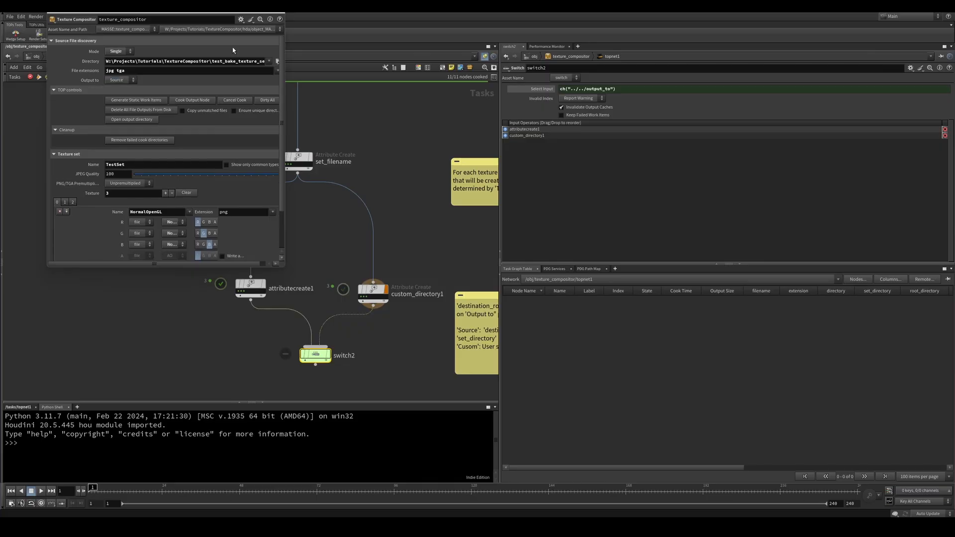
Close the floating texture_compositor parameter window and move switch2 further down below its two inputs
left_click(277, 14)
middle_click_drag(258, 350, 237, 270)
left_click_drag(299, 277, 293, 338)
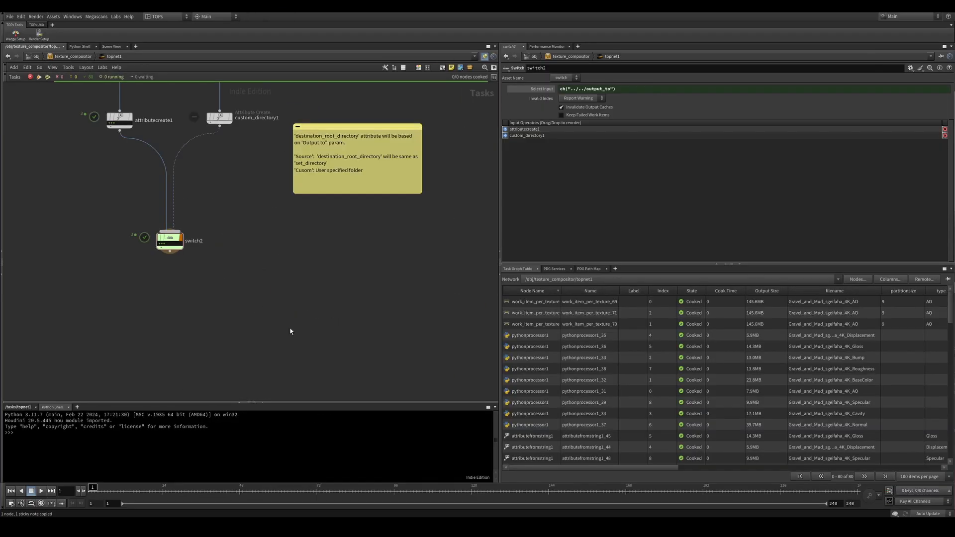
Paste the create_destination_directory_name_attrib1 node with its sticky note about destination_directory_name and place both below switch2
middle_click_drag(290, 331, 288, 333)
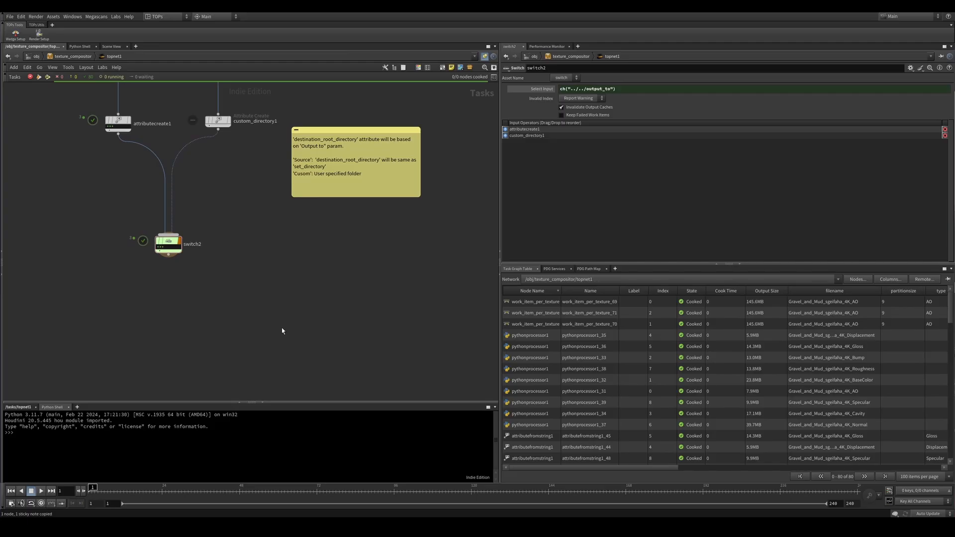
middle_click_drag(259, 309, 273, 304)
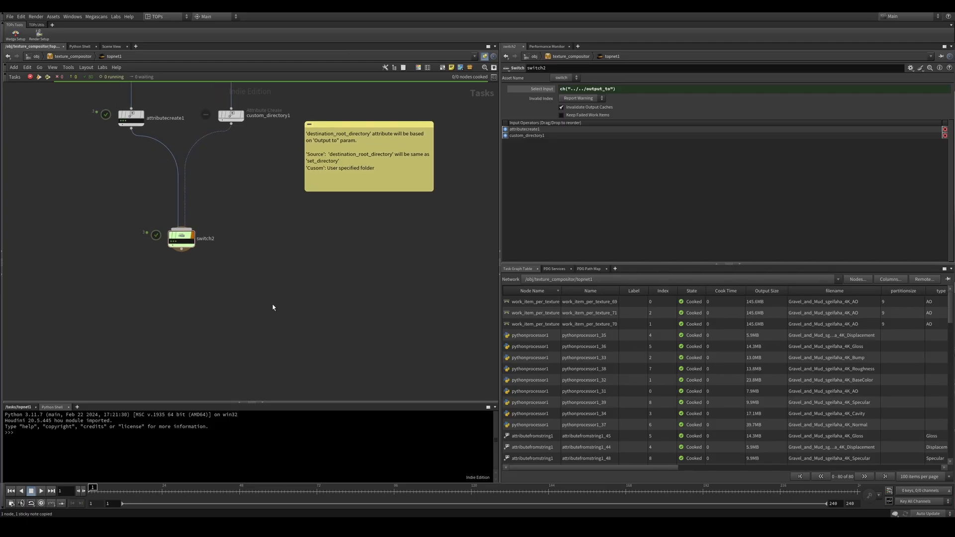
key("ctrl+v")
scroll(234, 310, "up", 3)
scroll(227, 316, "down", 2)
middle_click_drag(216, 325, 220, 295)
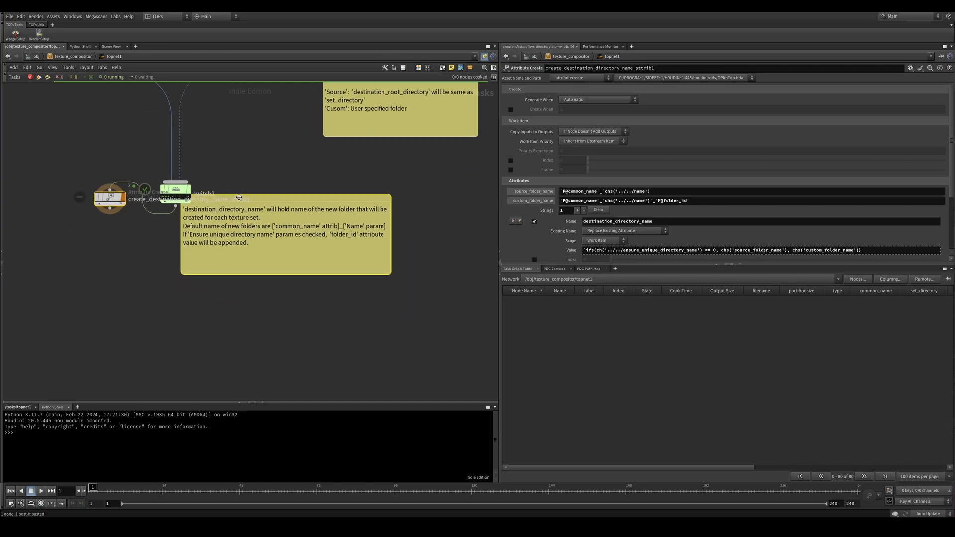
left_click_drag(240, 198, 332, 272)
middle_click_drag(249, 333, 218, 329)
scroll(276, 310, "up", 4)
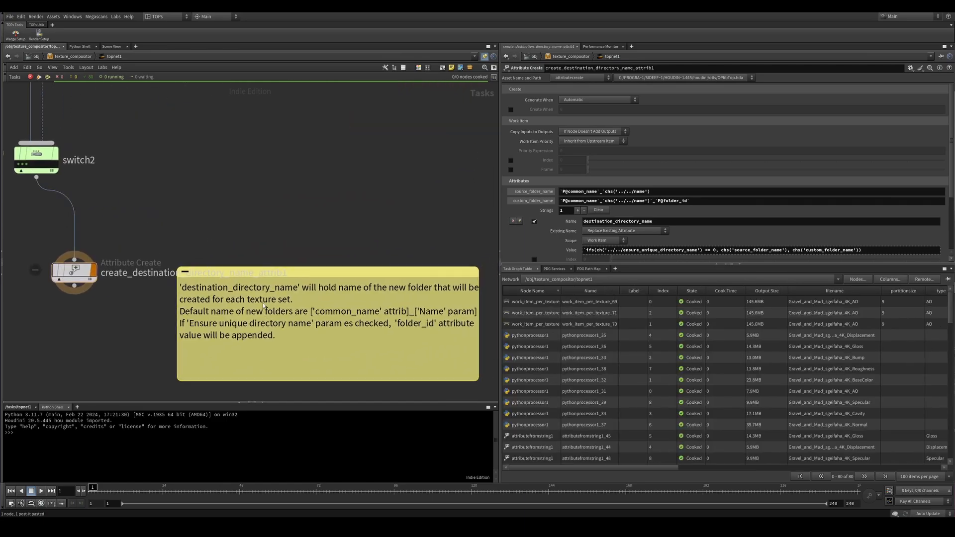
Align create_destination_directory_name_attrib1 directly under switch2 and move its sticky note clear of the node's label
middle_click_drag(168, 341, 141, 344)
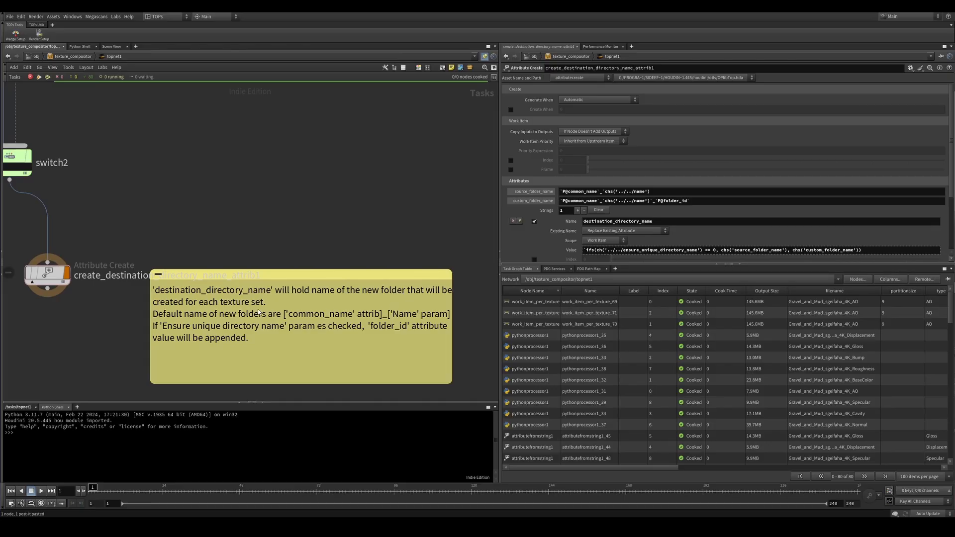
middle_click_drag(123, 344, 126, 336)
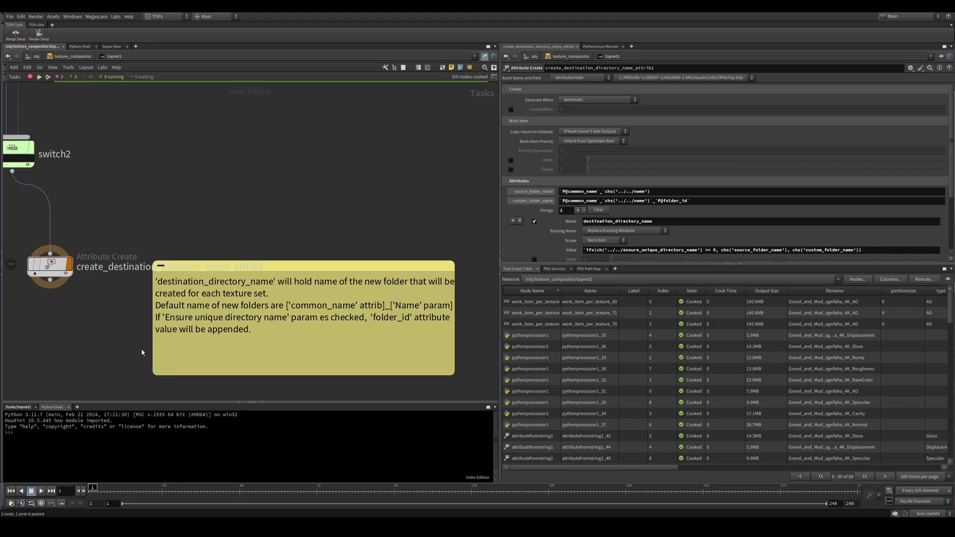
middle_click_drag(146, 350, 172, 350)
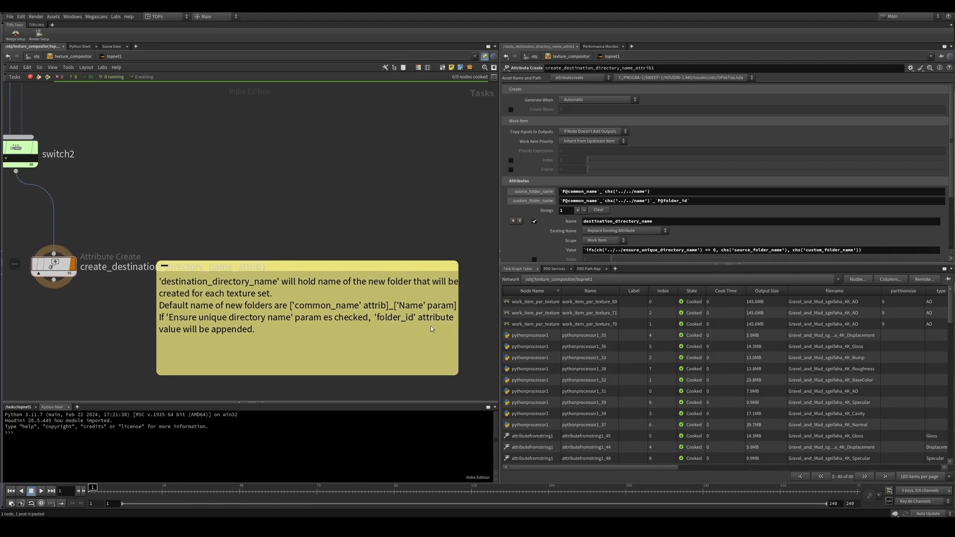
middle_click_drag(128, 350, 225, 345)
scroll(154, 356, "down", 2)
left_click_drag(226, 345, 139, 302)
scroll(191, 316, "up", 2)
middle_click_drag(264, 316, 226, 282)
left_click_drag(301, 244, 380, 275)
middle_click_drag(380, 275, 423, 299)
Show the evaluated values of source_folder_name and custom_folder_name on create_destination_directory_name_attrib1
left_click(540, 195)
left_click(538, 196)
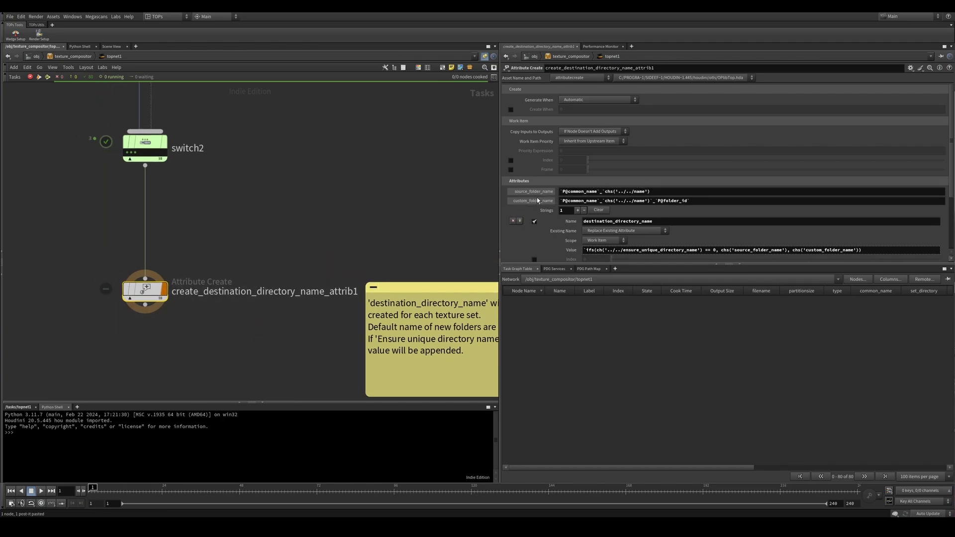
left_click(536, 199)
left_click(532, 194)
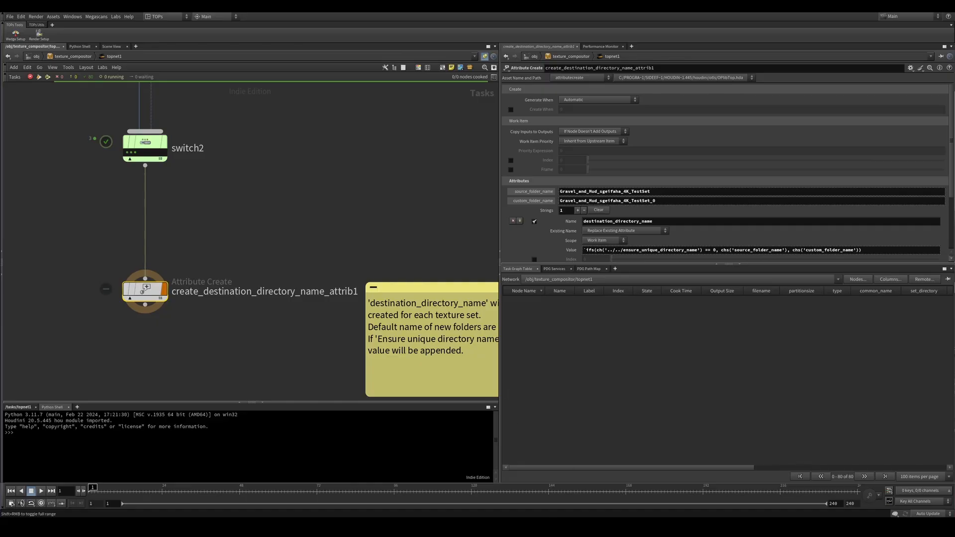
Bring up the floating texture_compositor parameter window and position it over the network beside the node's parameters
mouse_move(522, 527)
left_click(552, 501)
left_click_drag(317, 17, 376, 122)
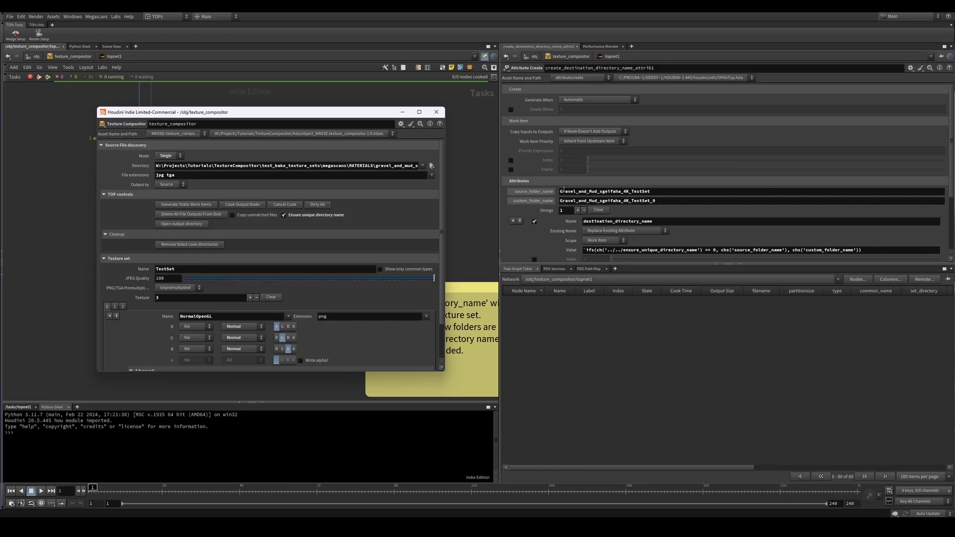
Show the expressions behind source_folder_name and custom_folder_name, check the folder_id suffix, and close the floating texture_compositor window
left_click(540, 193)
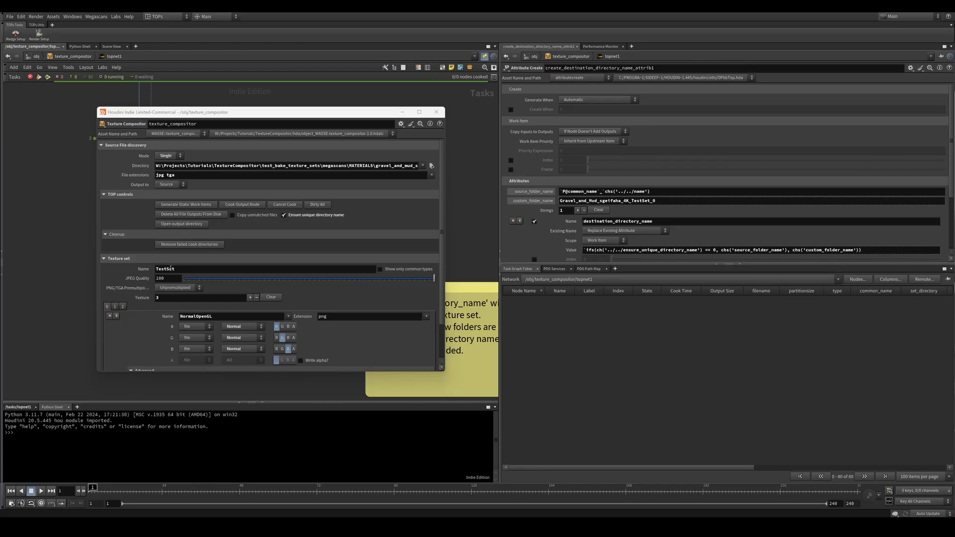
left_click(562, 202)
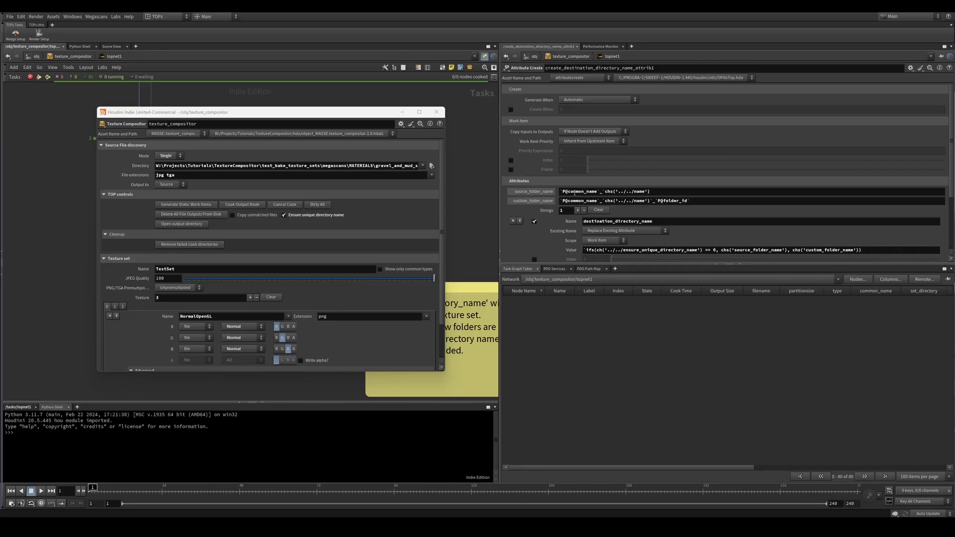
left_click_drag(653, 202, 694, 201)
left_click(694, 201)
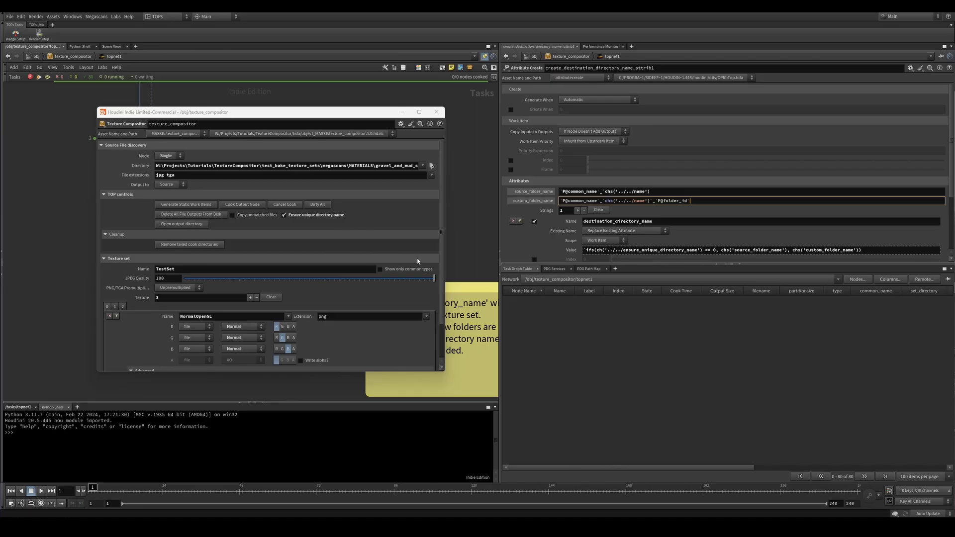
left_click(437, 112)
Review the sticky note beside create_destination_directory_name_attrib1 and the name and value of its destination_directory_name string attribute
scroll(295, 306, "down", 5)
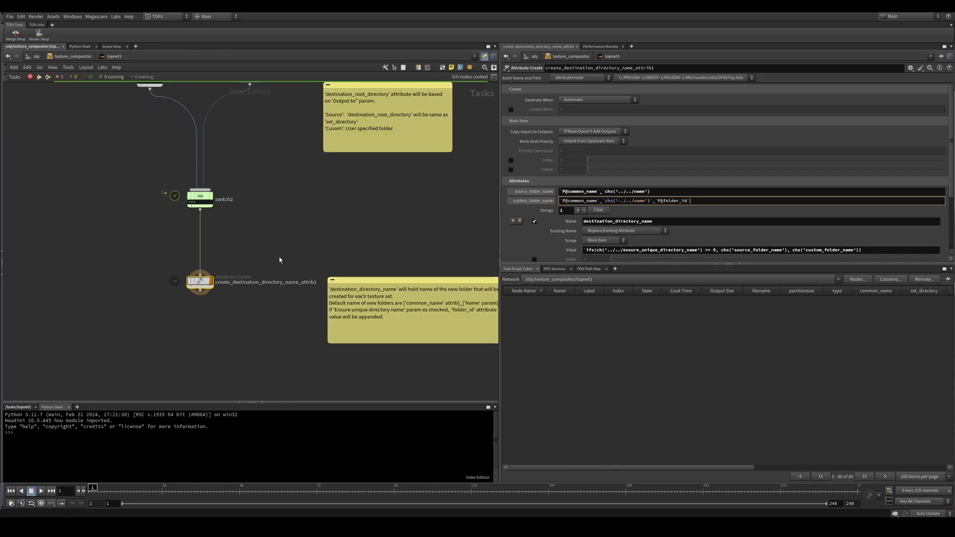
middle_click_drag(295, 306, 290, 270)
scroll(279, 339, "up", 5)
middle_click_drag(366, 343, 301, 295)
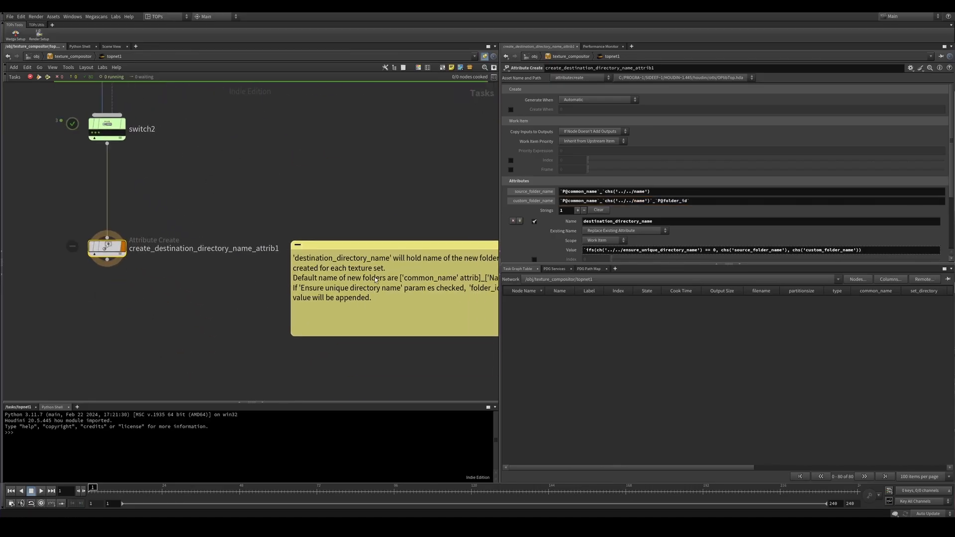
scroll(569, 254, "down", 1)
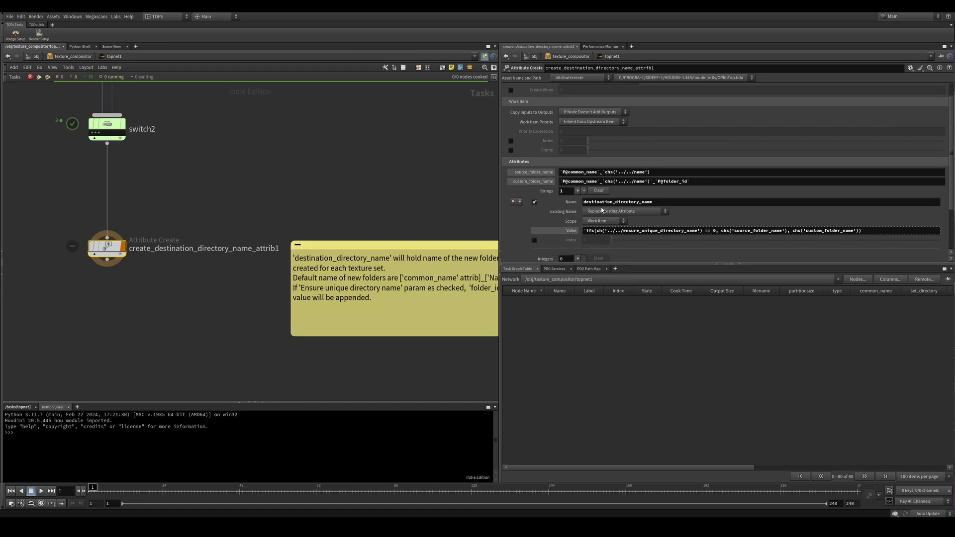
left_click_drag(589, 202, 678, 204)
left_click(678, 204)
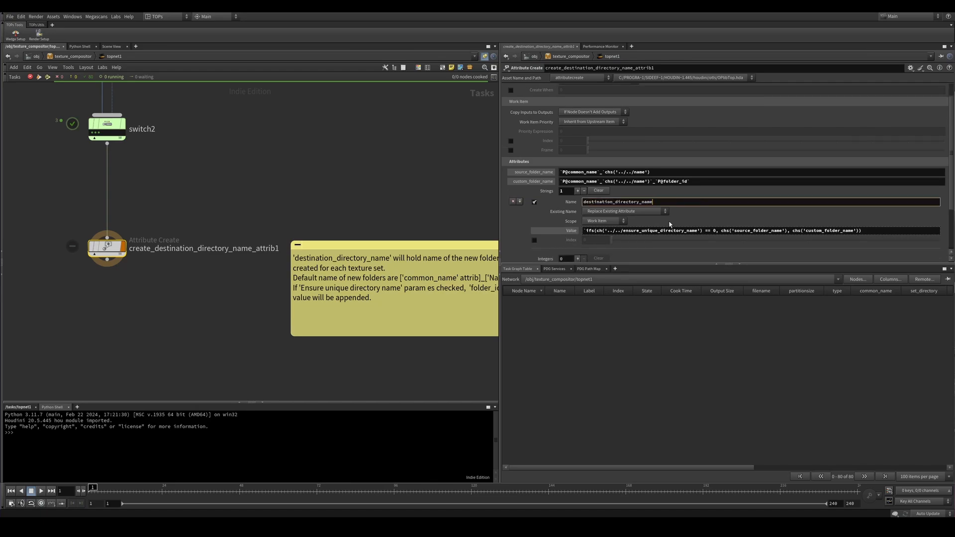
left_click(561, 232)
left_click(577, 233)
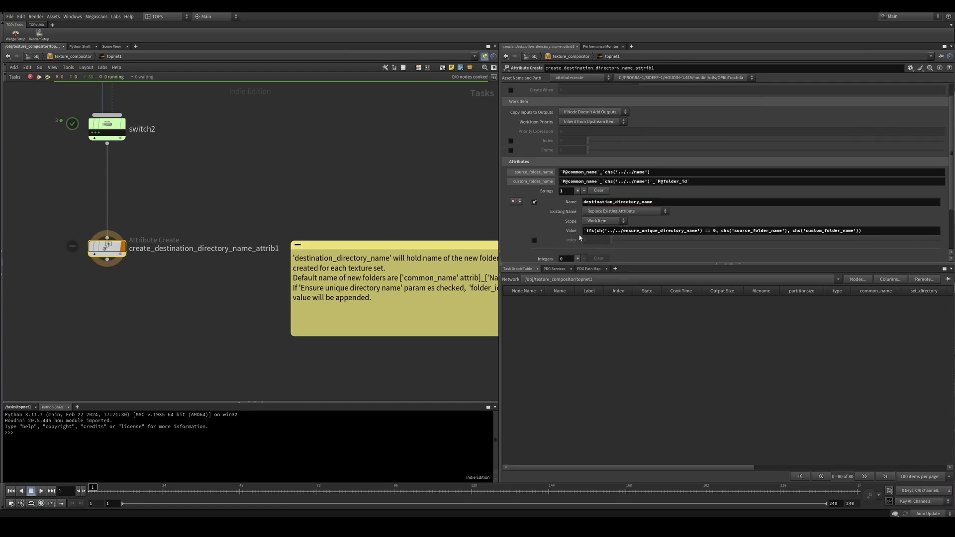
Examine the ifs() expression of the destination_directory_name value in a widened expression editor with enlarged text, and apply it
right_click(593, 233)
mouse_move(630, 261)
left_click(715, 268)
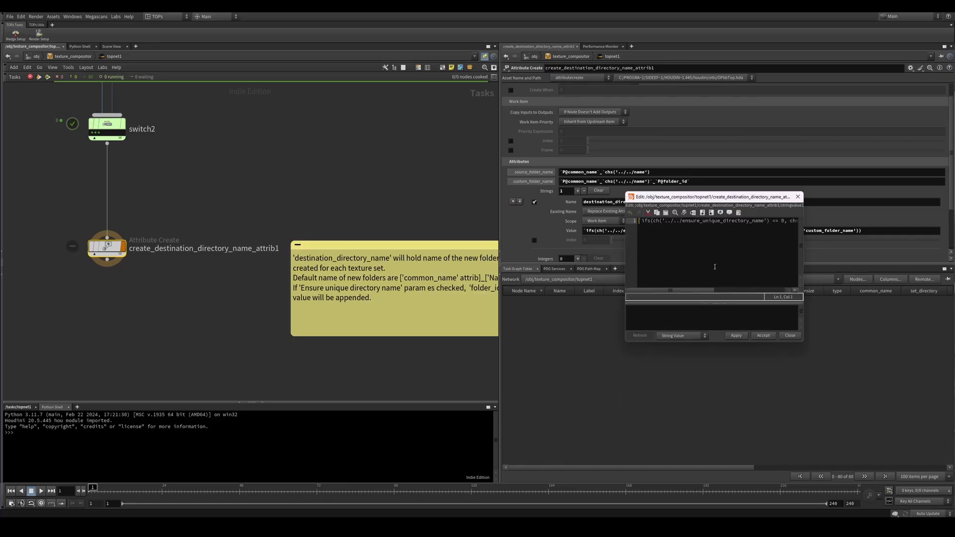
left_click_drag(711, 205, 396, 226)
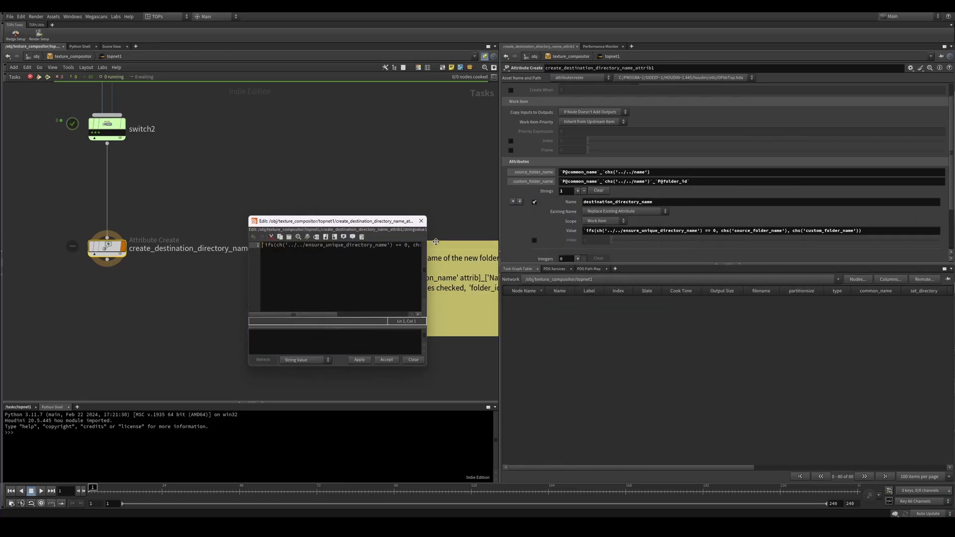
left_click_drag(426, 289, 850, 288)
left_click_drag(679, 229, 585, 257)
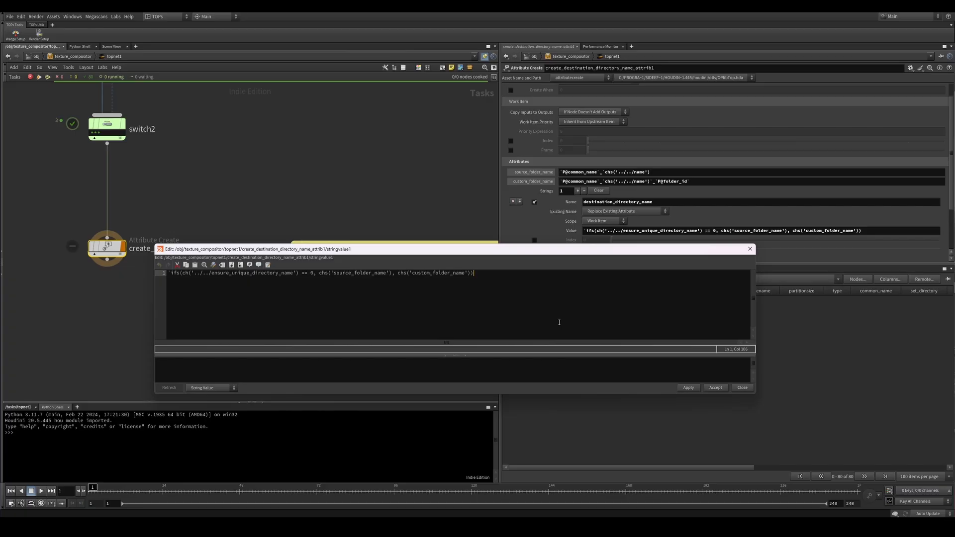
scroll(560, 322, "up", 4, "ctrl")
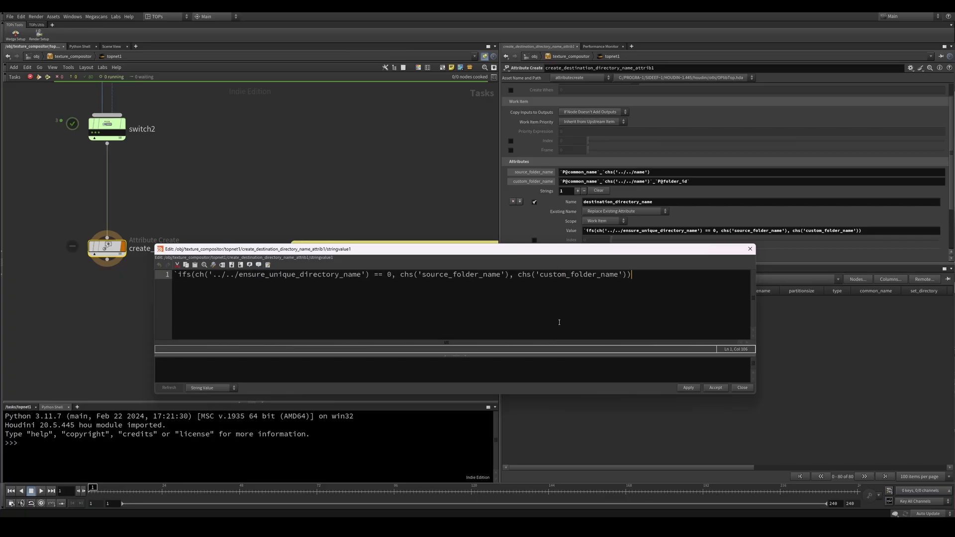
left_click(690, 388)
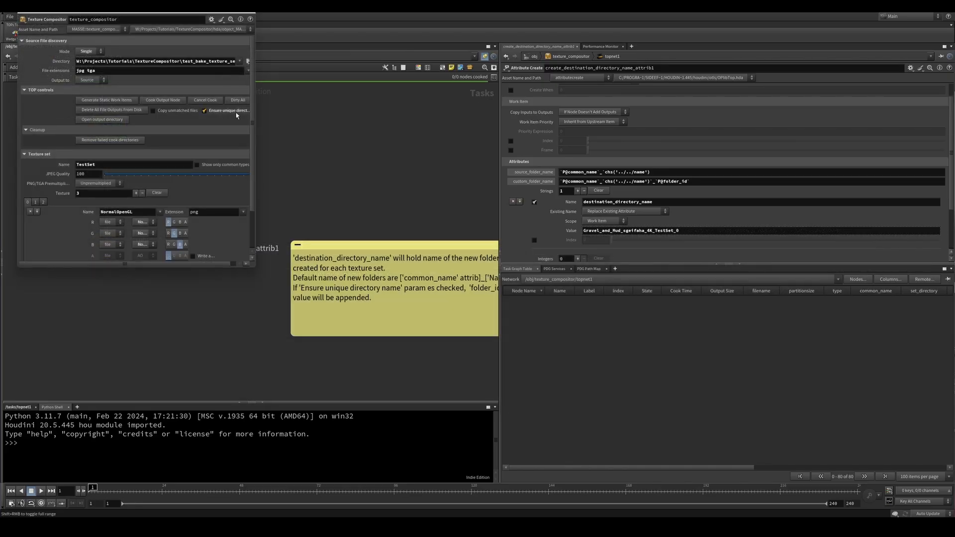
Widen the floating texture_compositor parameter window, turn off Ensure unique directory name, and close the window
left_click(236, 113)
left_click_drag(254, 119, 330, 121)
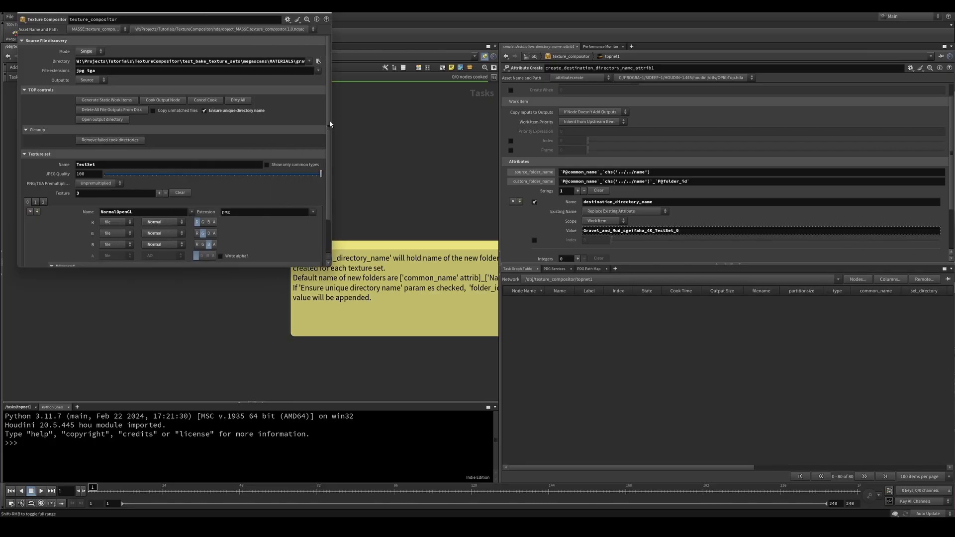
left_click(252, 112)
key("Escape")
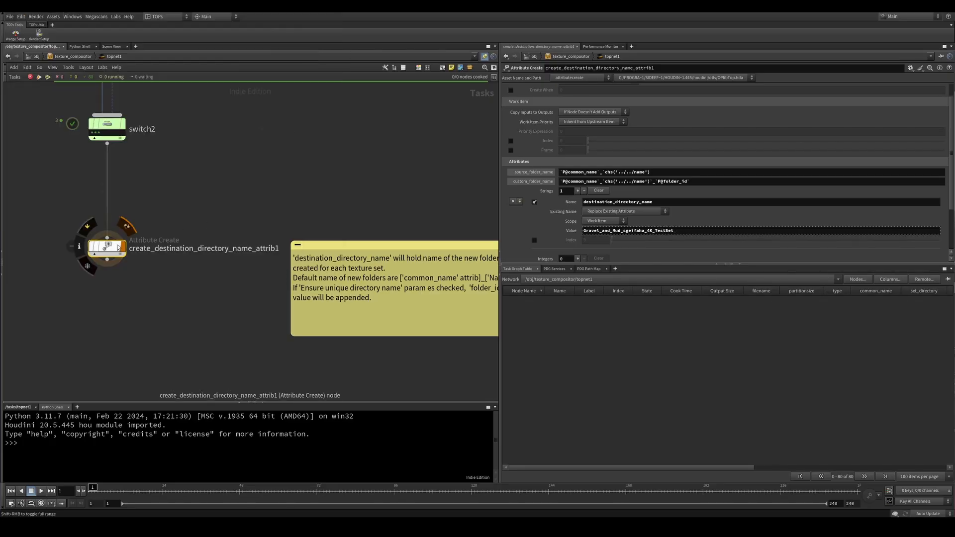